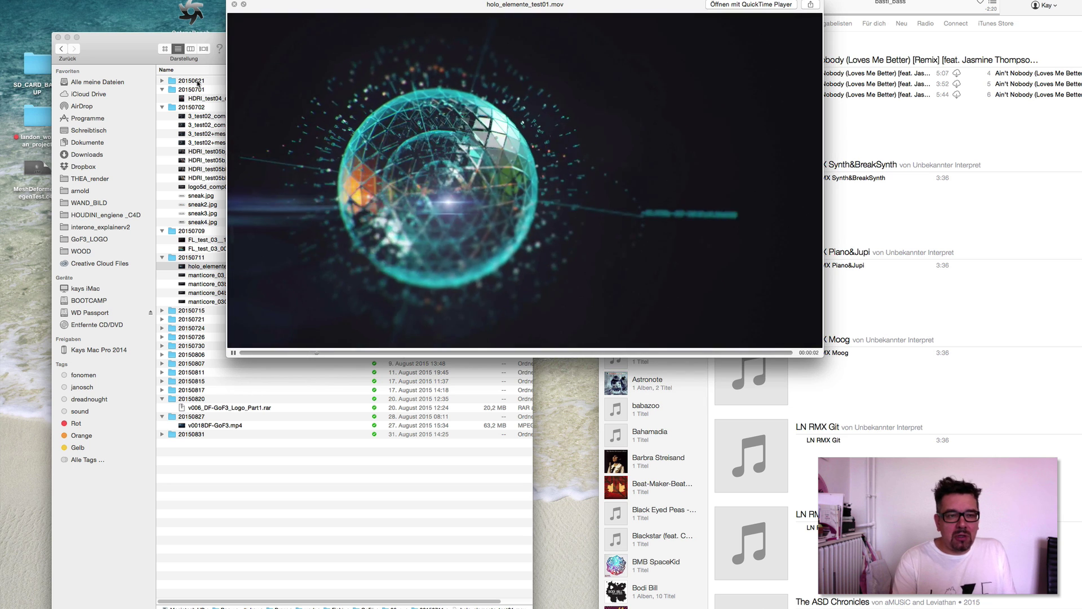
# - Close the preview, play holo_elemente_test01.mov enlarged and looping in QuickTime Player, and close it after viewing
pyautogui.click(235, 4)
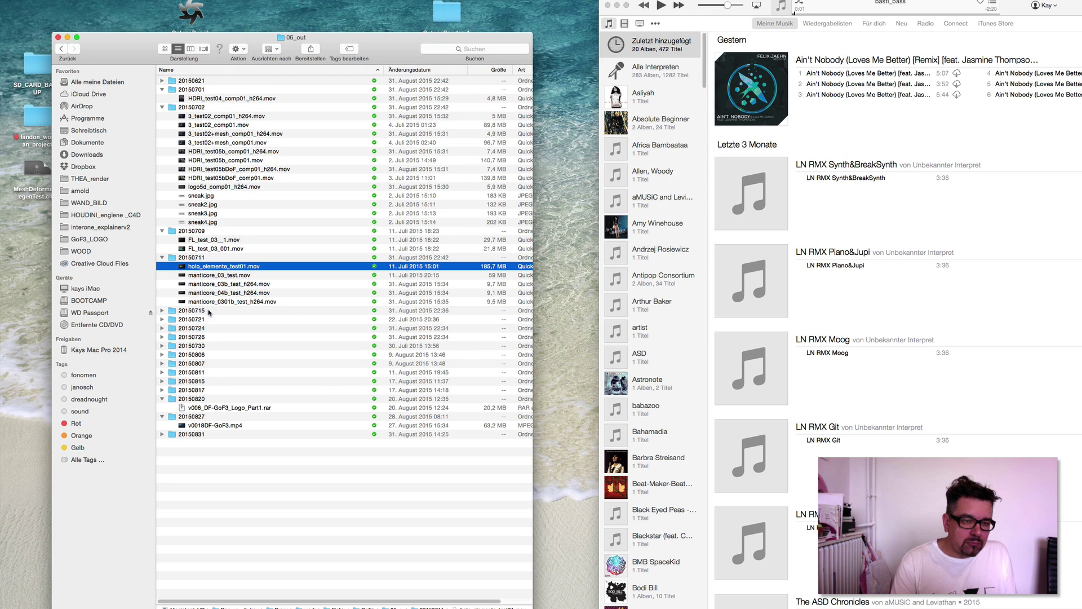
pyautogui.doubleClick(209, 270)
pyautogui.click(172, 1)
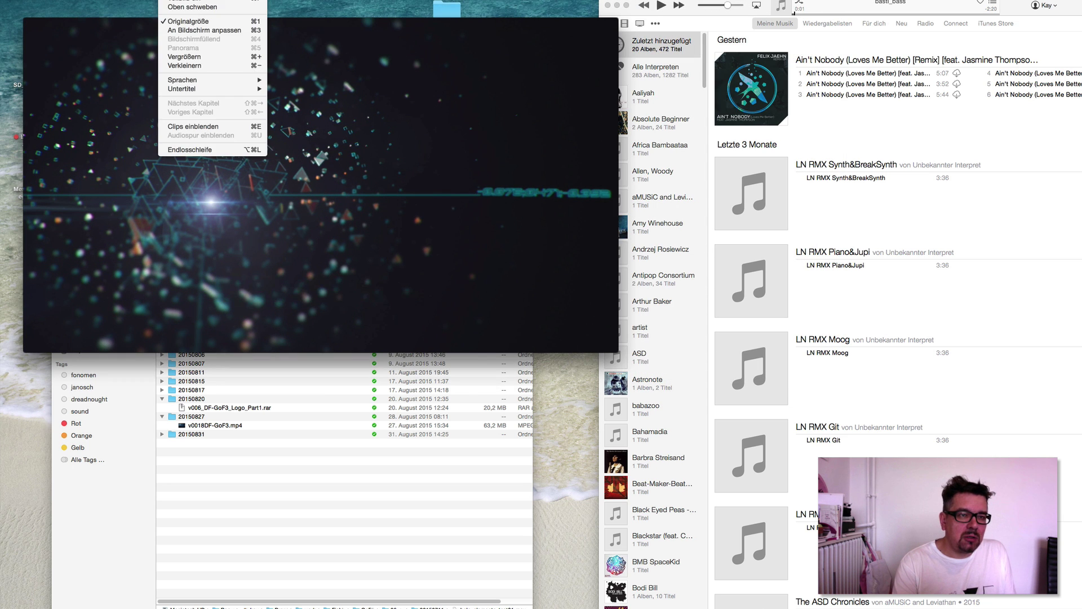
pyautogui.click(191, 149)
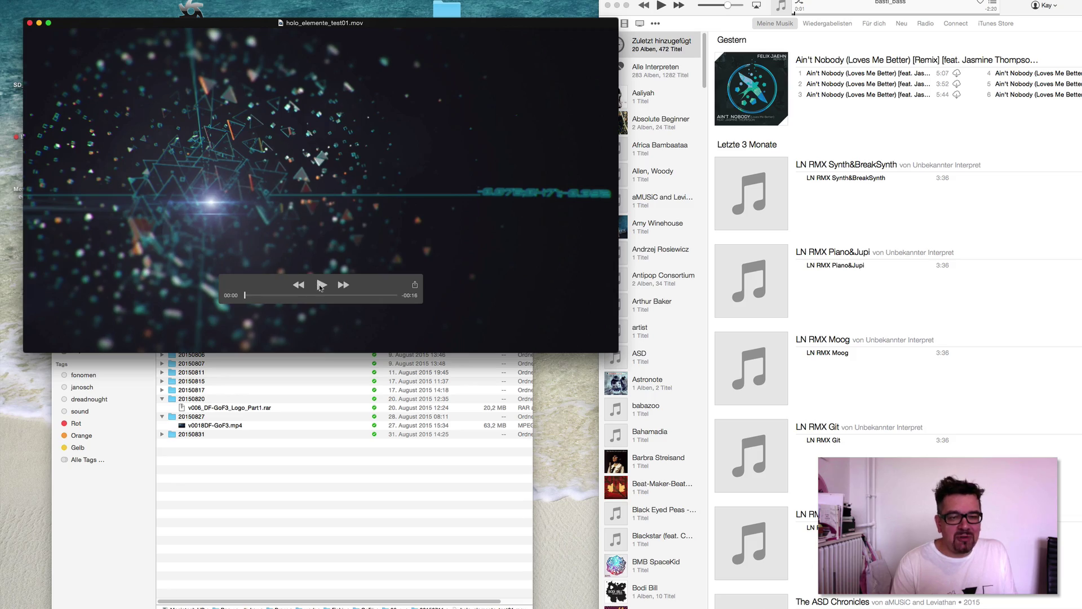
pyautogui.click(320, 285)
pyautogui.press('super+equal')
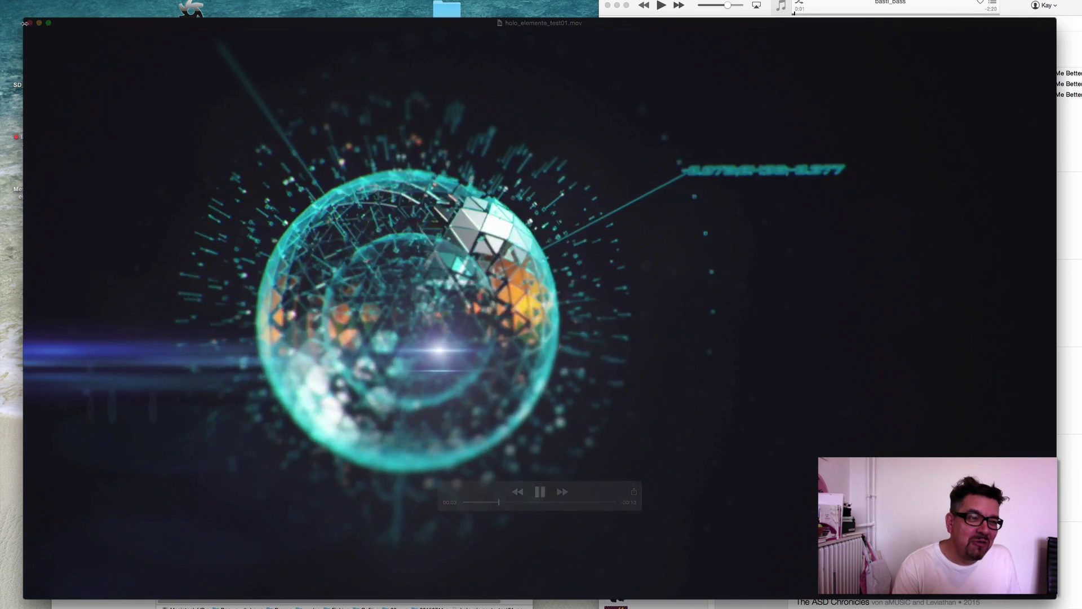
pyautogui.click(29, 23)
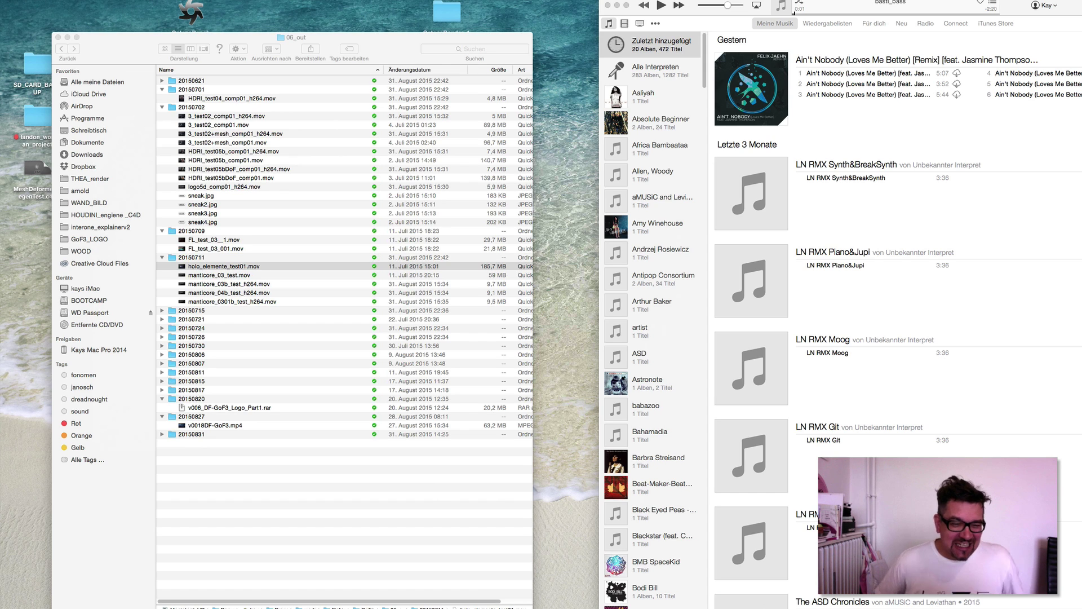
# - Preview manticore_03b_test_h264.mov from the 20150711 folder, scrub back near its end, and close the preview
pyautogui.click(266, 286)
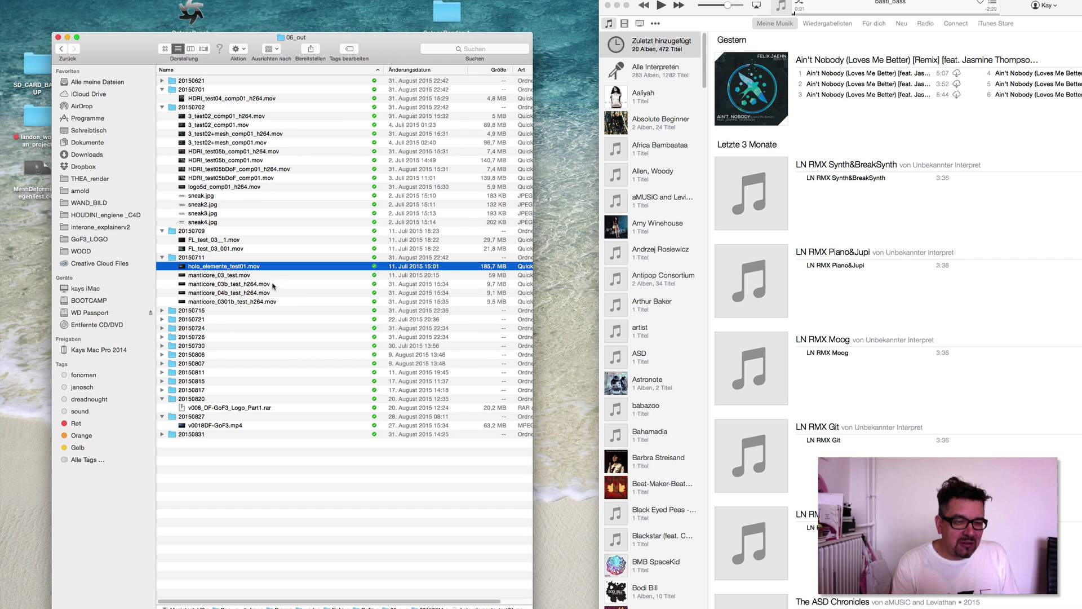
pyautogui.click(266, 285)
pyautogui.press('space')
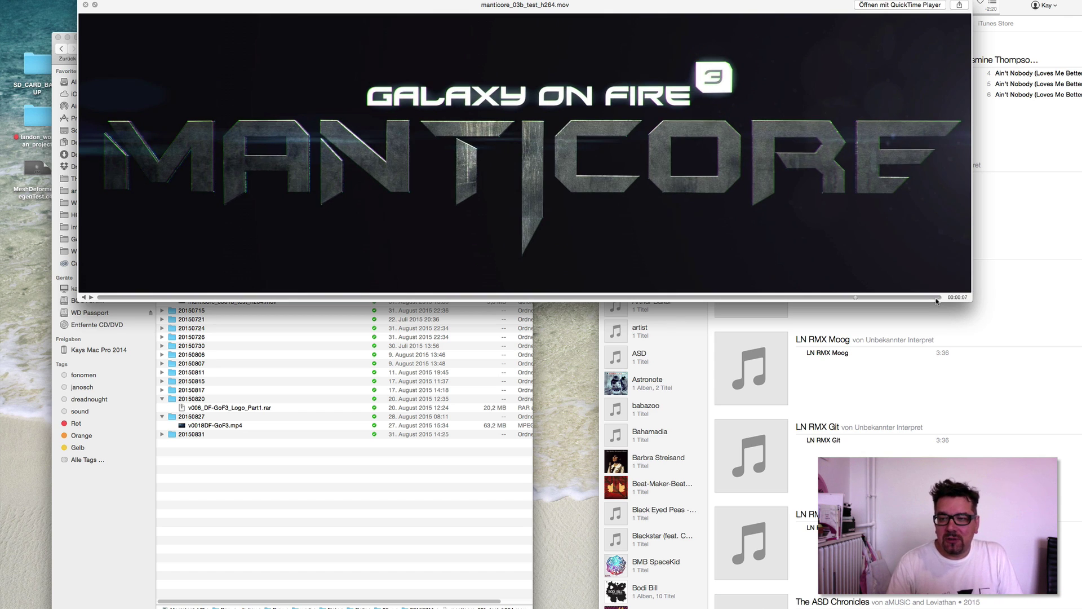
pyautogui.moveTo(852, 297); pyautogui.dragTo(819, 293)
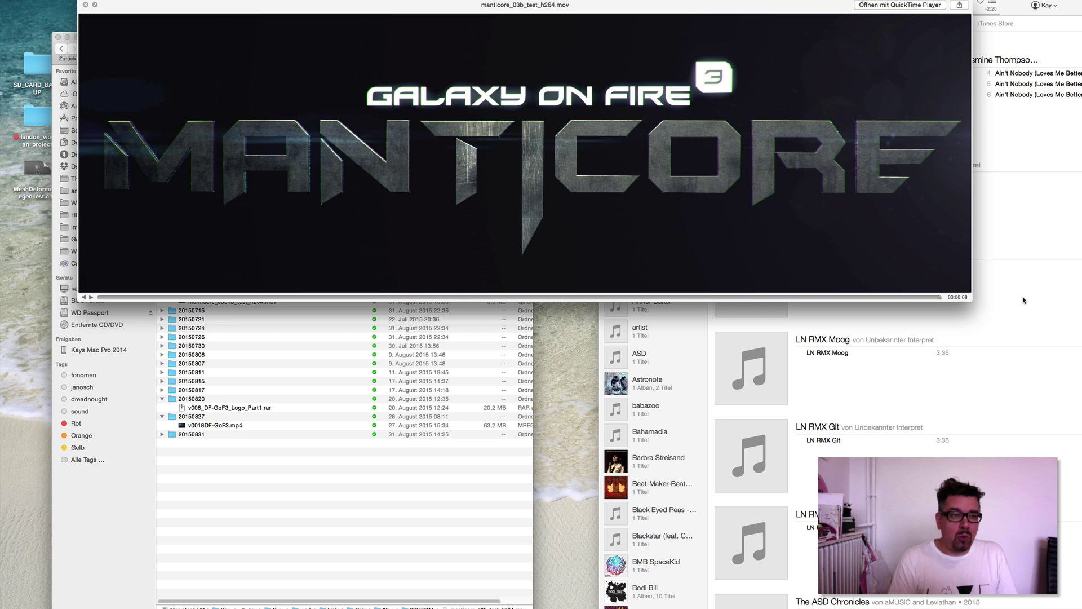
pyautogui.click(86, 5)
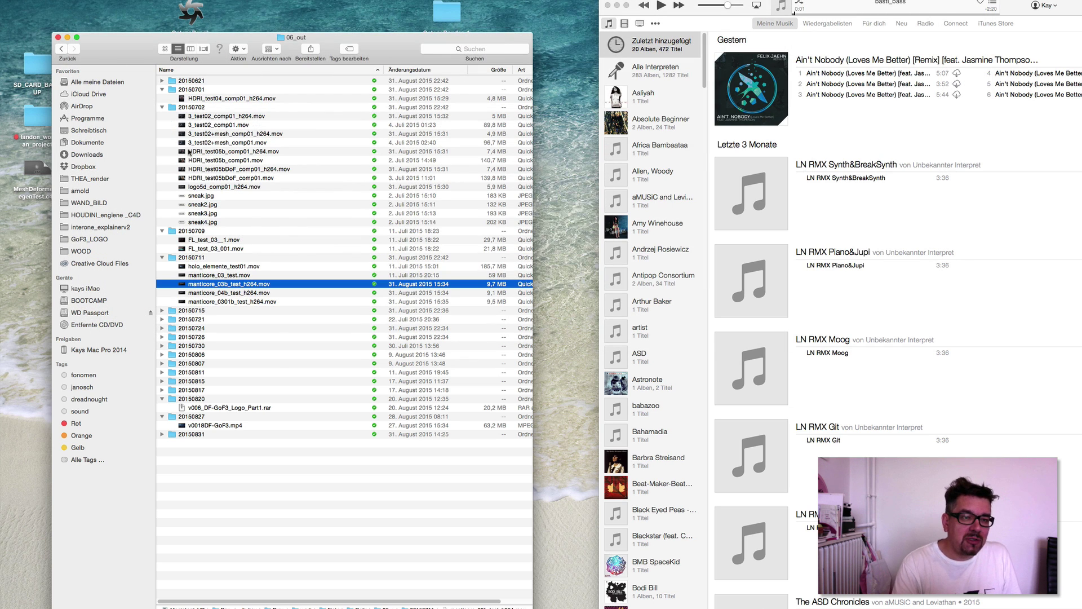
# - Preview 3_test02_comp01_h264.mov from the 20150702 folder and close the preview
pyautogui.click(263, 116)
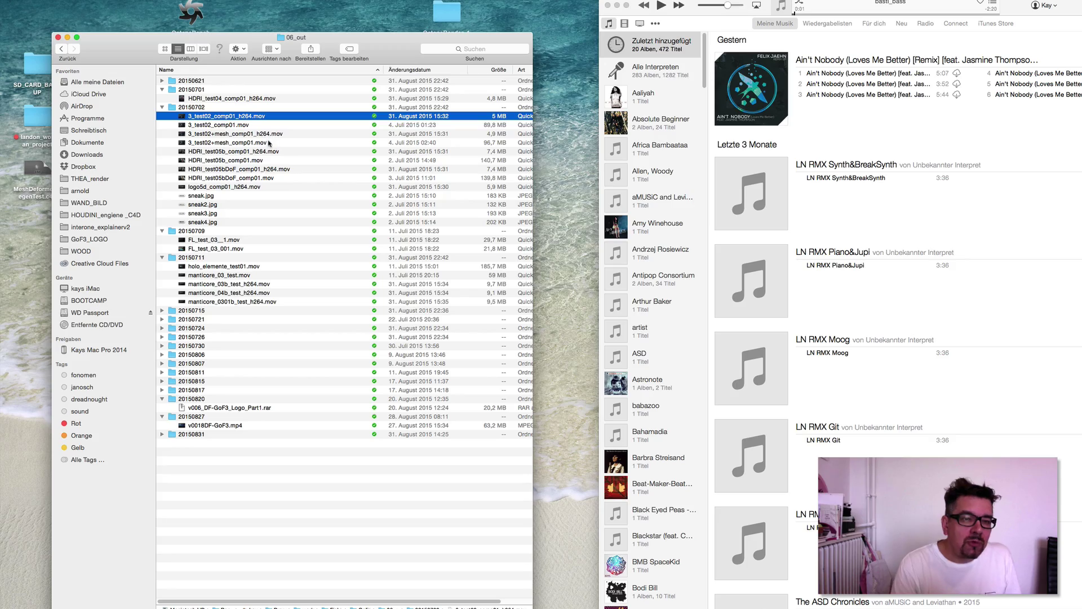
pyautogui.press('space')
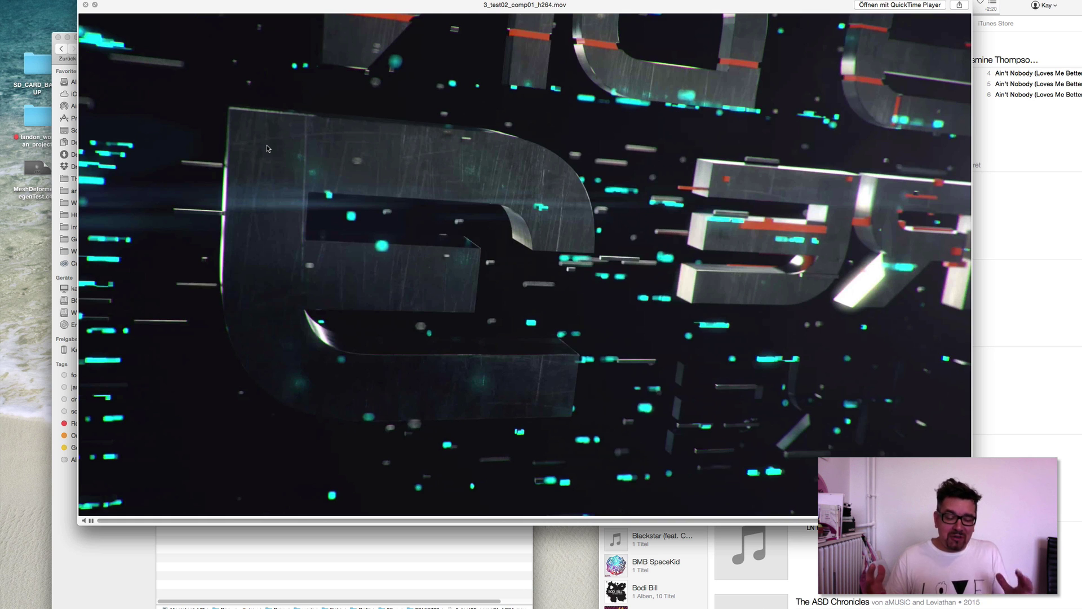
pyautogui.press('space')
pyautogui.press('Up')
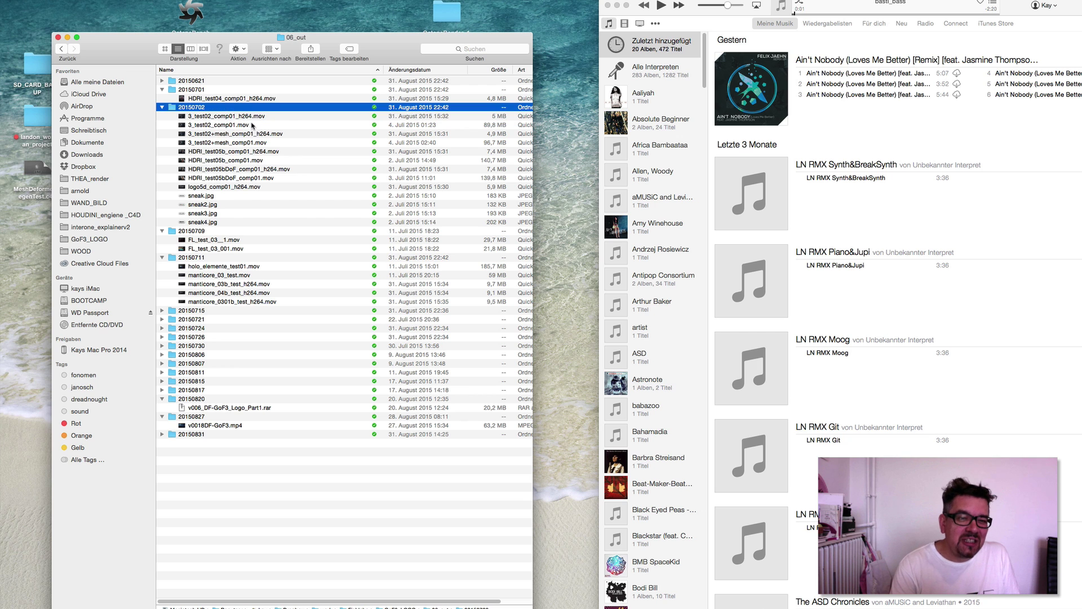
# - Open 3_test02_comp01_h264.mov in QuickTime Player, set it to loop, watch it, and close its window
pyautogui.doubleClick(253, 117)
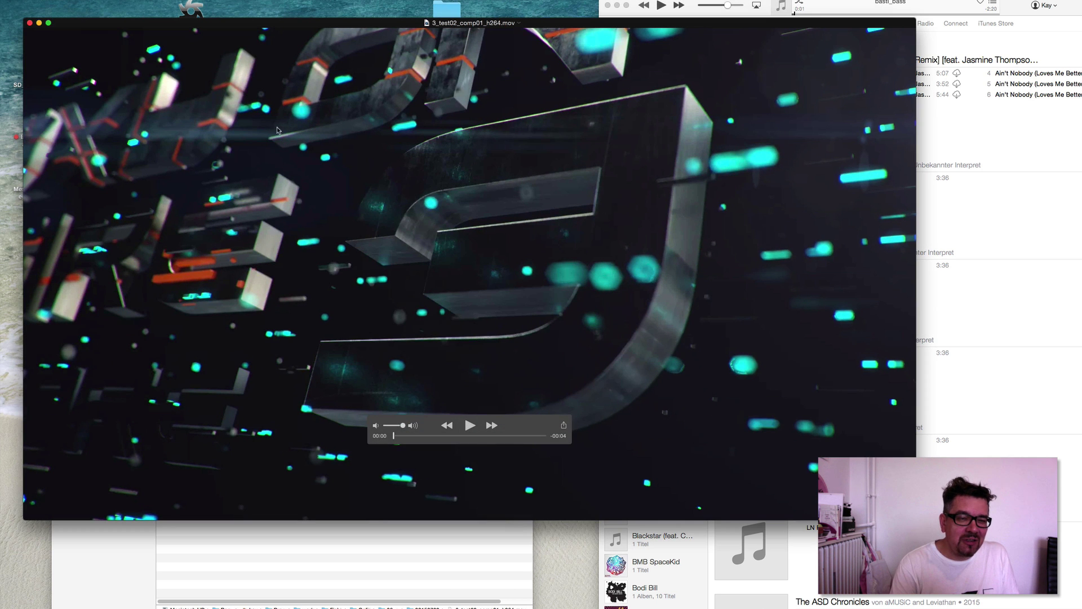
pyautogui.click(202, 7)
pyautogui.click(217, 153)
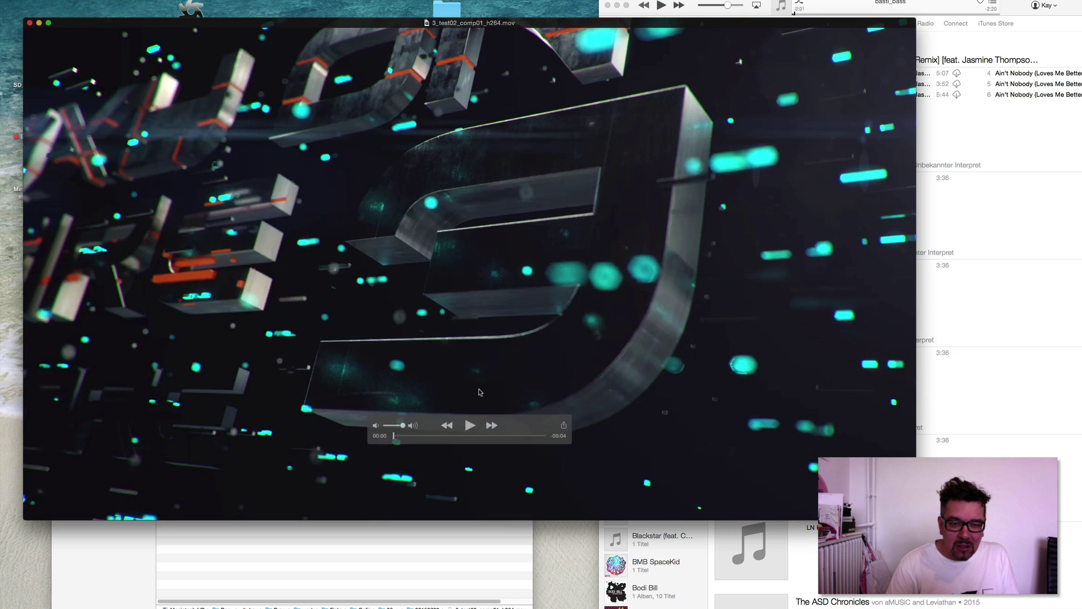
pyautogui.moveTo(557, 23); pyautogui.dragTo(611, 3)
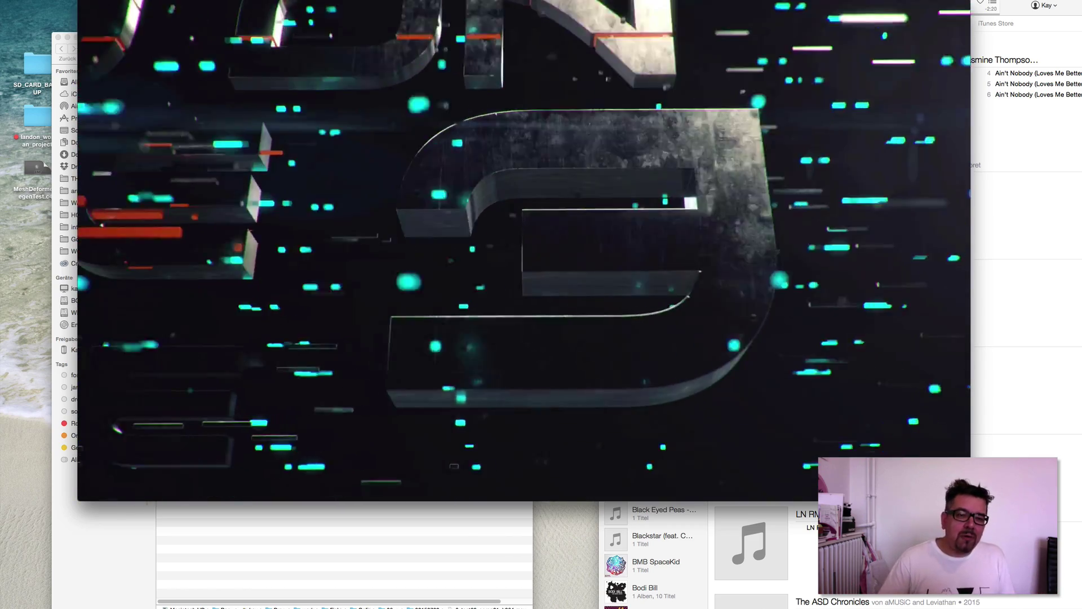
pyautogui.click(83, 4)
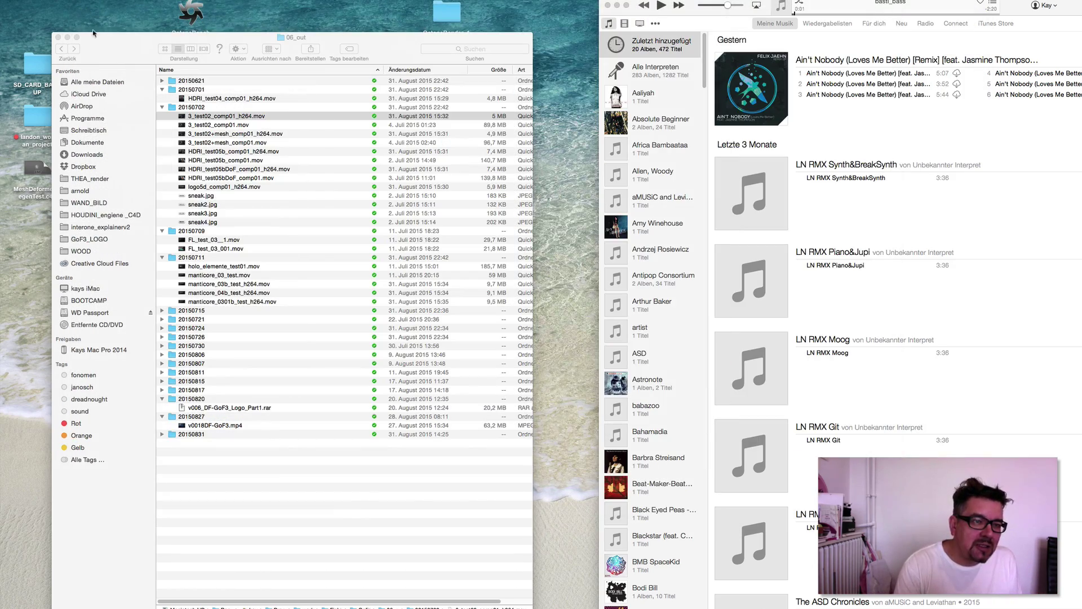
# - Open 3_test02+mesh_comp01_h264.mov in QuickTime Player and play it at an enlarged size
pyautogui.doubleClick(276, 136)
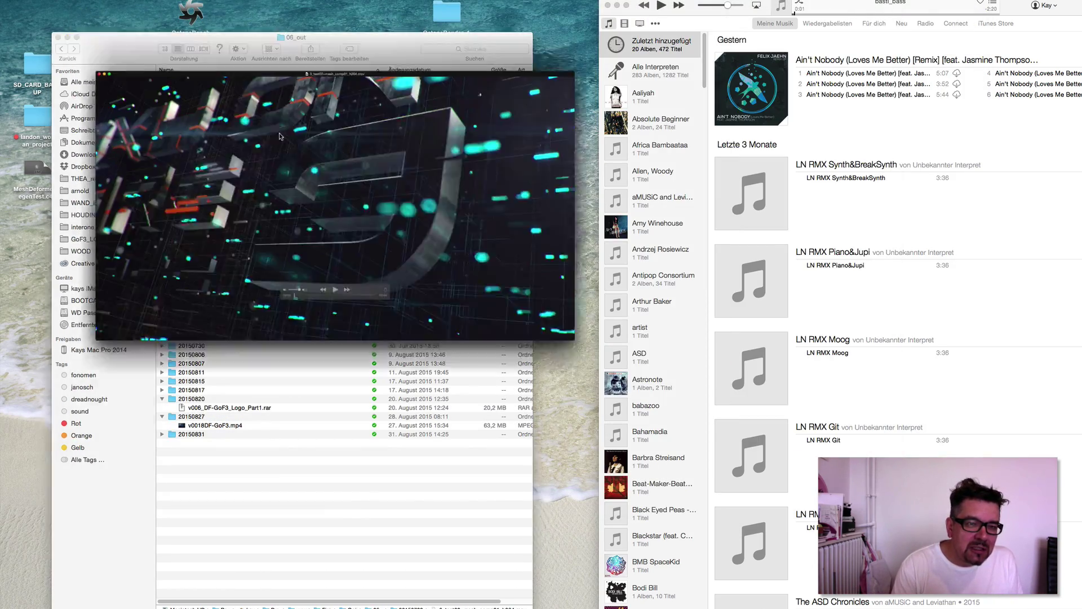
pyautogui.moveTo(378, 30); pyautogui.dragTo(444, 5)
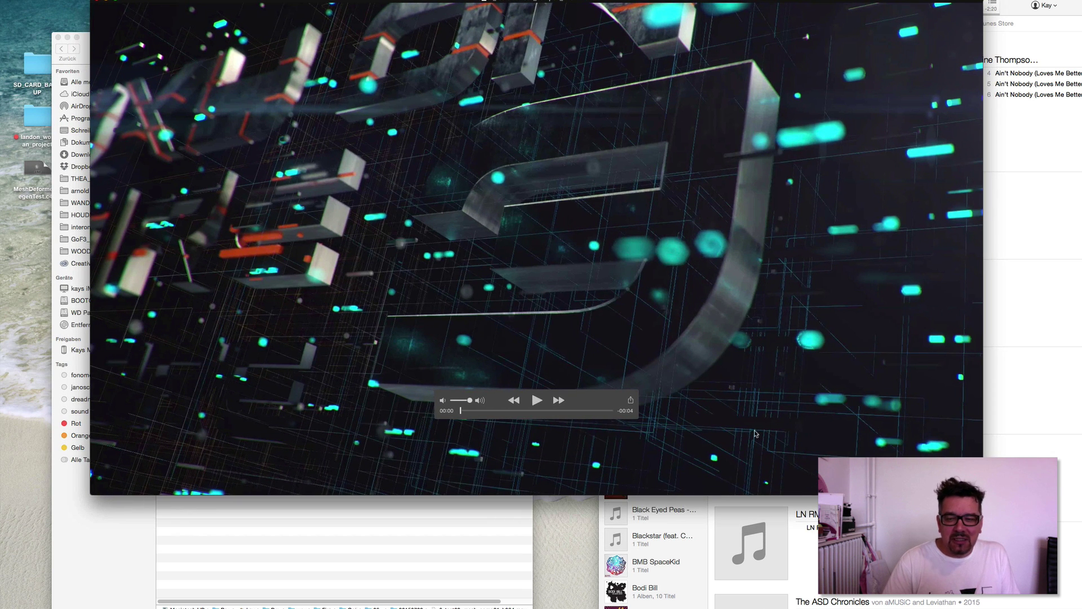
pyautogui.press('super+equal')
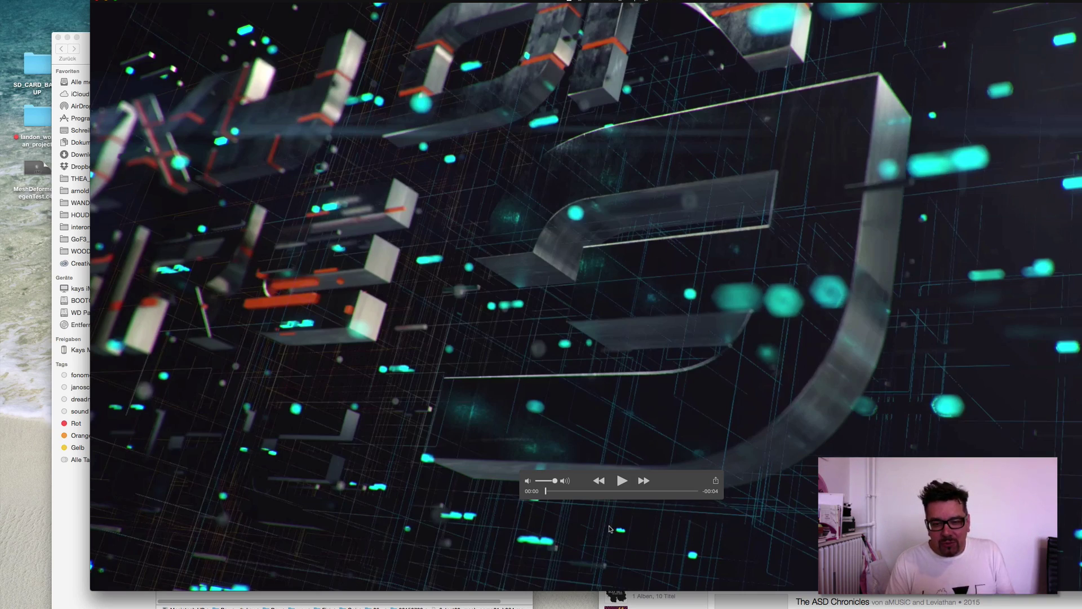
pyautogui.click(621, 483)
pyautogui.click(163, 5)
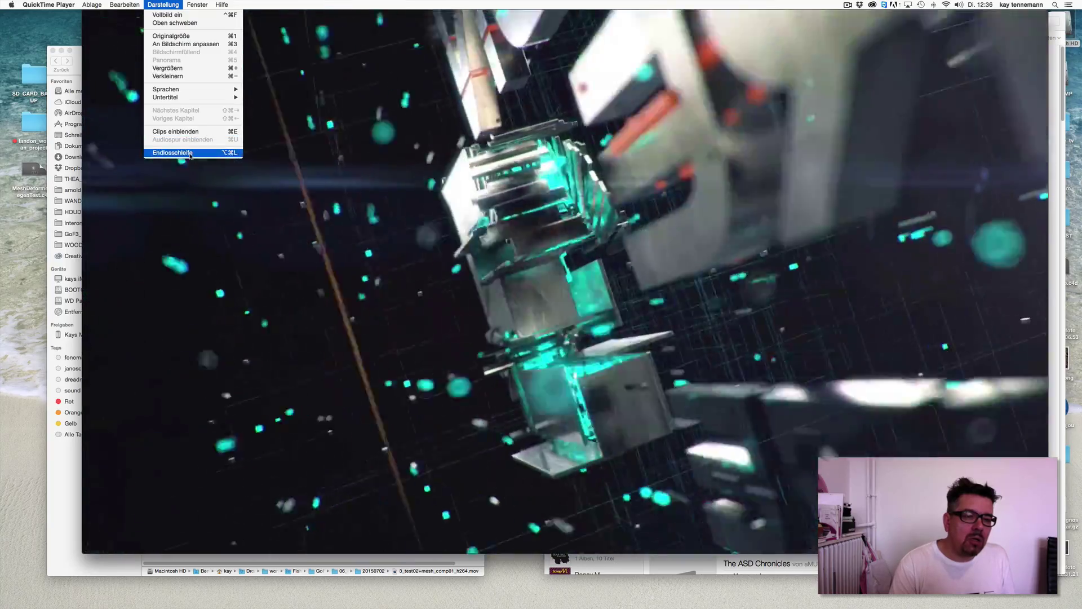
pyautogui.press('Escape')
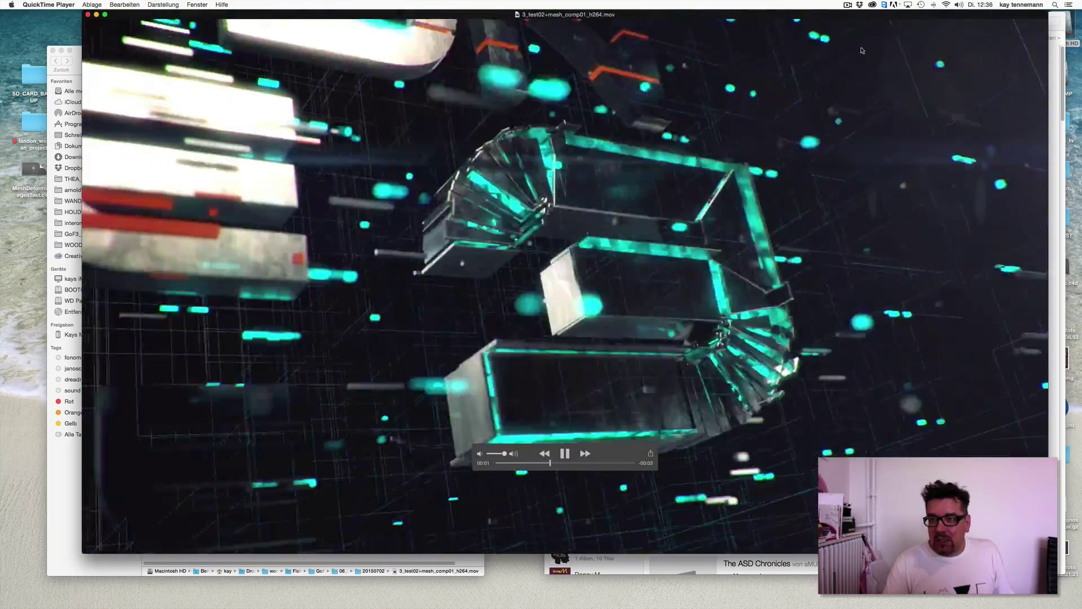
# - Reposition the mesh clip's window, scrub to about one second to examine the unfolding 3, and close it
pyautogui.moveTo(845, 12); pyautogui.dragTo(801, 17)
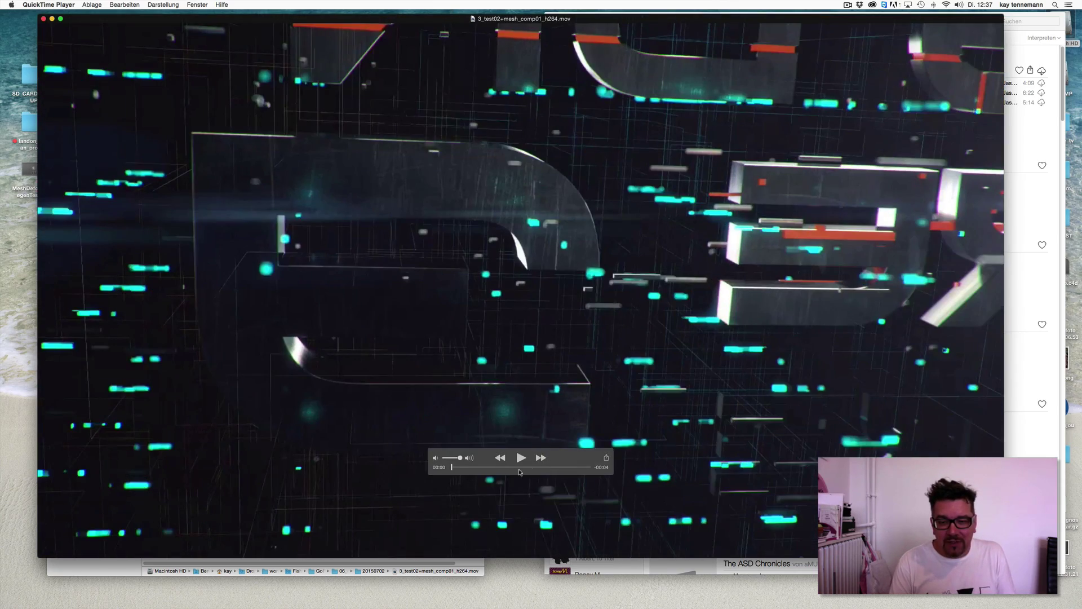
pyautogui.moveTo(519, 468)
pyautogui.mouseDown()
pyautogui.moveTo(477, 468)
pyautogui.moveTo(504, 476)
pyautogui.mouseUp()
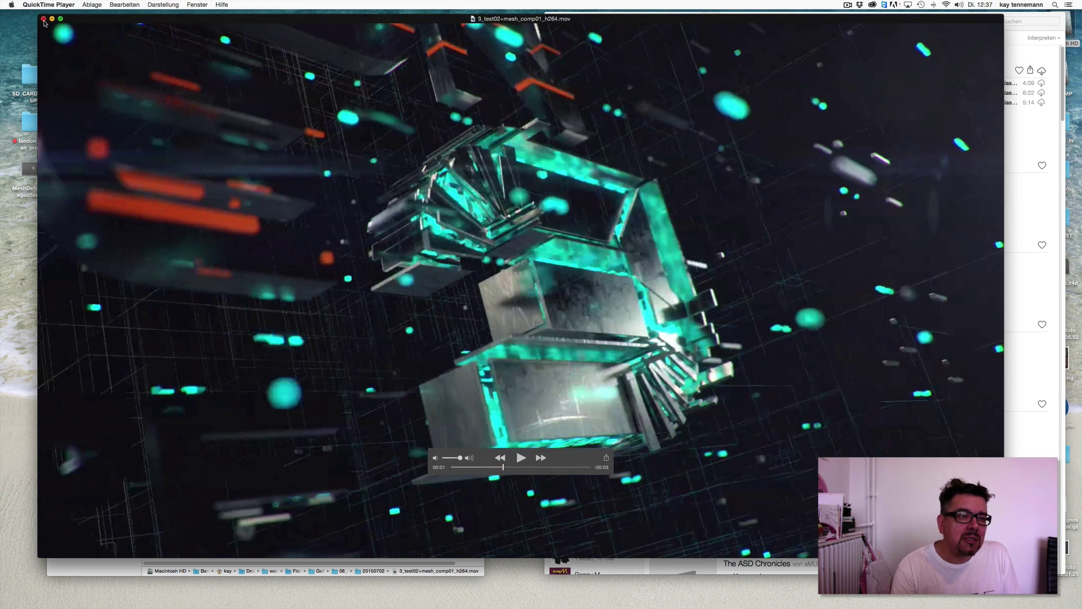
pyautogui.click(45, 18)
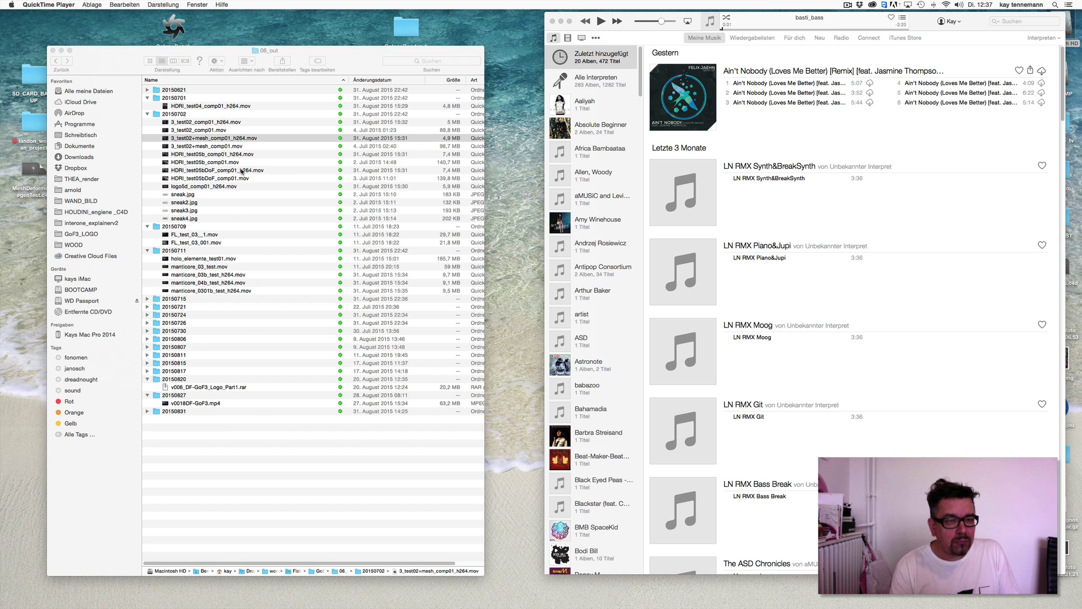
# - Open HDRI_test05bDoF_comp01_h264.mov in QuickTime Player, set it to loop, and enlarge its window
pyautogui.doubleClick(244, 171)
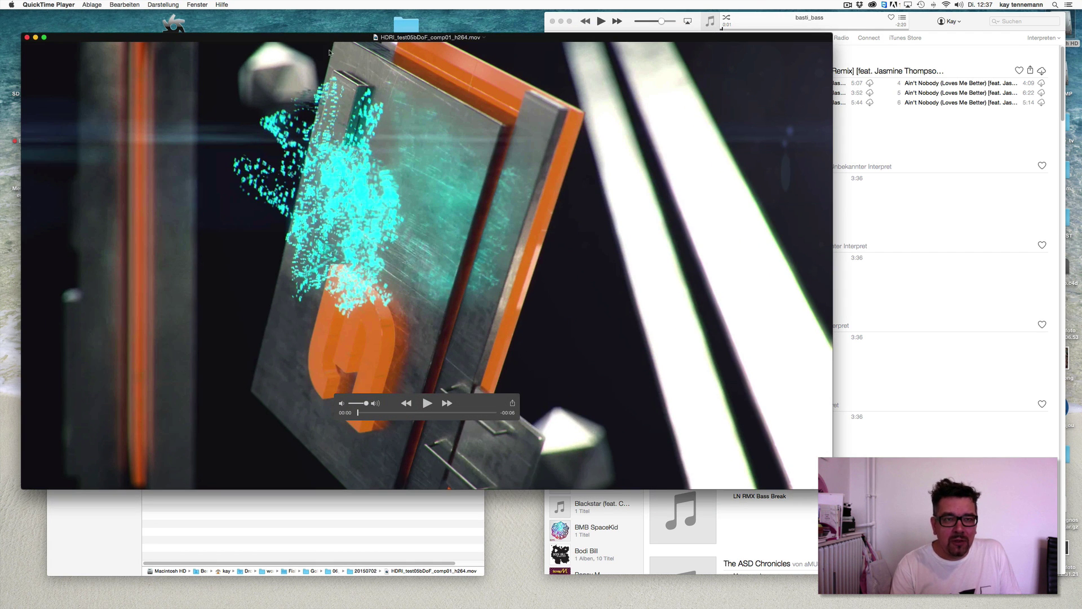
pyautogui.moveTo(329, 52); pyautogui.dragTo(389, 33)
pyautogui.click(164, 4)
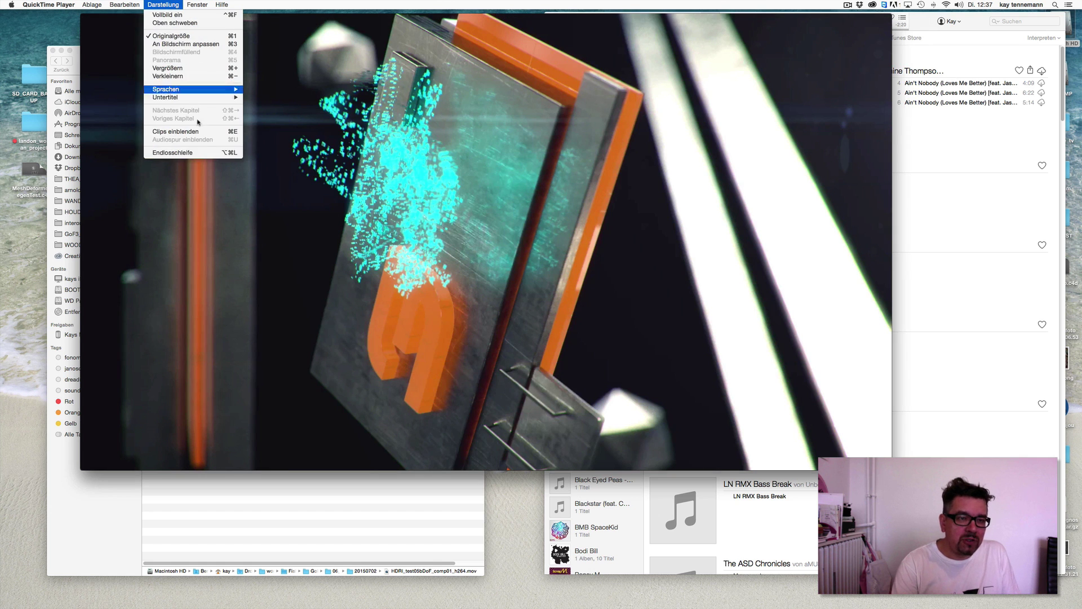
pyautogui.click(169, 155)
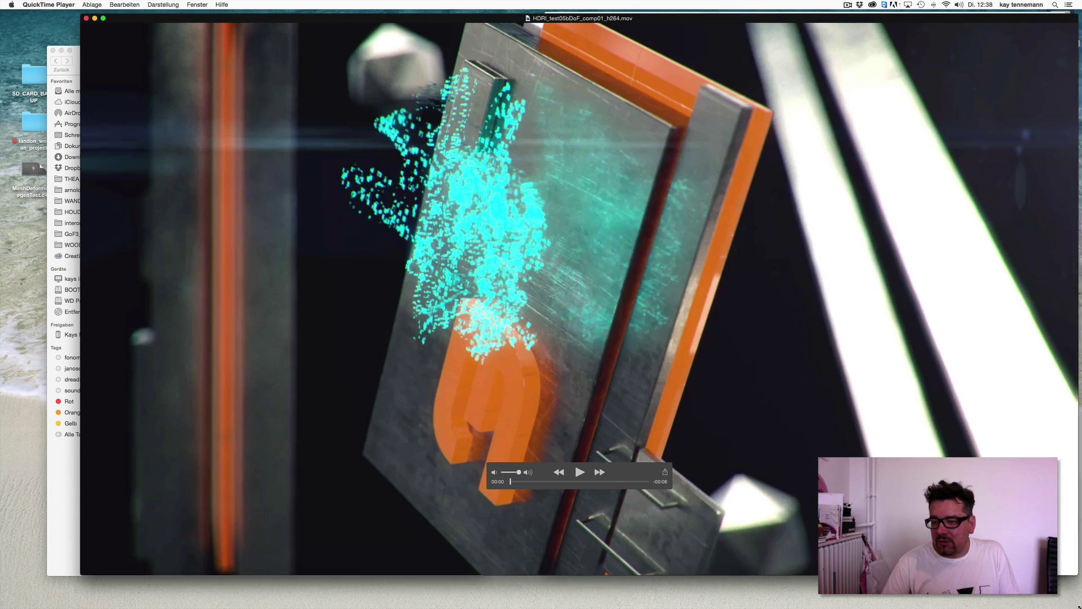
pyautogui.moveTo(283, 18); pyautogui.dragTo(225, 16)
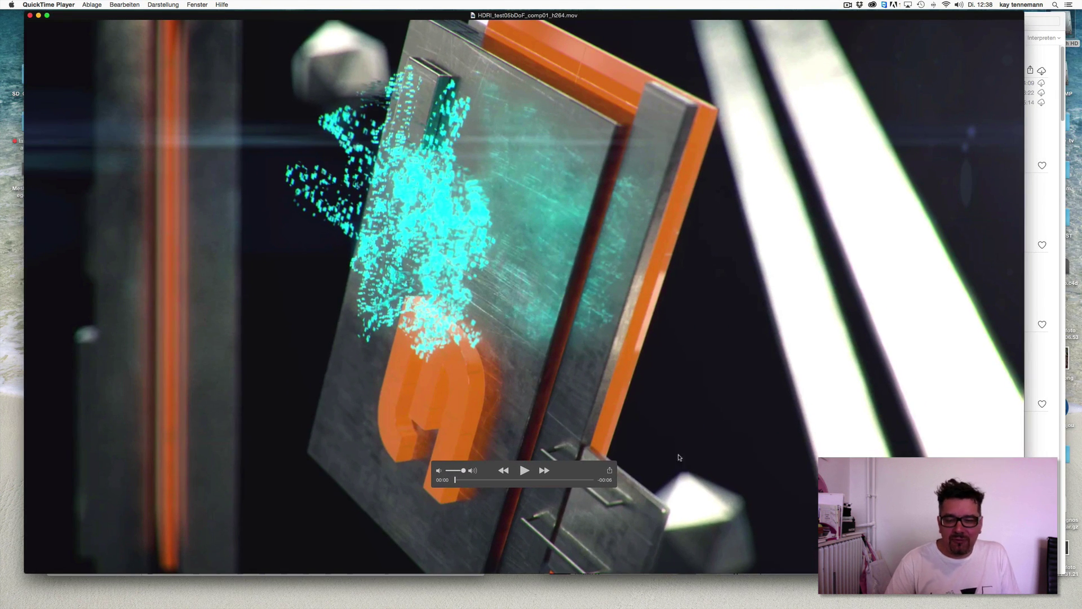
# - Play and pause the depth-of-field clip, scrub to about one second to examine the orange 3 and particles, and close it
pyautogui.moveTo(510, 488); pyautogui.dragTo(251, 545)
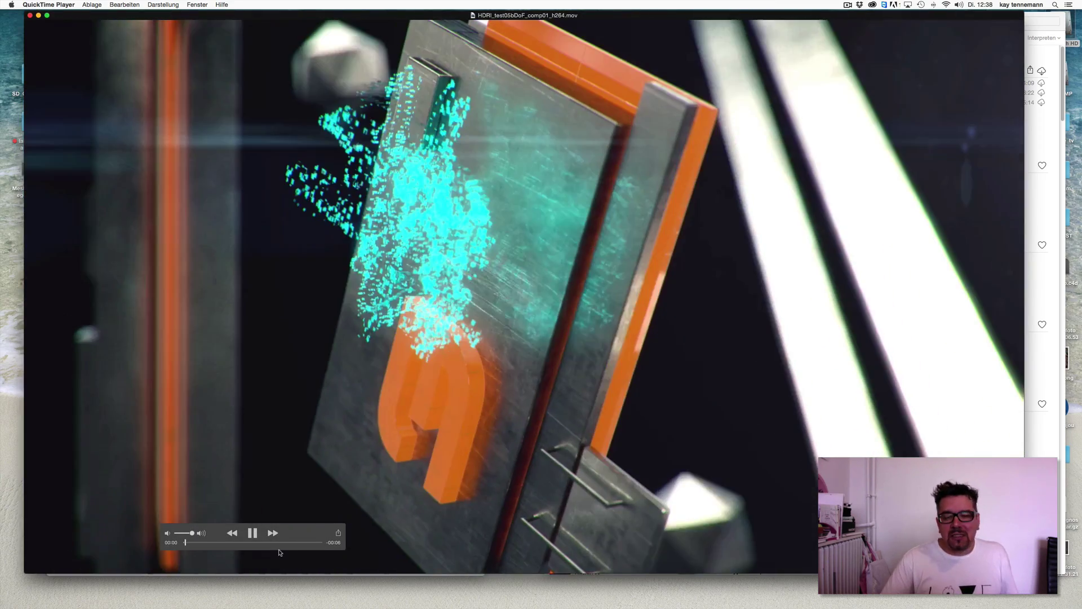
pyautogui.press('space')
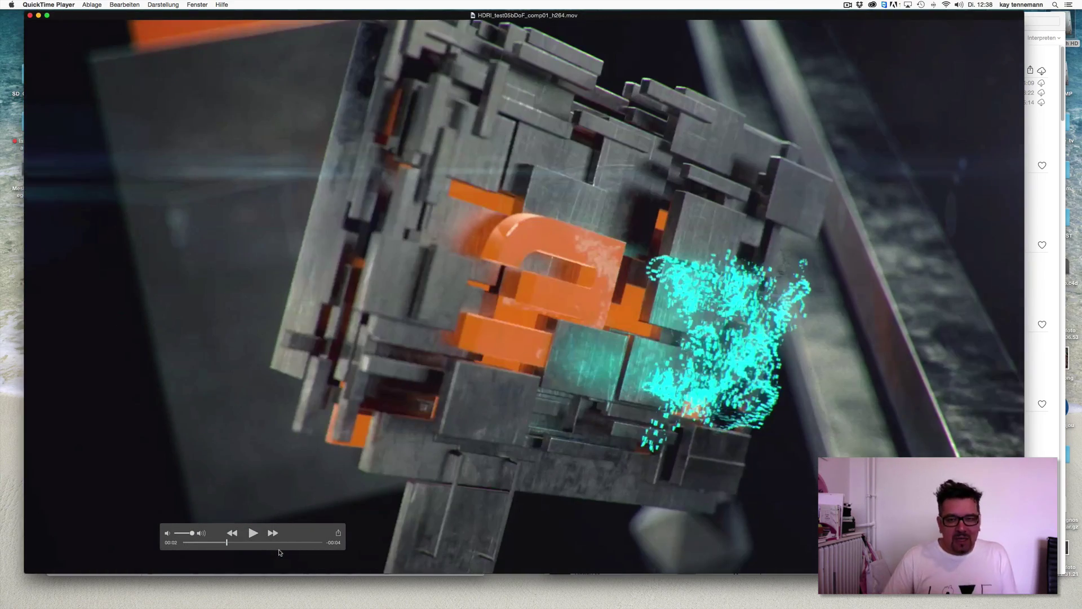
pyautogui.moveTo(219, 542)
pyautogui.mouseDown()
pyautogui.moveTo(191, 545)
pyautogui.moveTo(210, 544)
pyautogui.mouseUp()
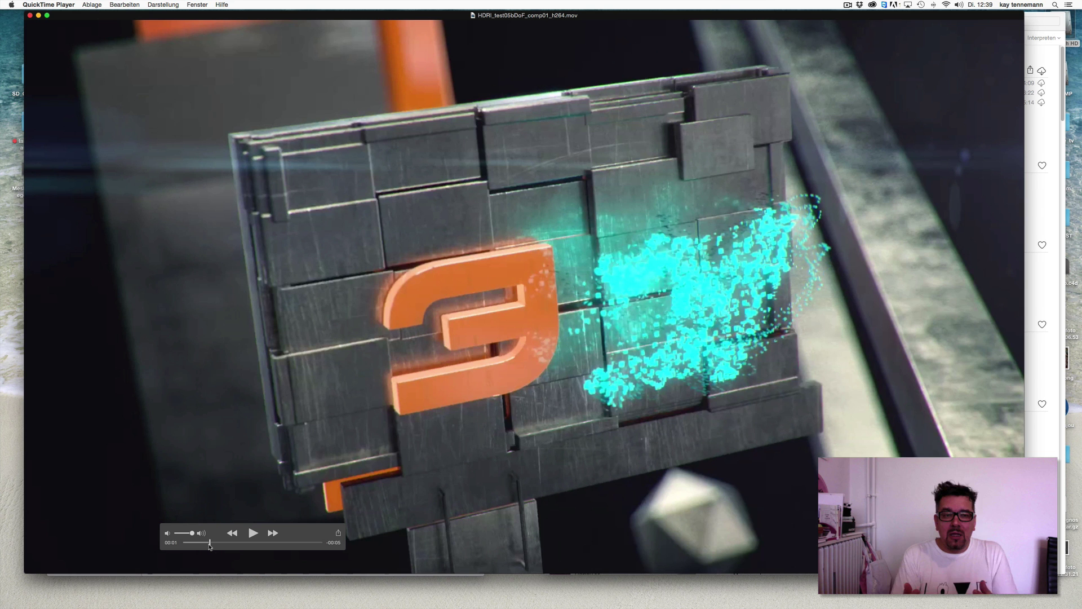
pyautogui.moveTo(210, 546); pyautogui.dragTo(210, 546)
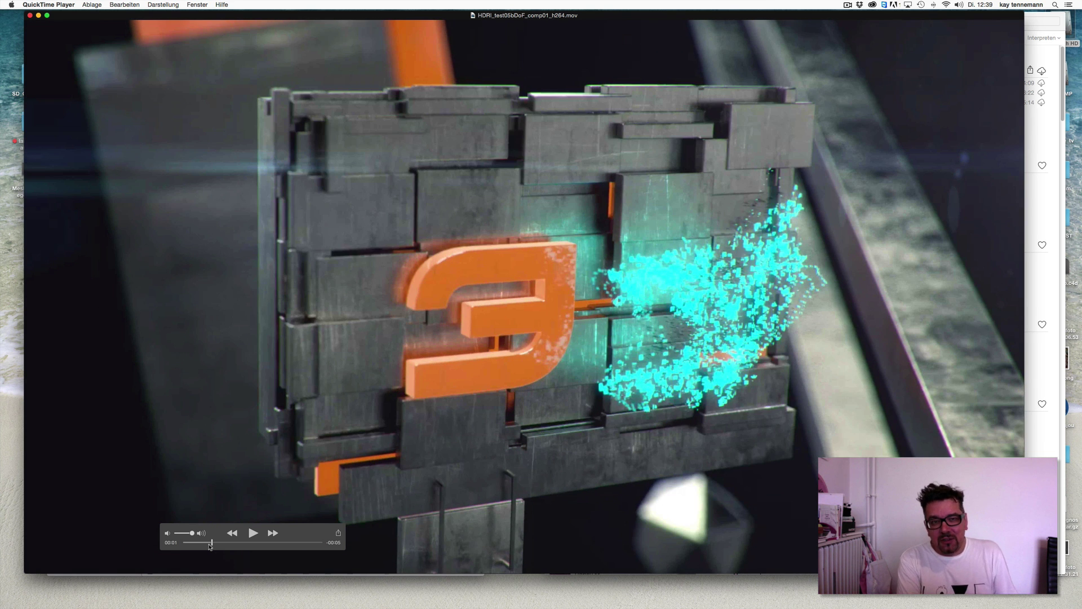
pyautogui.click(30, 16)
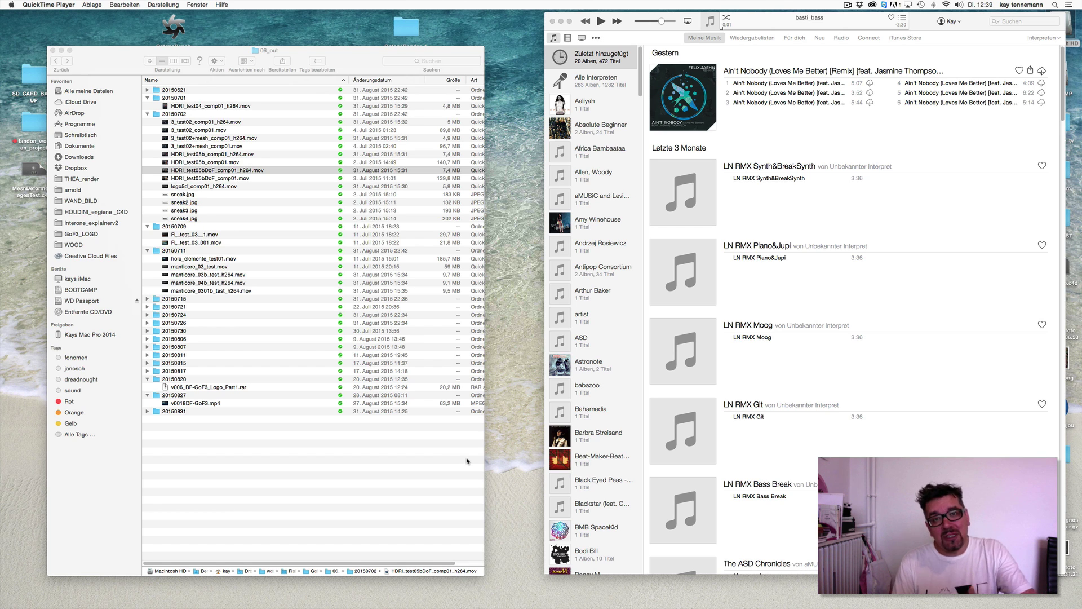
# - Open HDRI_test05b_comp01_h264.mov in QuickTime Player, set it to loop, play it, and enlarge its window
pyautogui.doubleClick(229, 155)
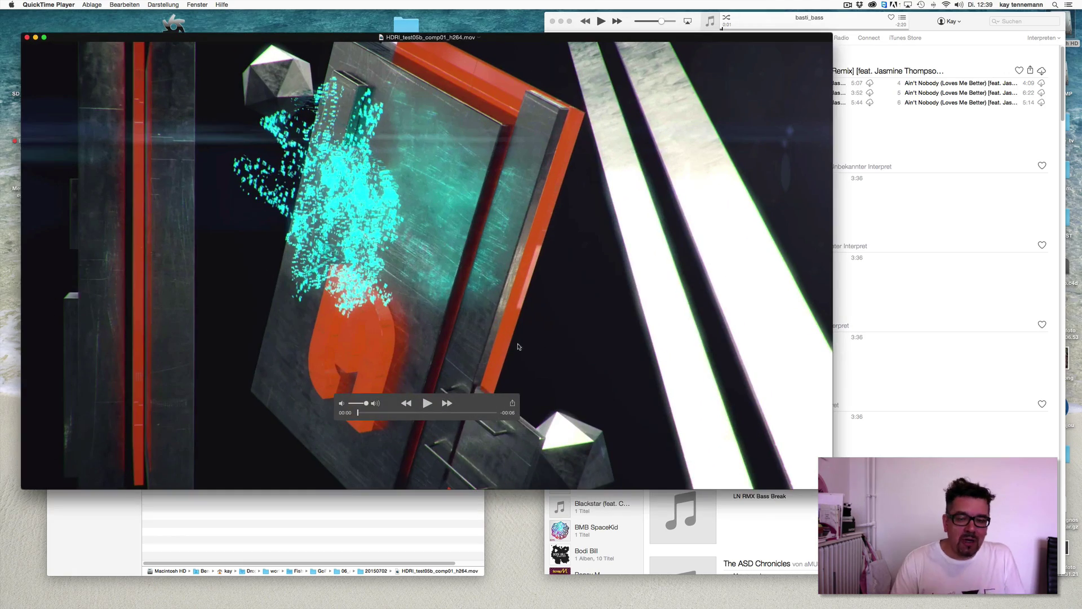
pyautogui.click(164, 5)
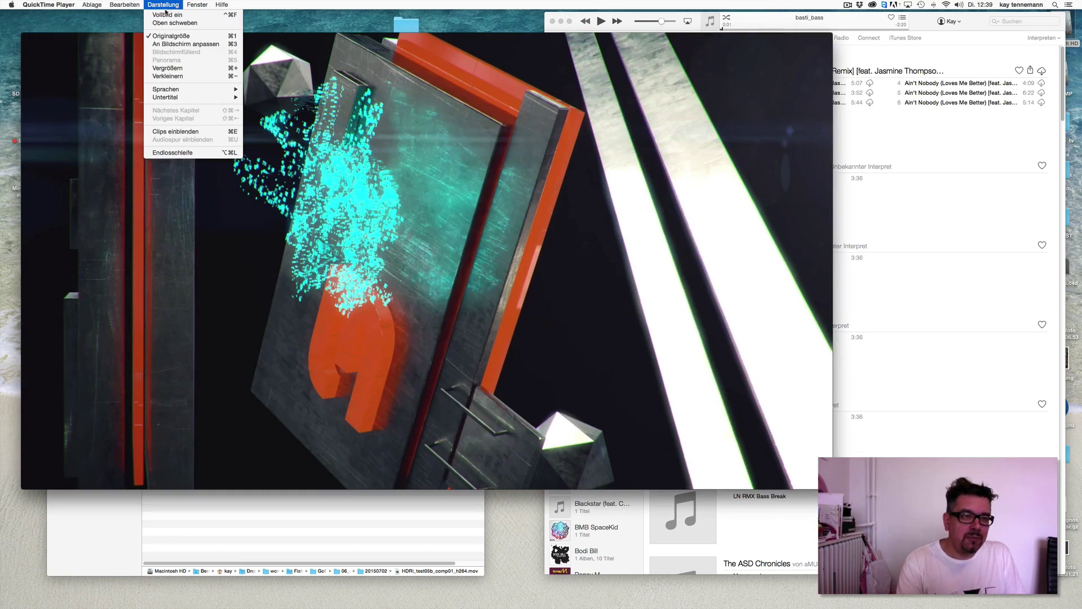
pyautogui.click(179, 152)
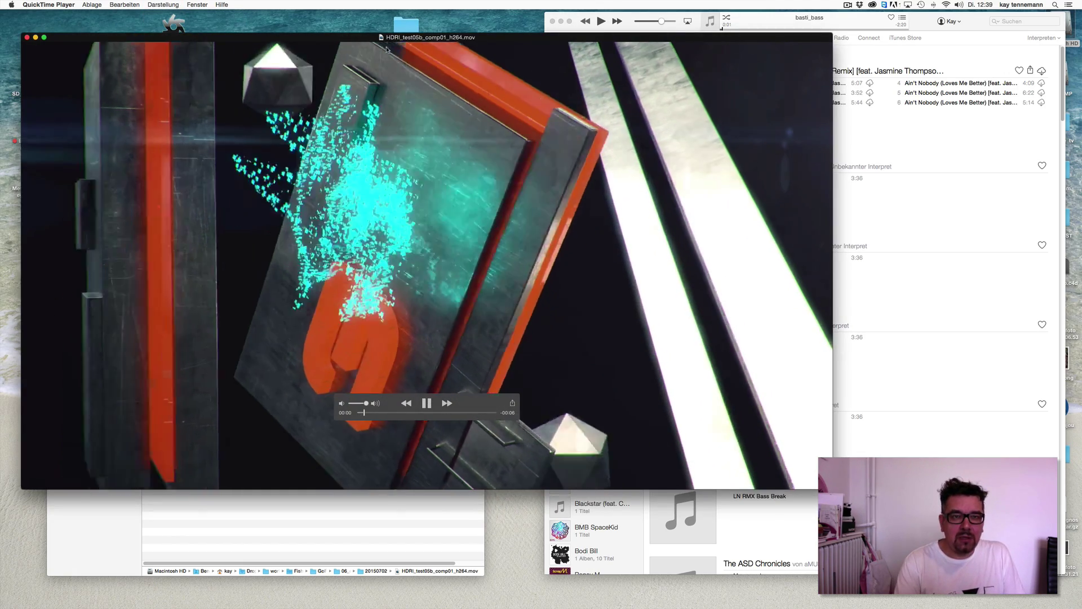
pyautogui.moveTo(428, 398); pyautogui.dragTo(467, 373)
pyautogui.doubleClick(325, 20)
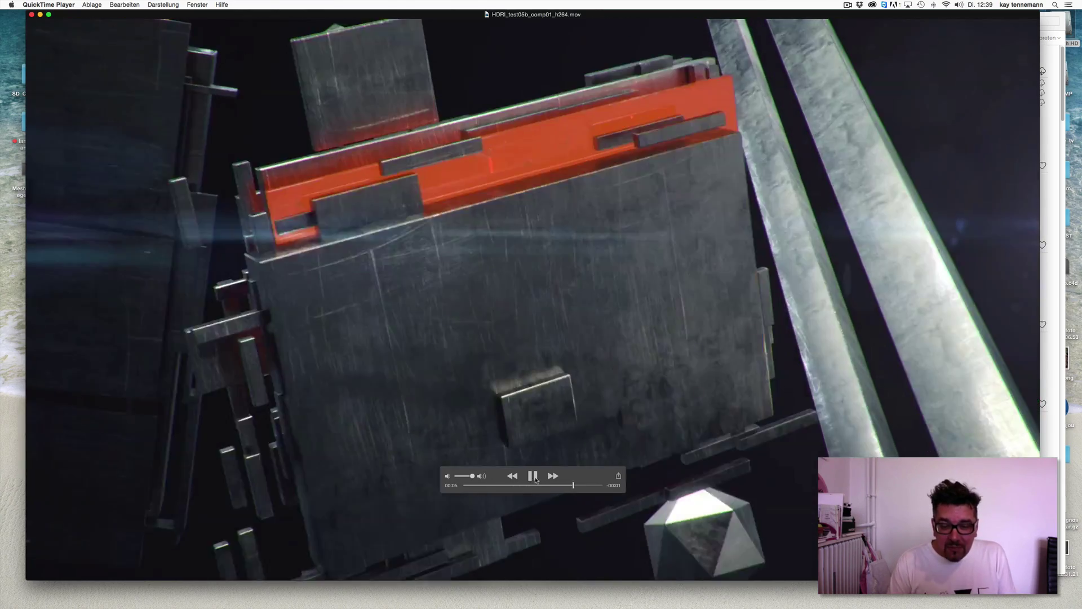
# - Pause the clip and step backward from about five seconds to about one second, where the cyan particles meet the orange 3
pyautogui.click(536, 480)
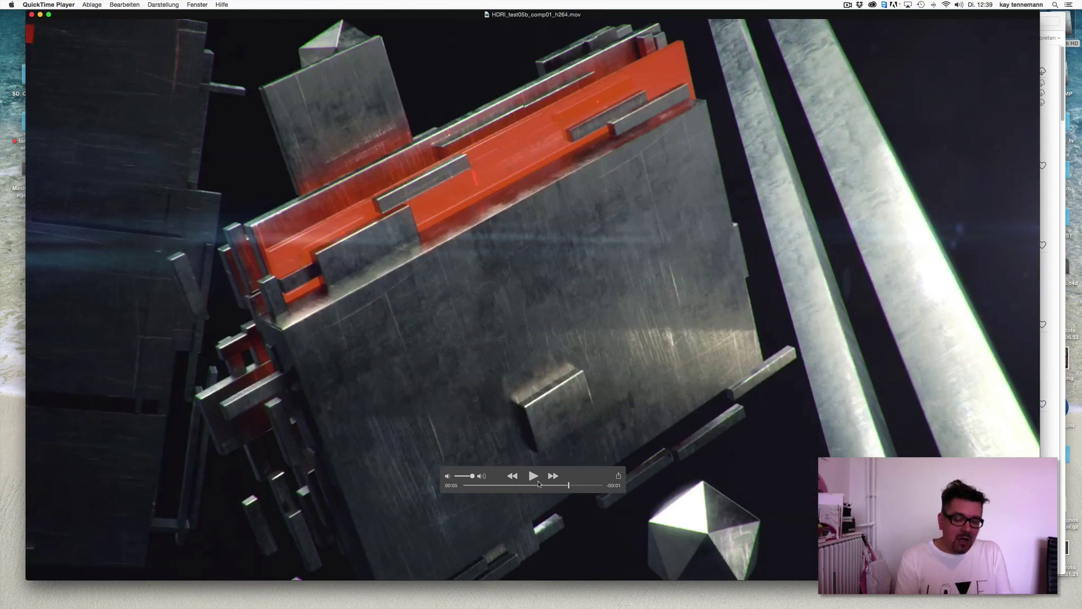
pyautogui.press('Left')
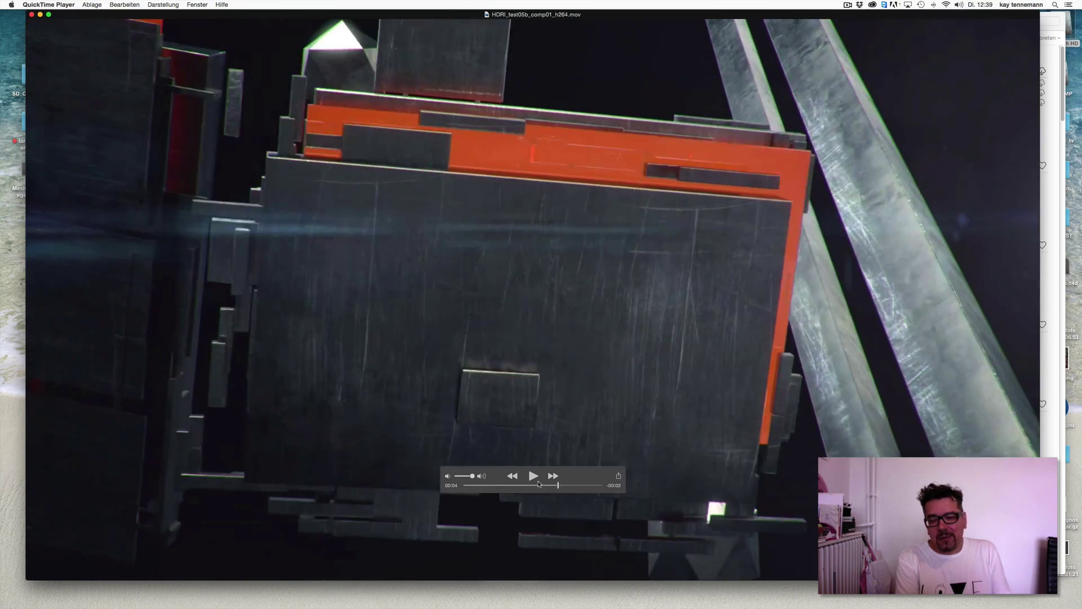
pyautogui.press('Left')
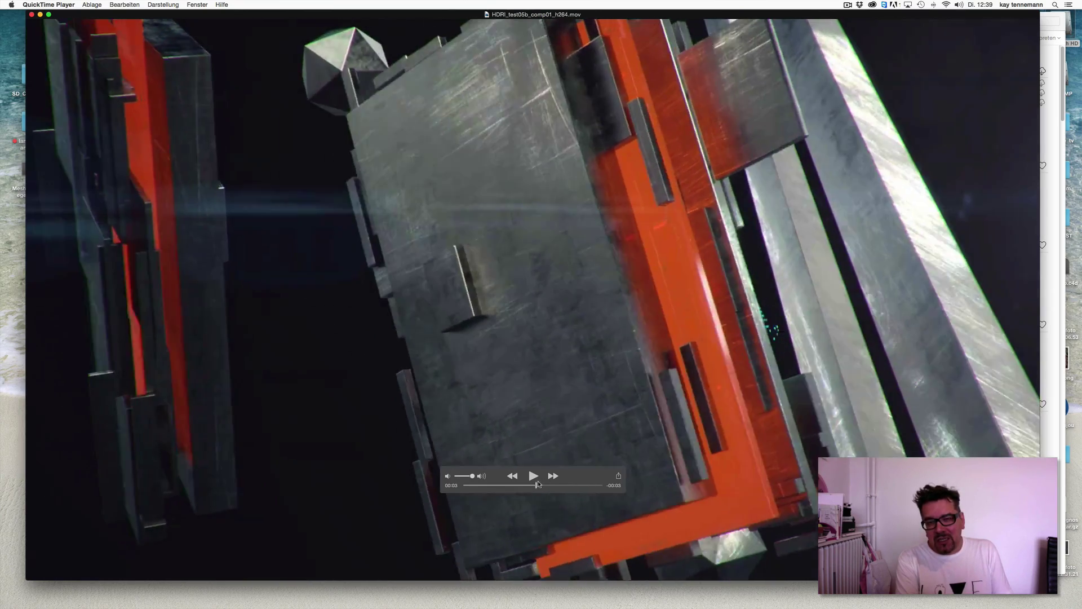
pyautogui.press('Left')
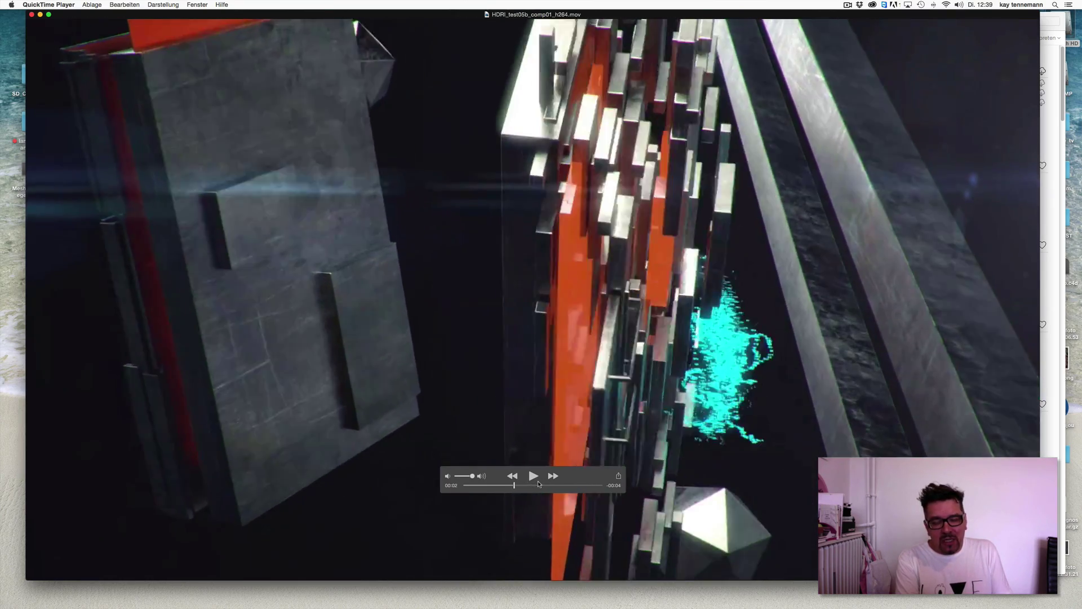
pyautogui.press('Left')
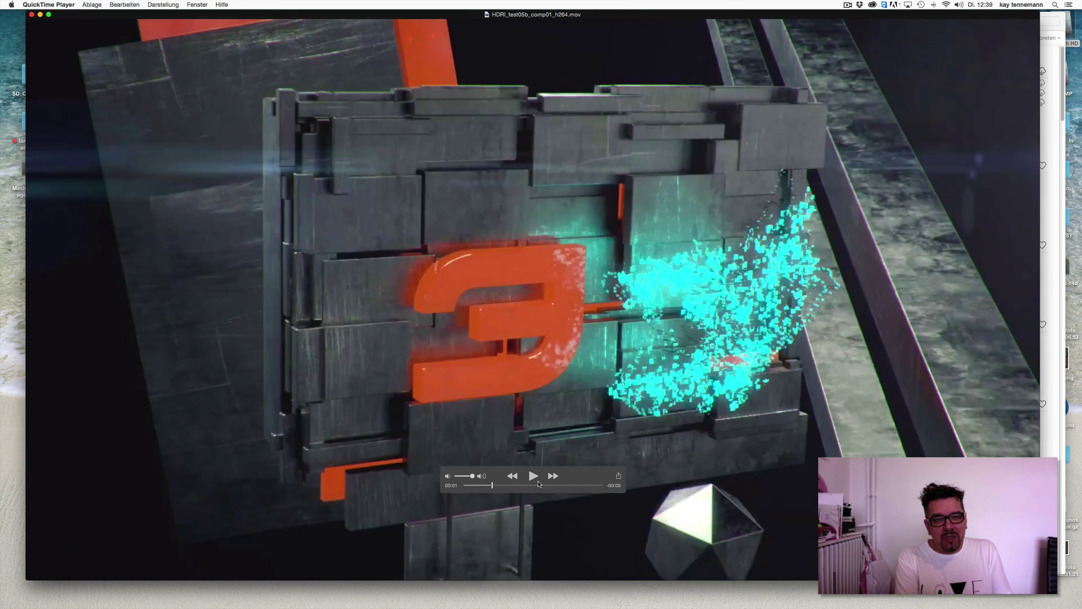
pyautogui.press('Left')
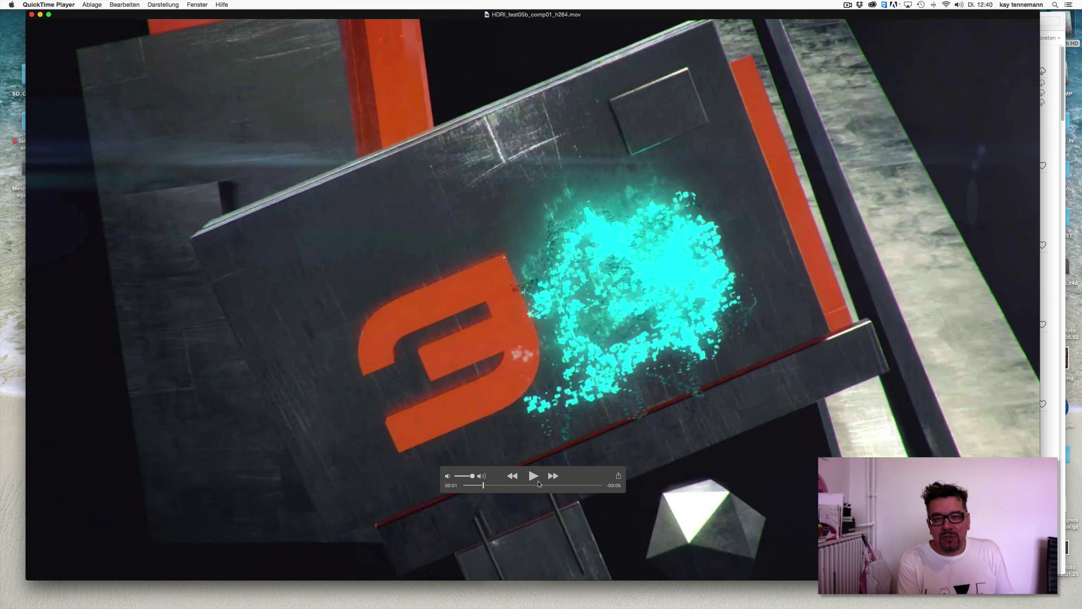
# - Step back and forth frame by frame around one second to examine how the panel splits into blocks behind the 3
pyautogui.press('Right')
pyautogui.press('Right')
pyautogui.press('Right')
pyautogui.press('Right')
pyautogui.press('Right')
pyautogui.press('Right')
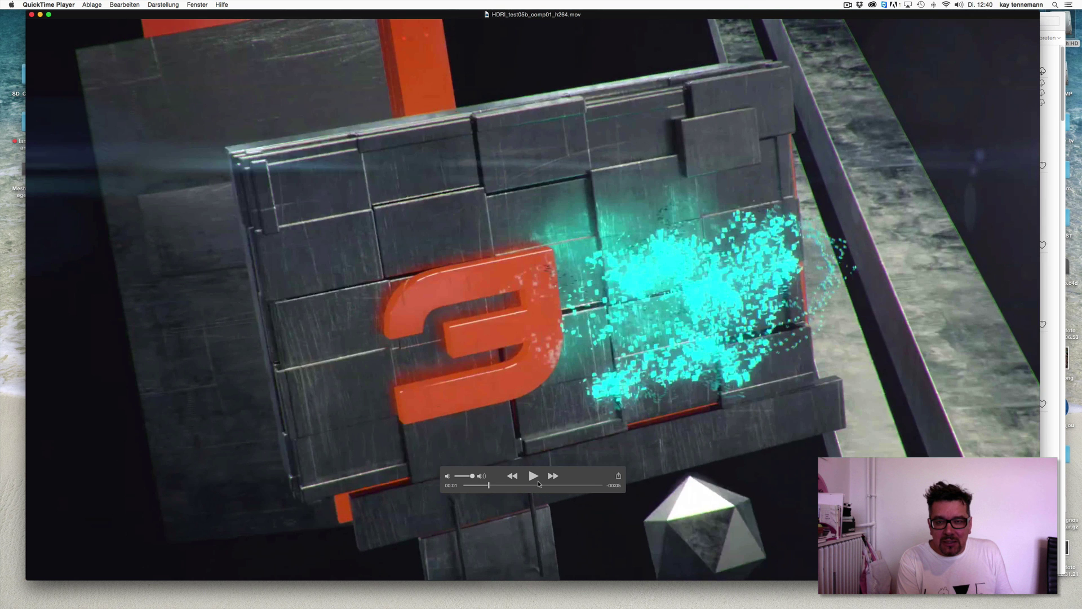
pyautogui.press('Left')
pyautogui.press('Left')
pyautogui.press('Left')
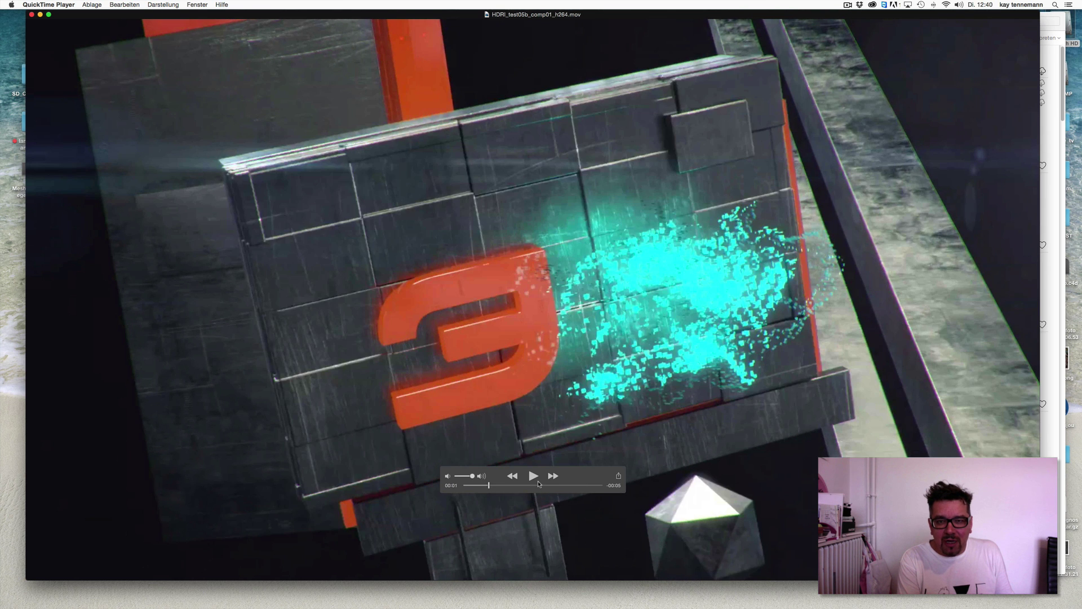
pyautogui.press('Right')
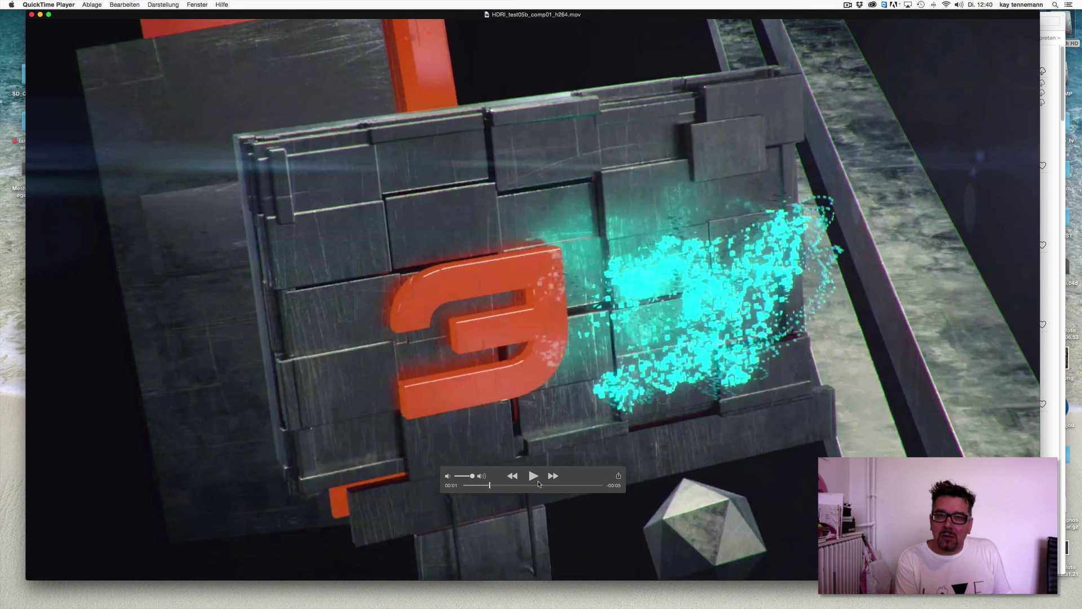
# - Switch to Cinema 4D, point out PolyFX among the MoGraph tools, and return to the clip in QuickTime Player
pyautogui.click(226, 590)
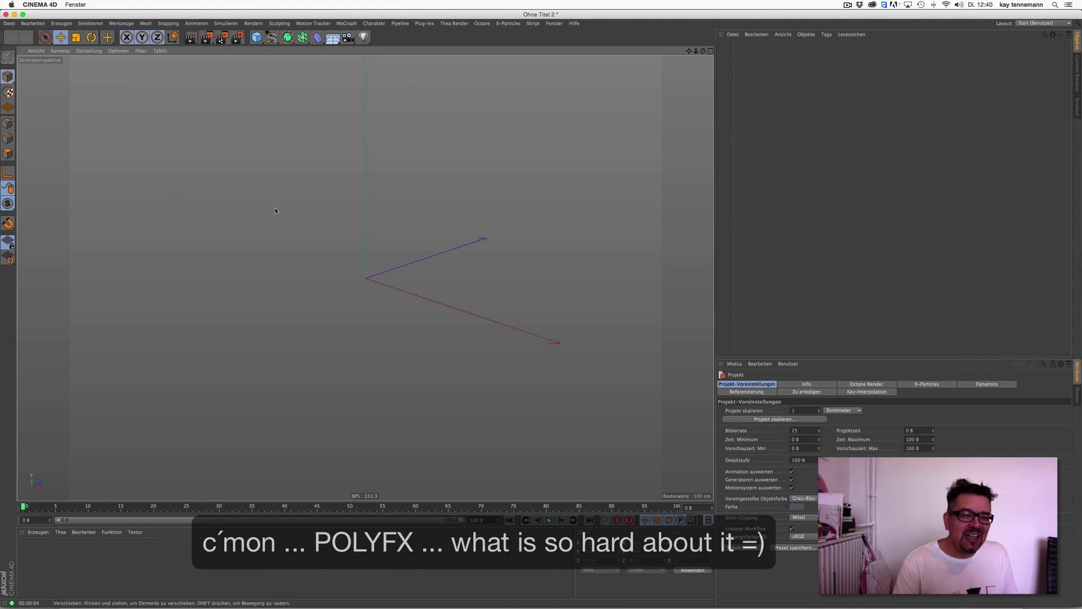
pyautogui.click(345, 23)
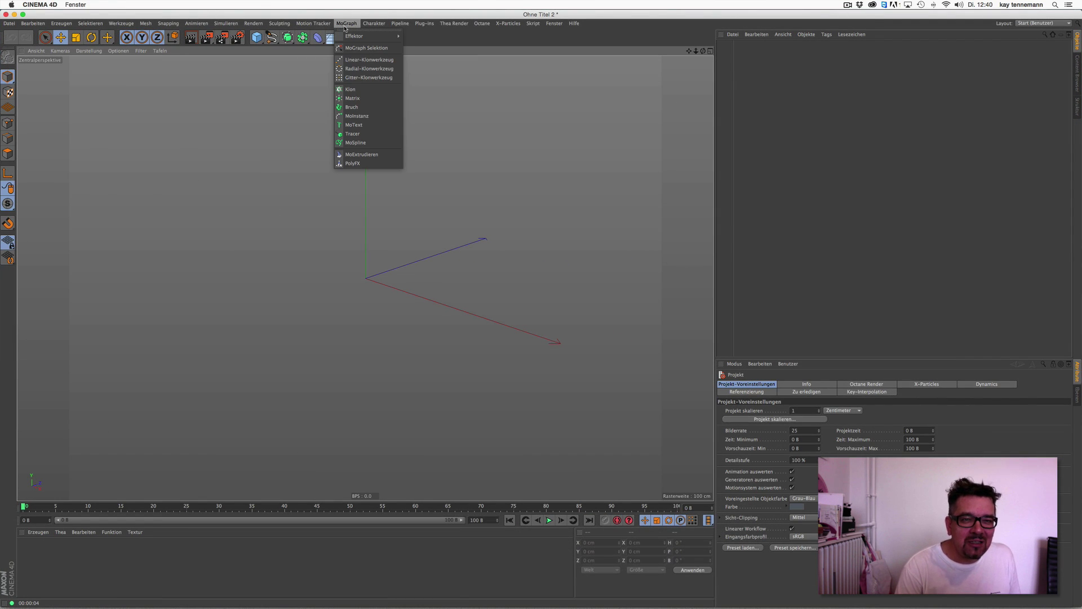
pyautogui.click(353, 164)
pyautogui.click(15, 15)
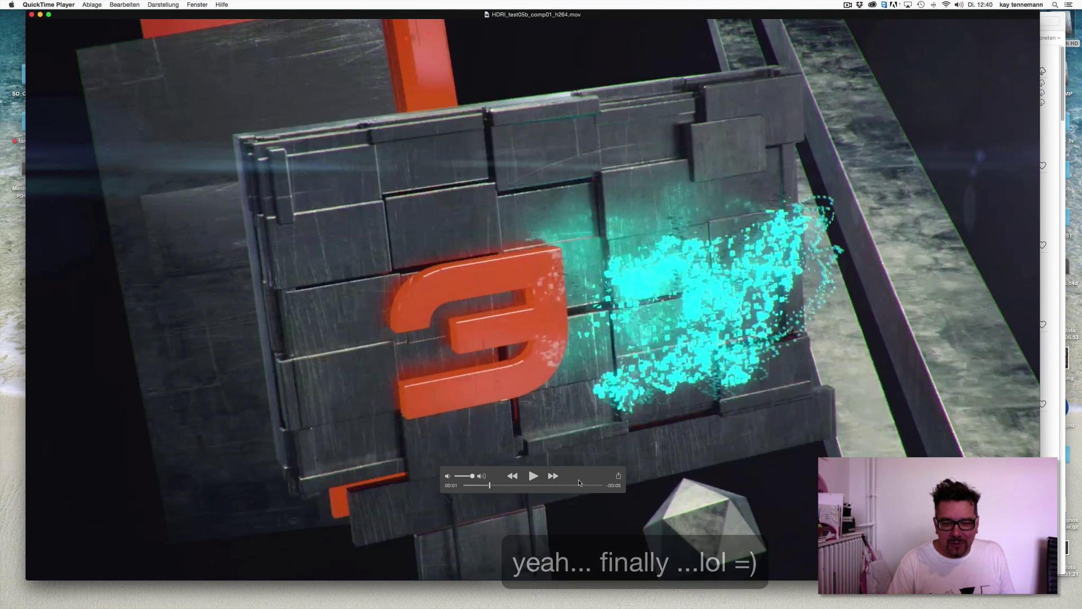
# - Move the playback controls lower on the clip, advance to about two seconds, and go back to the still intact panel
pyautogui.moveTo(547, 474); pyautogui.dragTo(544, 506)
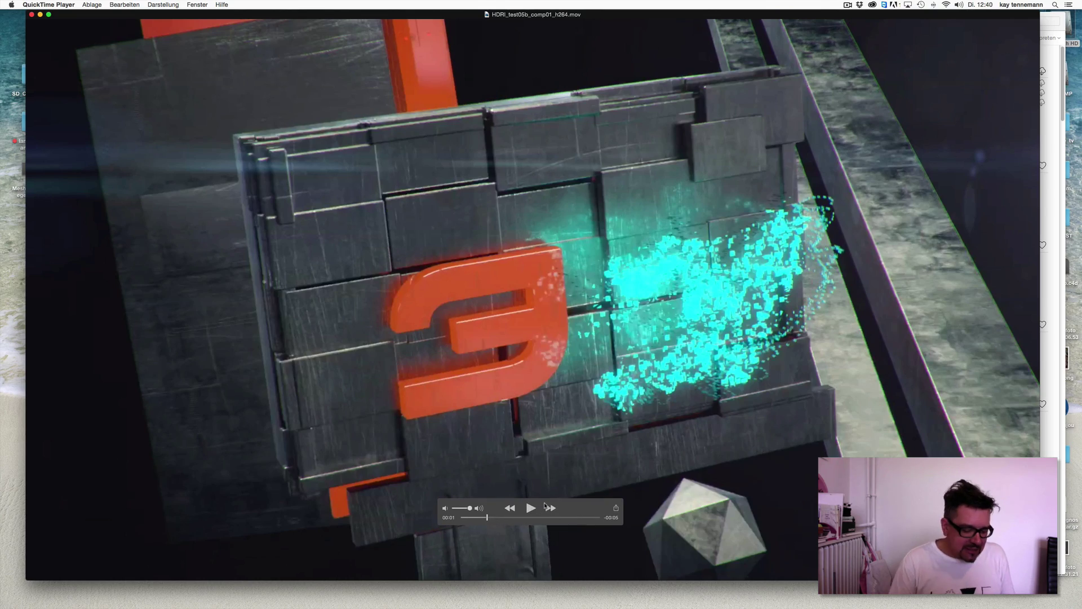
pyautogui.press('Right')
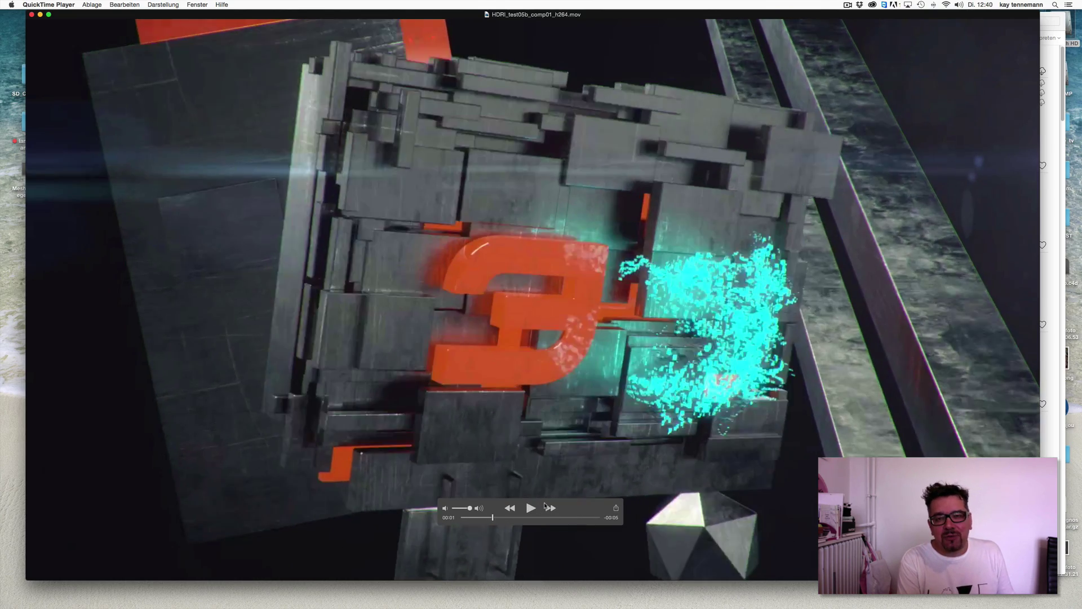
pyautogui.press('Right')
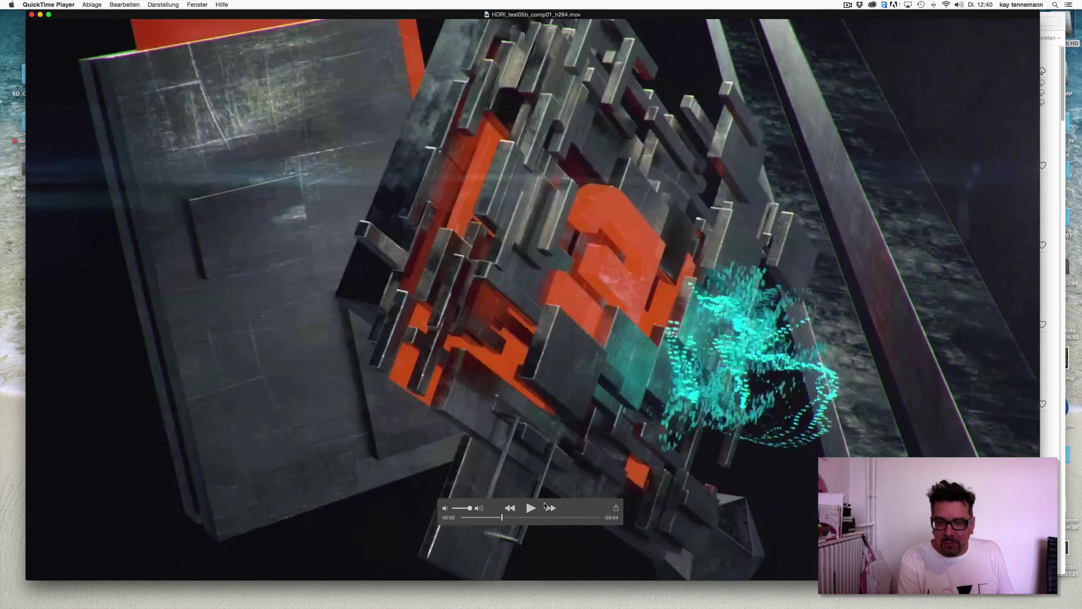
pyautogui.press('Left')
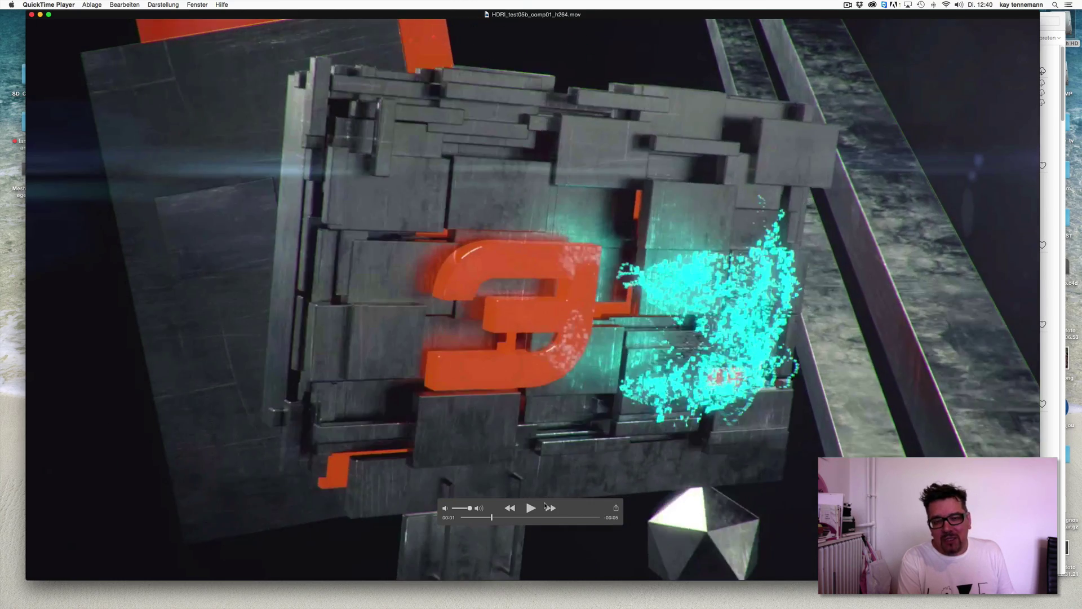
pyautogui.press('Left')
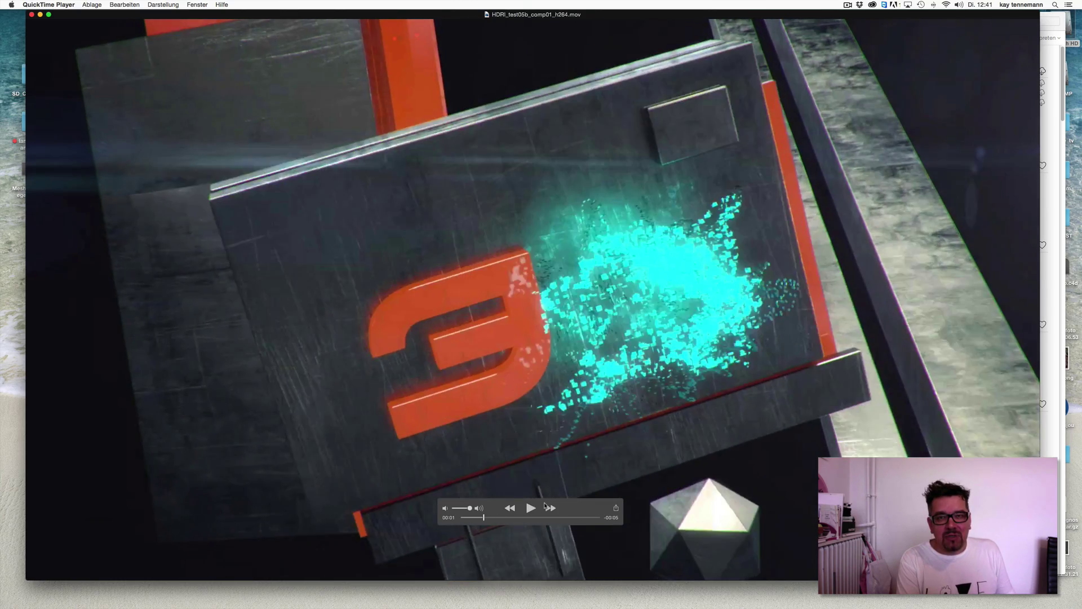
pyautogui.press('Left')
pyautogui.press('Left')
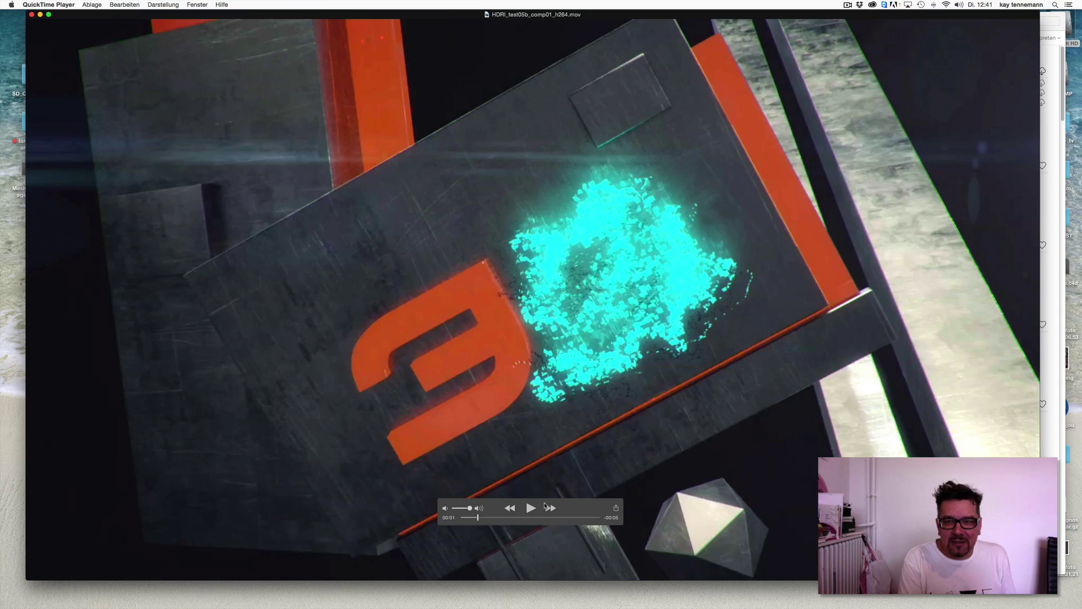
# - Step forward frame by frame to about two seconds to examine the panel breaking apart, and close the clip
pyautogui.press('Right')
pyautogui.press('Right')
pyautogui.press('Right')
pyautogui.press('Right')
pyautogui.press('Right')
pyautogui.press('Right')
pyautogui.press('Right')
pyautogui.press('Right')
pyautogui.press('Right')
pyautogui.press('Right')
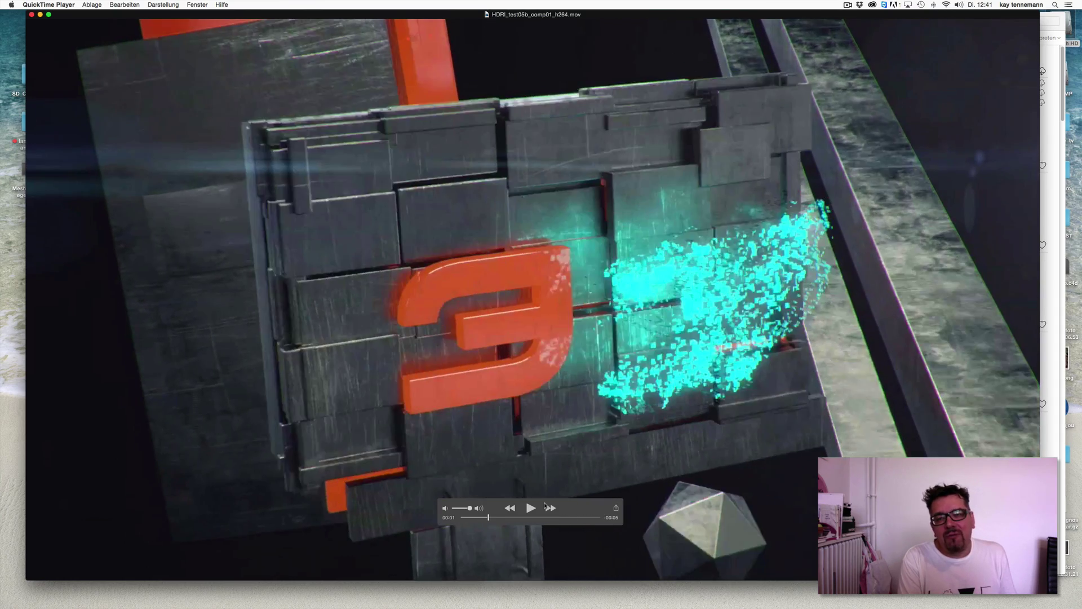
pyautogui.press('Right')
pyautogui.press('Right')
pyautogui.press('Right')
pyautogui.press('Right')
pyautogui.press('Right')
pyautogui.press('Right')
pyautogui.press('Right')
pyautogui.press('Right')
pyautogui.press('Right')
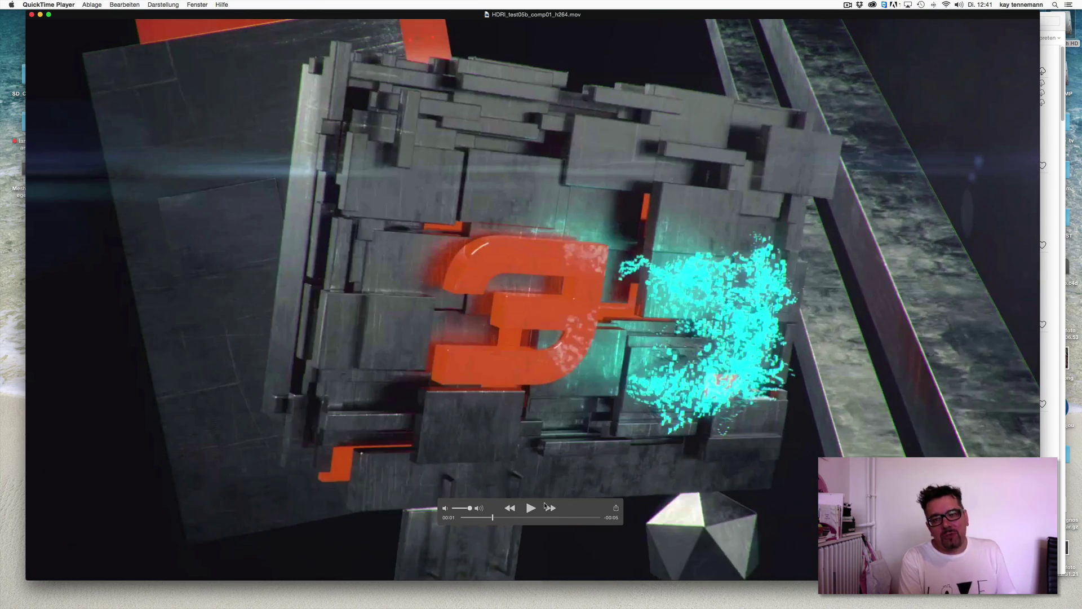
pyautogui.press('Right')
pyautogui.press('Right')
pyautogui.press('Right')
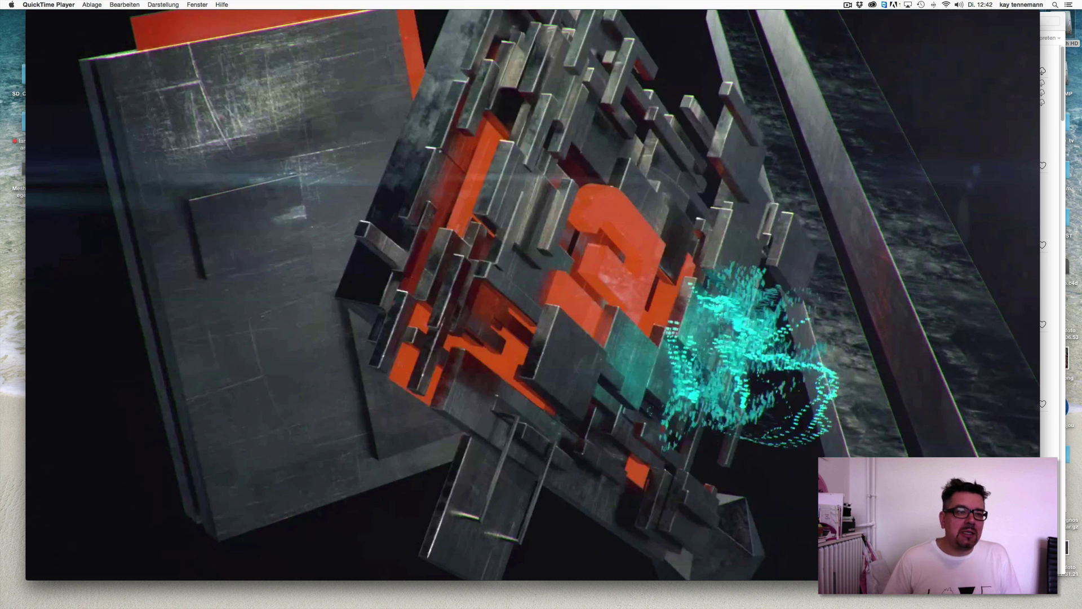
pyautogui.click(33, 16)
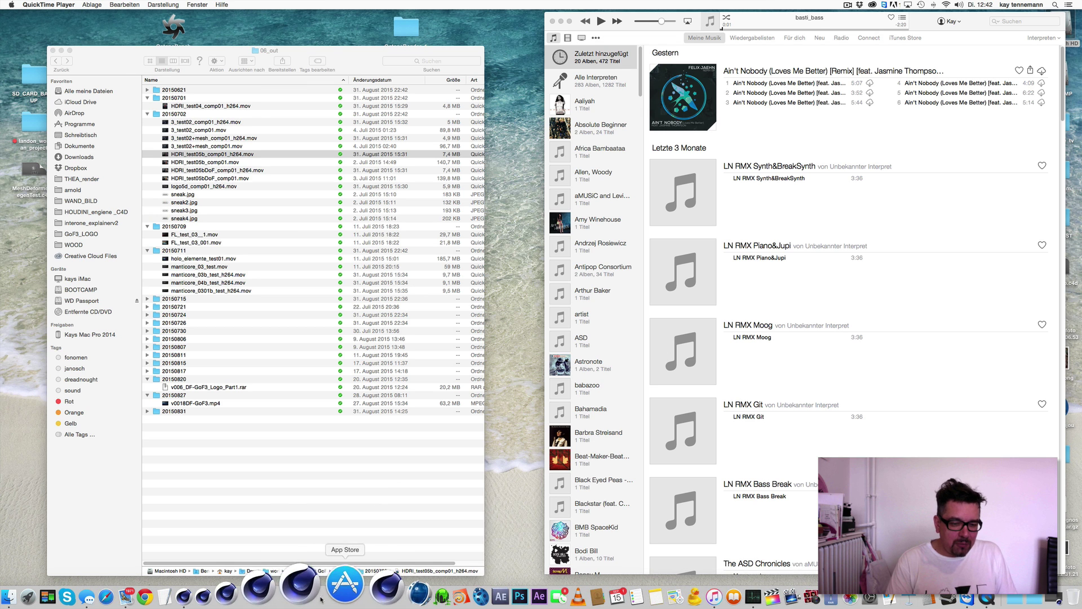
# - Switch to Cinema 4D, add a cube, and resize it to about 131 × 265 × 368 cm in X, Y and Z
pyautogui.click(276, 587)
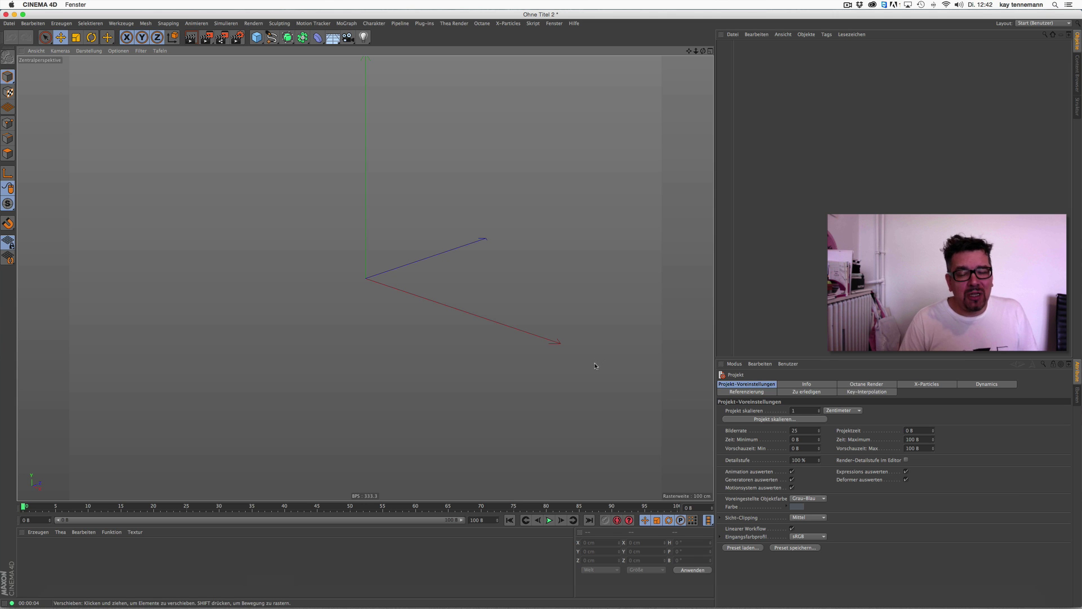
pyautogui.moveTo(256, 37); pyautogui.dragTo(347, 113)
pyautogui.moveTo(416, 296); pyautogui.dragTo(441, 371)
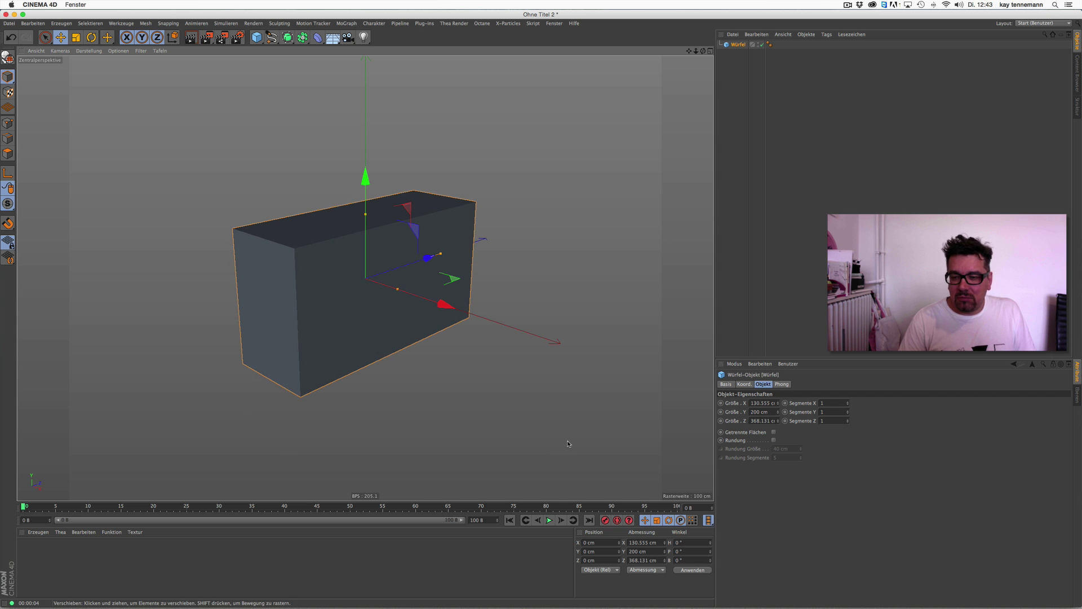
pyautogui.moveTo(366, 215); pyautogui.dragTo(365, 191)
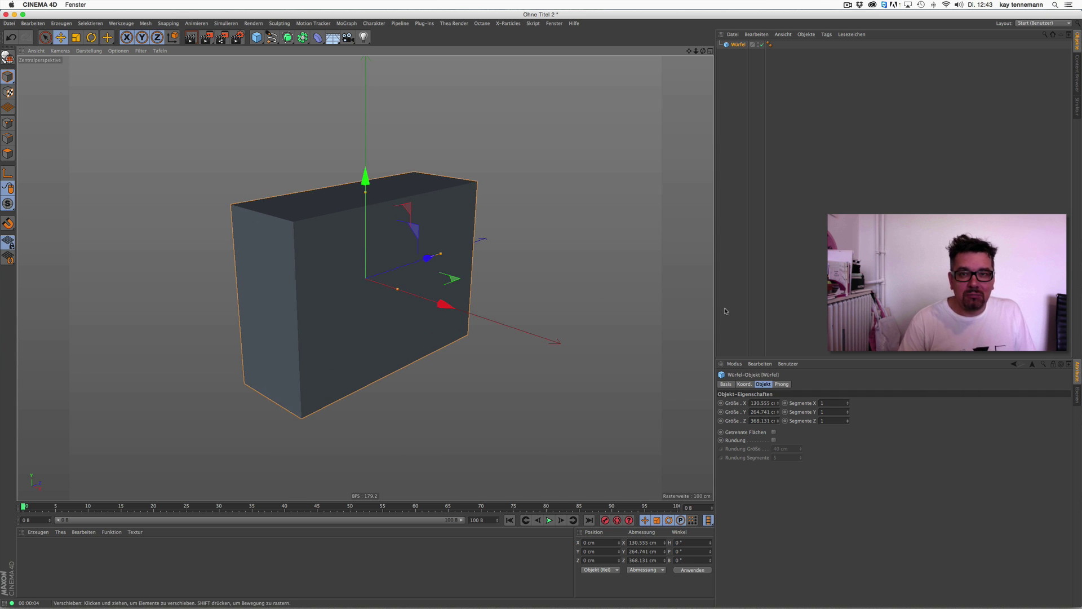
# - Show the viewport shading with lines and set the cube's segments to 2 in X, 3 in Y and 4 in Z
pyautogui.click(88, 50)
pyautogui.click(97, 74)
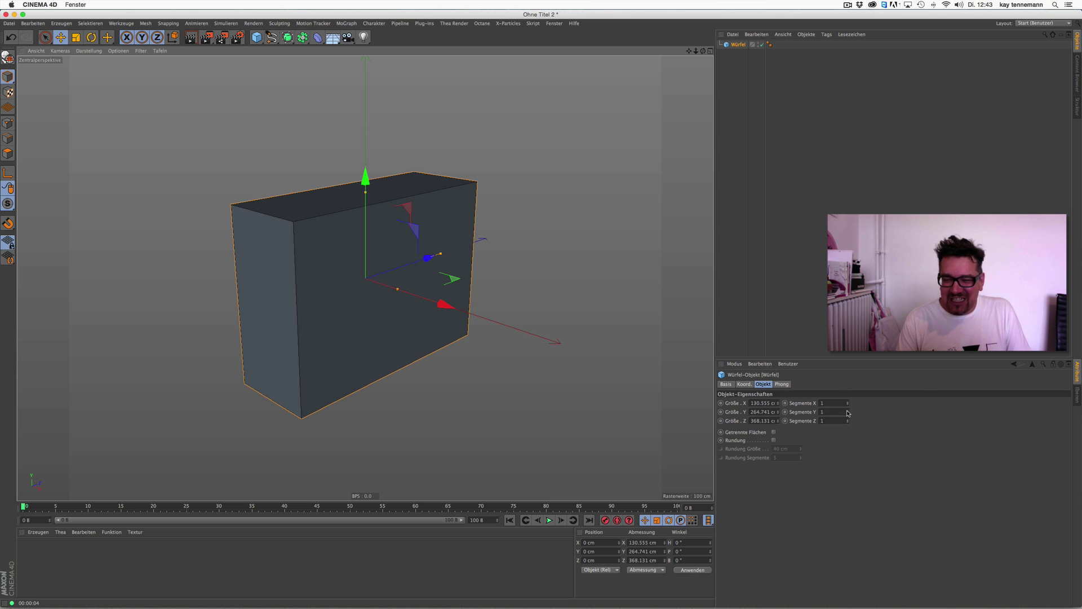
pyautogui.click(847, 411)
pyautogui.click(847, 411)
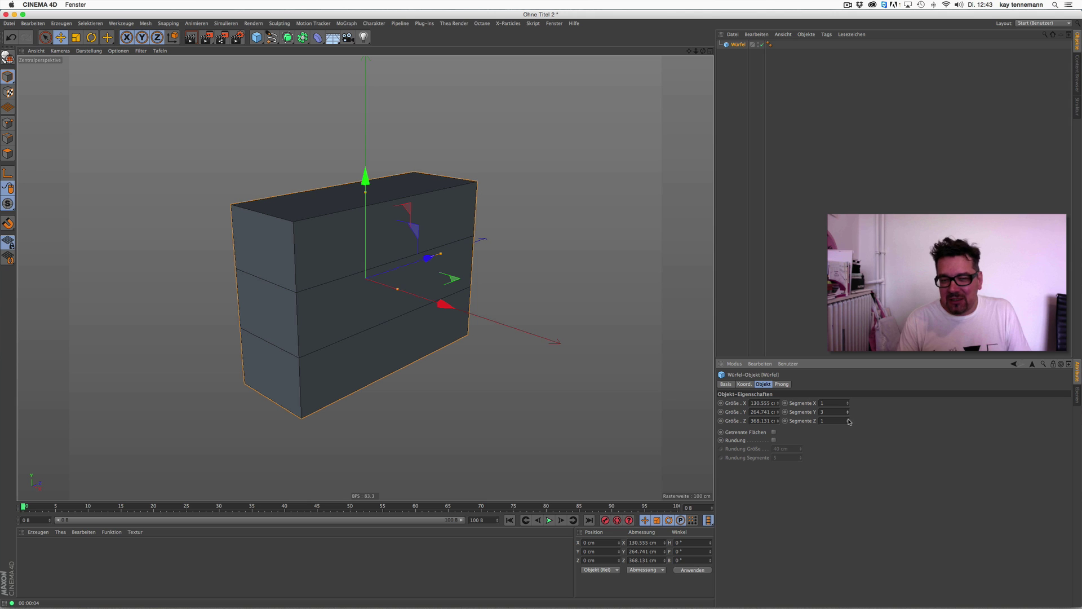
pyautogui.click(848, 420)
pyautogui.click(848, 420)
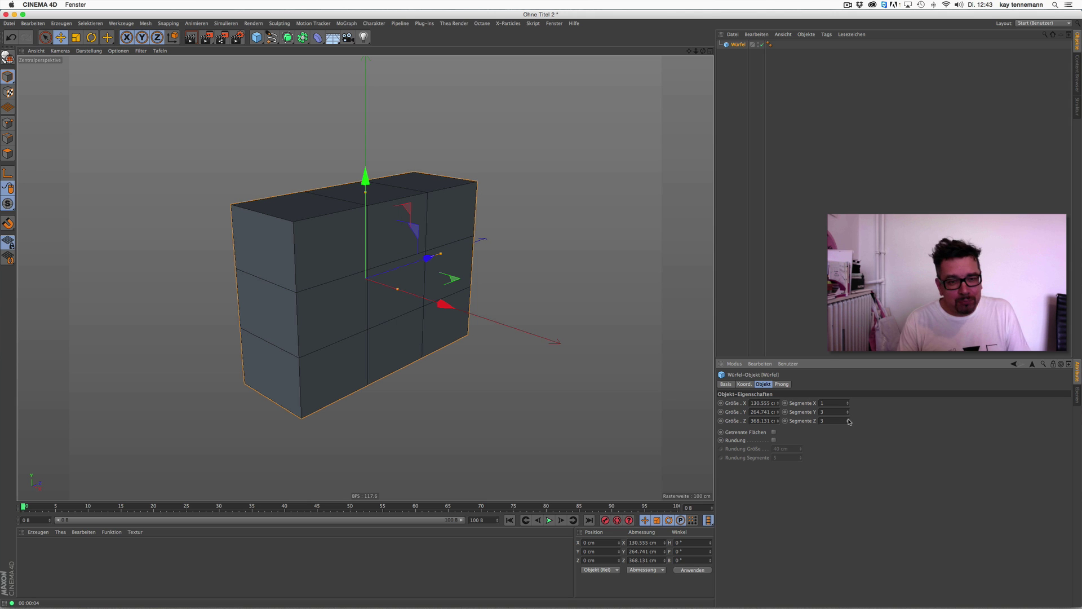
pyautogui.click(848, 420)
pyautogui.click(848, 402)
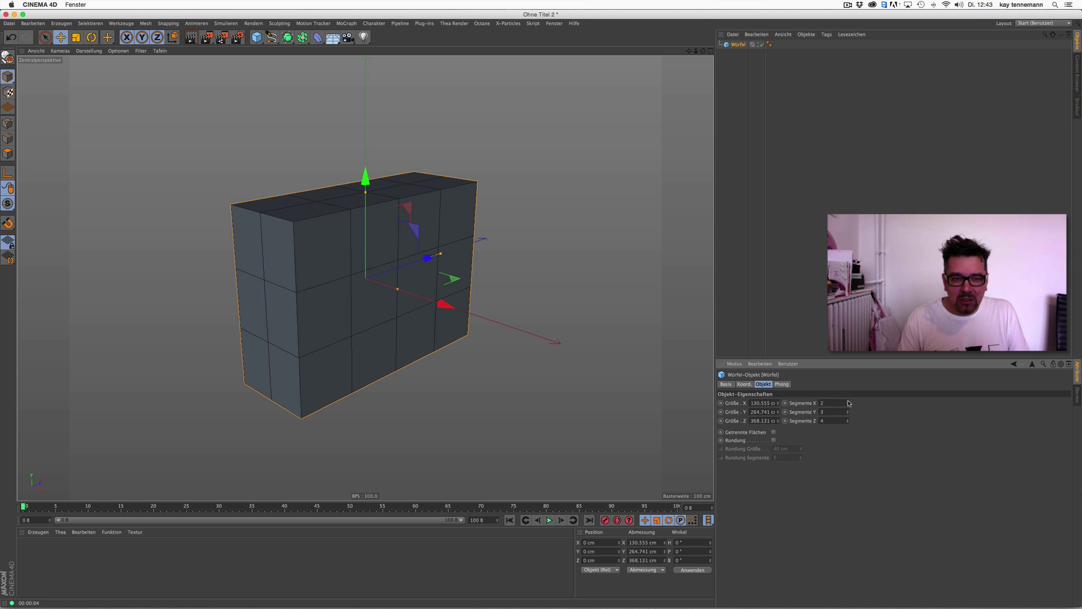
# - Widen the cube to about 204 cm in X and add a MoGraph PolyFX object to the scene
pyautogui.moveTo(397, 290); pyautogui.dragTo(417, 295)
pyautogui.click(347, 23)
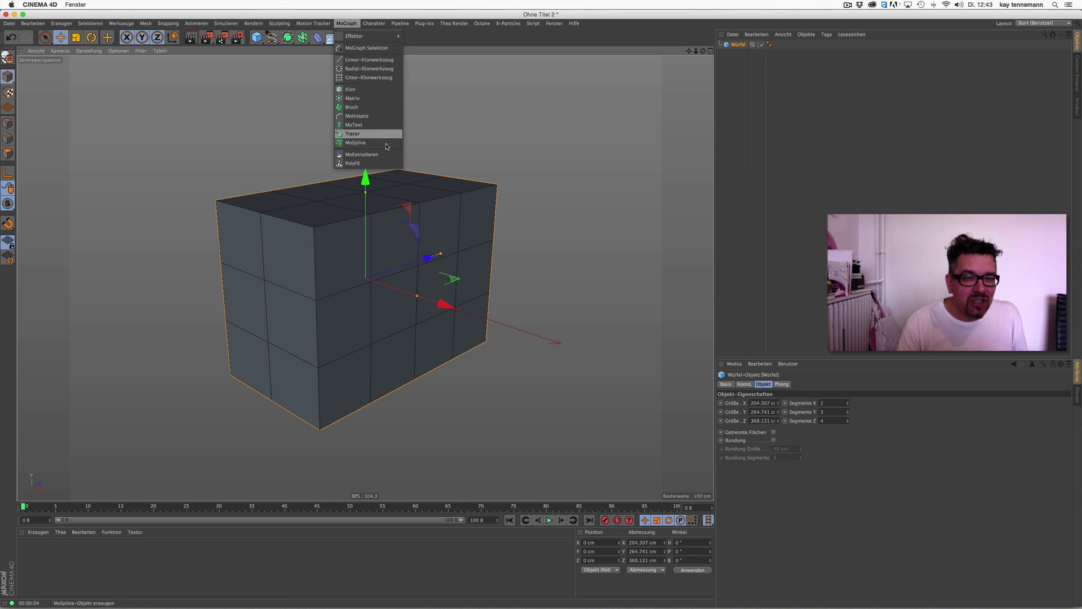
pyautogui.click(361, 165)
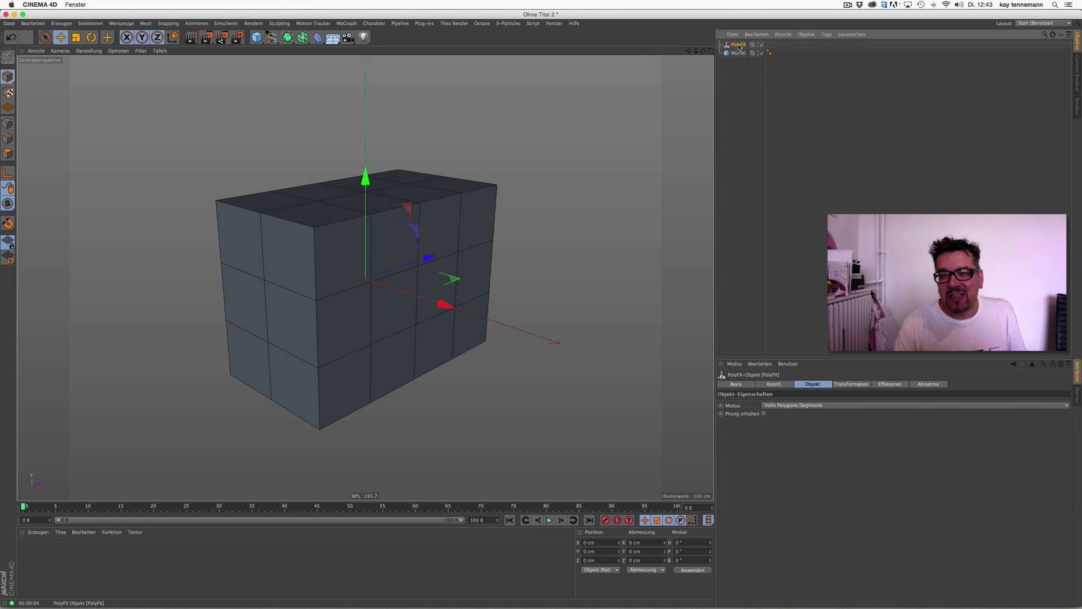
# - Add a null object to the scene
pyautogui.click(63, 24)
pyautogui.moveTo(62, 36)
pyautogui.click(127, 38)
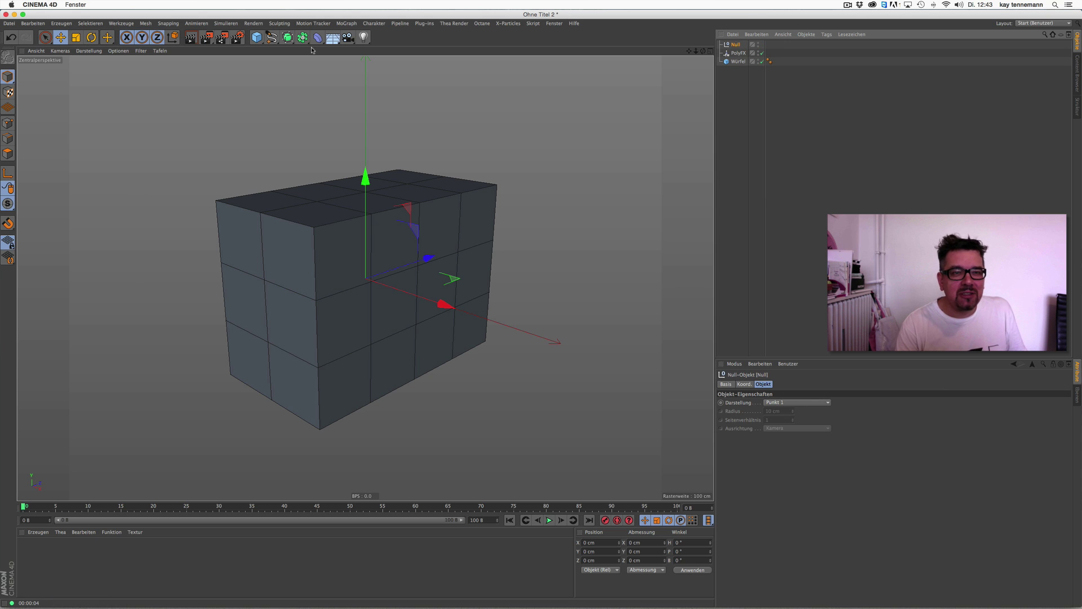
pyautogui.click(348, 25)
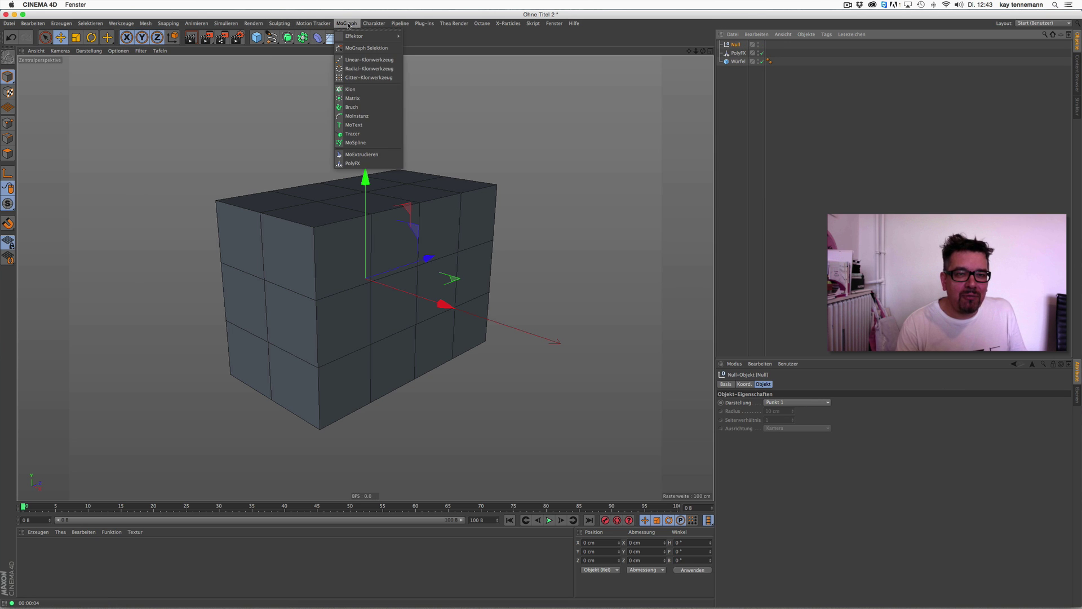
pyautogui.click(361, 24)
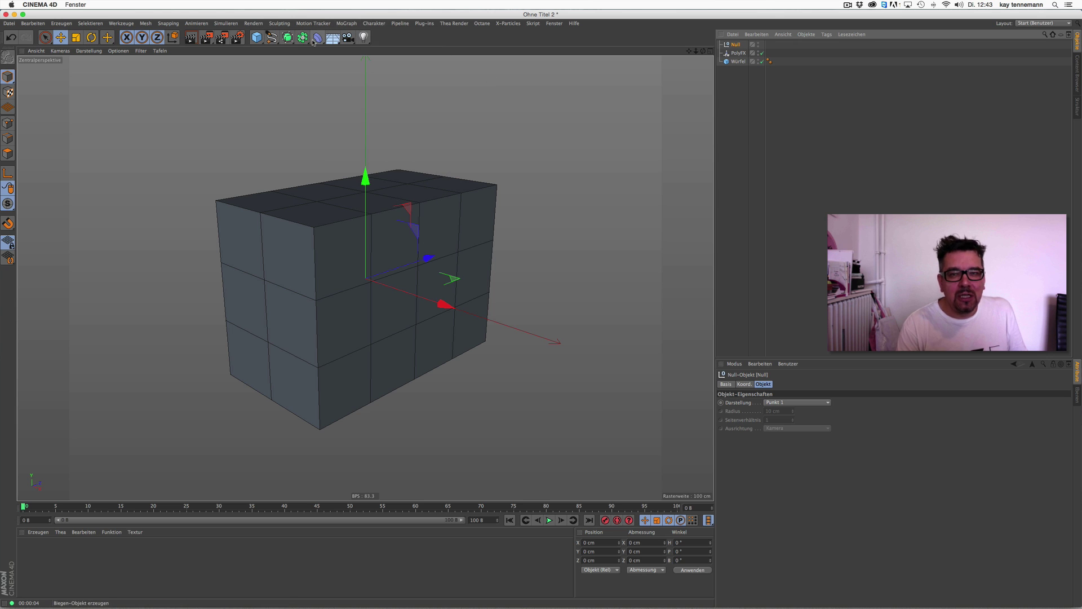
# - Make the PolyFX object a child of the cube and add a MoGraph Random effector that acts on it
pyautogui.click(739, 53)
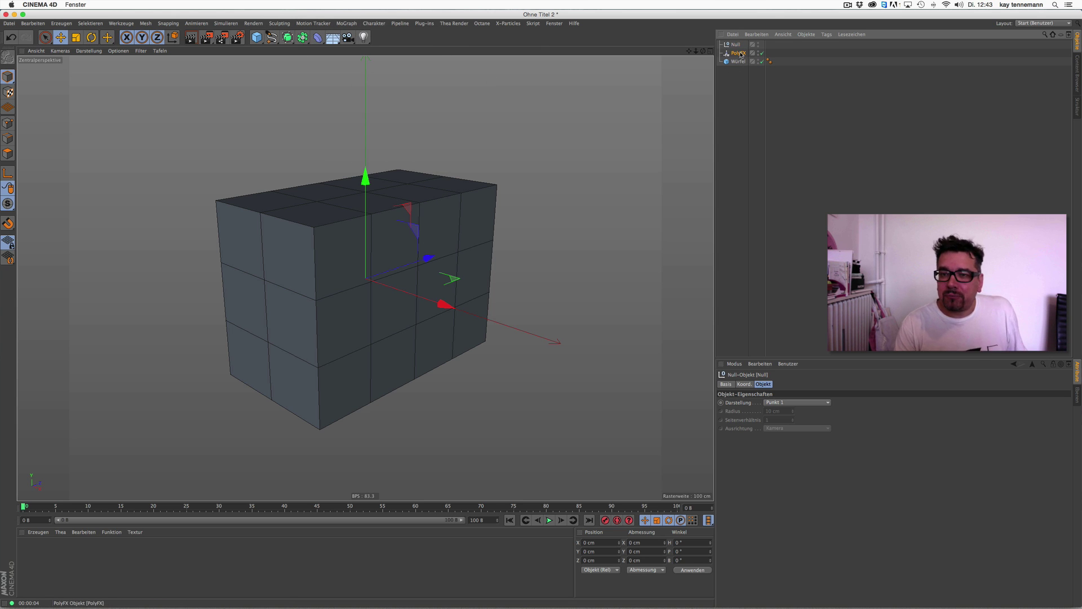
pyautogui.moveTo(740, 54); pyautogui.dragTo(738, 62)
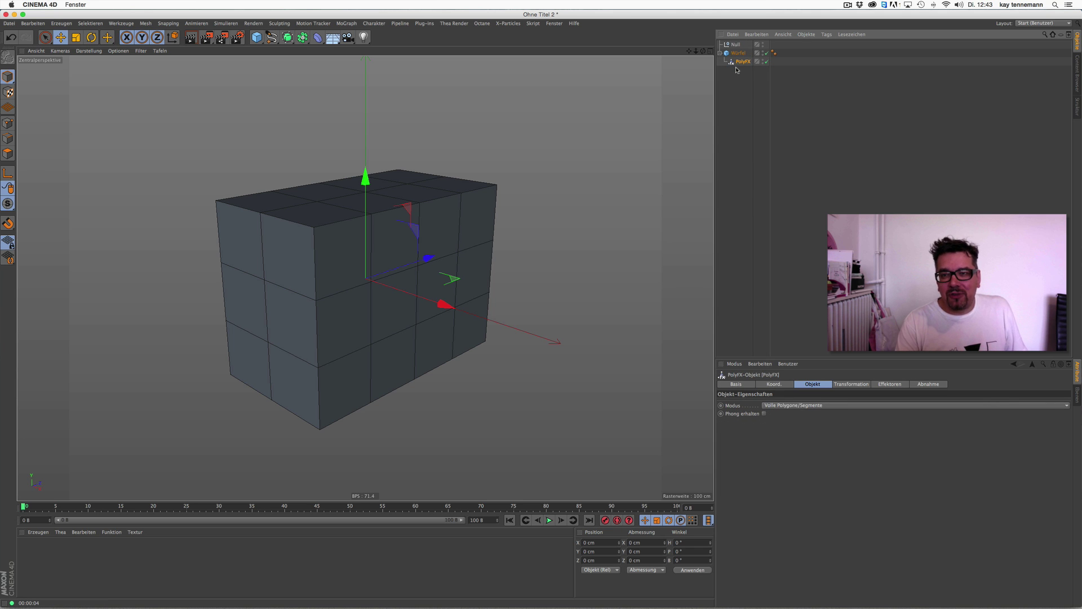
pyautogui.click(346, 23)
pyautogui.moveTo(352, 35)
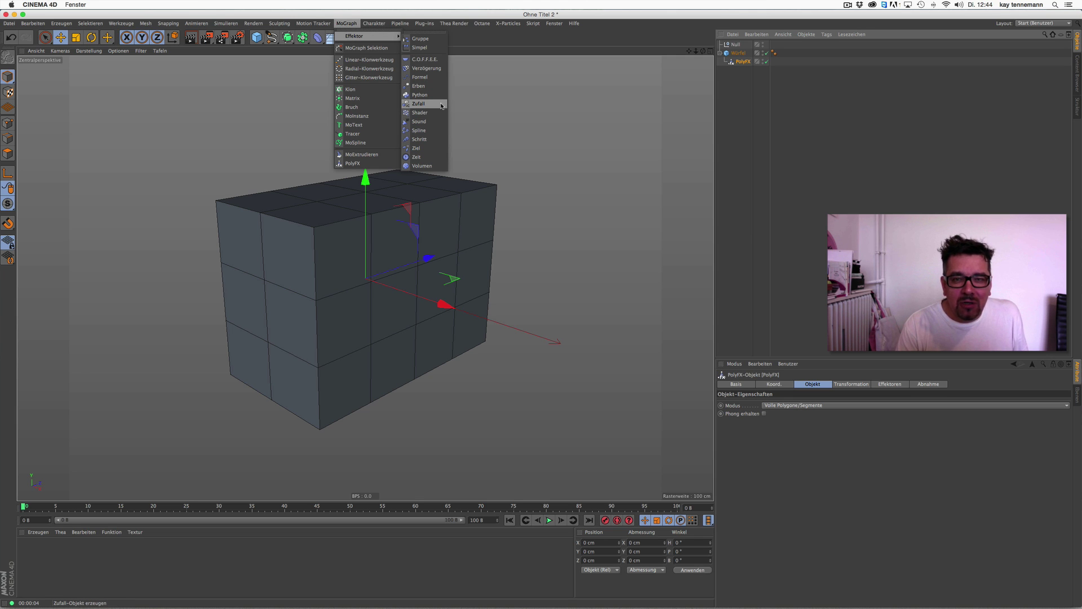
pyautogui.click(419, 104)
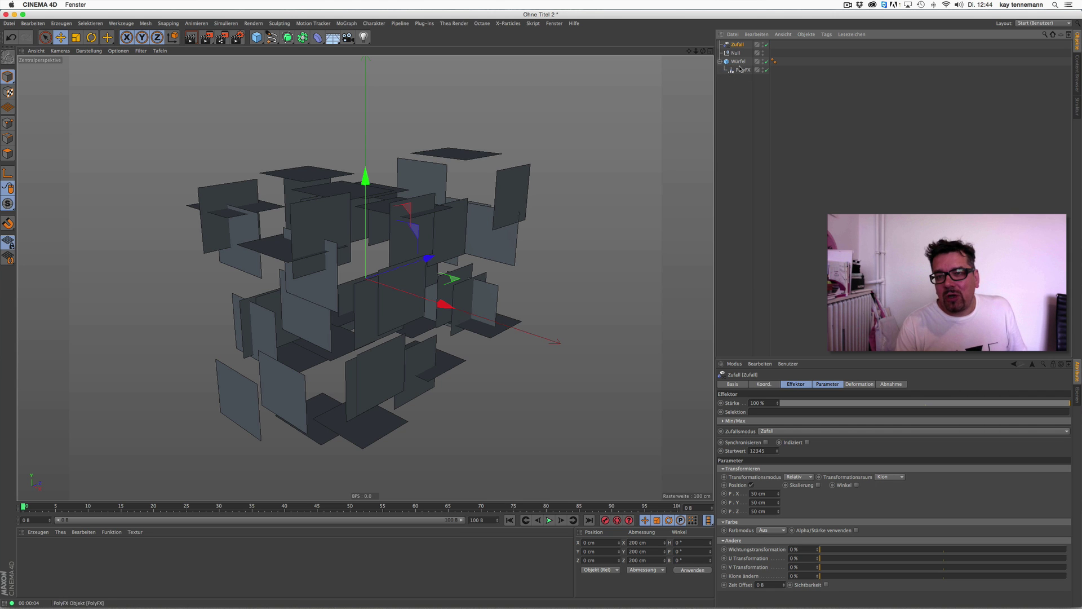
# - Take the PolyFX object out of the cube and place both as siblings under the null, with PolyFX above the cube
pyautogui.moveTo(740, 68); pyautogui.dragTo(739, 100)
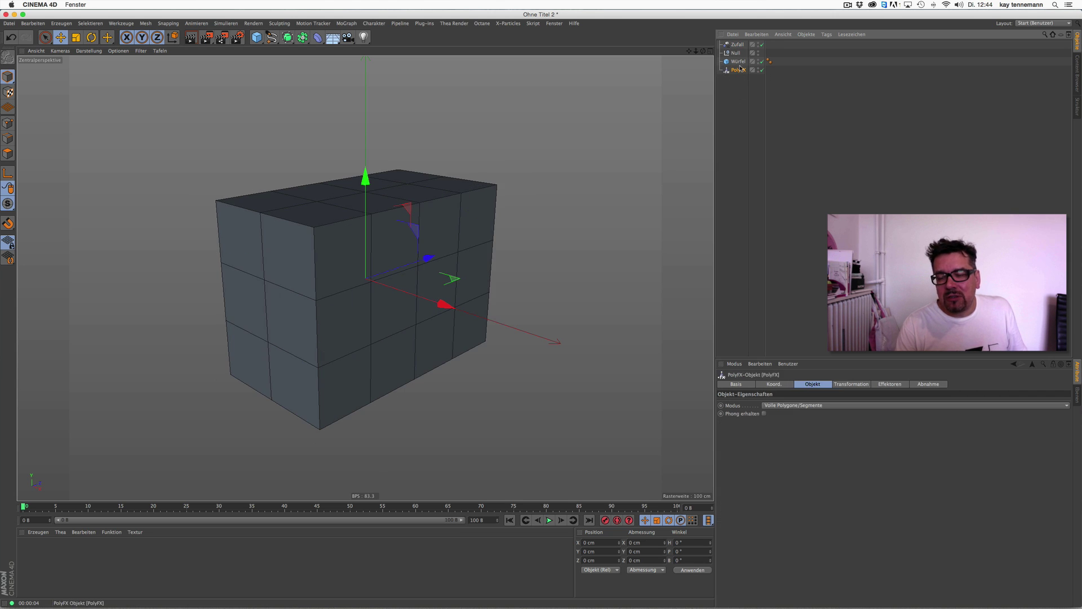
pyautogui.moveTo(739, 62); pyautogui.dragTo(736, 53)
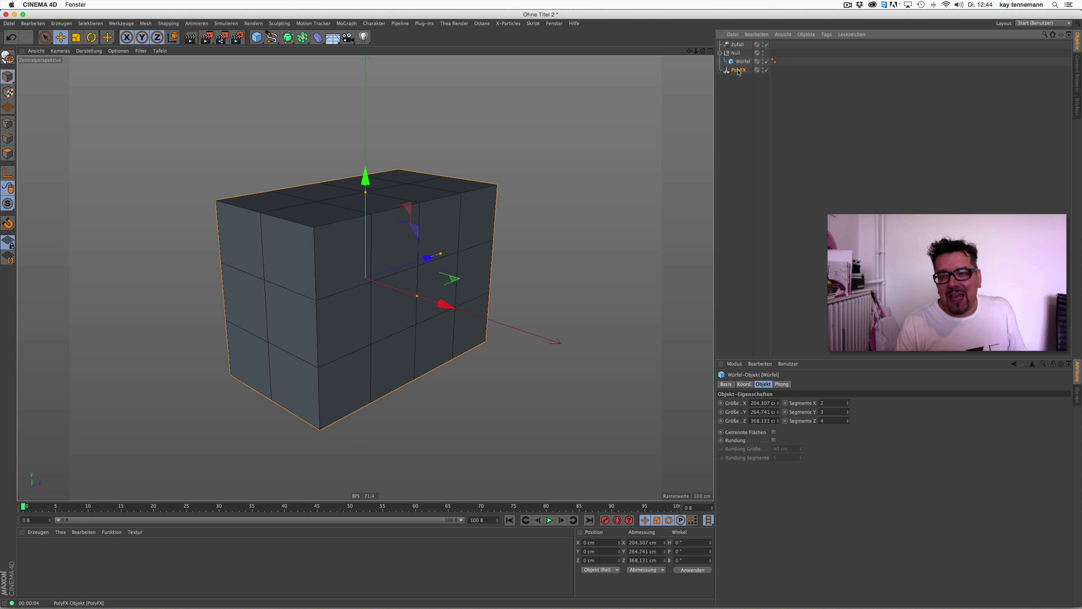
pyautogui.moveTo(738, 71); pyautogui.dragTo(712, 40)
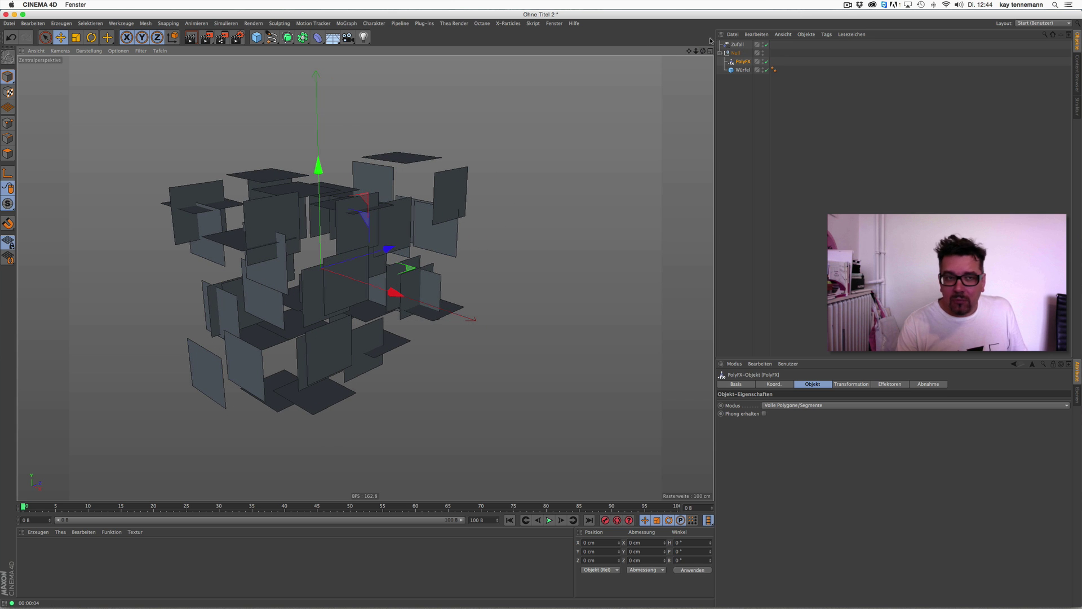
# - Add a second cube, move it to about 386 cm in X, and resize it to about 110 × 116 × 200 cm
pyautogui.click(257, 37)
pyautogui.moveTo(389, 285); pyautogui.dragTo(558, 349)
pyautogui.moveTo(528, 261); pyautogui.dragTo(525, 293)
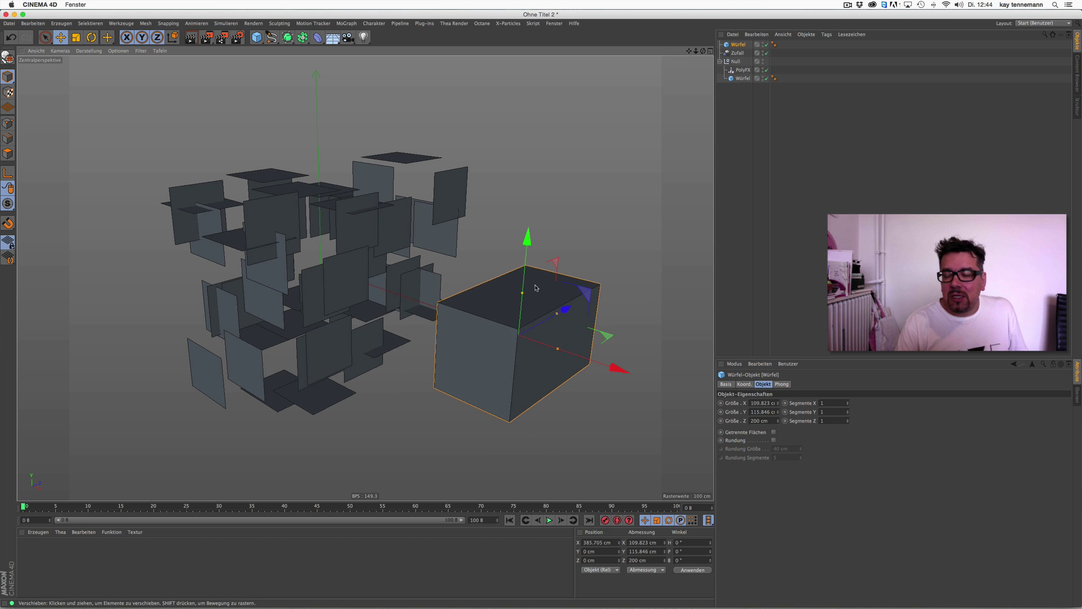
# - Place the second cube under the null beside PolyFX and shift it to about 381 cm in X
pyautogui.click(740, 70)
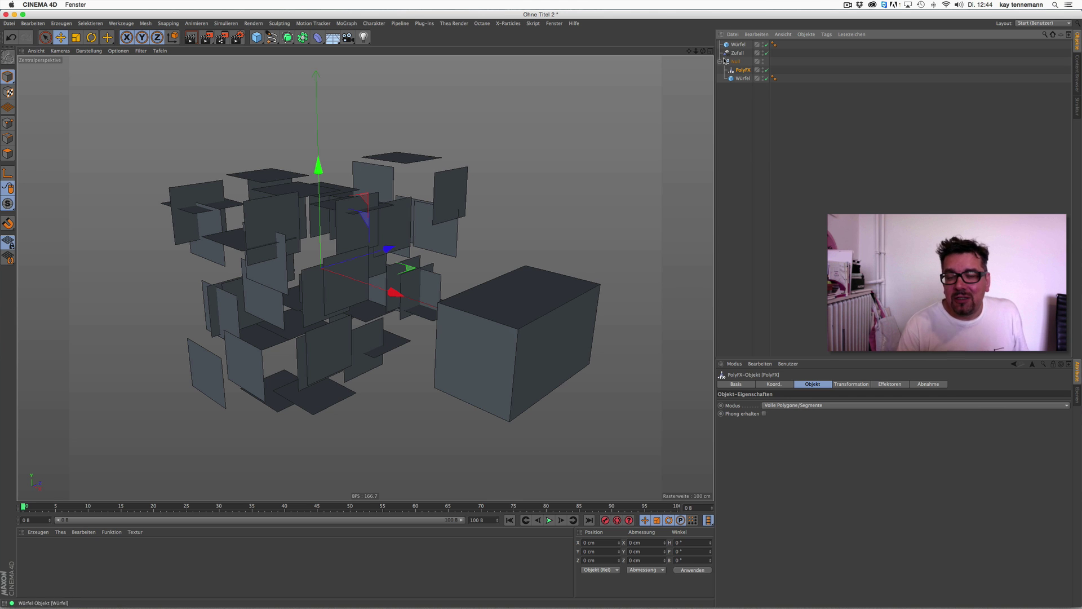
pyautogui.moveTo(741, 59)
pyautogui.mouseDown()
pyautogui.moveTo(744, 49)
pyautogui.moveTo(747, 74)
pyautogui.mouseUp()
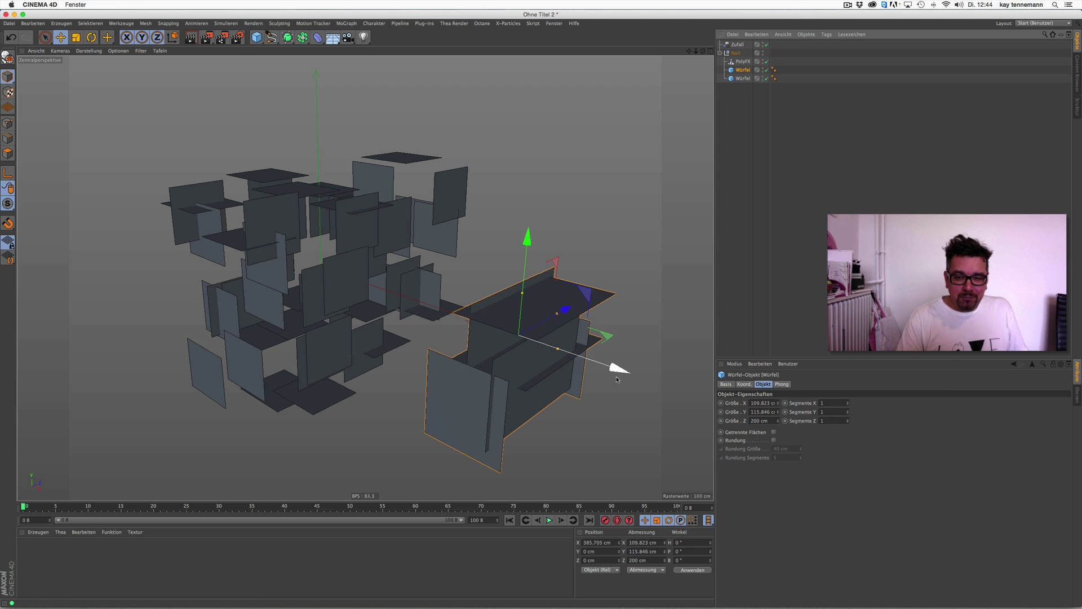
pyautogui.moveTo(619, 369); pyautogui.dragTo(615, 367)
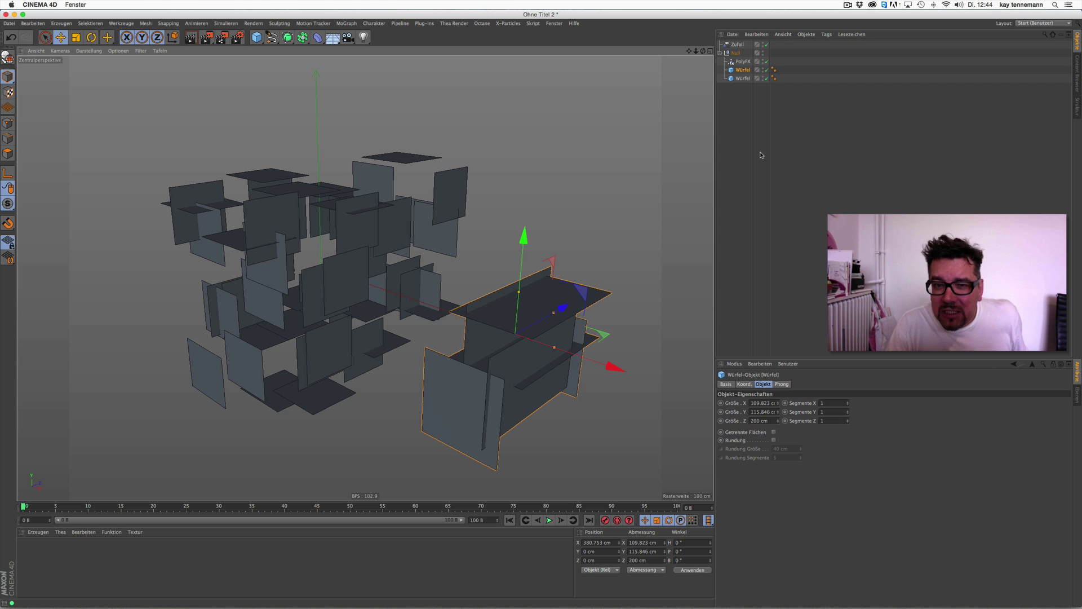
# - Set the interface language to English (us) in the program preferences and close the preferences window
pyautogui.click(9, 23)
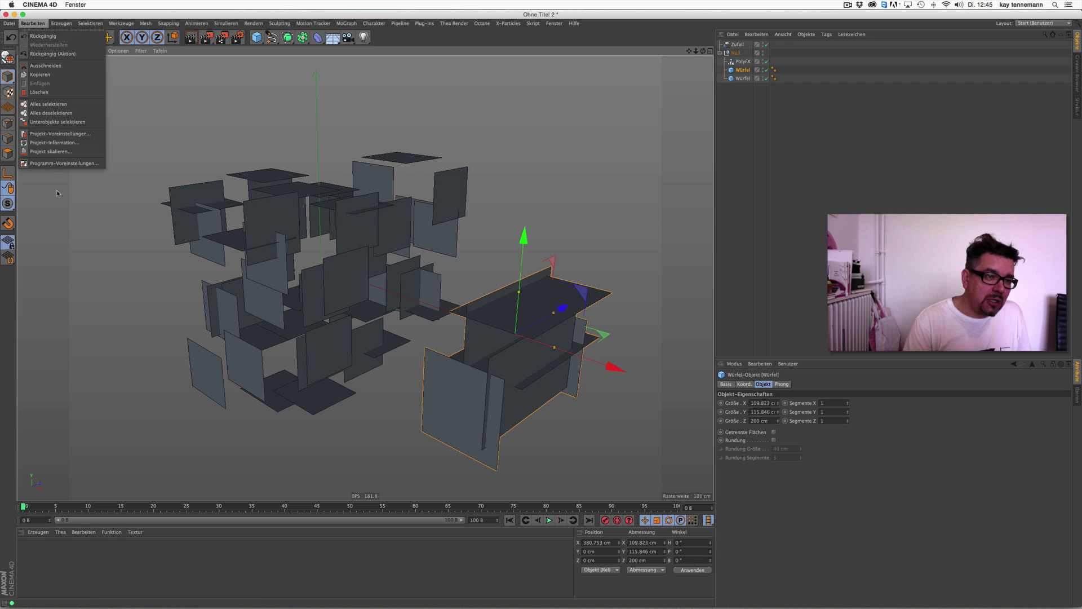
pyautogui.click(60, 170)
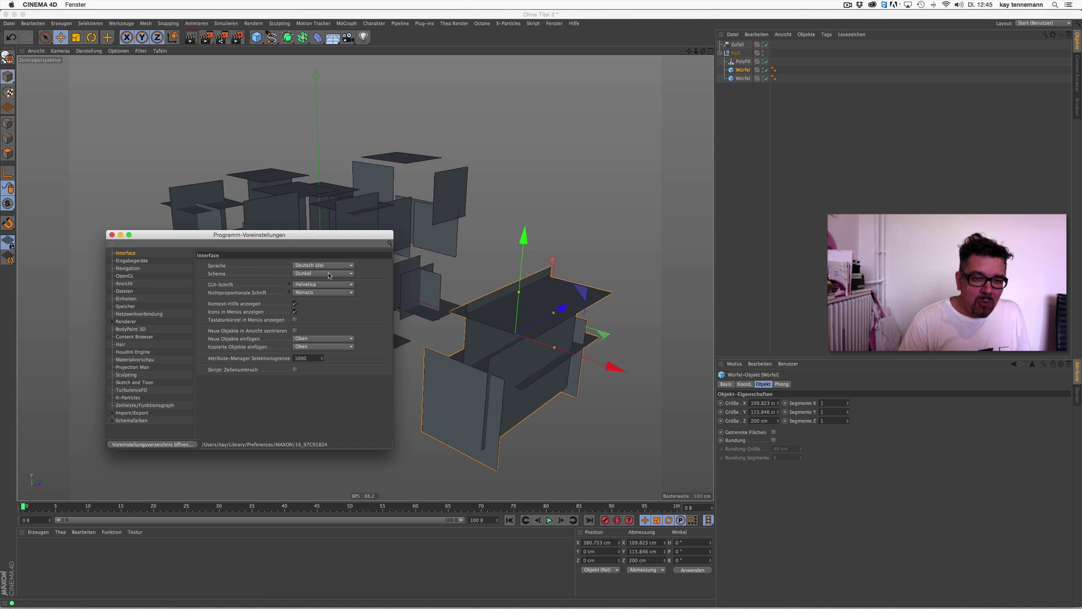
pyautogui.click(323, 265)
pyautogui.click(328, 283)
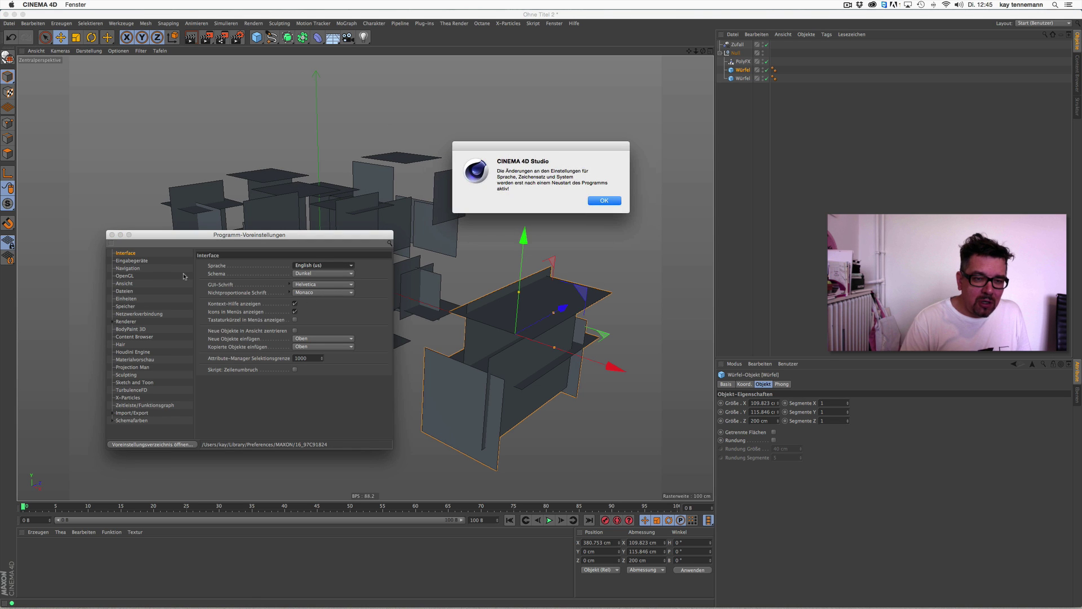
pyautogui.click(603, 201)
pyautogui.click(112, 234)
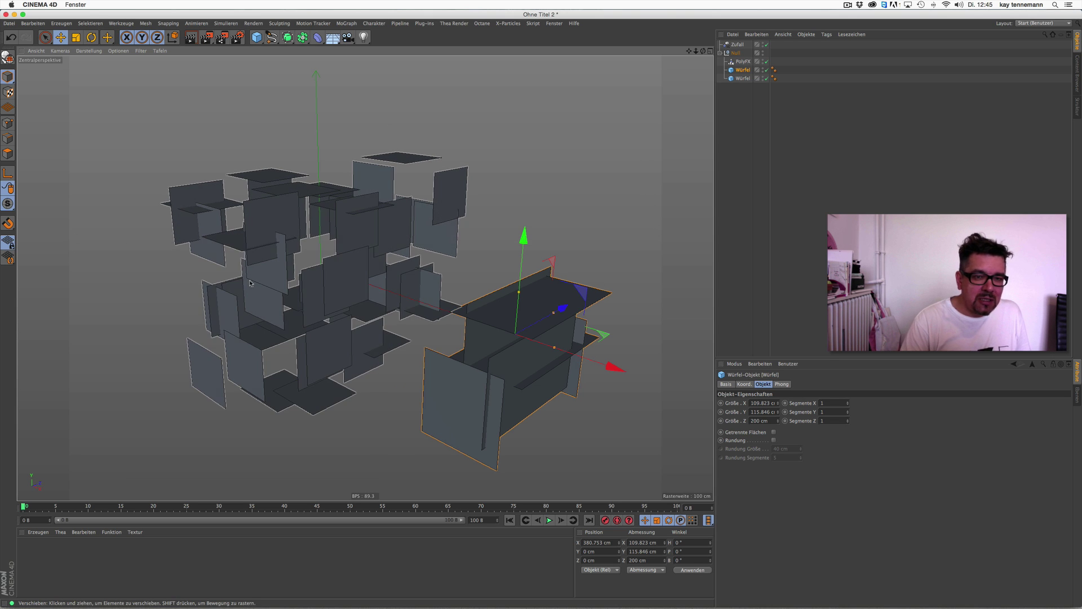
pyautogui.click(9, 23)
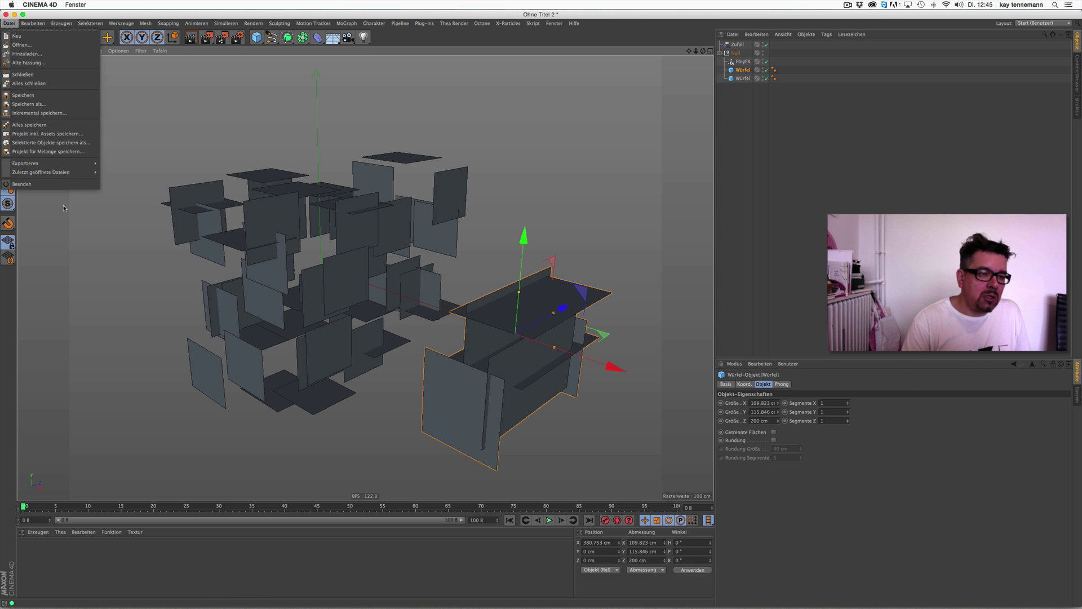
pyautogui.click(65, 184)
pyautogui.click(849, 5)
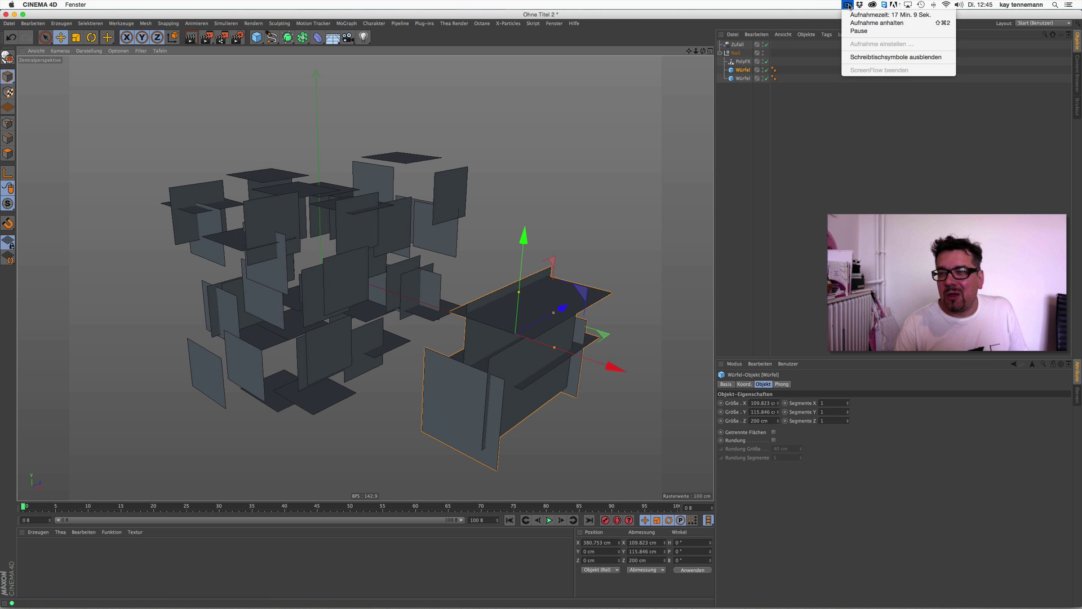
pyautogui.click(865, 32)
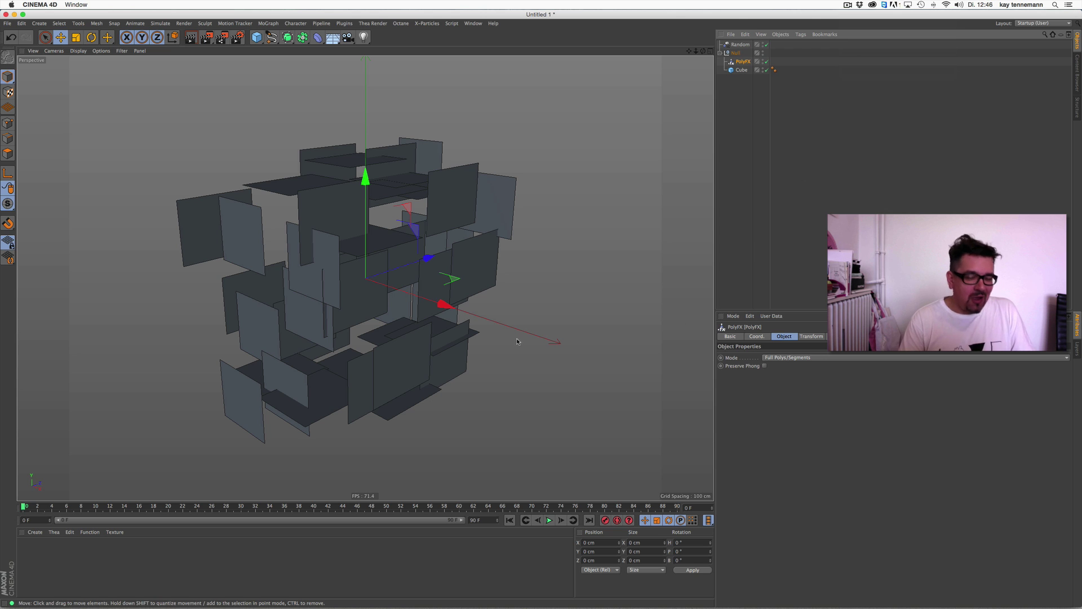
# - Rename the null that holds PolyFX and the cube as "objekt split"
pyautogui.keyDown('alt'); pyautogui.moveTo(517, 342); pyautogui.dragTo(497, 365); pyautogui.keyUp('alt')
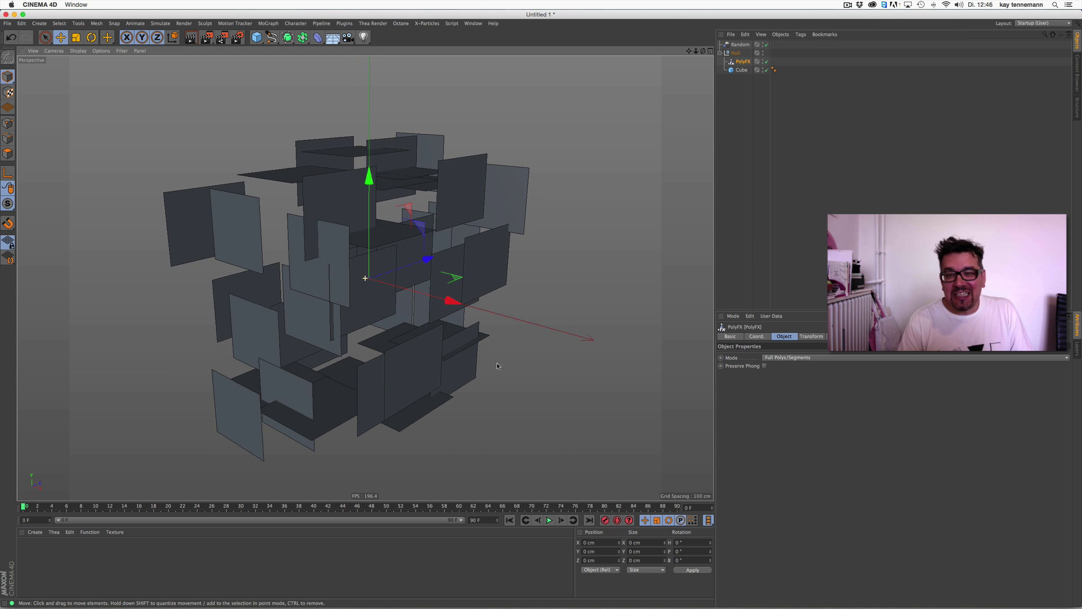
pyautogui.click(743, 70)
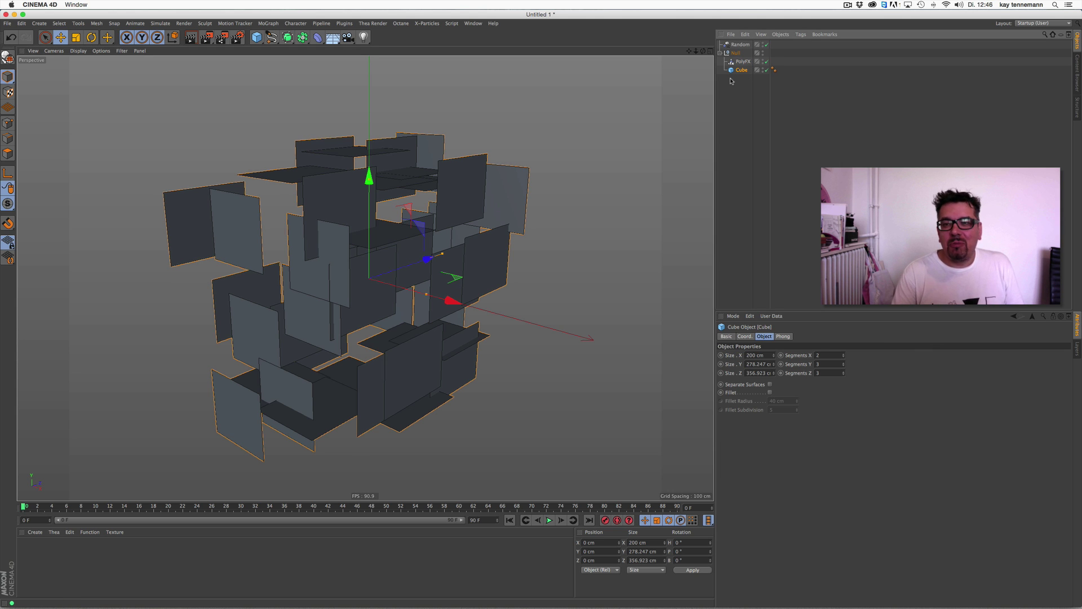
pyautogui.click(738, 53)
pyautogui.doubleClick(738, 53)
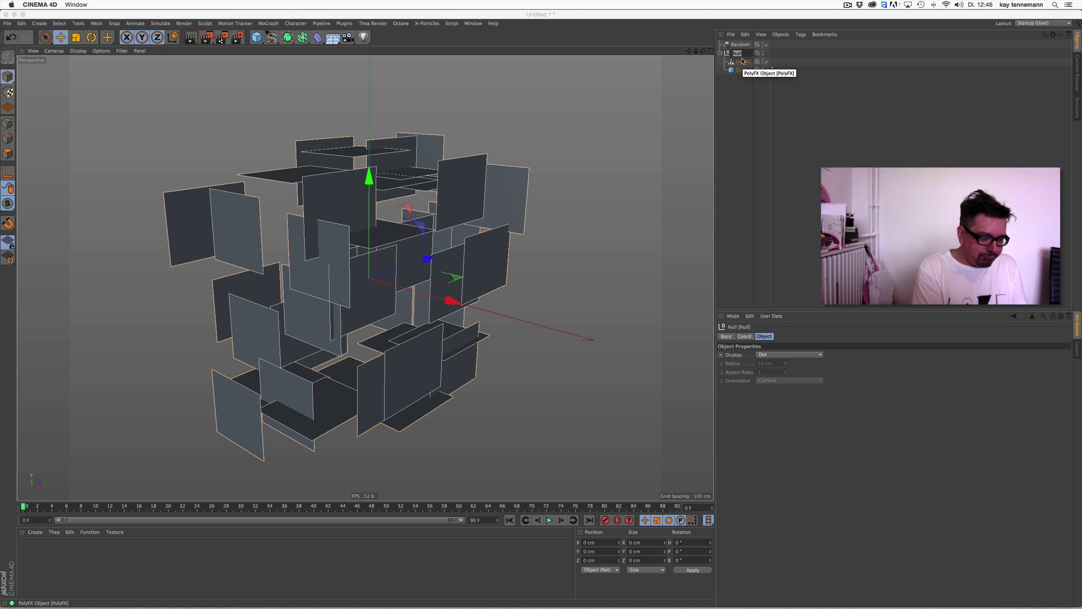
pyautogui.write('cb')
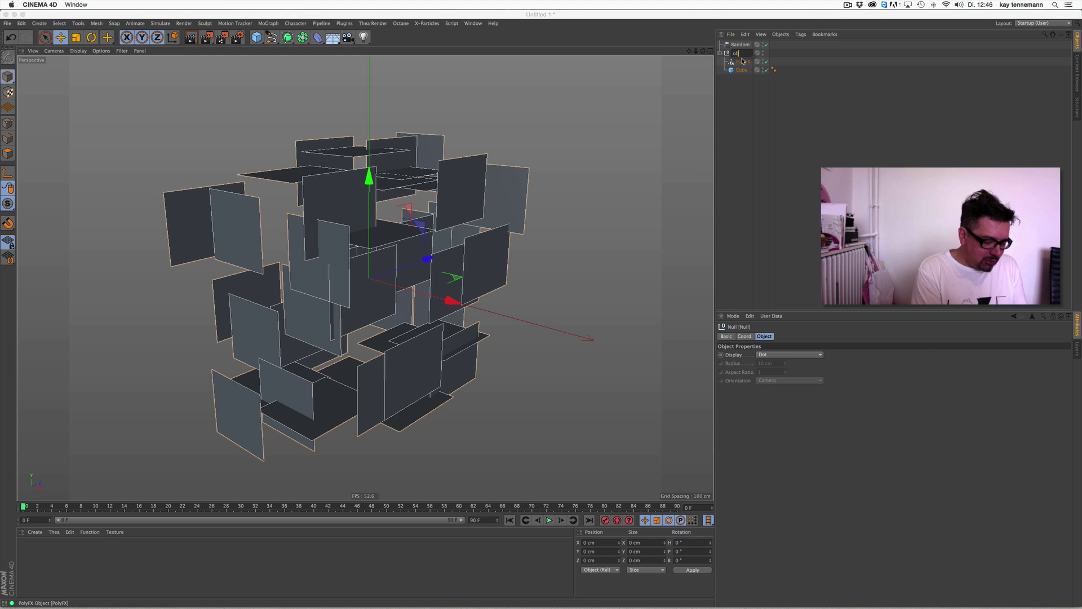
pyautogui.write('jekt')
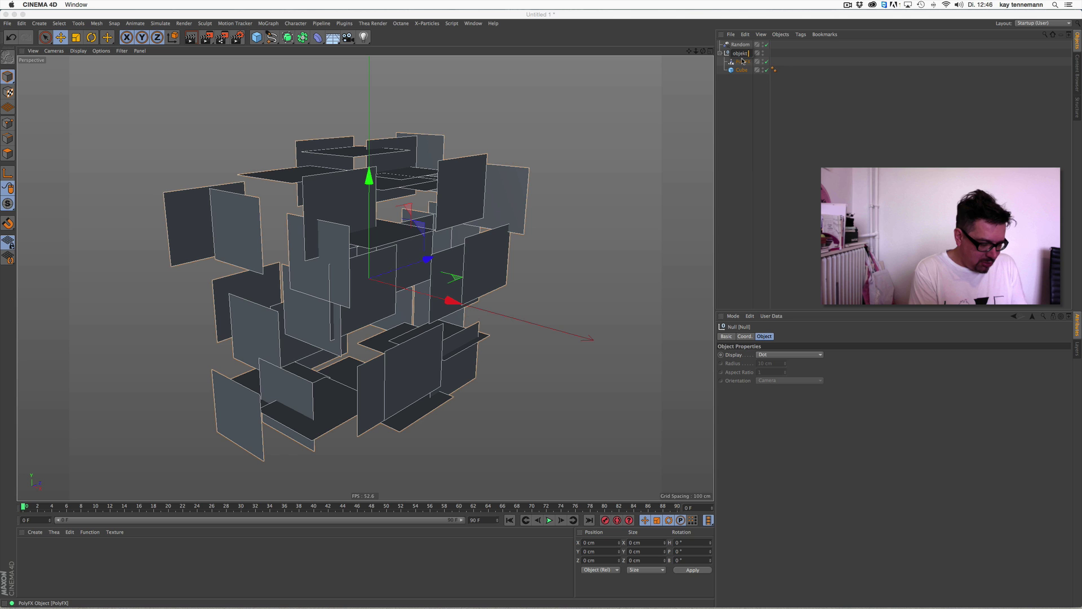
pyautogui.write(' spl')
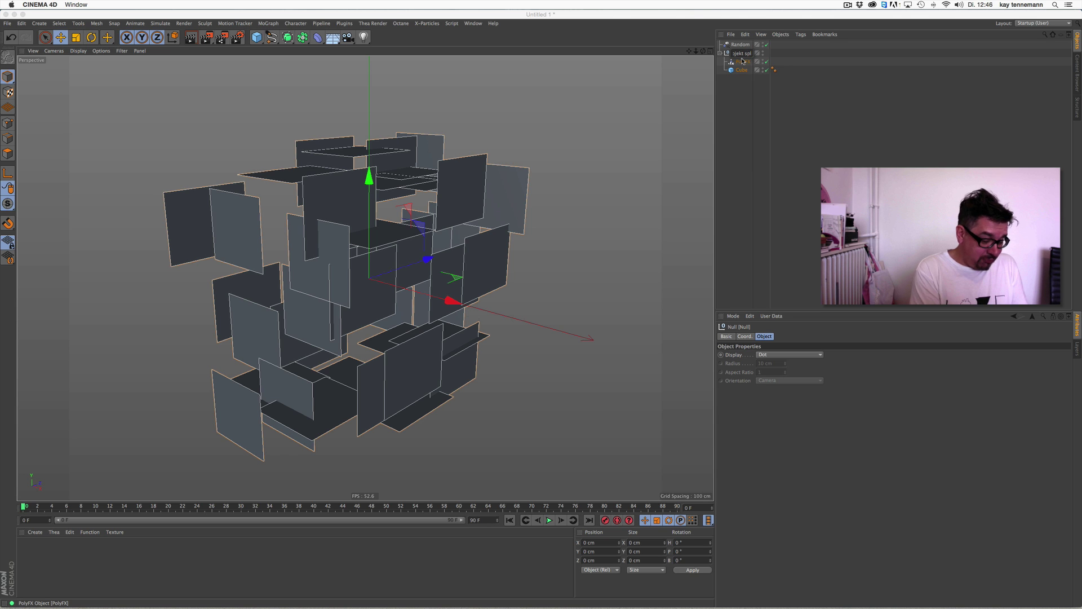
pyautogui.write('it')
pyautogui.press('Return')
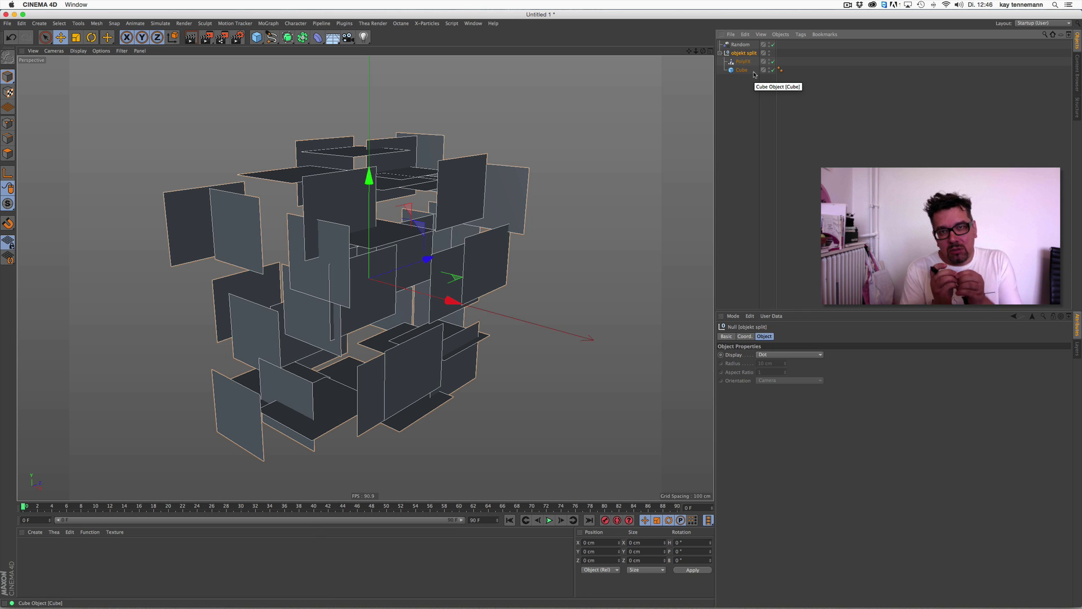
# - Add an Explosion FX deformer to the scene and set its Time to 0 %
pyautogui.click(318, 37)
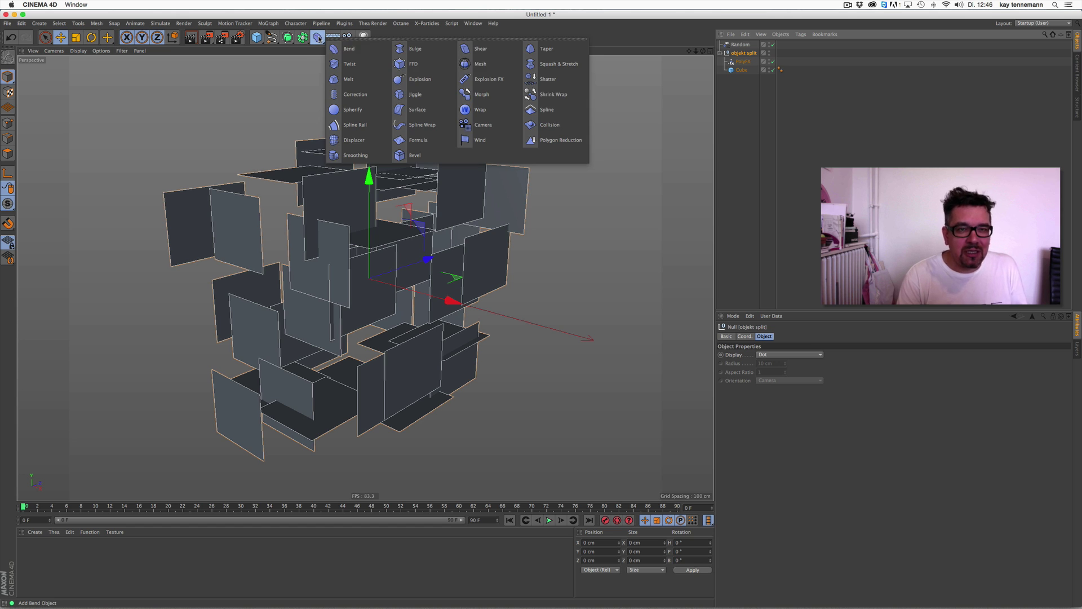
pyautogui.click(490, 80)
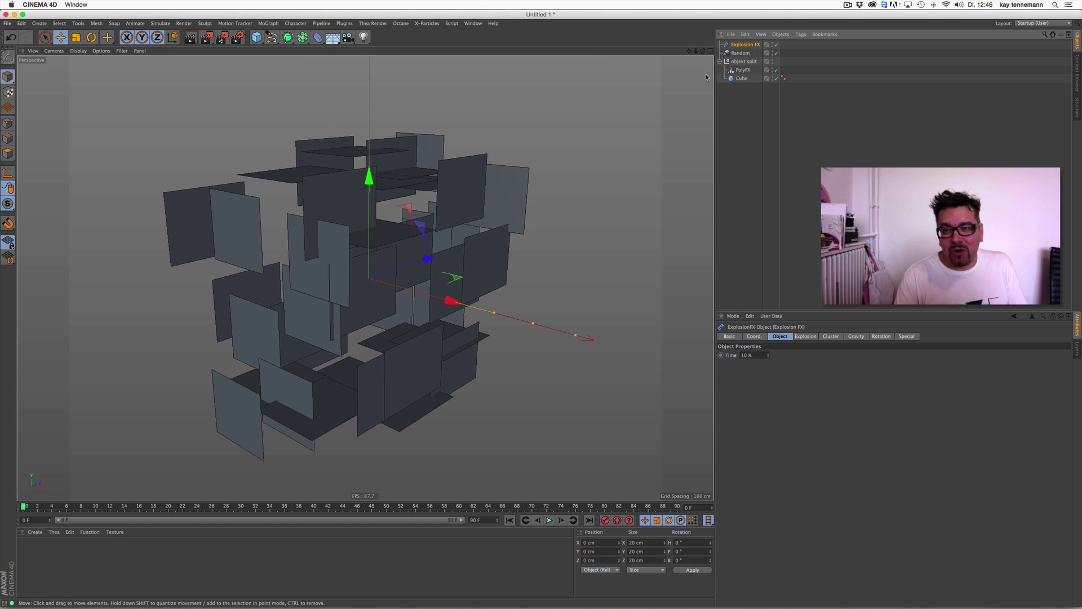
pyautogui.click(759, 356)
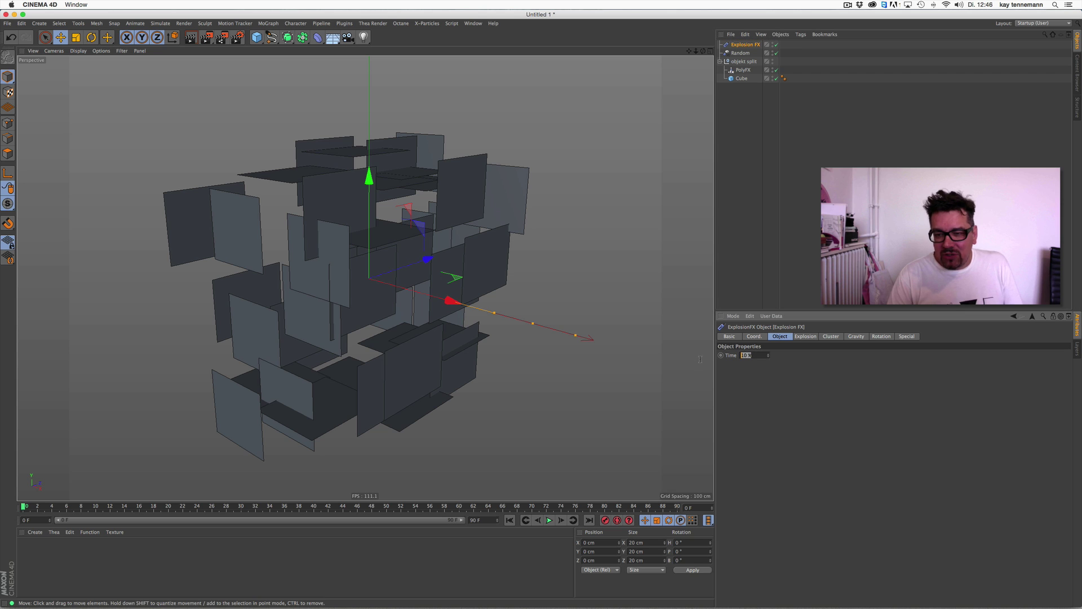
pyautogui.write('0')
pyautogui.press('Return')
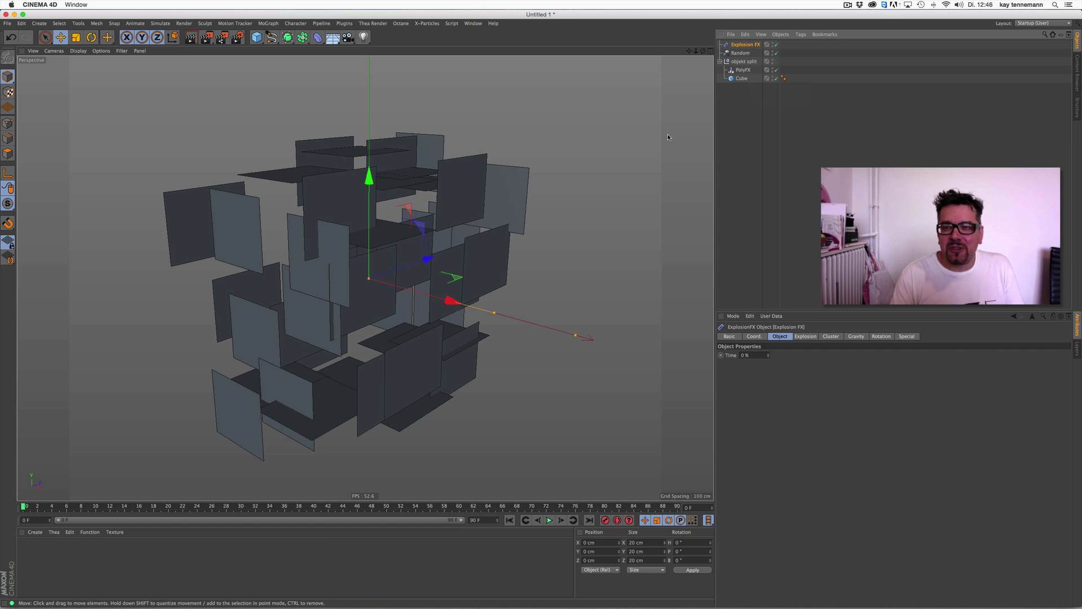
# - Add a new null and group Explosion FX, Random and the "objekt split" null under it, leaving nothing selected
pyautogui.click(60, 24)
pyautogui.click(113, 35)
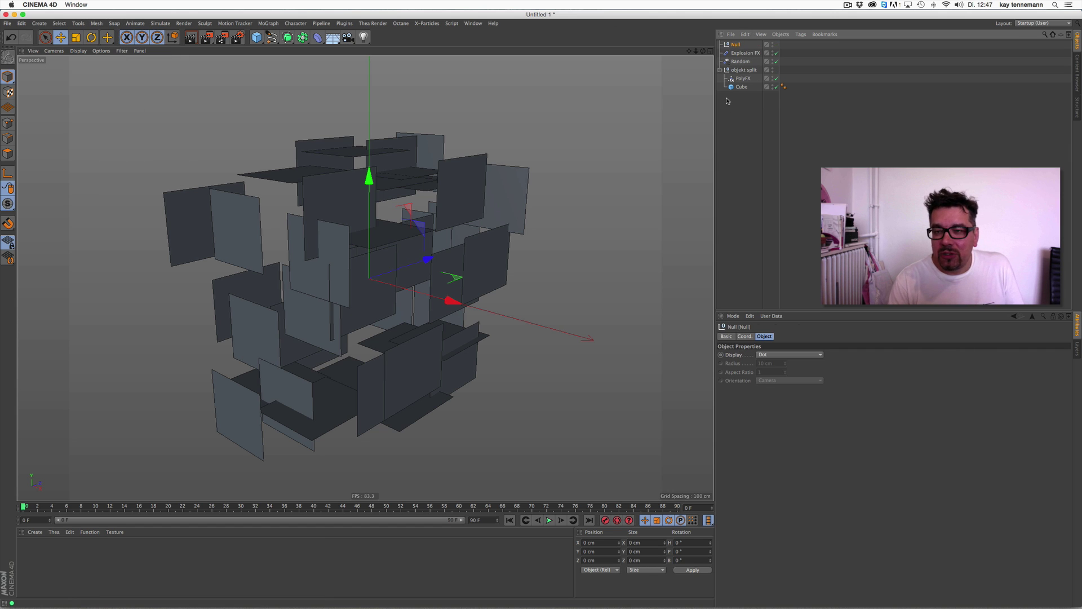
pyautogui.moveTo(726, 107); pyautogui.dragTo(736, 45)
pyautogui.click(736, 117)
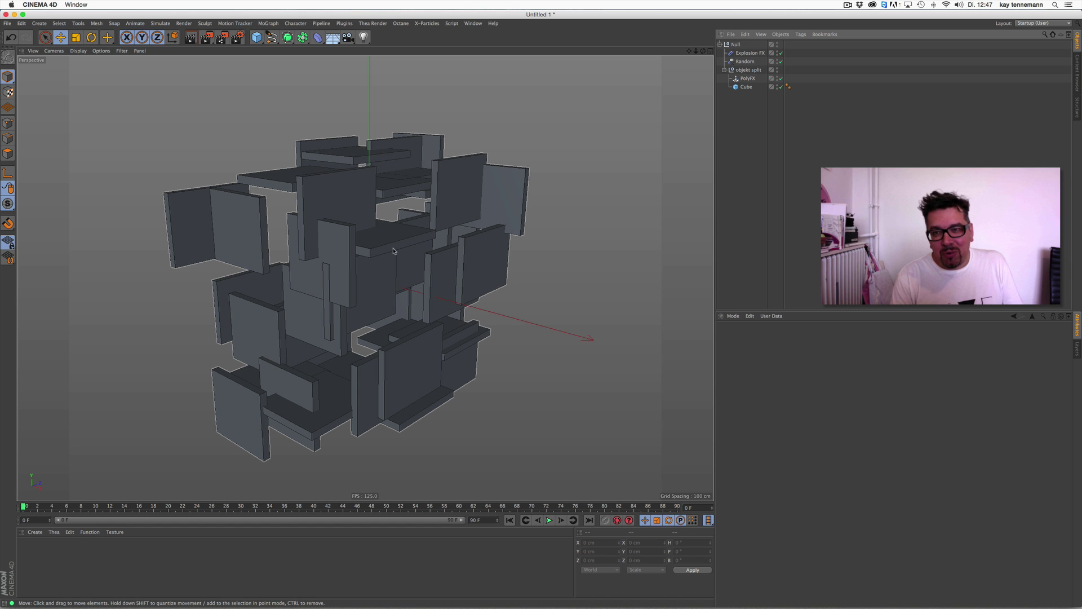
# - Set the cluster Thickness of Explosion FX to -13 cm
pyautogui.click(760, 54)
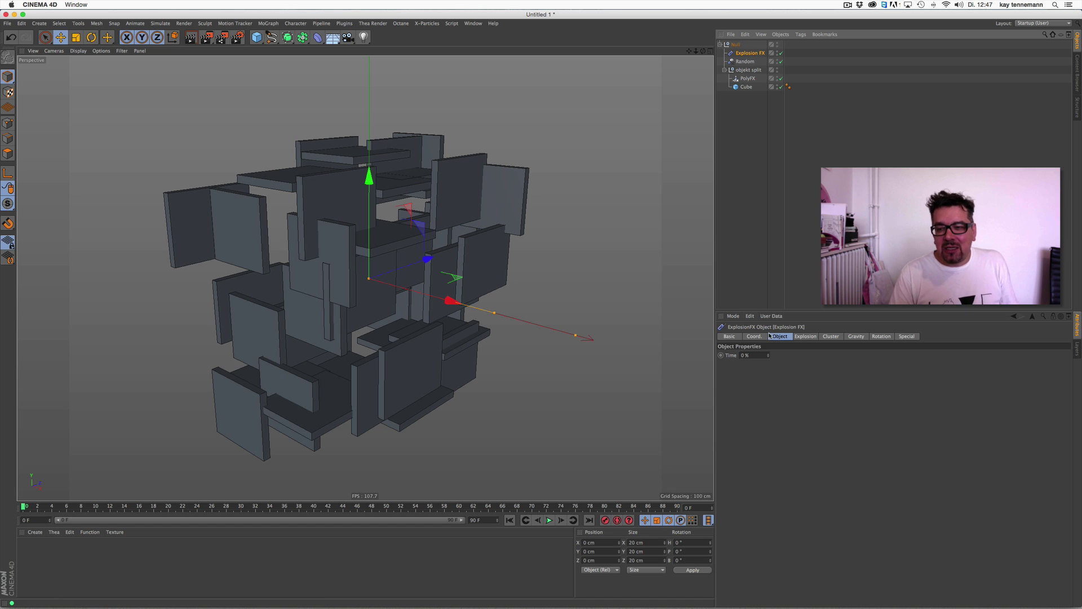
pyautogui.click(831, 337)
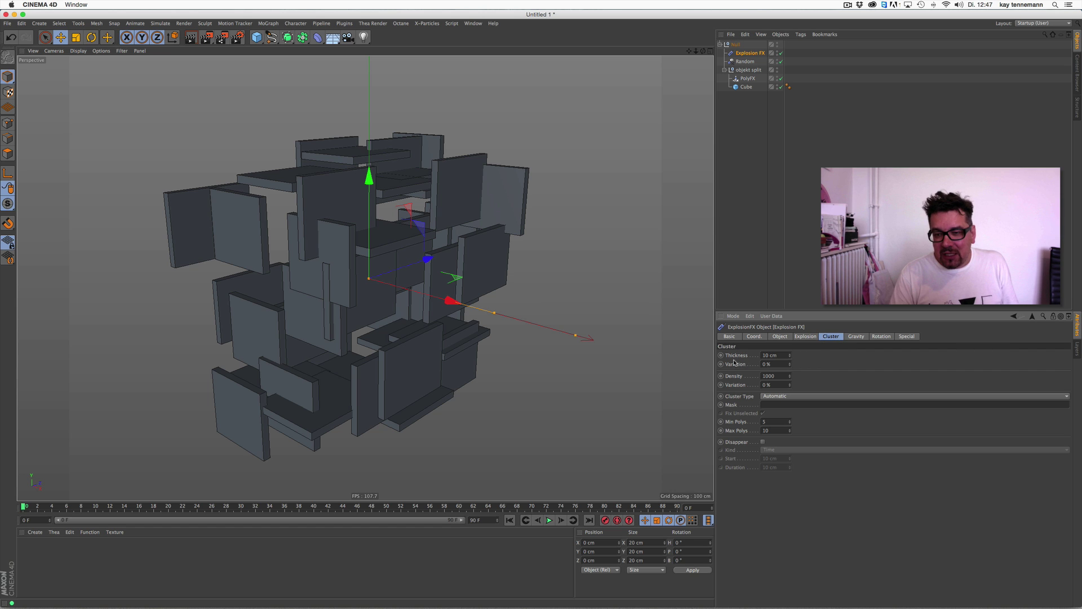
pyautogui.moveTo(790, 356); pyautogui.dragTo(789, 360)
pyautogui.moveTo(790, 363); pyautogui.dragTo(792, 368)
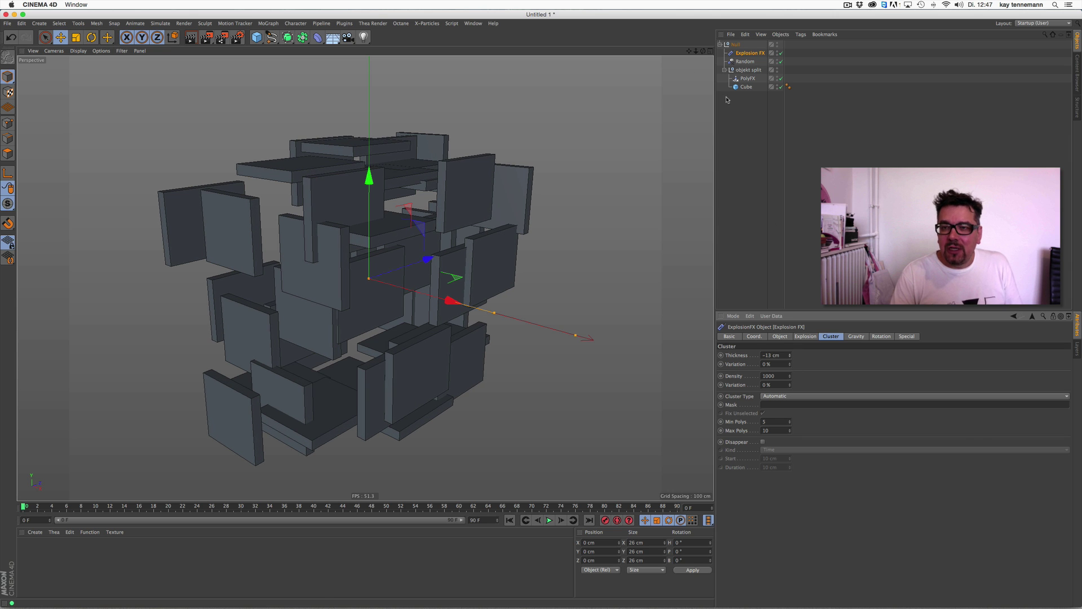
# - Set the Random effector's position values to 161 cm in X, 128 cm in Y and 122 cm in Z
pyautogui.click(746, 62)
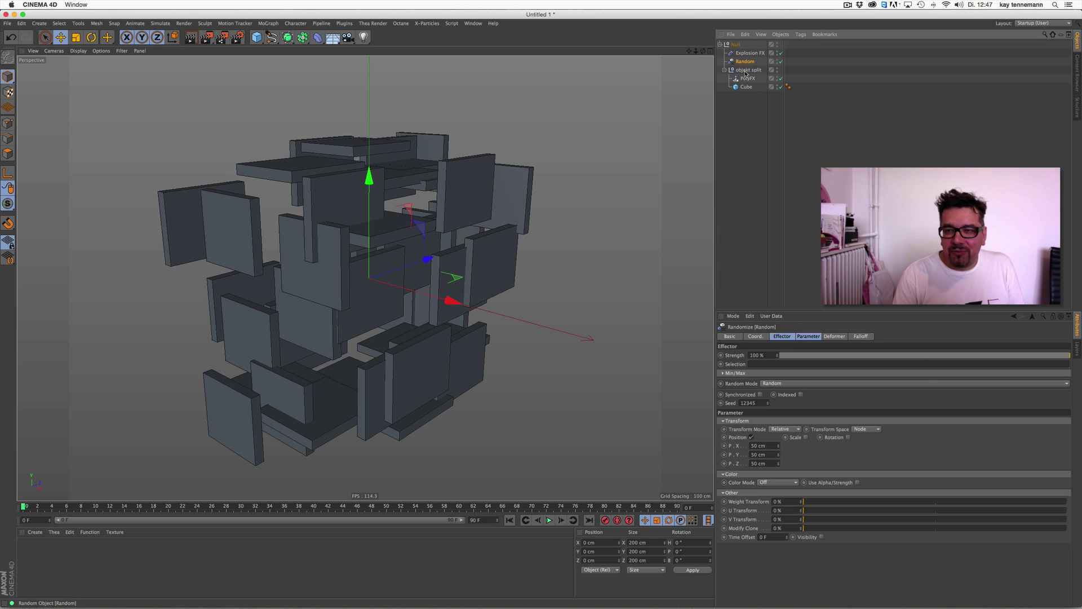
pyautogui.click(803, 338)
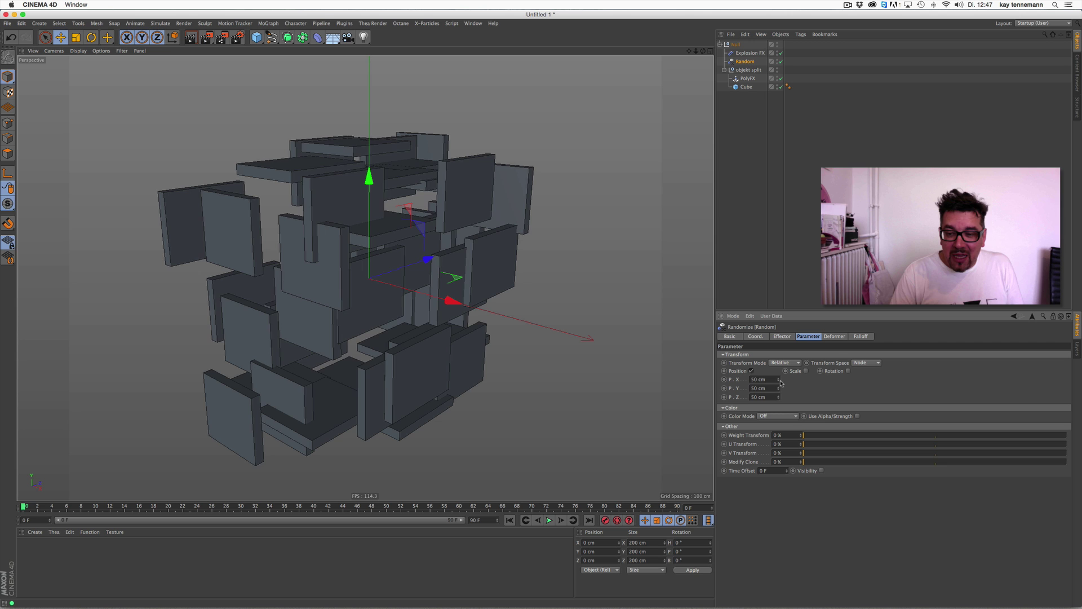
pyautogui.moveTo(780, 382)
pyautogui.mouseDown()
pyautogui.moveTo(782, 395)
pyautogui.moveTo(780, 362)
pyautogui.moveTo(782, 378)
pyautogui.mouseUp()
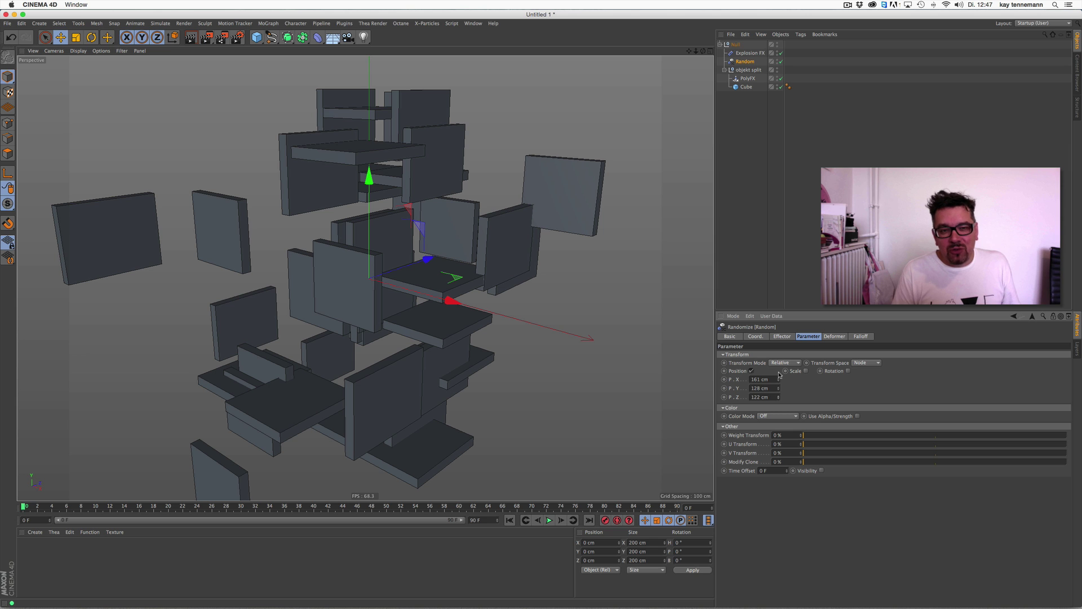
# - Rename the top null that holds Explosion FX, Random and "objekt split" as "thickness"
pyautogui.moveTo(703, 52); pyautogui.dragTo(703, 54)
pyautogui.click(737, 44)
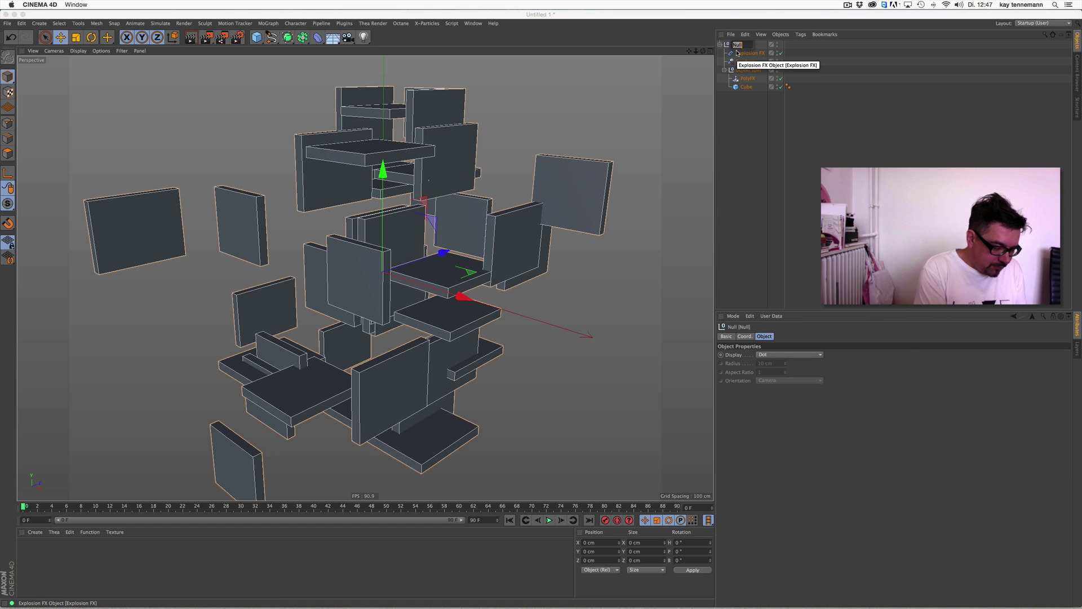
pyautogui.write('sti')
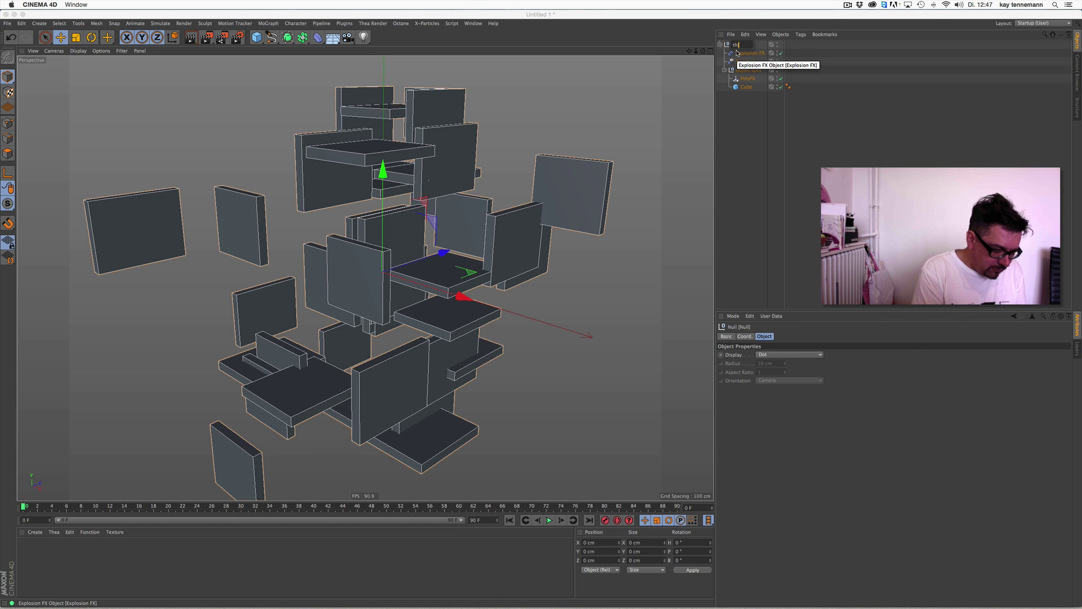
pyautogui.write('ikness')
pyautogui.press('Return')
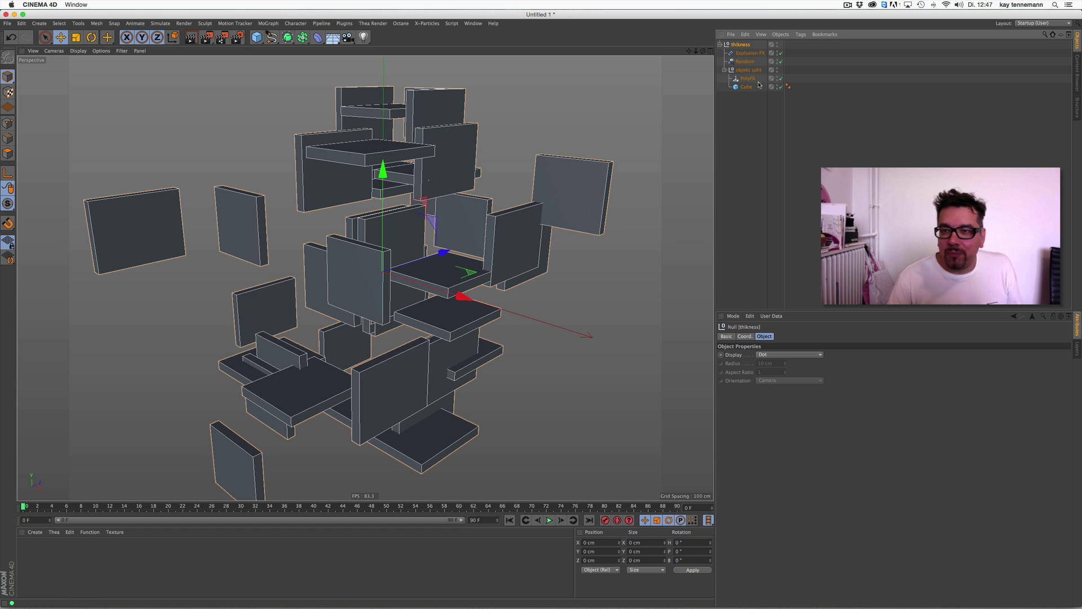
pyautogui.click(739, 53)
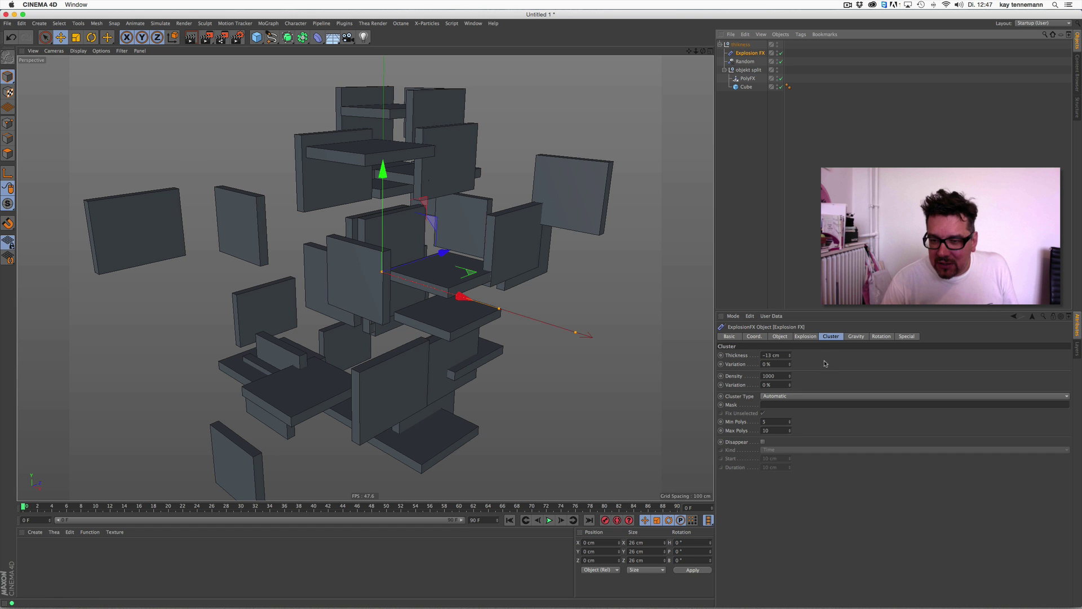
pyautogui.click(743, 45)
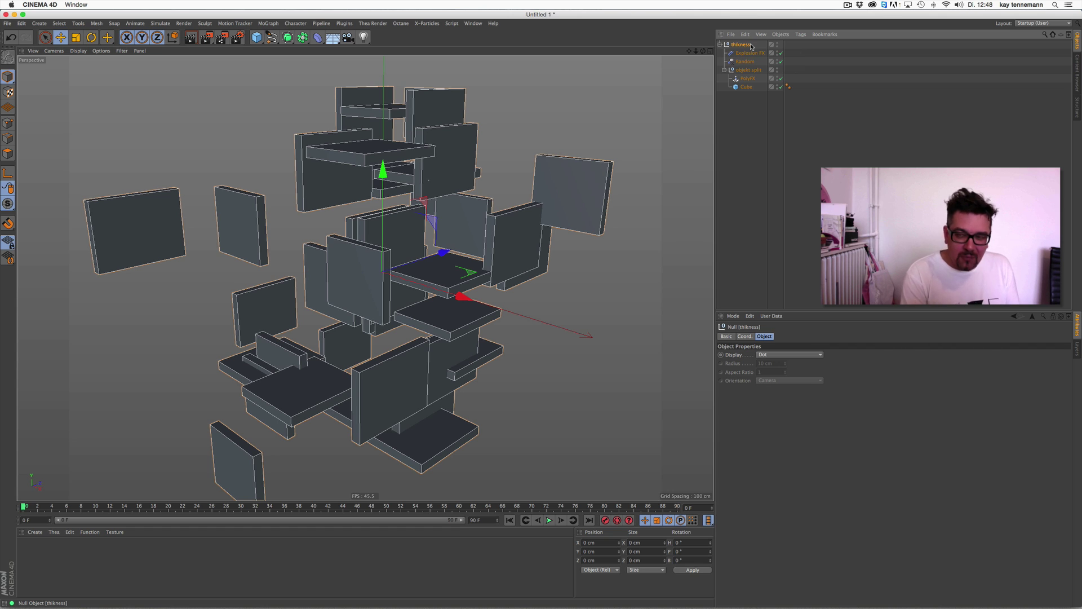
pyautogui.doubleClick(743, 45)
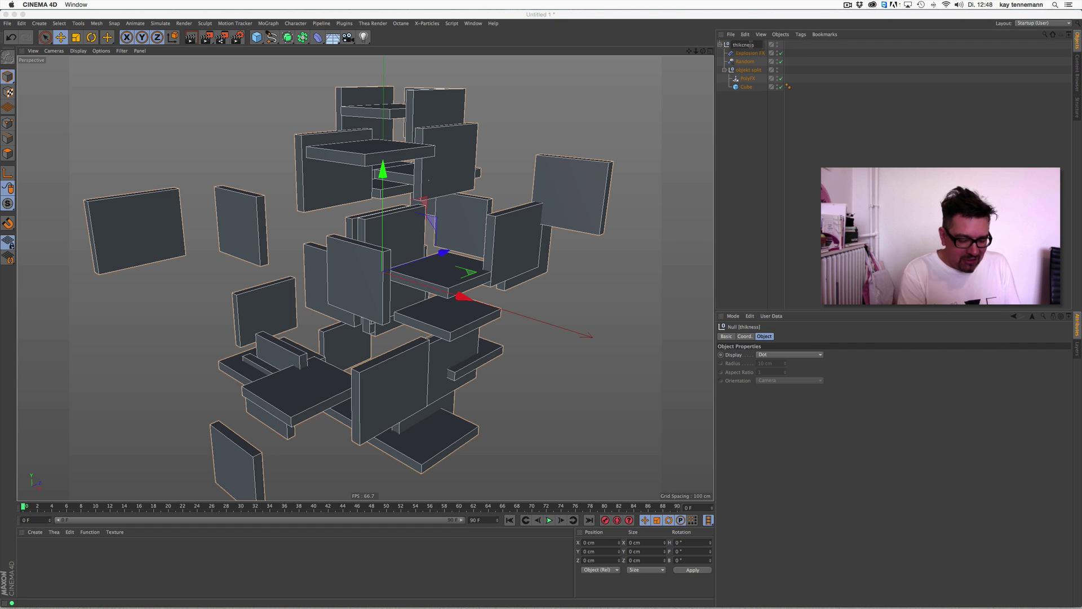
pyautogui.write('c')
pyautogui.press('Return')
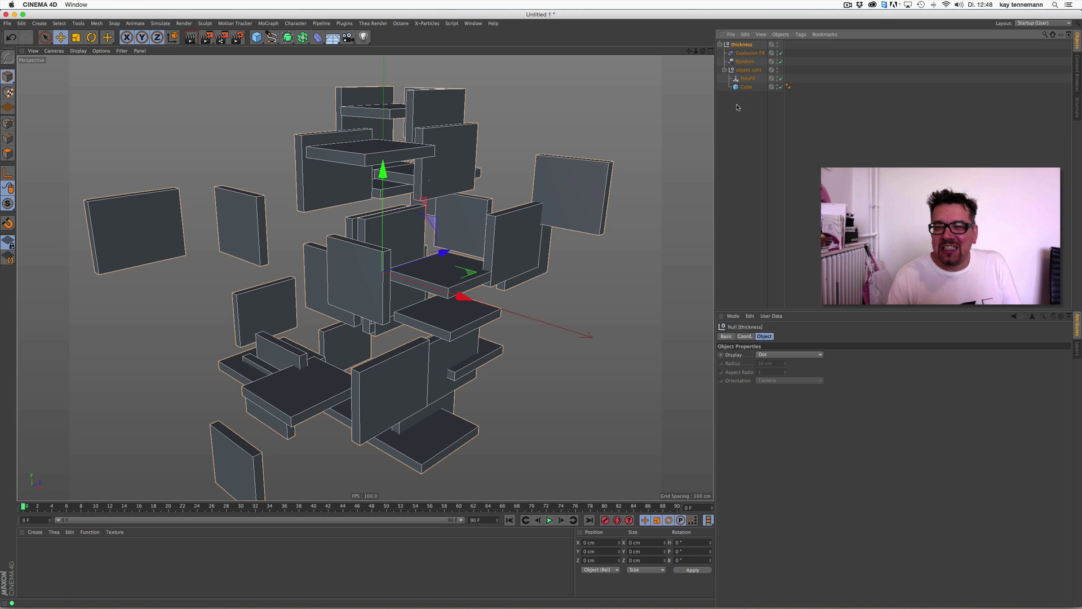
# - Set the Random effector's Strength to 0 %
pyautogui.click(808, 174)
pyautogui.click(745, 87)
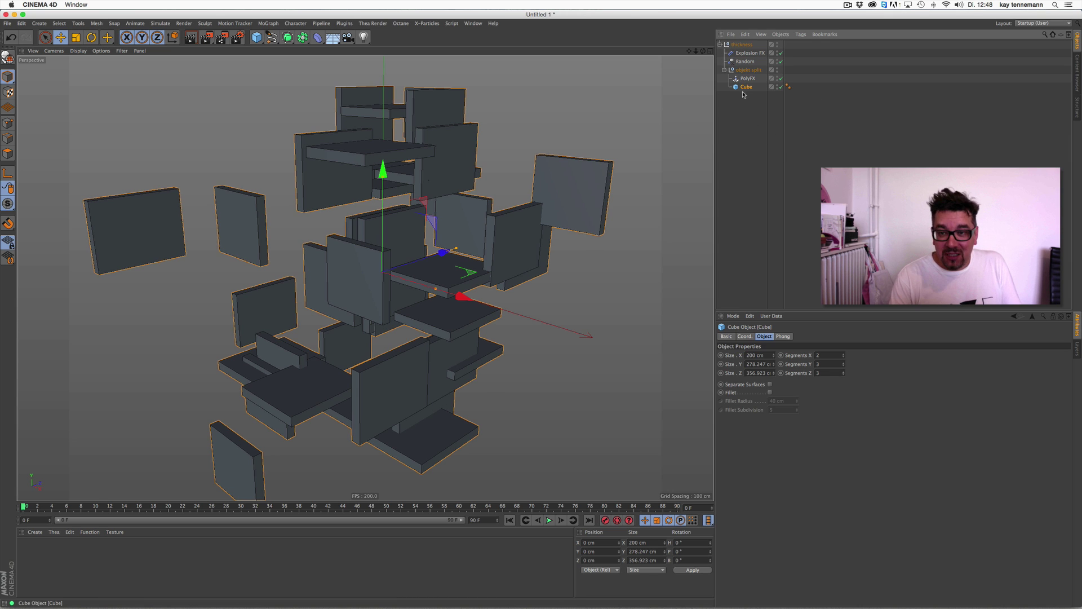
pyautogui.click(749, 53)
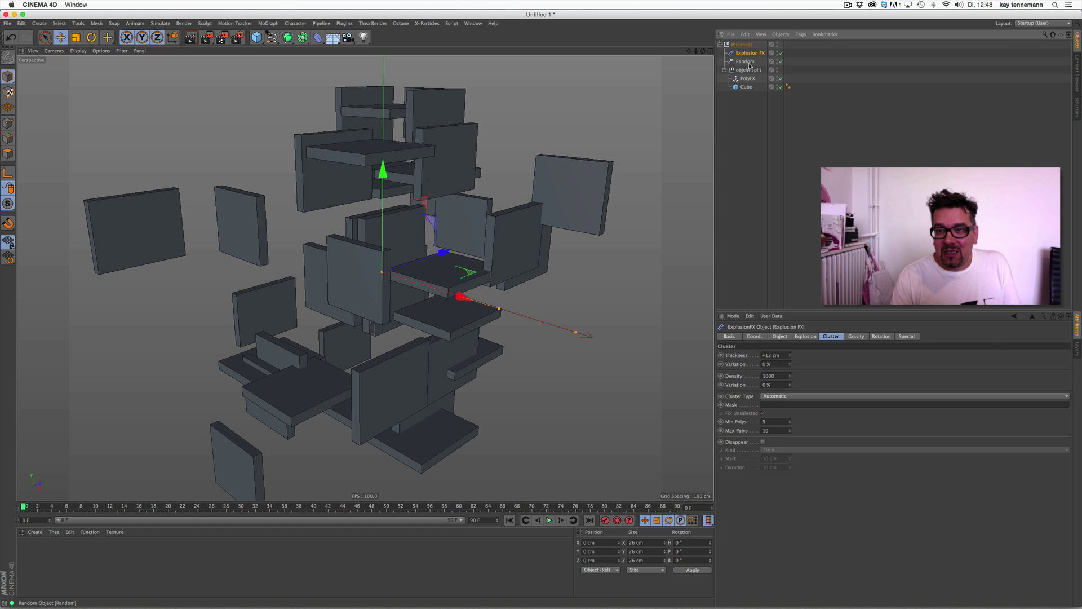
pyautogui.click(750, 64)
pyautogui.click(789, 336)
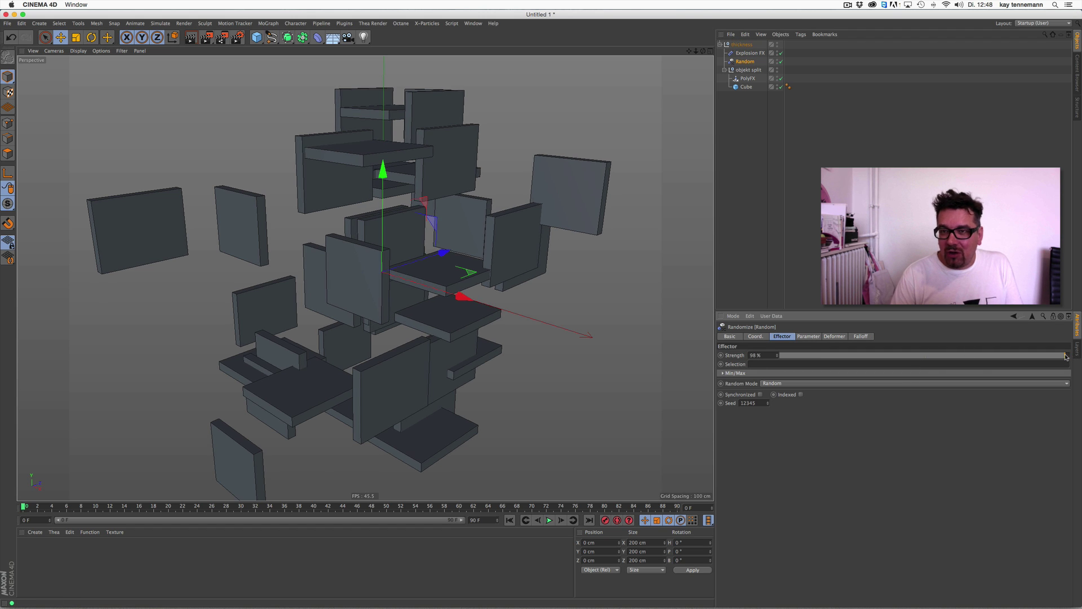
pyautogui.moveTo(1071, 359); pyautogui.dragTo(780, 355)
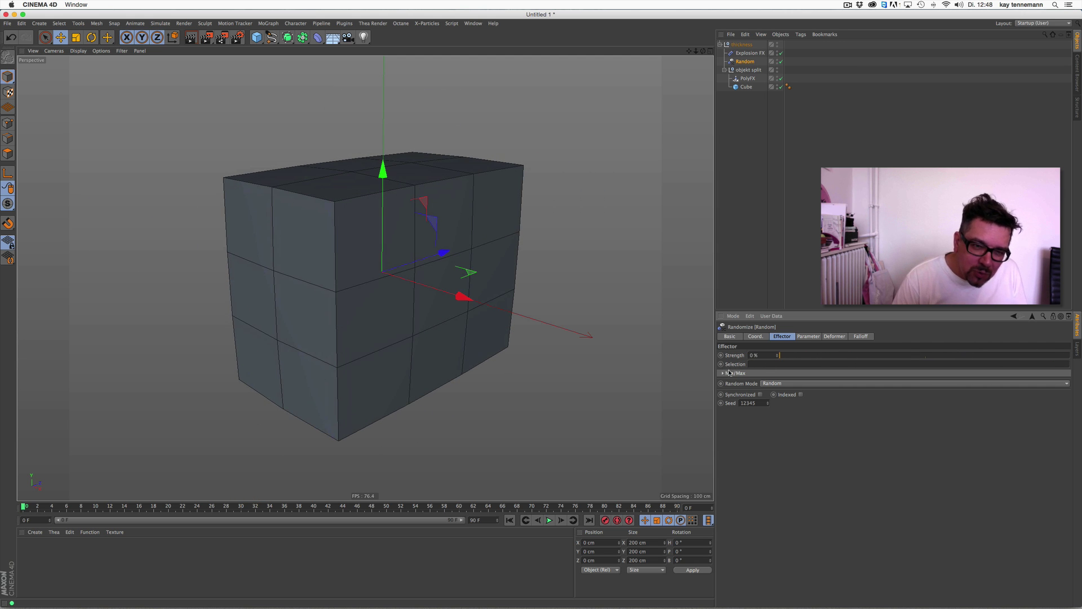
# - Turn Explosion FX off and on again to compare the cube with and without thickness
pyautogui.keyDown('alt'); pyautogui.moveTo(428, 277); pyautogui.dragTo(366, 278); pyautogui.keyUp('alt')
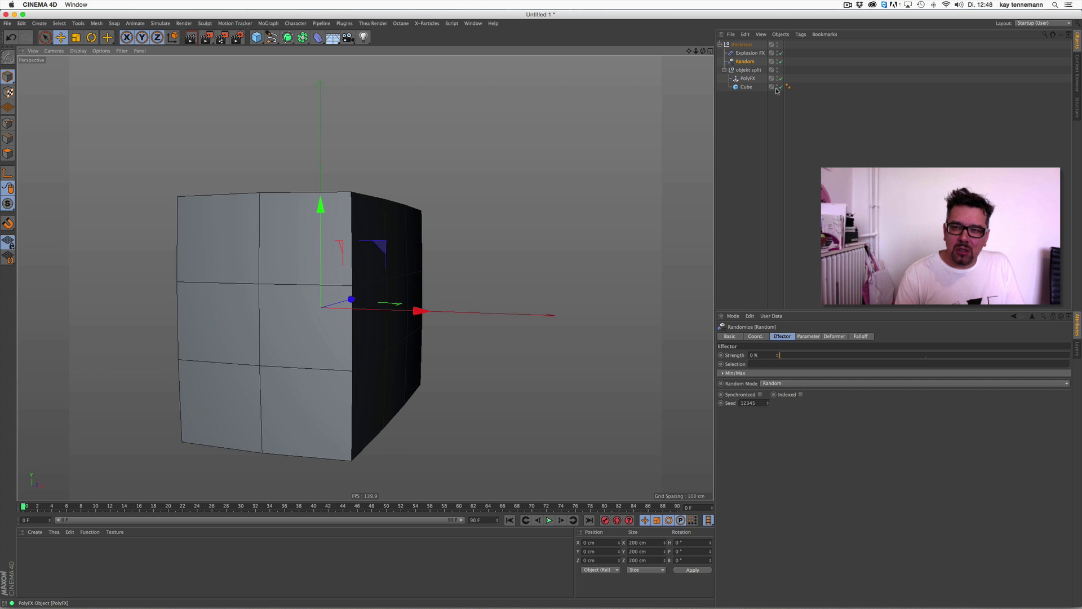
pyautogui.click(781, 53)
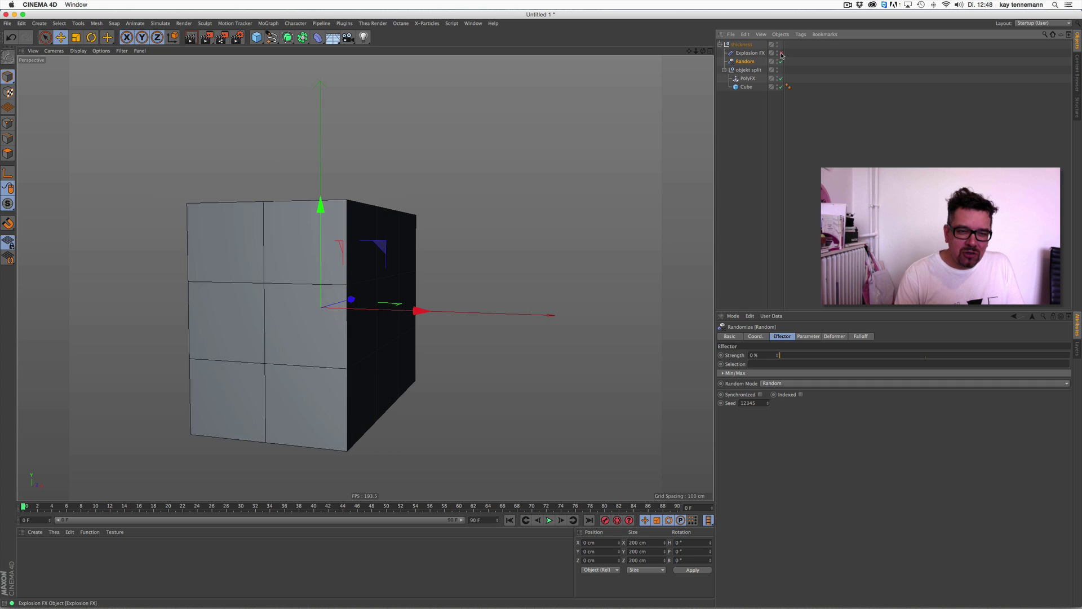
pyautogui.click(780, 53)
# - Set the cluster Thickness of Explosion FX to 6 cm
pyautogui.click(750, 54)
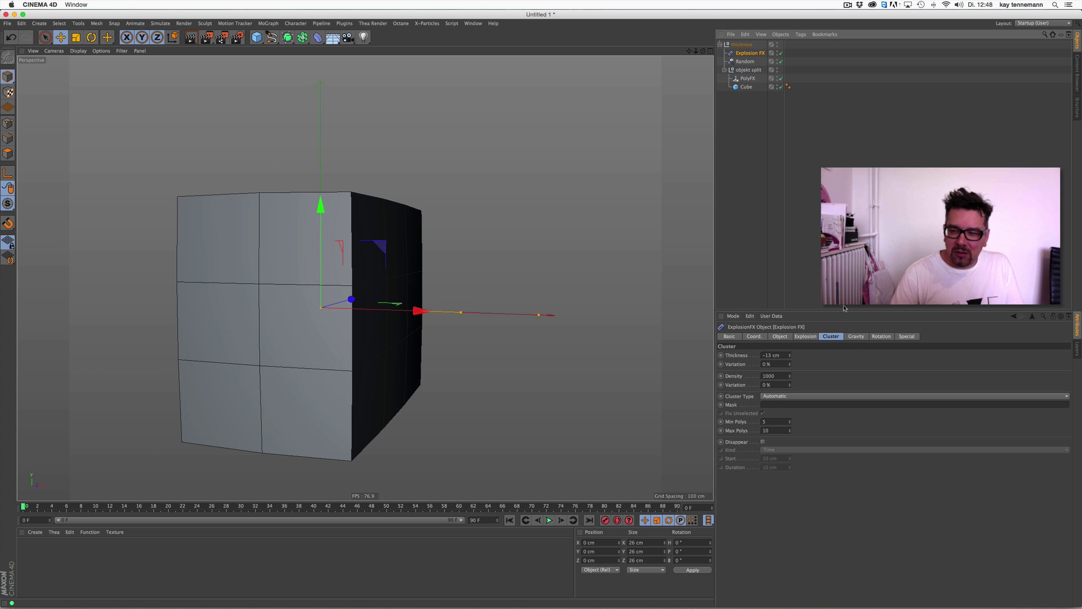
pyautogui.click(780, 358)
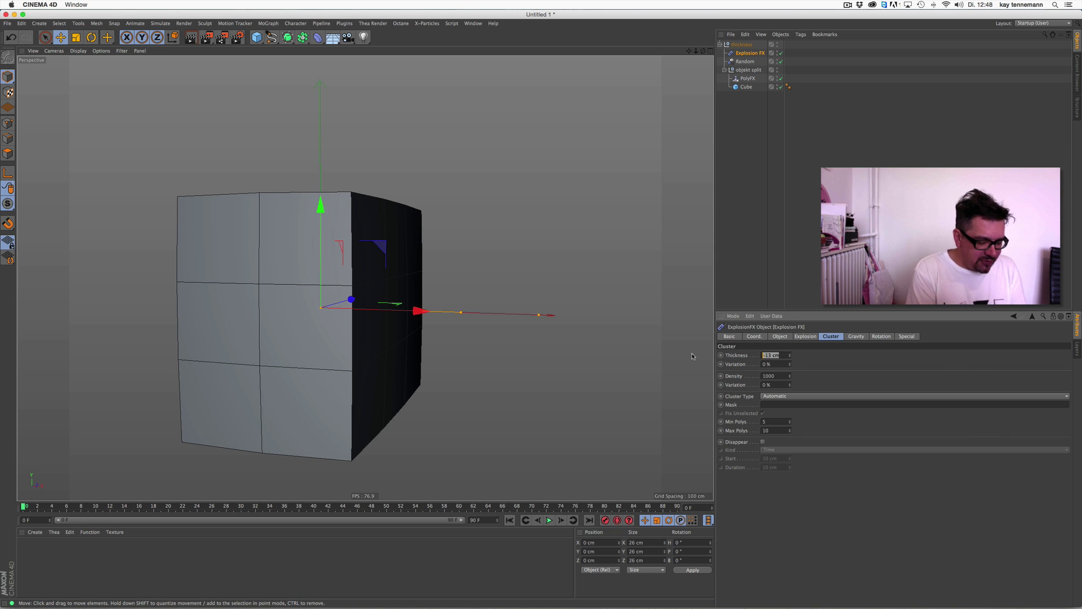
pyautogui.write('6')
pyautogui.press('Return')
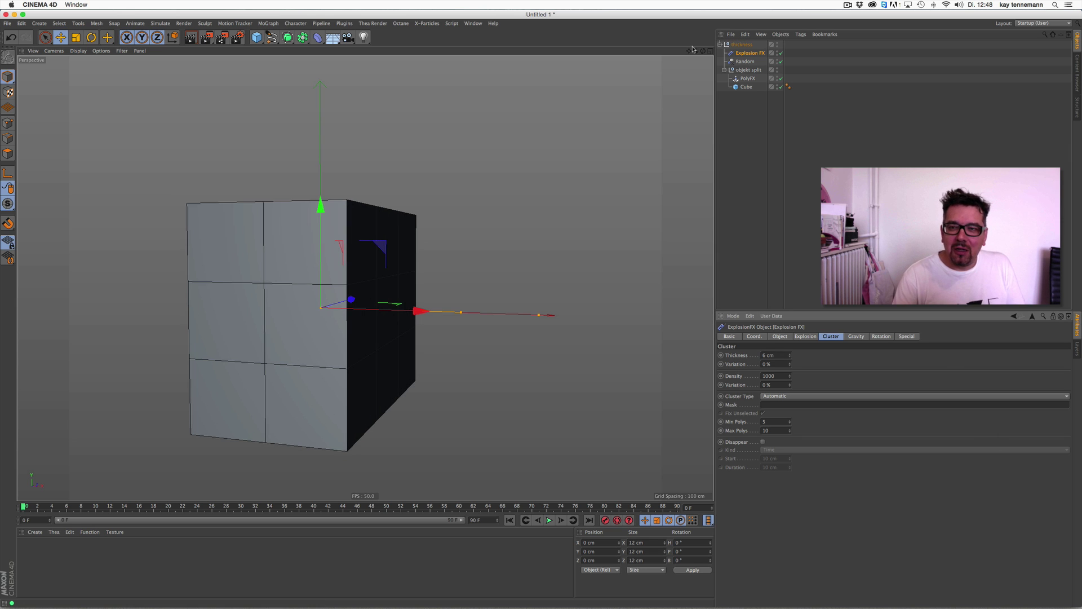
# - Raise the Random effector's Strength to 100 % so the panels spread apart
pyautogui.moveTo(689, 50); pyautogui.dragTo(714, 63)
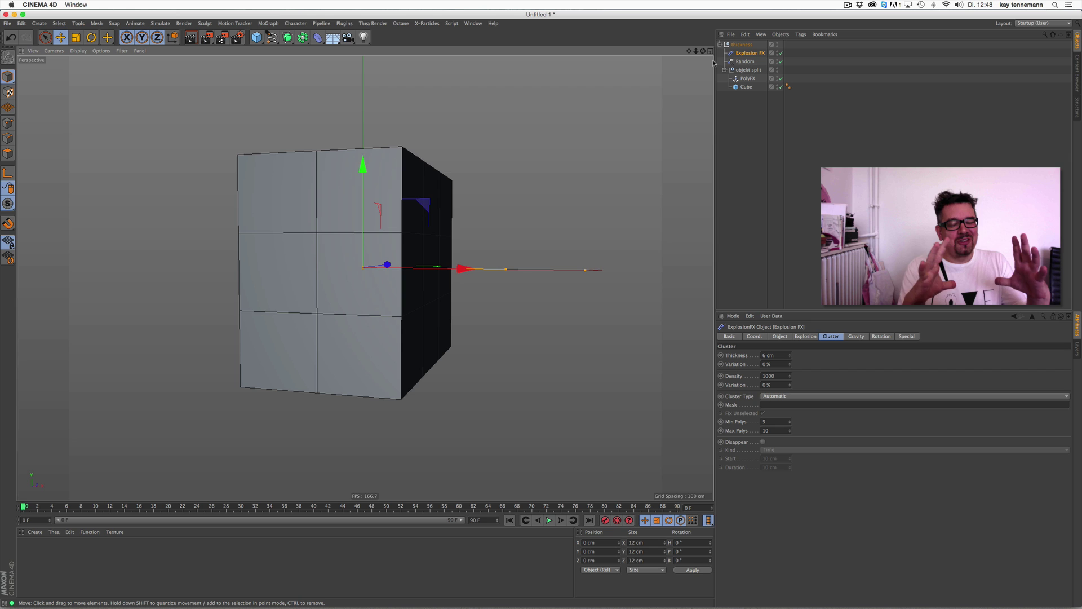
pyautogui.keyDown('alt'); pyautogui.moveTo(338, 271); pyautogui.dragTo(372, 277); pyautogui.keyUp('alt')
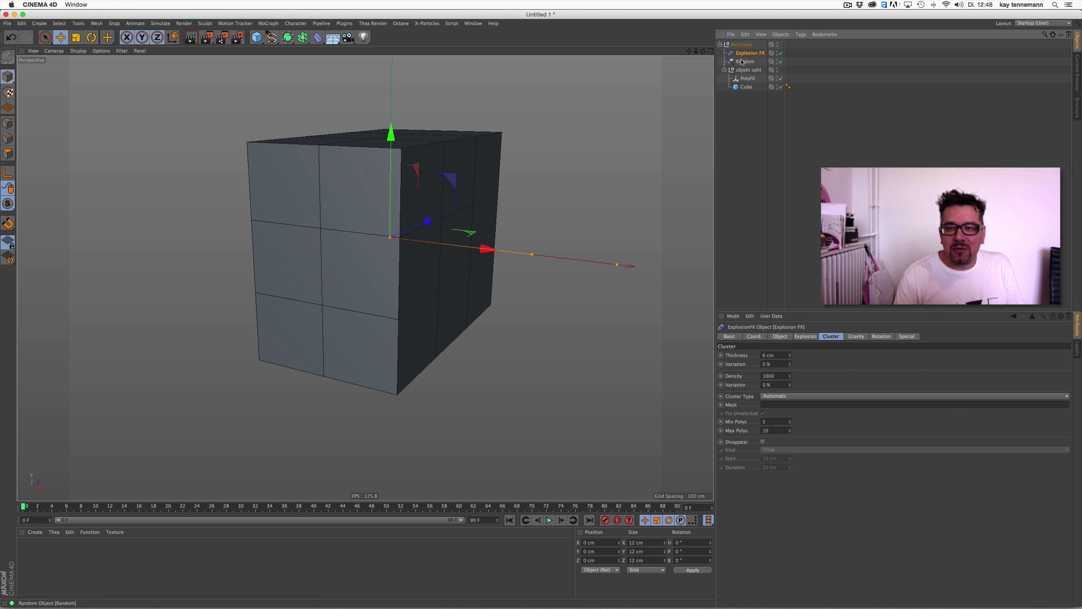
pyautogui.click(746, 62)
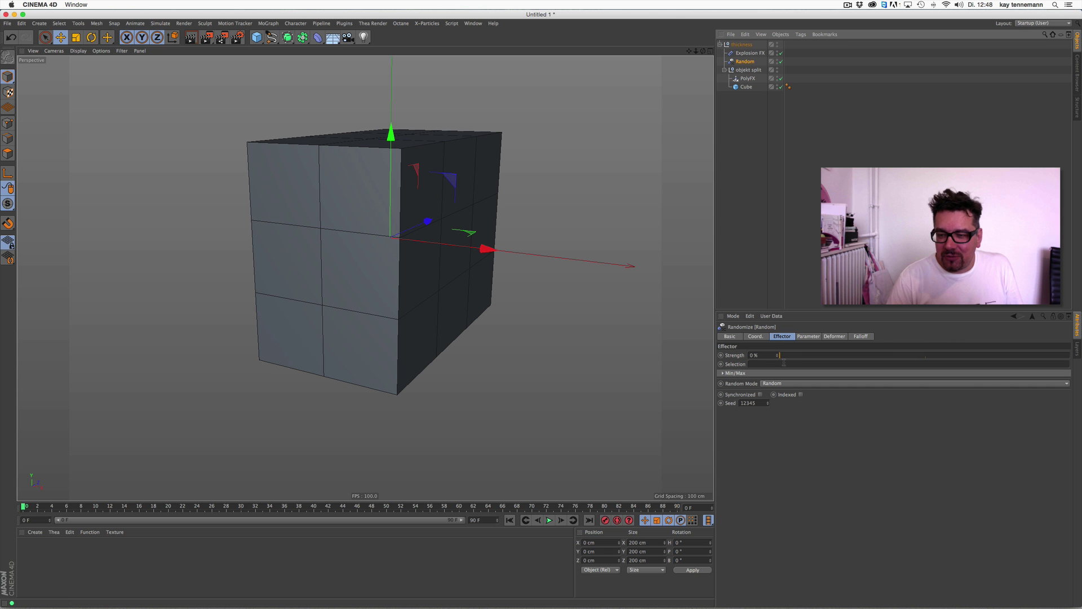
pyautogui.moveTo(785, 359); pyautogui.dragTo(1068, 355)
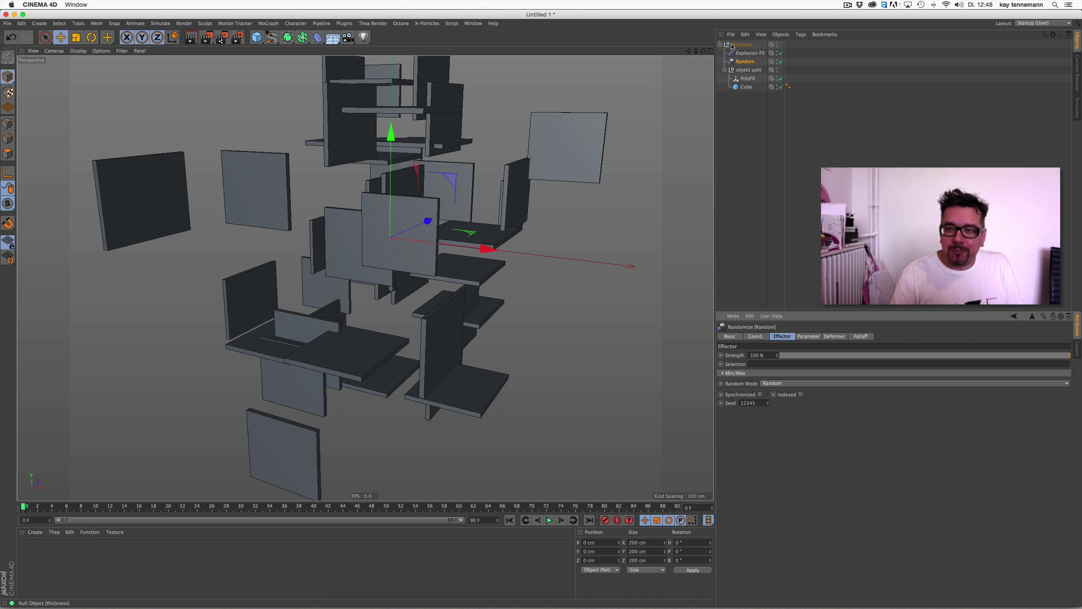
# - Add a new null and place the "thickness" null under it
pyautogui.click(58, 23)
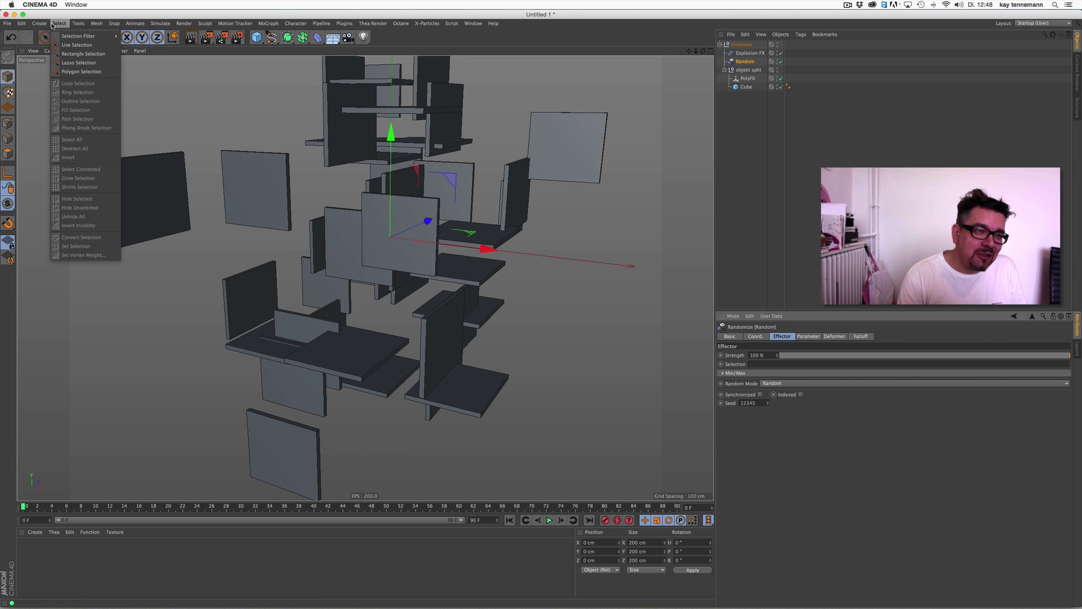
pyautogui.click(39, 24)
pyautogui.click(141, 37)
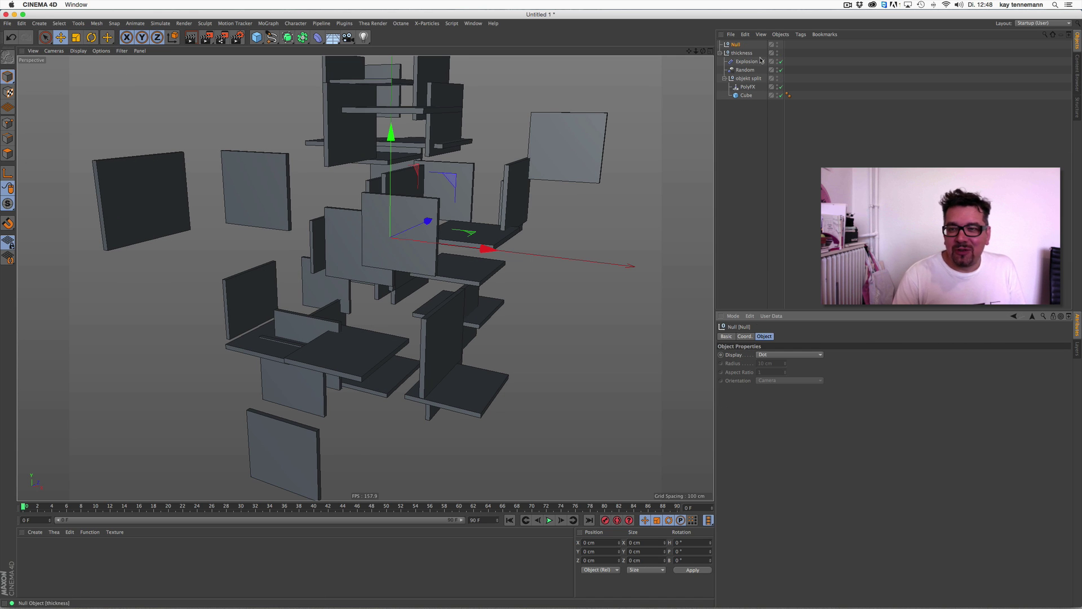
pyautogui.moveTo(742, 53); pyautogui.dragTo(735, 45)
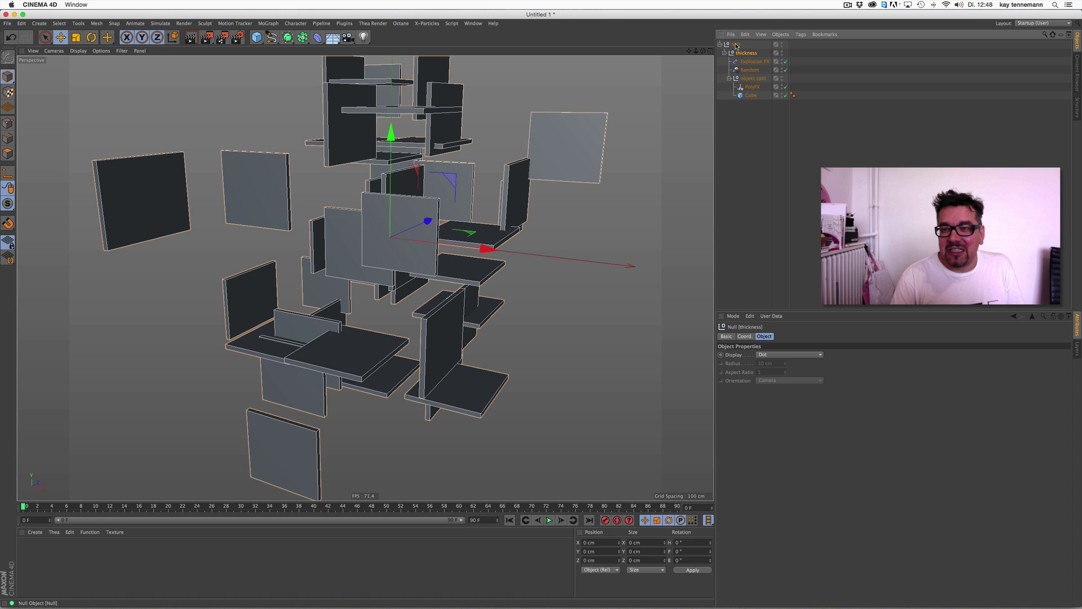
# - Rename the new parent null as "beveling"
pyautogui.doubleClick(736, 45)
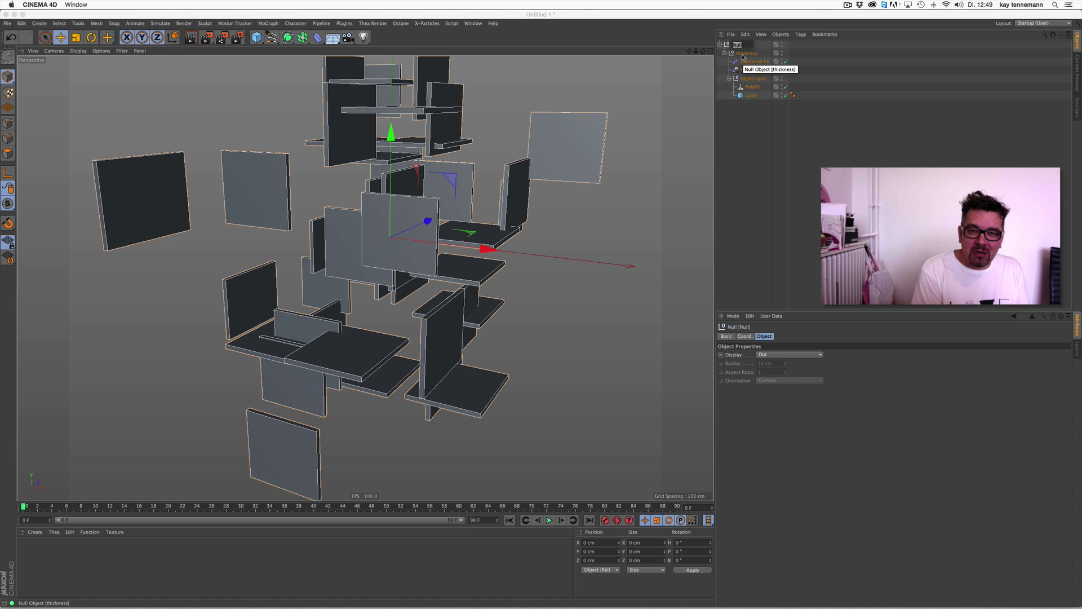
pyautogui.write('t')
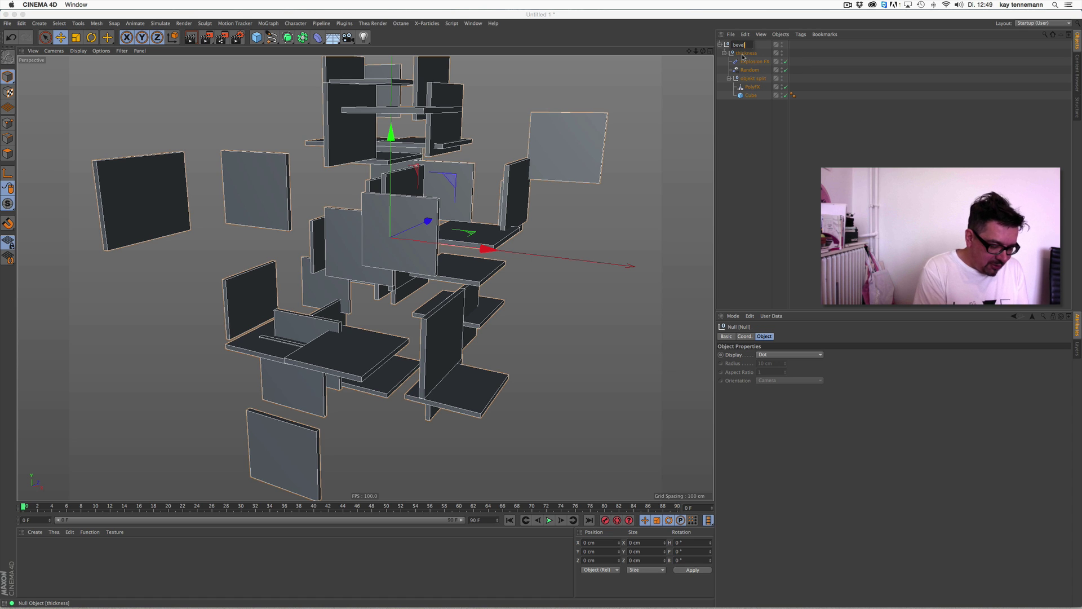
pyautogui.press('Return')
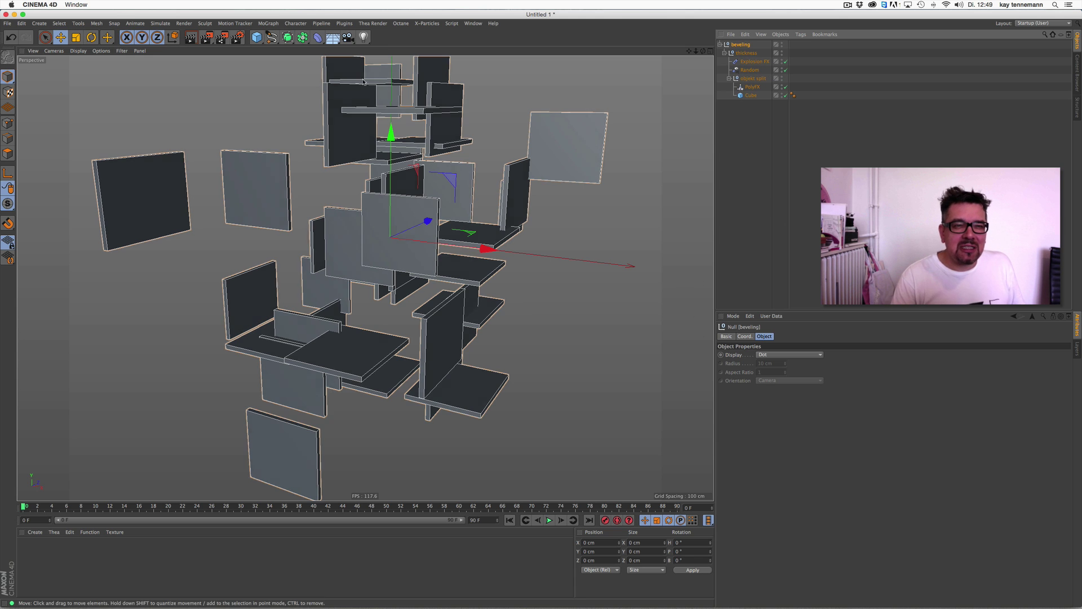
# - Add a Bevel deformer inside the "beveling" null and collapse the "thickness" group
pyautogui.click(318, 37)
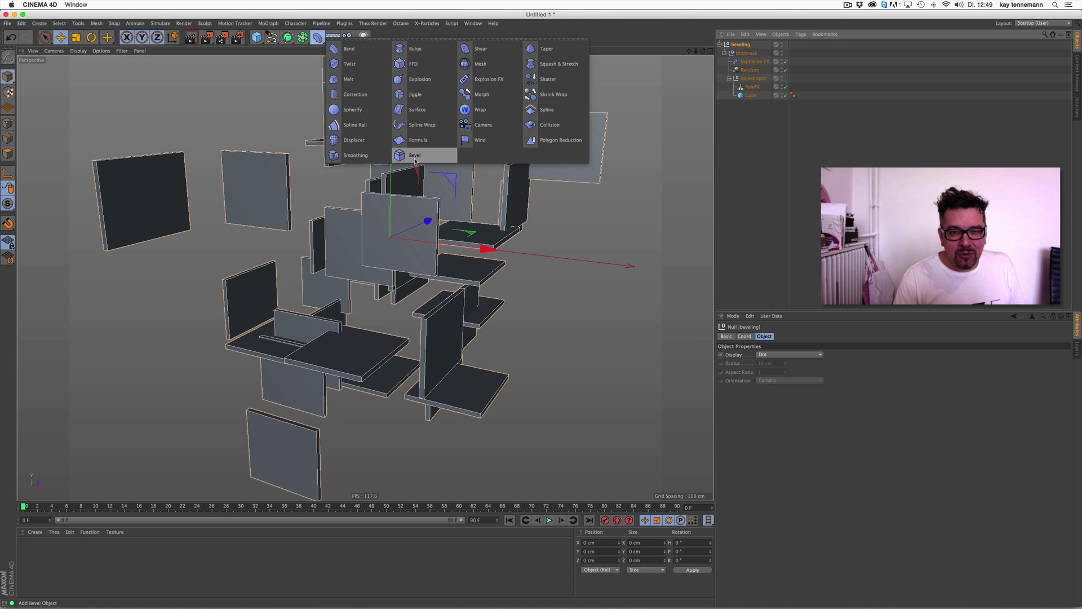
pyautogui.keyDown('shift'); pyautogui.click(414, 155); pyautogui.keyUp('shift')
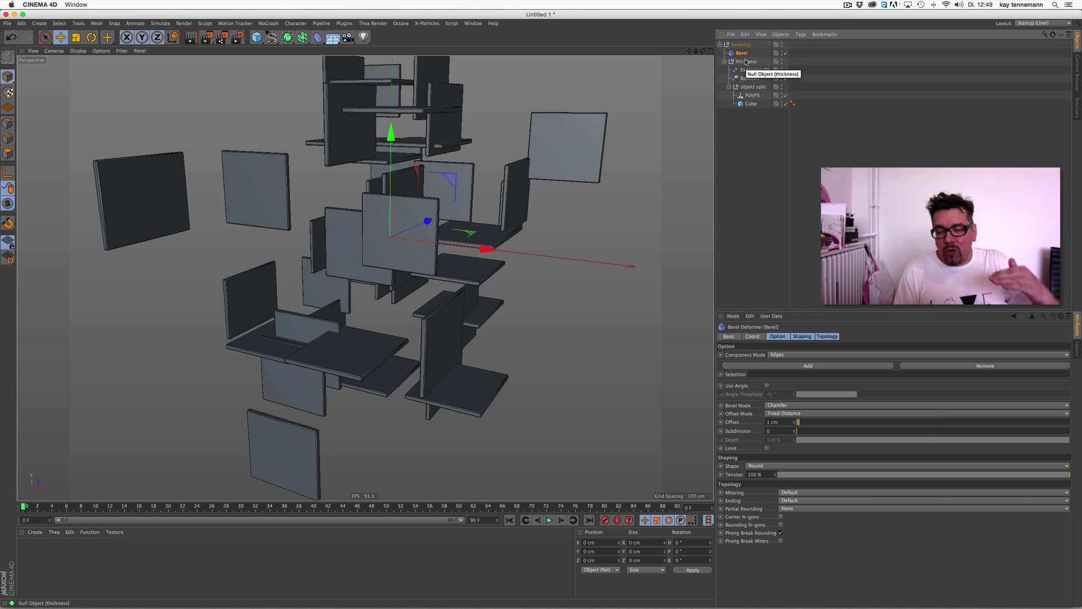
pyautogui.click(725, 61)
pyautogui.click(746, 61)
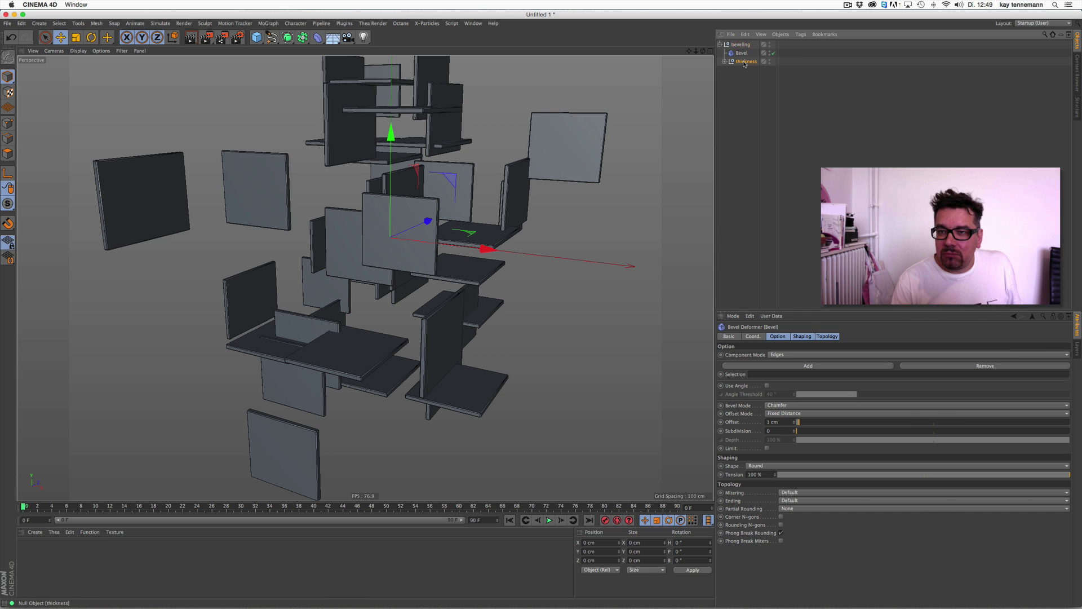
# - Expand the "thickness" group and set the Bevel deformer's Offset to 0.4 cm
pyautogui.click(724, 61)
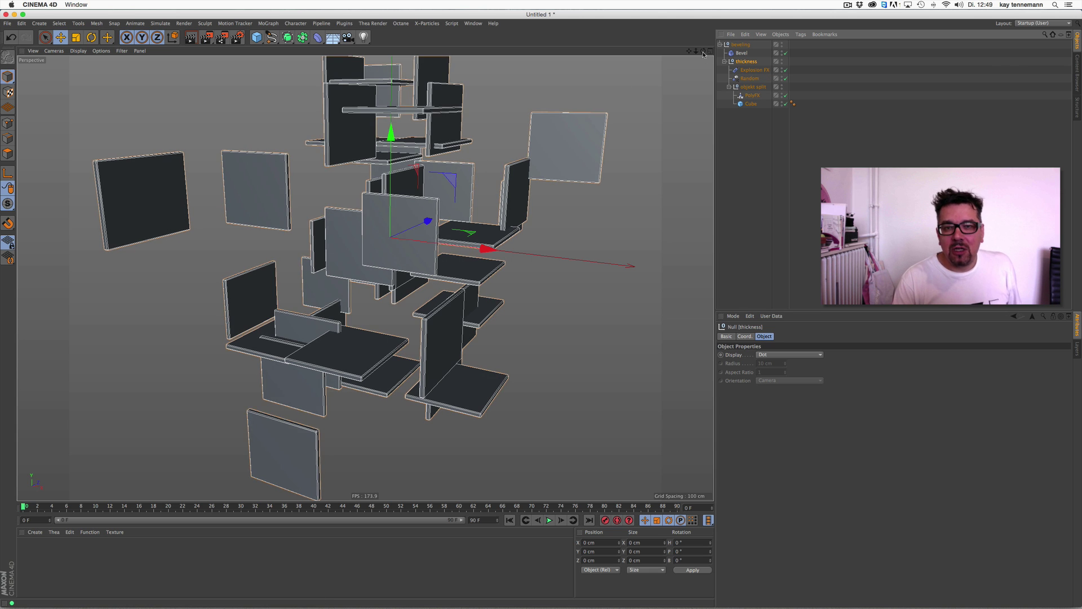
pyautogui.moveTo(703, 54)
pyautogui.mouseDown()
pyautogui.moveTo(690, 62)
pyautogui.moveTo(713, 55)
pyautogui.mouseUp()
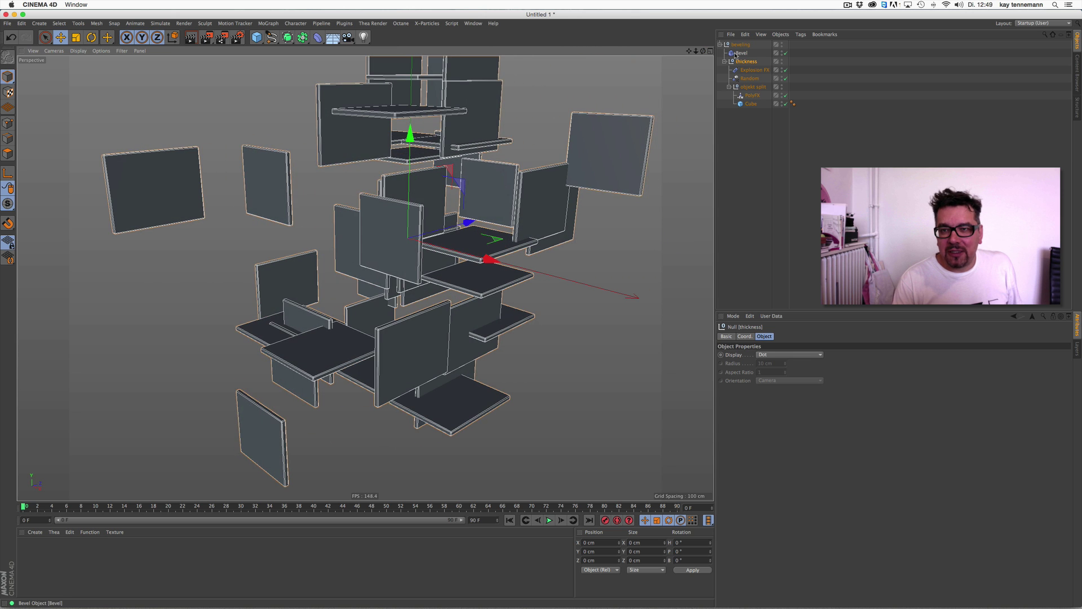
pyautogui.click(739, 53)
pyautogui.click(780, 421)
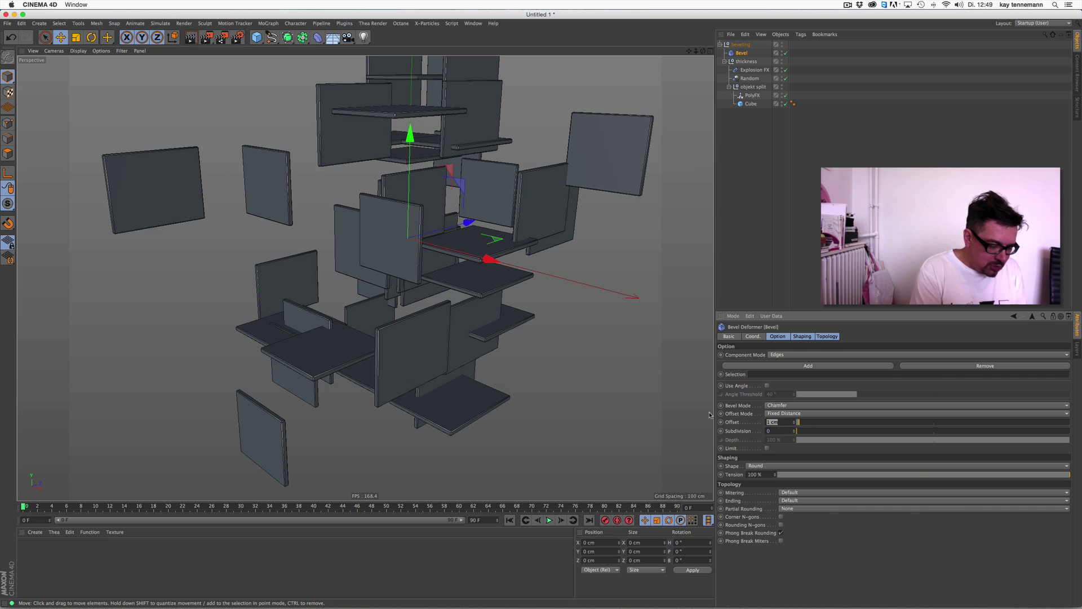
pyautogui.write('0')
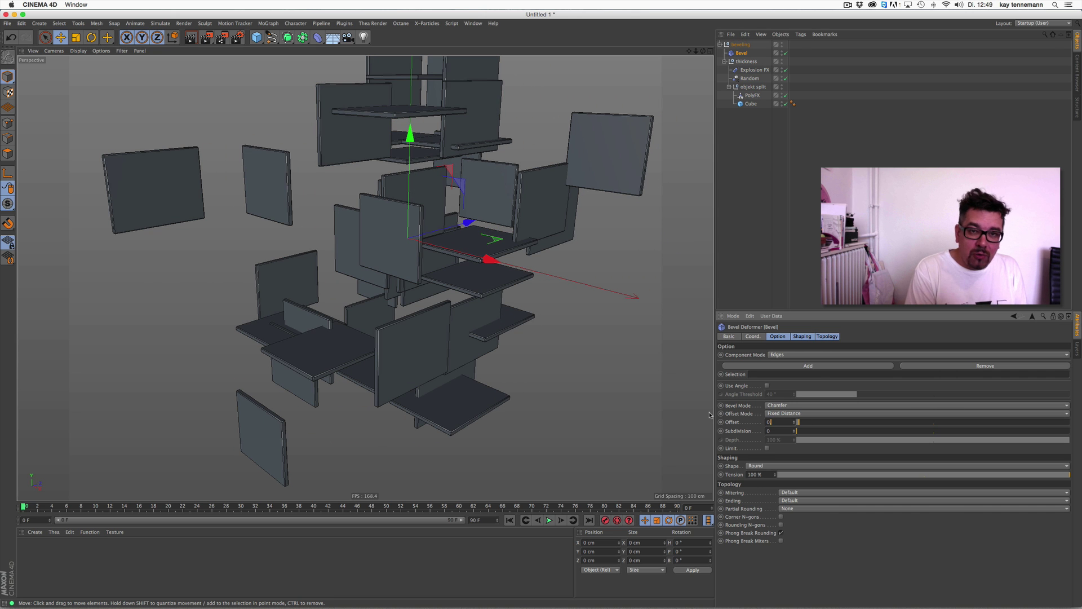
pyautogui.write('.4')
pyautogui.press('Return')
# - Set the Phong Angle of the Cube's Phong tag to 10° and inspect the panels' edge shading up close
pyautogui.click(793, 103)
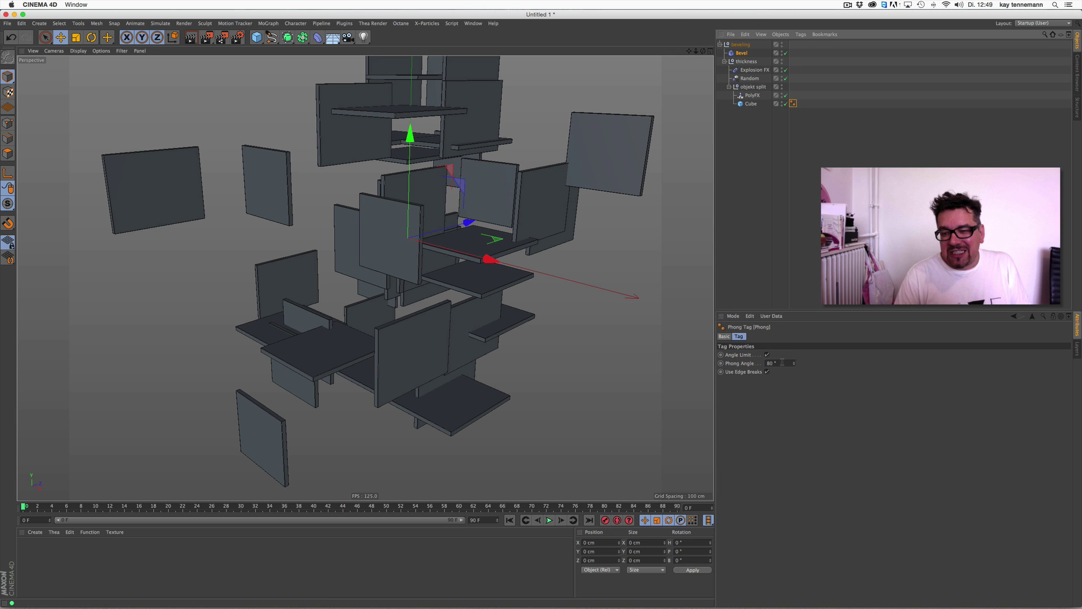
pyautogui.click(782, 363)
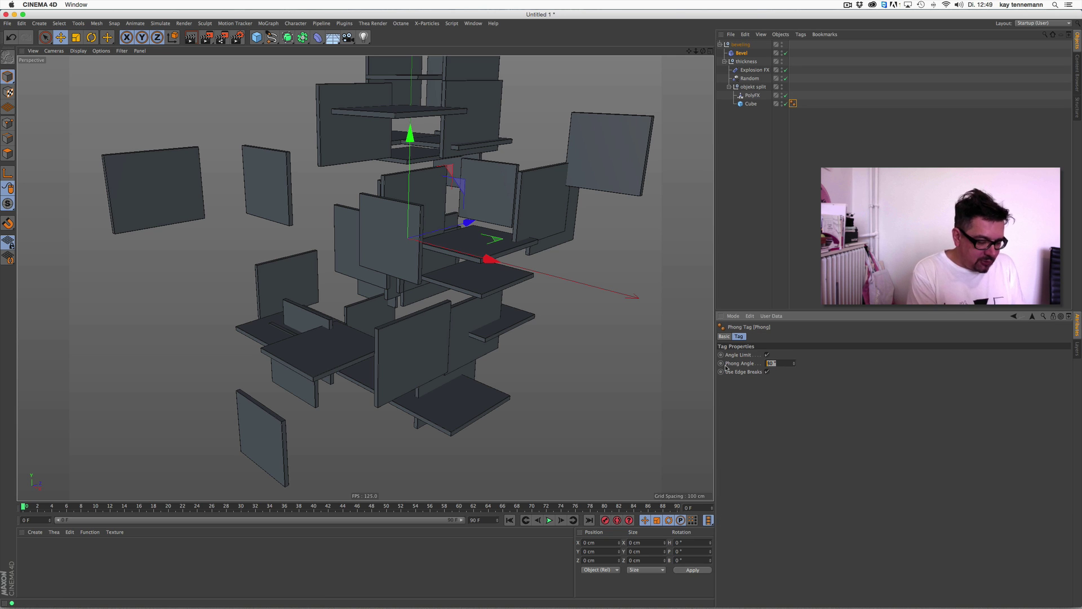
pyautogui.scroll(10, 481, 201)
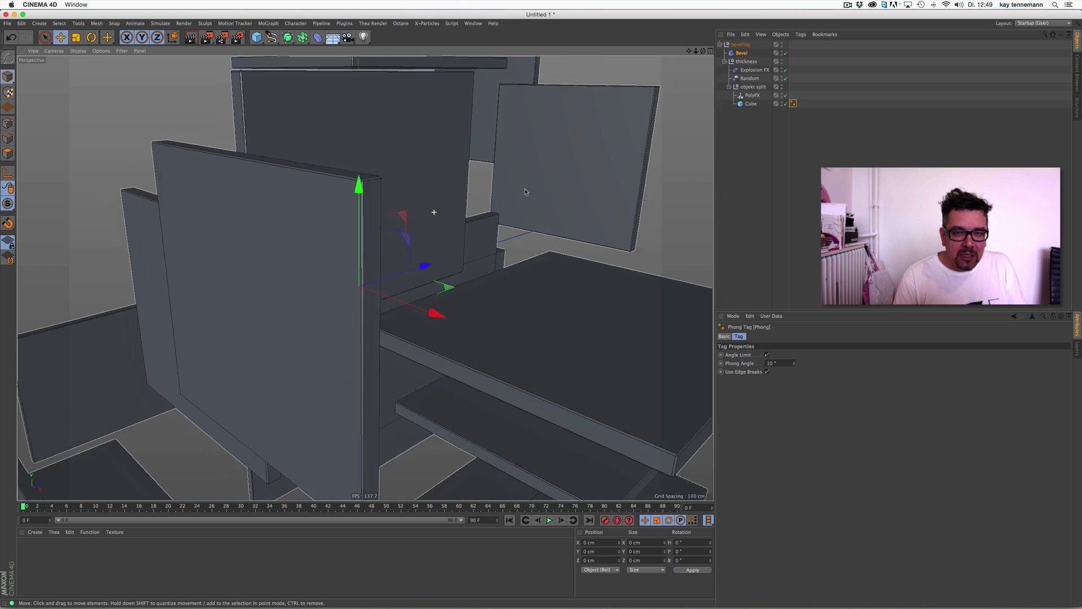
pyautogui.keyDown('alt'); pyautogui.moveTo(525, 193); pyautogui.dragTo(477, 189, button='right'); pyautogui.keyUp('alt')
pyautogui.keyDown('alt'); pyautogui.moveTo(476, 189); pyautogui.dragTo(422, 260, button='middle'); pyautogui.keyUp('alt')
pyautogui.keyDown('alt'); pyautogui.moveTo(422, 260); pyautogui.dragTo(406, 279); pyautogui.keyUp('alt')
pyautogui.scroll(5, 415, 269)
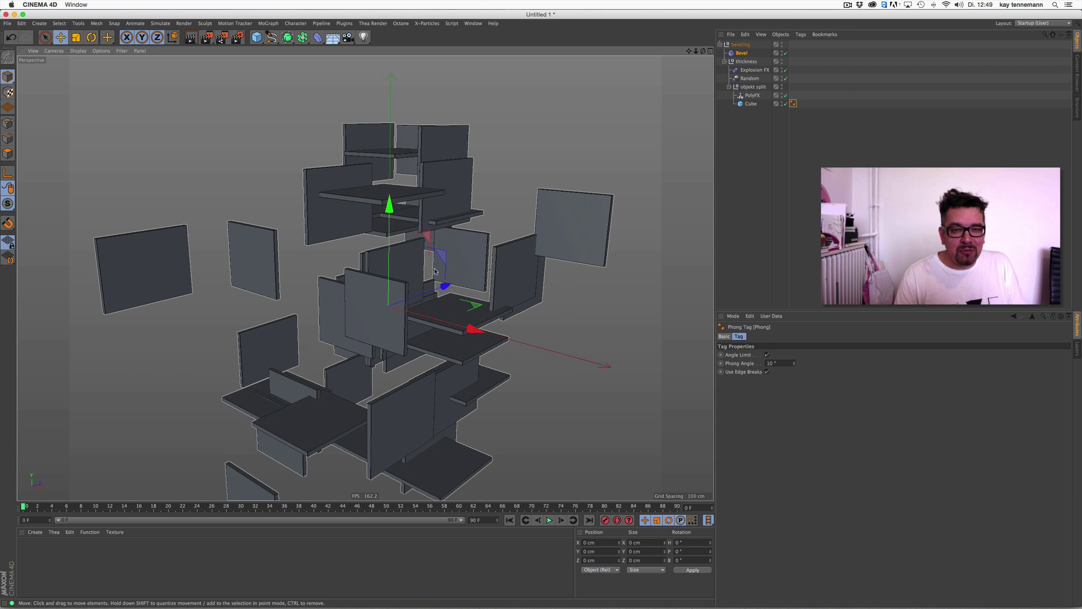
pyautogui.moveTo(434, 255)
pyautogui.keyDown('alt'); pyautogui.mouseDown()
pyautogui.moveTo(462, 254)
pyautogui.moveTo(426, 250)
pyautogui.mouseUp(); pyautogui.keyUp('alt')
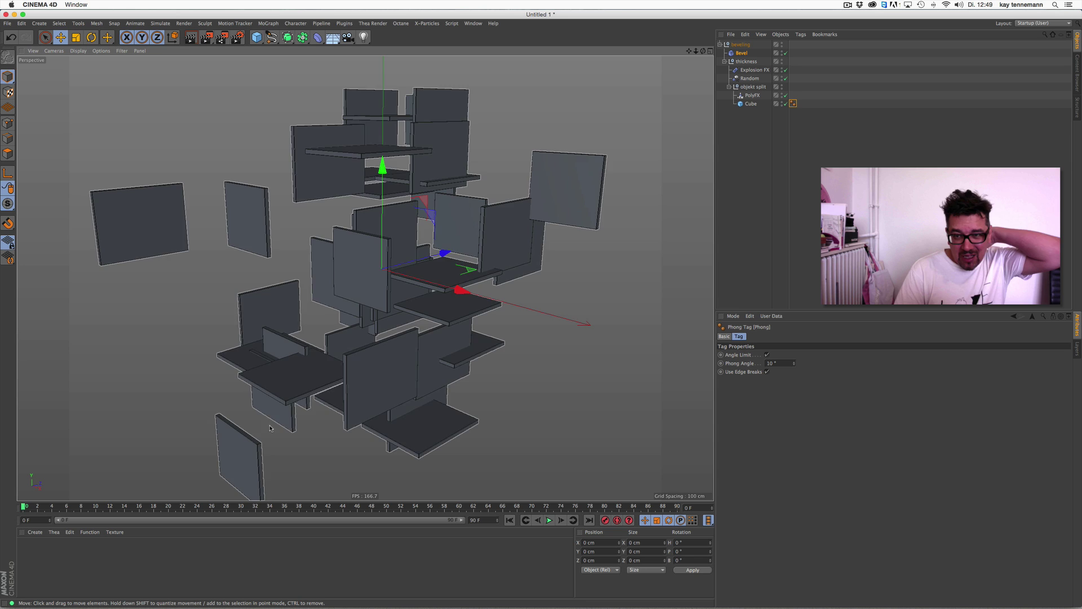
# - Add a Sky object to the scene and create a new material for it
pyautogui.click(333, 37)
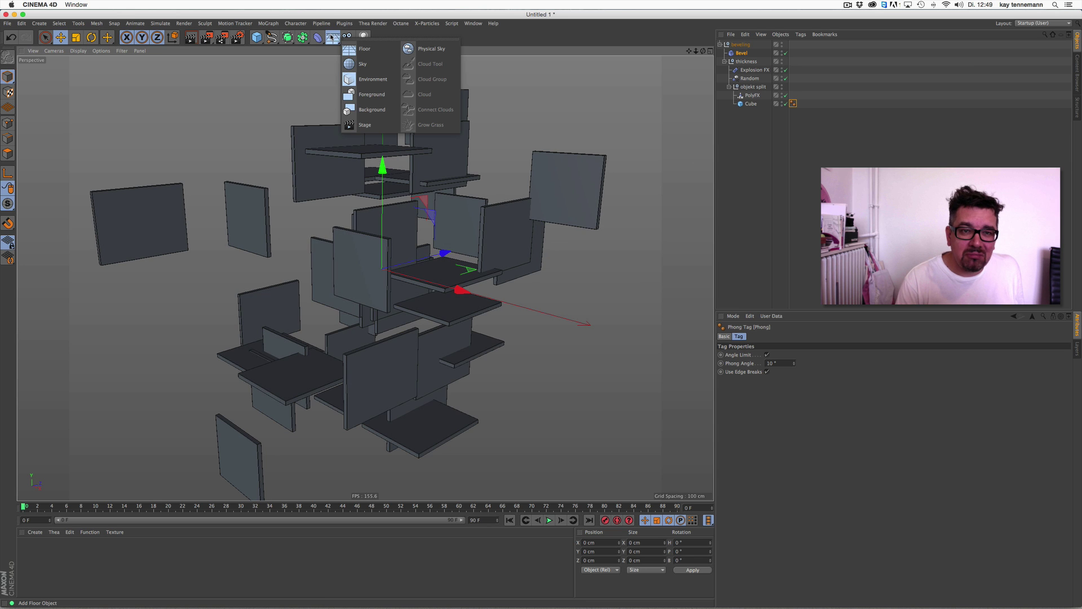
pyautogui.click(362, 64)
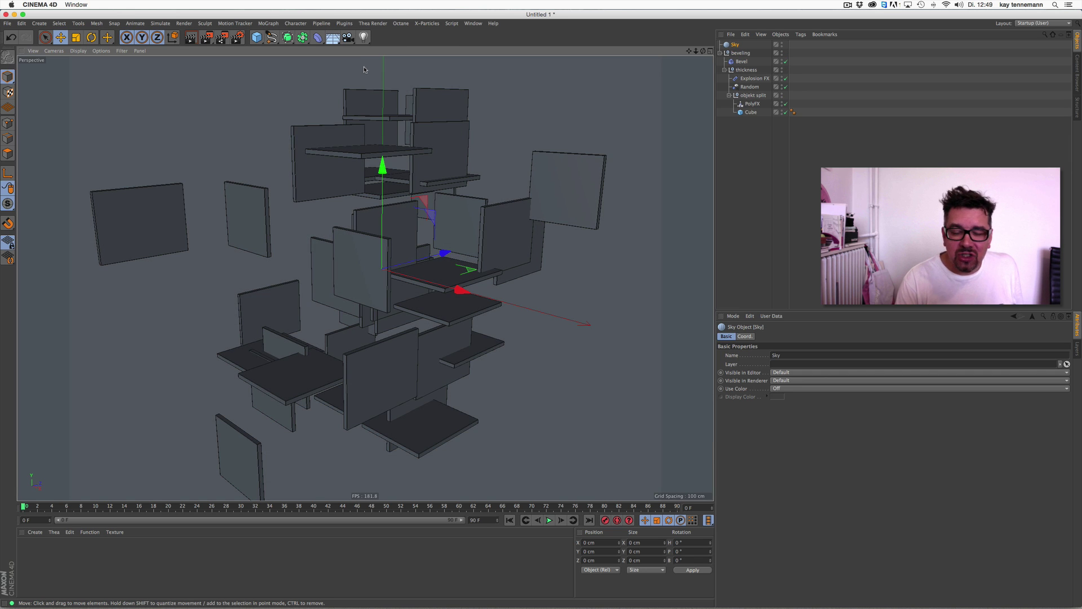
pyautogui.click(34, 532)
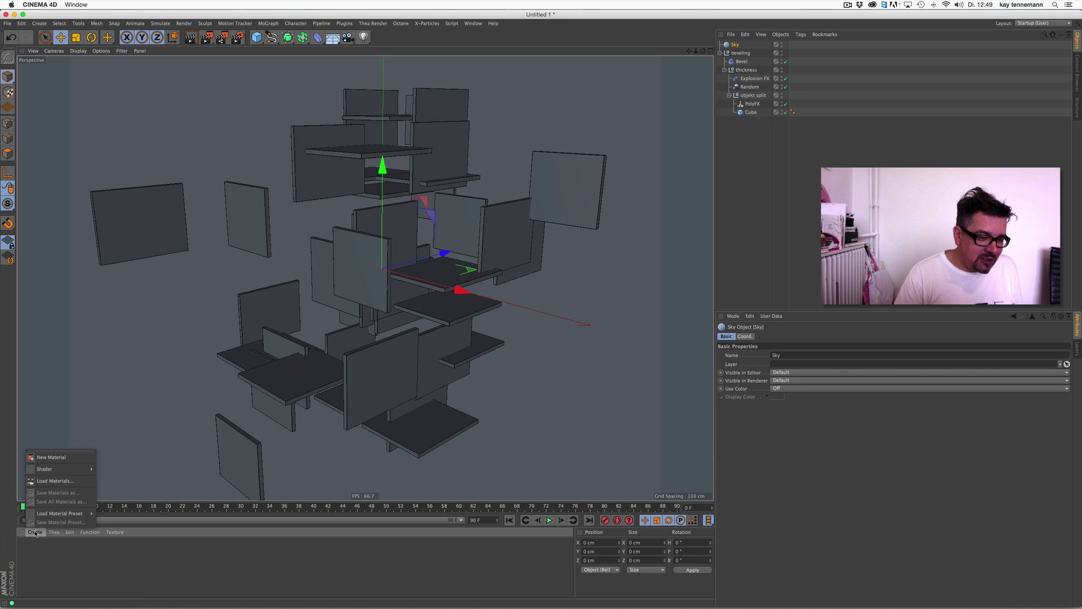
pyautogui.click(52, 458)
# - Load Factory_Catwalk_Env.hdr as the new material's color texture without copying it to the project, and apply the material to the Sky
pyautogui.doubleClick(26, 547)
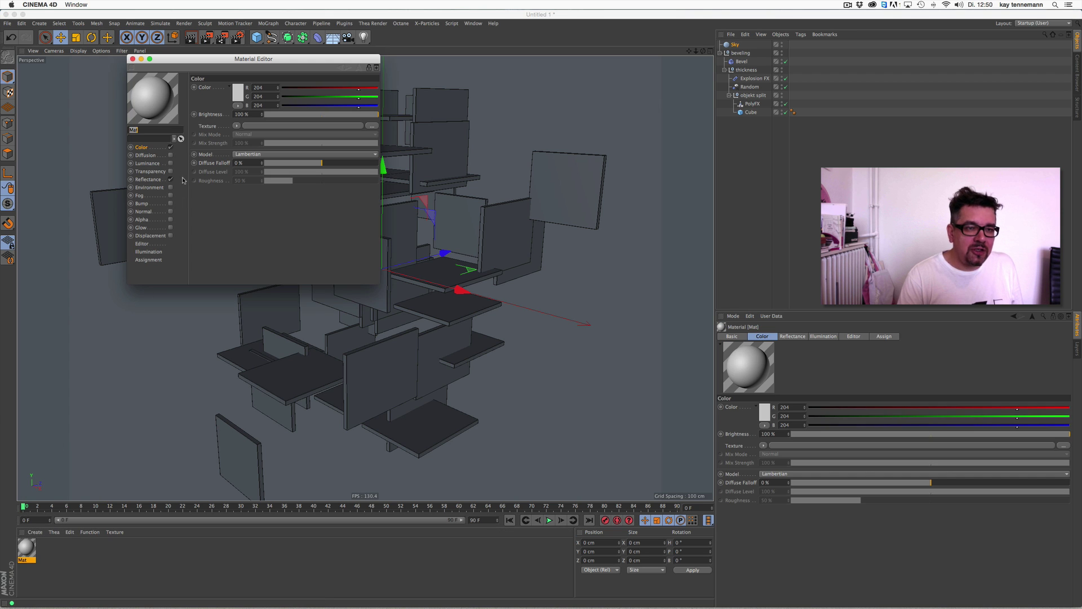
pyautogui.click(372, 125)
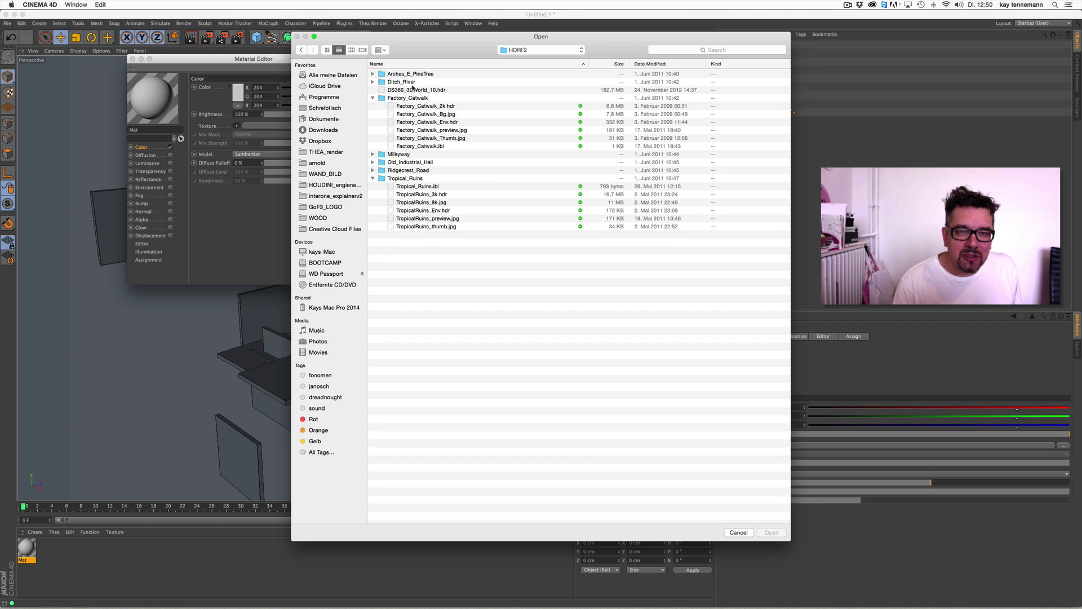
pyautogui.doubleClick(468, 122)
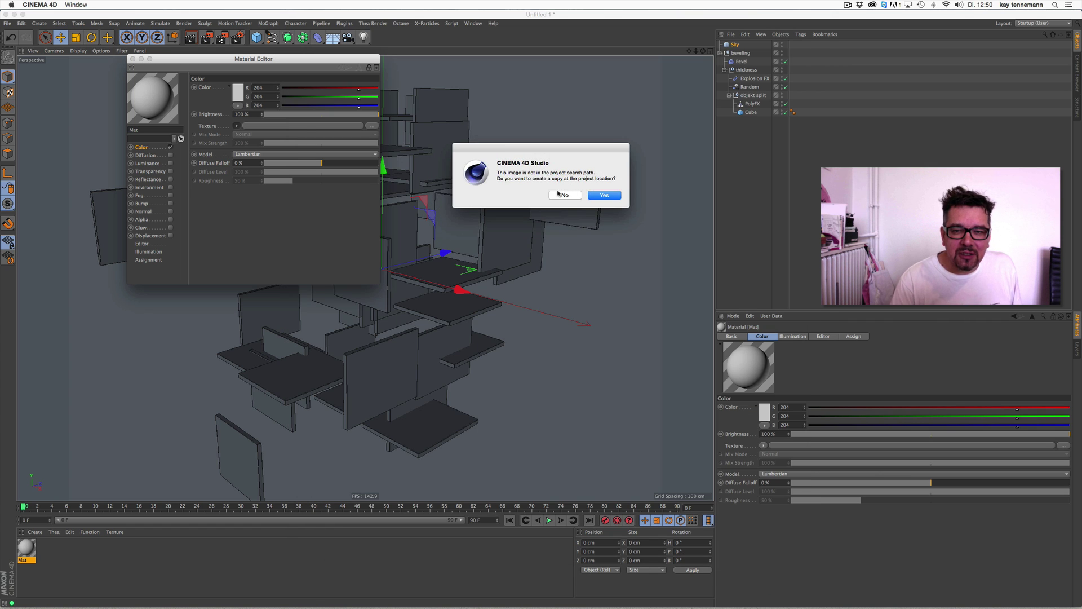
pyautogui.click(561, 194)
pyautogui.click(133, 59)
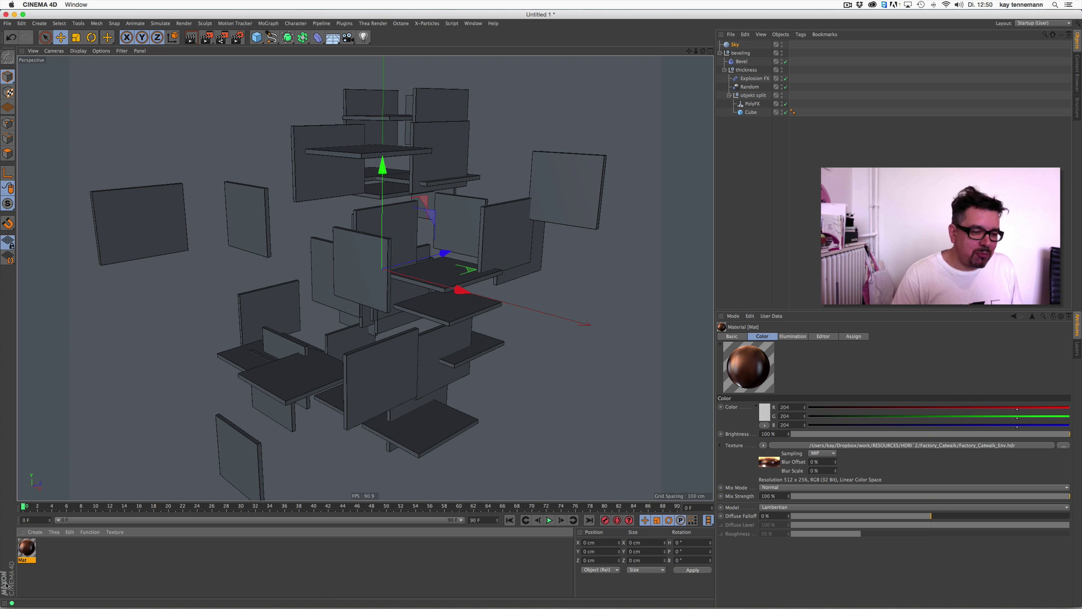
pyautogui.moveTo(21, 550); pyautogui.dragTo(735, 45)
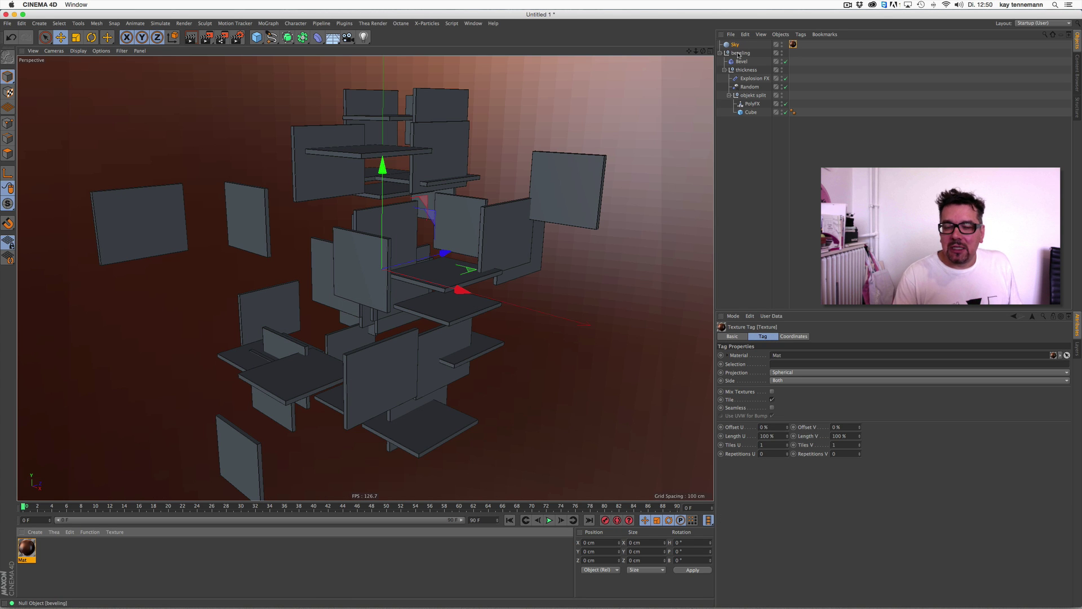
# - Create a second material with a Beckmann reflectance layer and apply it to the "beveling" null
pyautogui.click(35, 531)
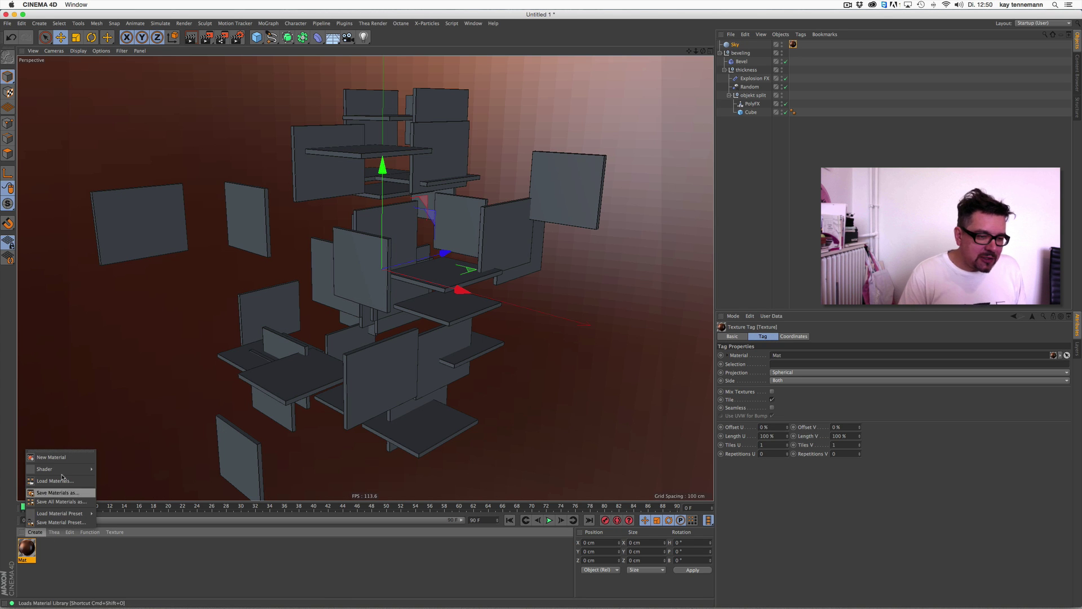
pyautogui.click(61, 457)
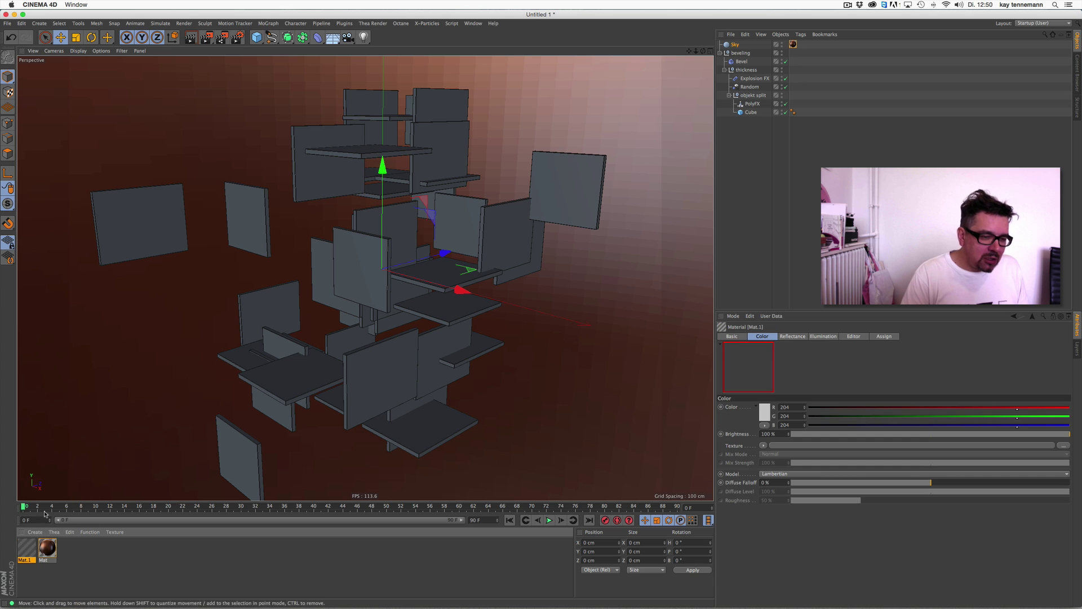
pyautogui.doubleClick(26, 548)
pyautogui.click(148, 179)
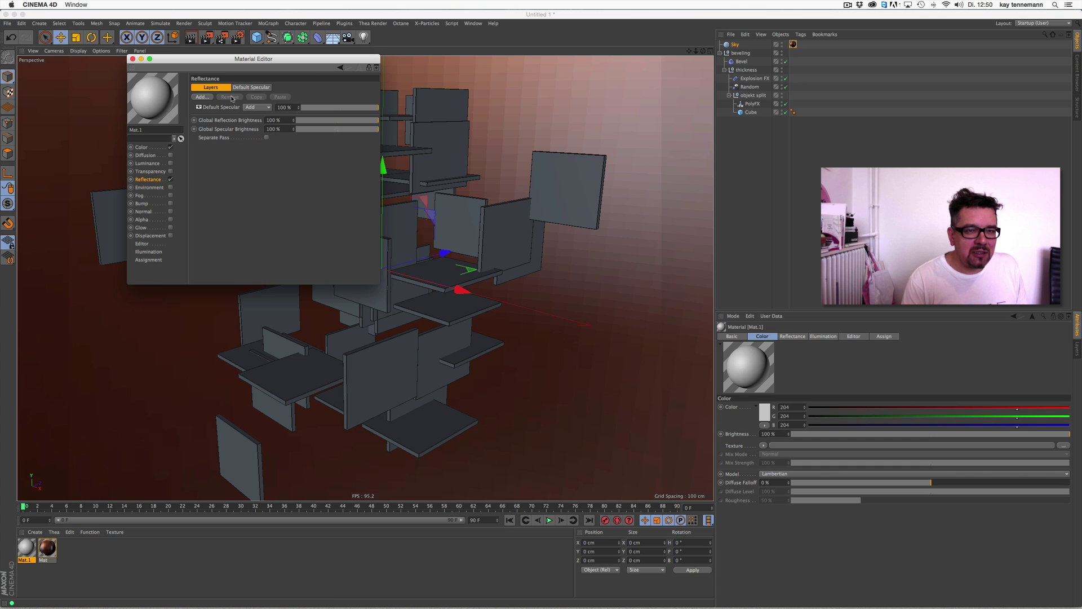
pyautogui.click(204, 98)
pyautogui.click(243, 105)
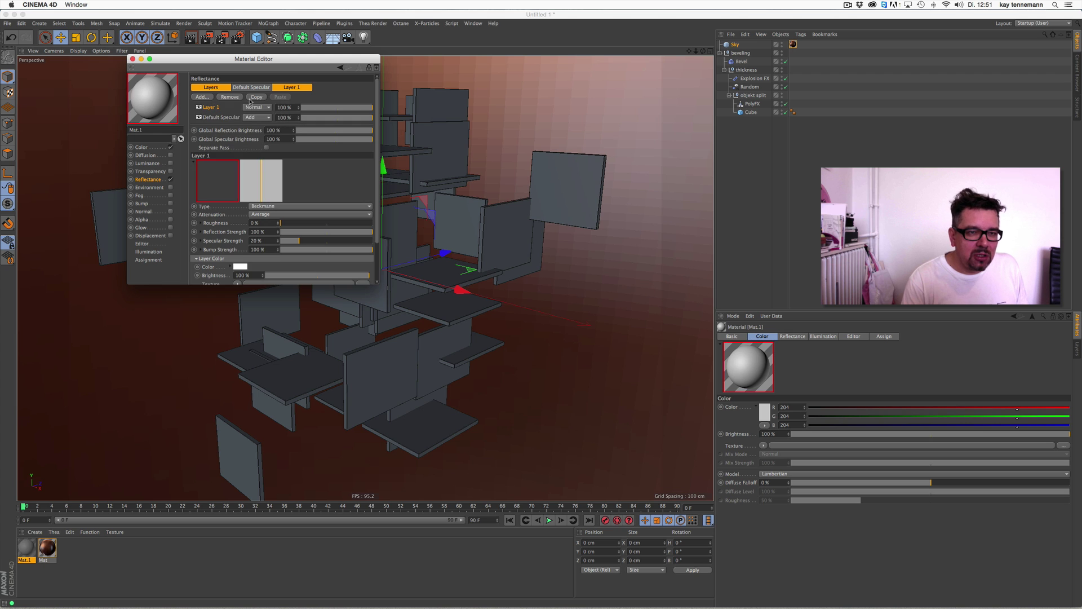
pyautogui.moveTo(379, 286); pyautogui.dragTo(486, 393)
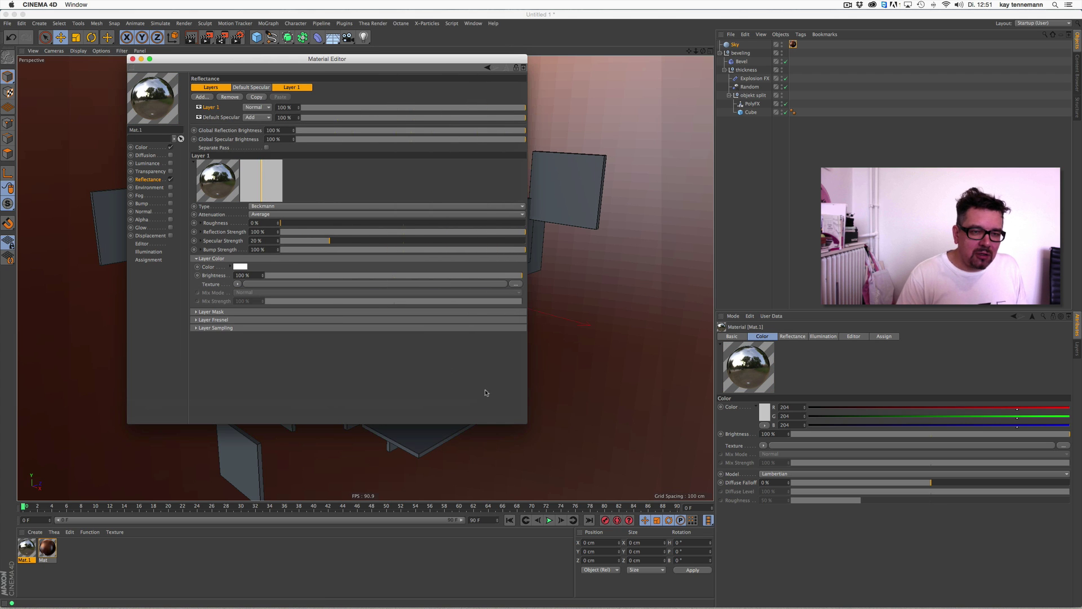
pyautogui.click(133, 59)
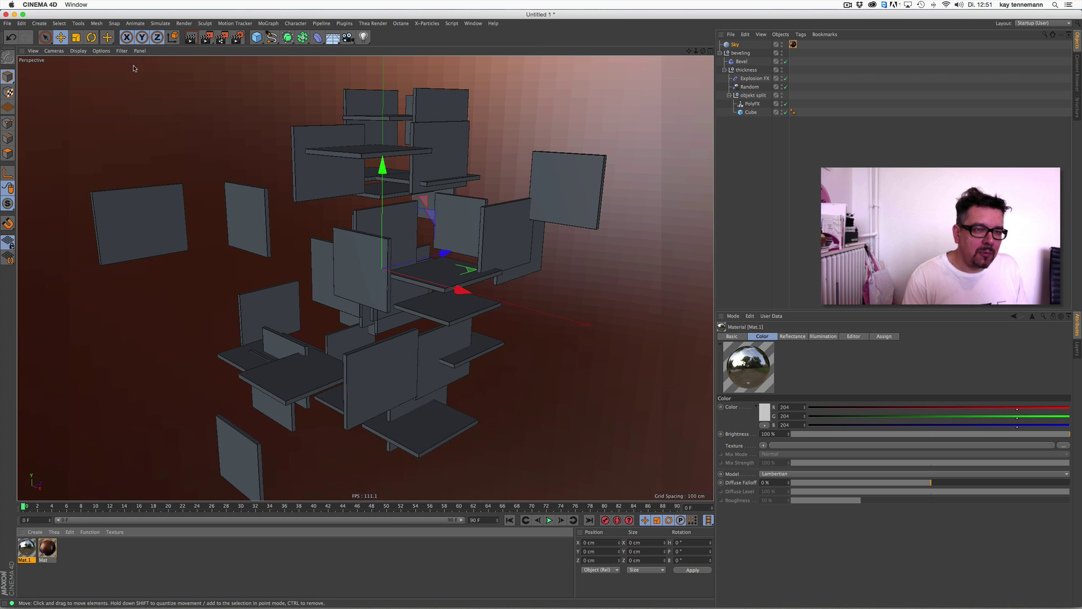
pyautogui.moveTo(29, 546); pyautogui.dragTo(709, 56)
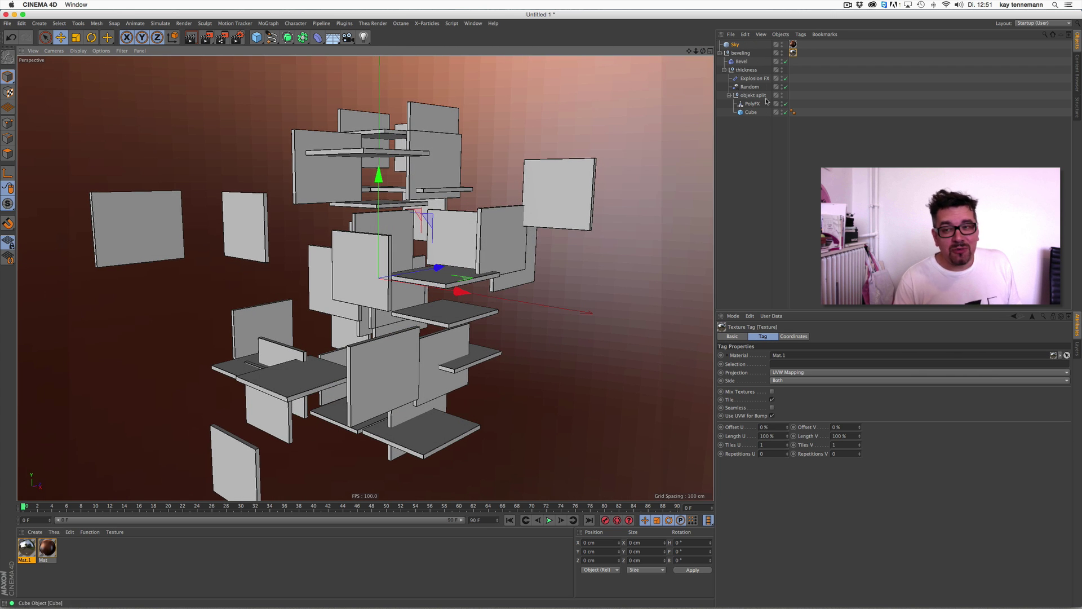
# - Add a Compositing tag to the Sky object and disable Seen by Camera
pyautogui.rightClick(736, 45)
pyautogui.moveTo(738, 47)
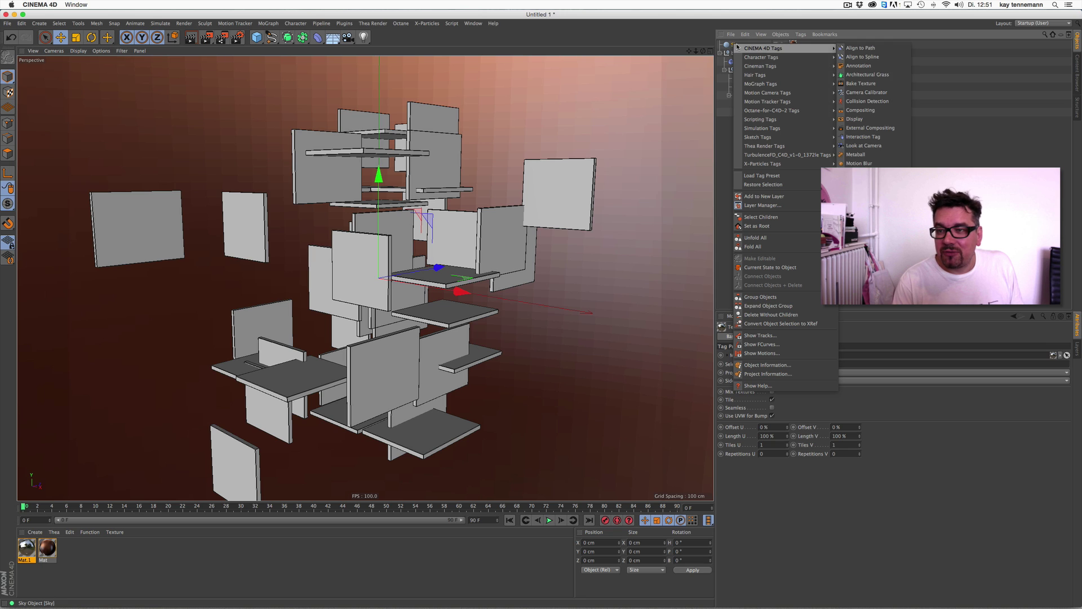
pyautogui.click(889, 110)
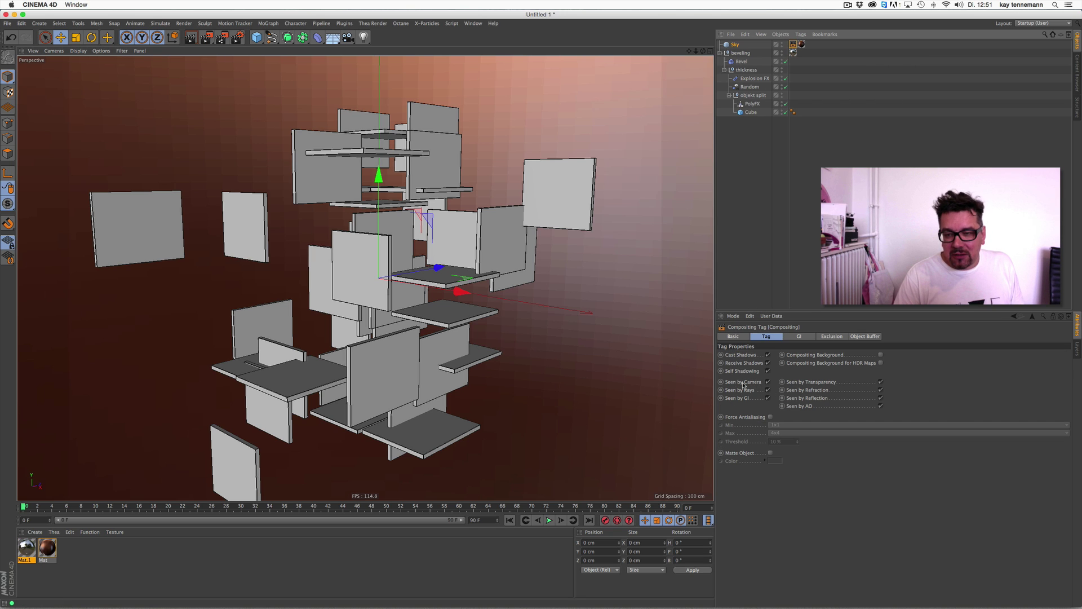
pyautogui.click(768, 382)
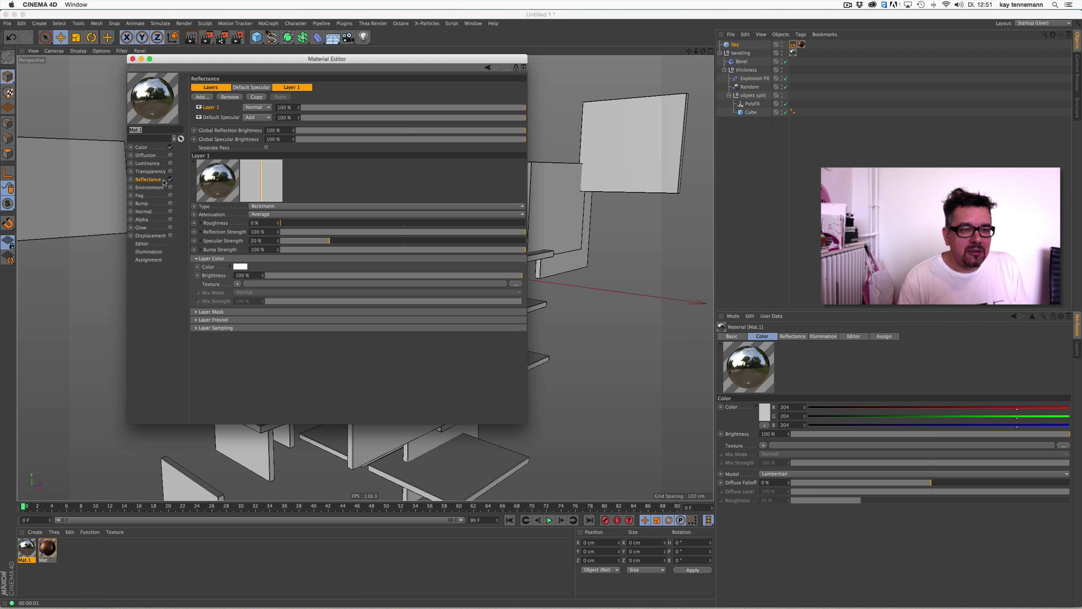
# - Raise the Roughness of Layer 1 in the reflective material's Reflectance channel and render the viewport
pyautogui.click(221, 117)
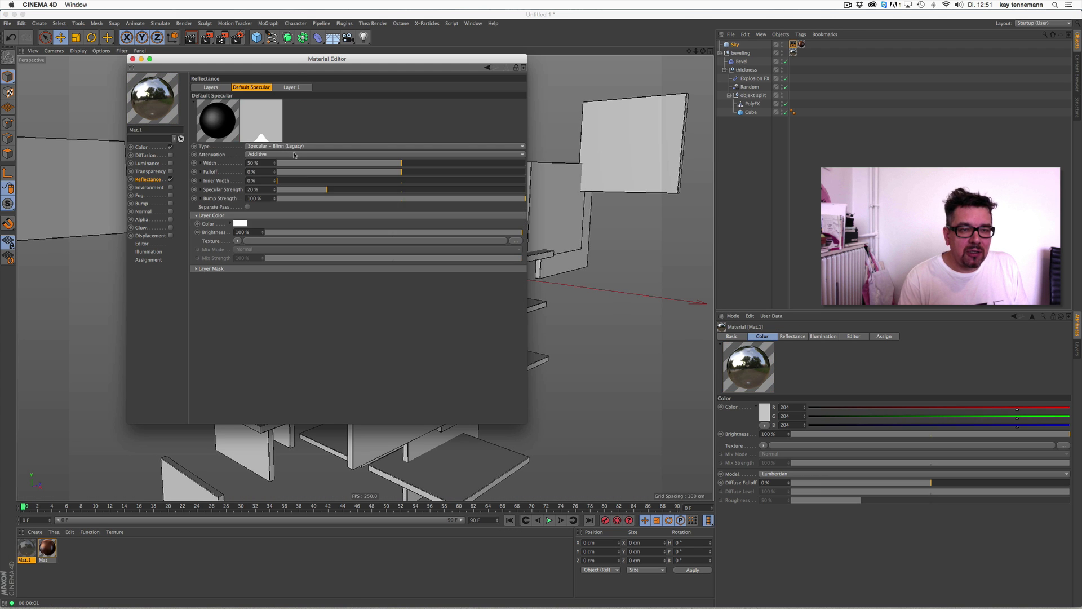
pyautogui.click(292, 88)
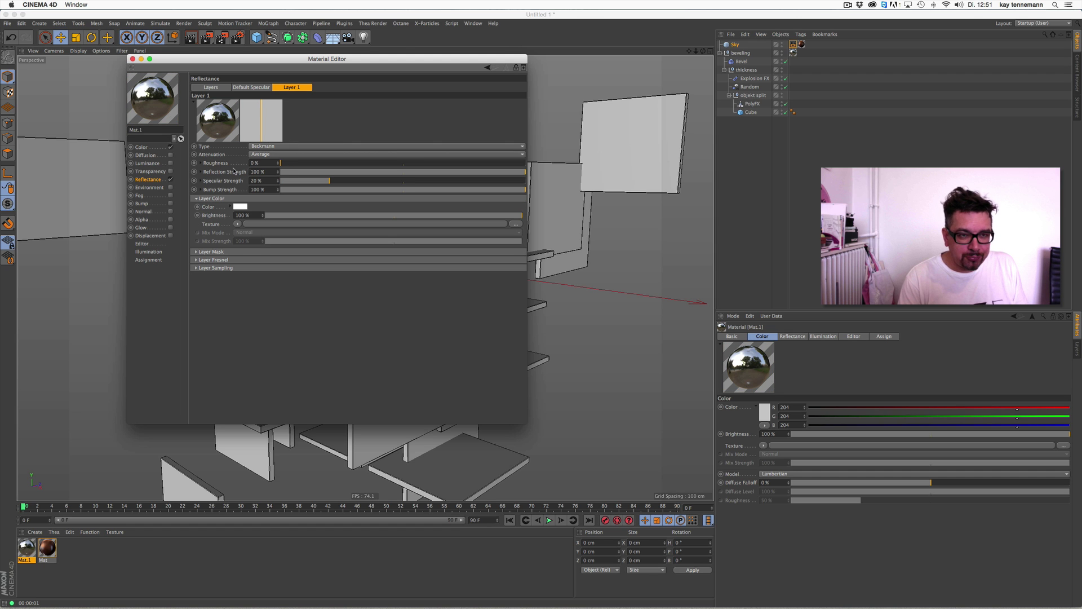
pyautogui.moveTo(302, 162); pyautogui.dragTo(336, 163)
pyautogui.press('super+w')
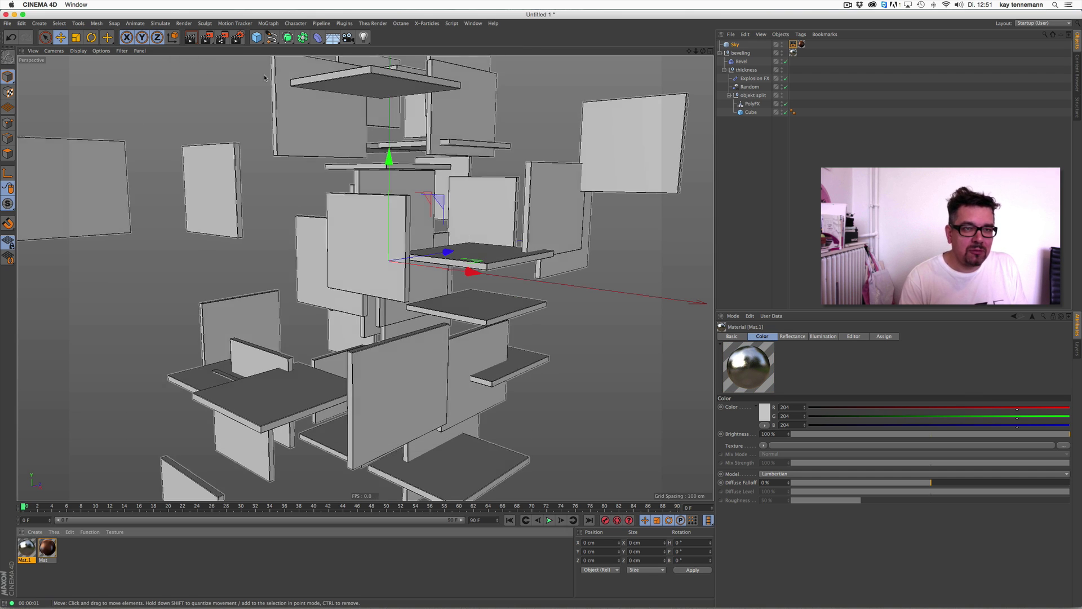
pyautogui.press('super+r')
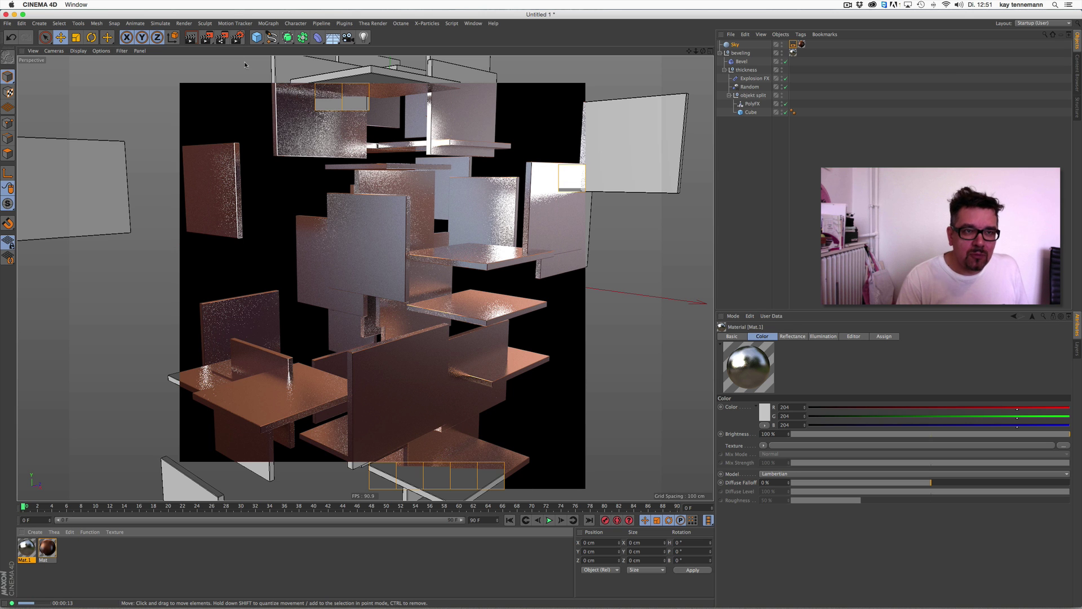
# - Switch the renderer from Standard to Physical in the render settings
pyautogui.click(237, 37)
pyautogui.moveTo(138, 20); pyautogui.dragTo(237, 224)
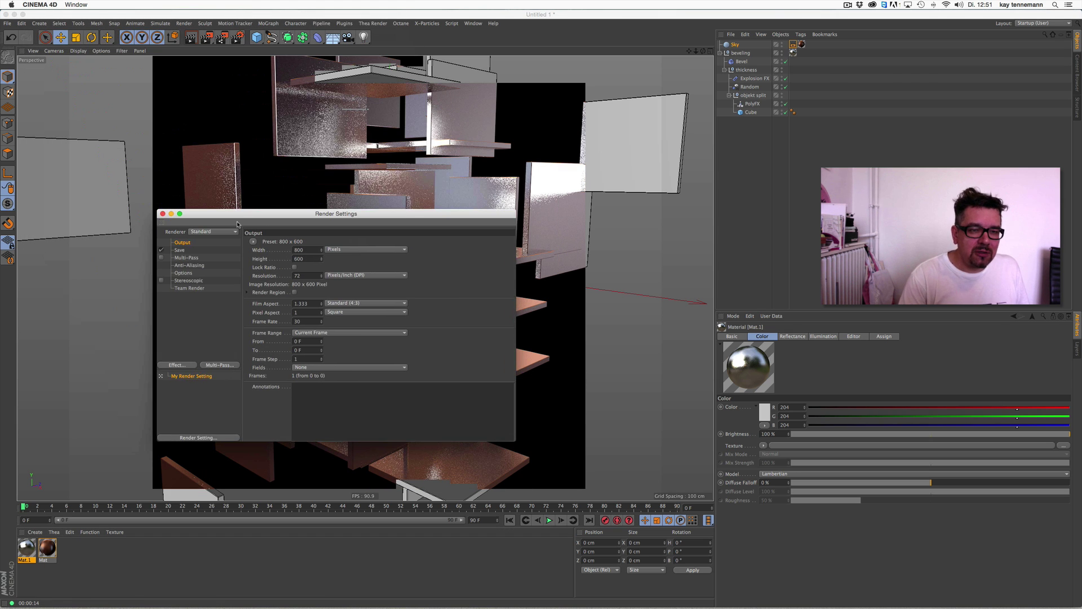
pyautogui.click(212, 232)
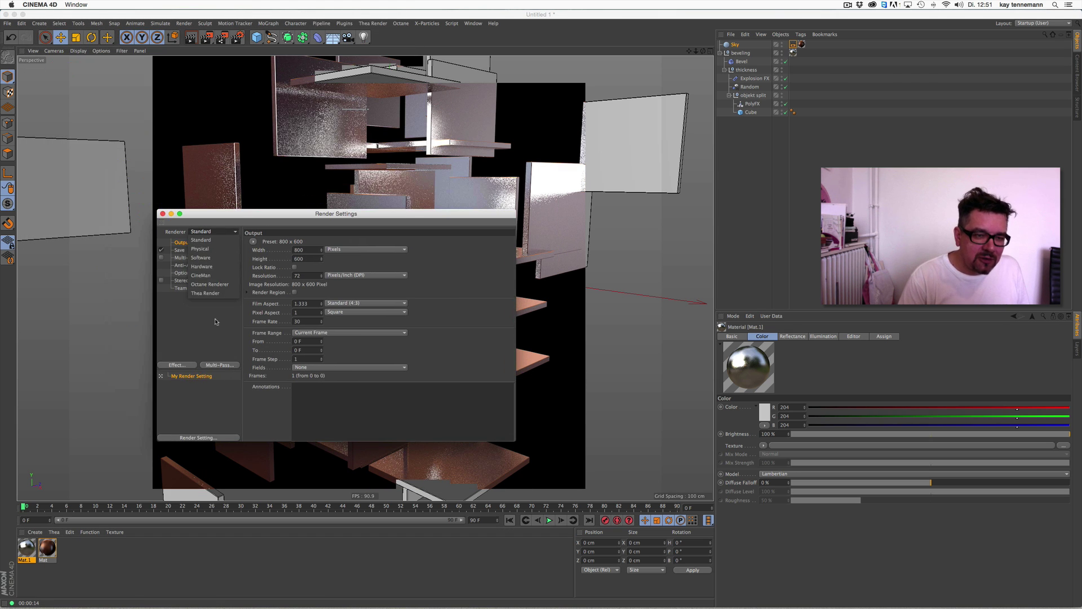
pyautogui.click(221, 251)
# - Set the Physical renderer's Sampling Quality to Automatic, close the render settings and render the viewport
pyautogui.click(184, 295)
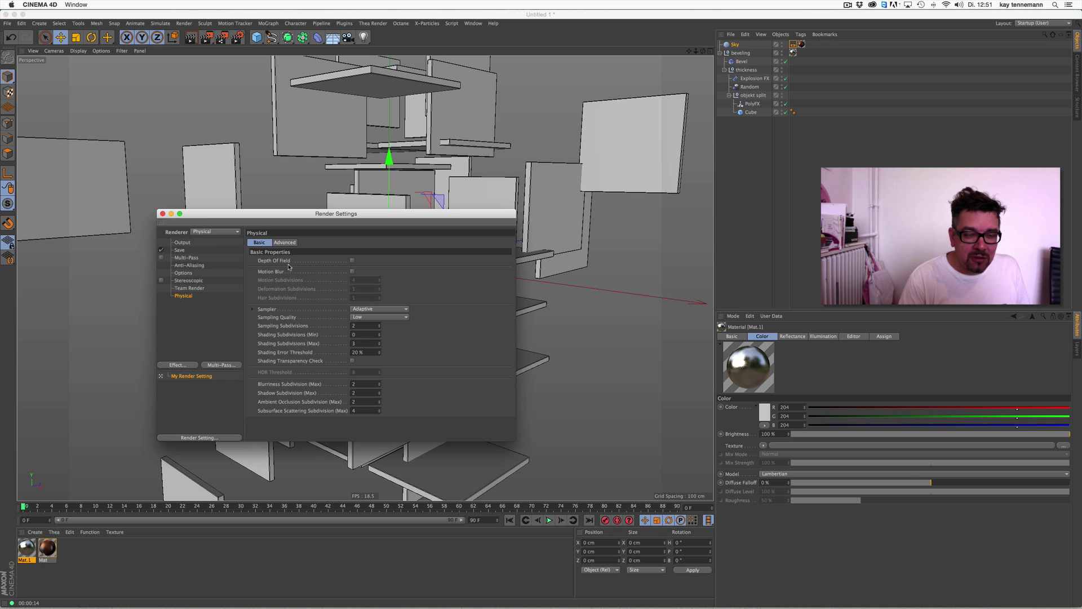
pyautogui.click(378, 317)
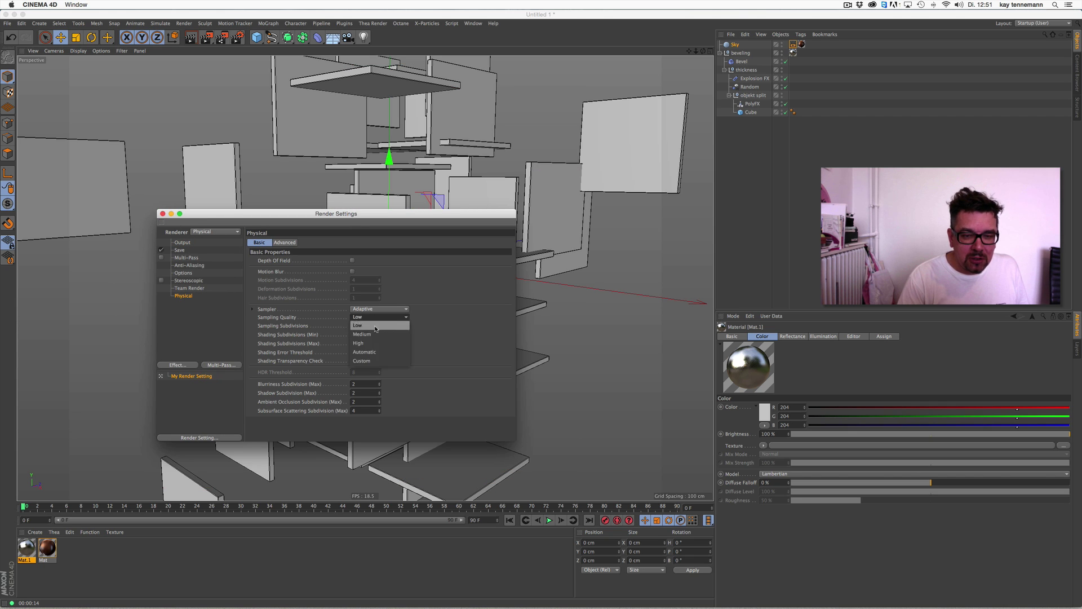
pyautogui.click(372, 364)
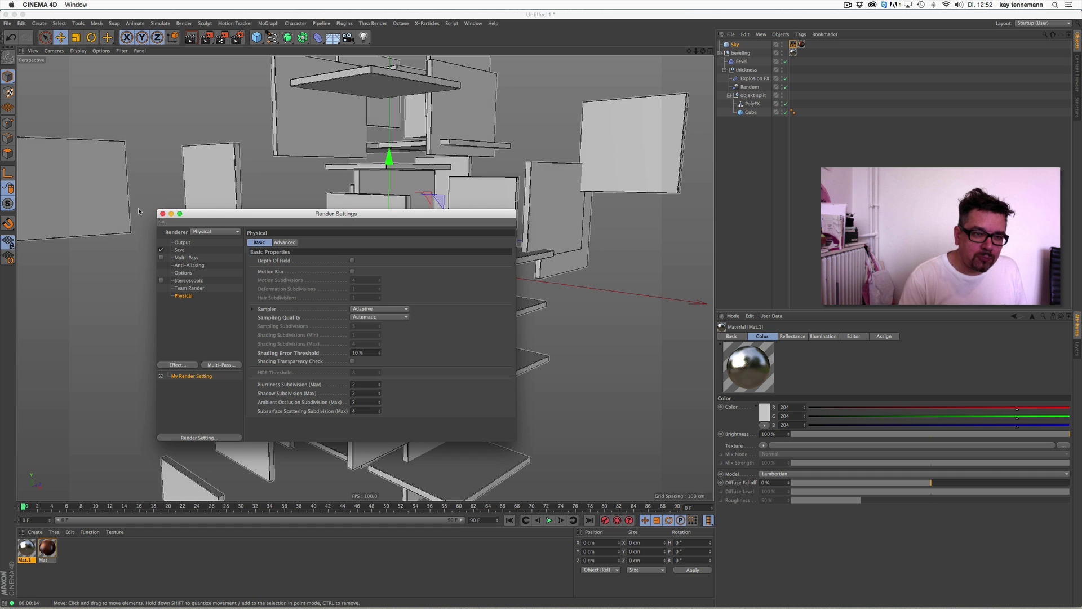
pyautogui.click(162, 213)
pyautogui.click(190, 37)
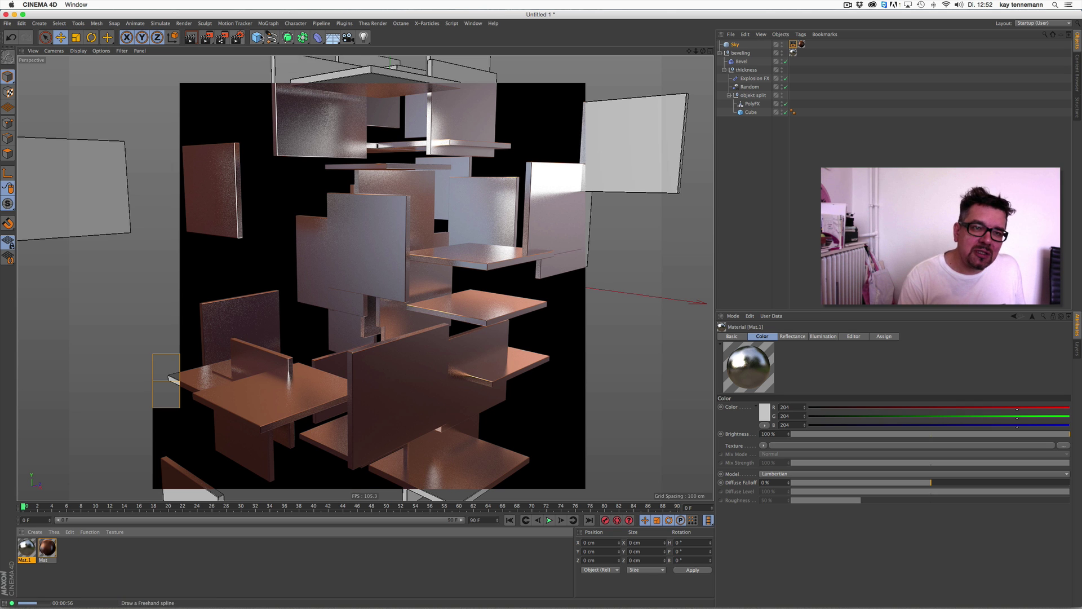
# - Add a Platonic object to the scene and set its Type to Bucky
pyautogui.click(257, 37)
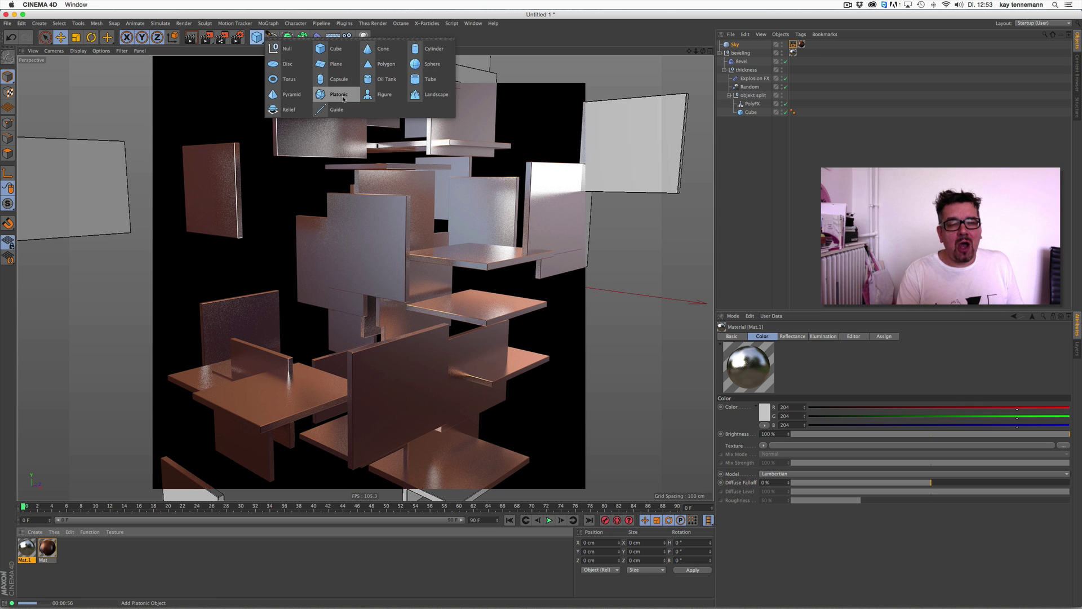
pyautogui.click(343, 100)
pyautogui.click(765, 373)
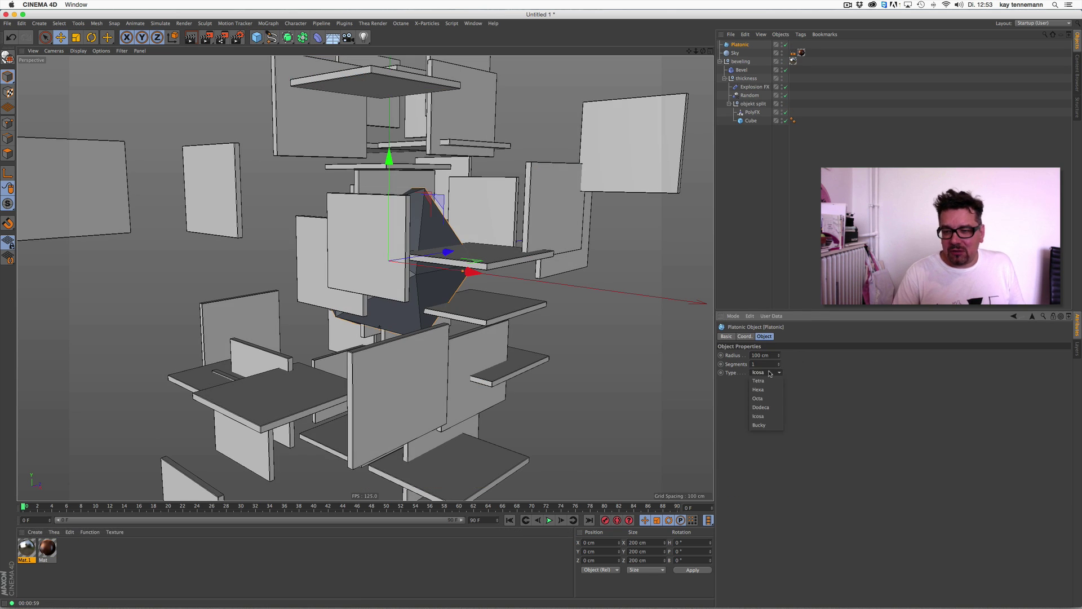
pyautogui.click(766, 425)
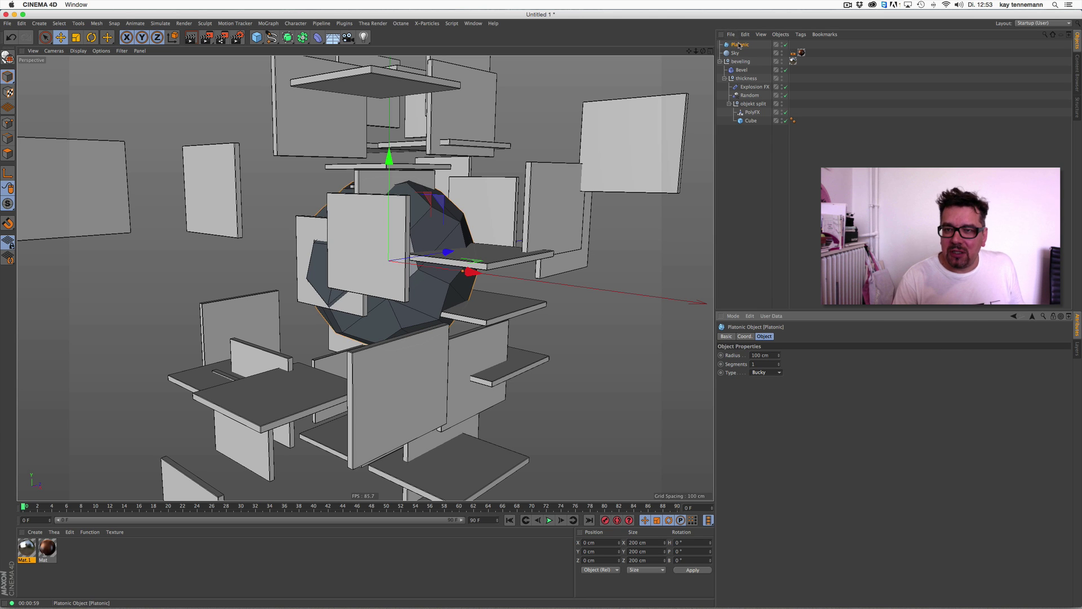
# - Place the Platonic in the "objekt split" null between PolyFX and Cube, and move it about 346 cm along X
pyautogui.moveTo(739, 44); pyautogui.dragTo(750, 121)
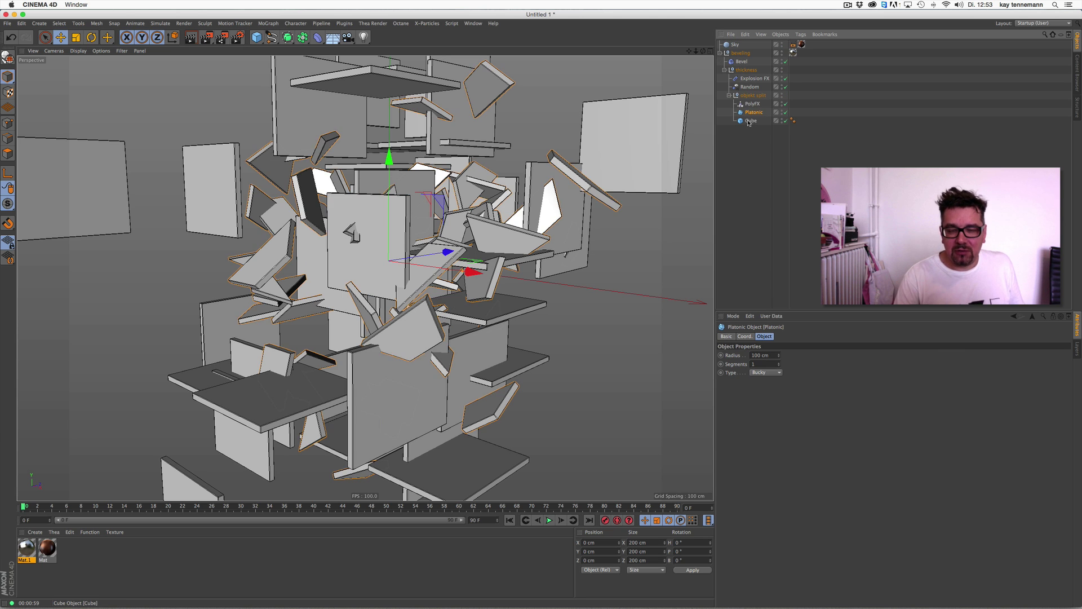
pyautogui.scroll(-5, 455, 285)
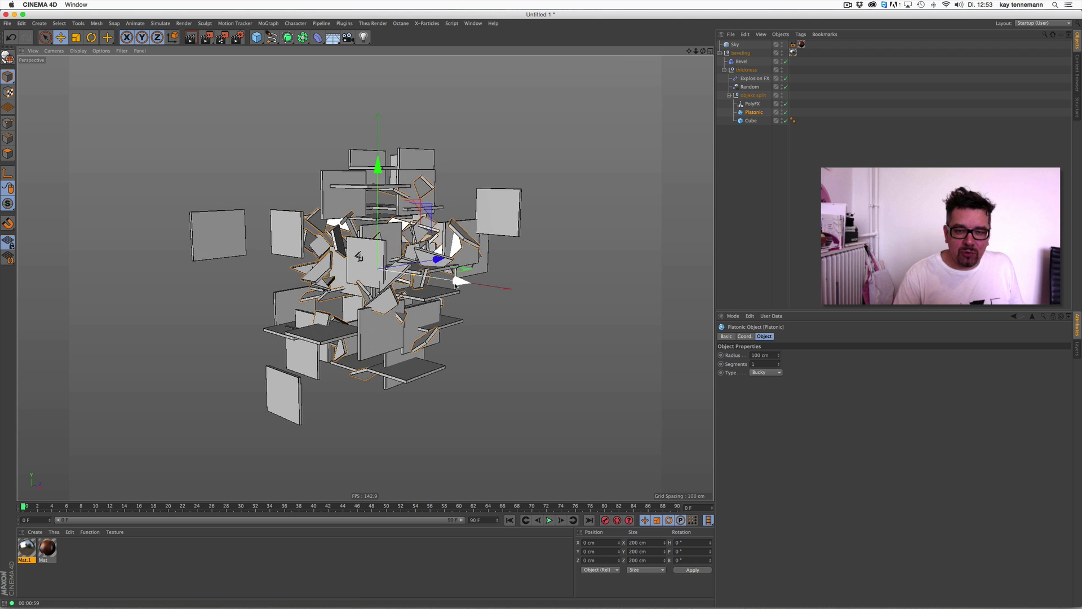
pyautogui.moveTo(455, 284); pyautogui.dragTo(589, 303)
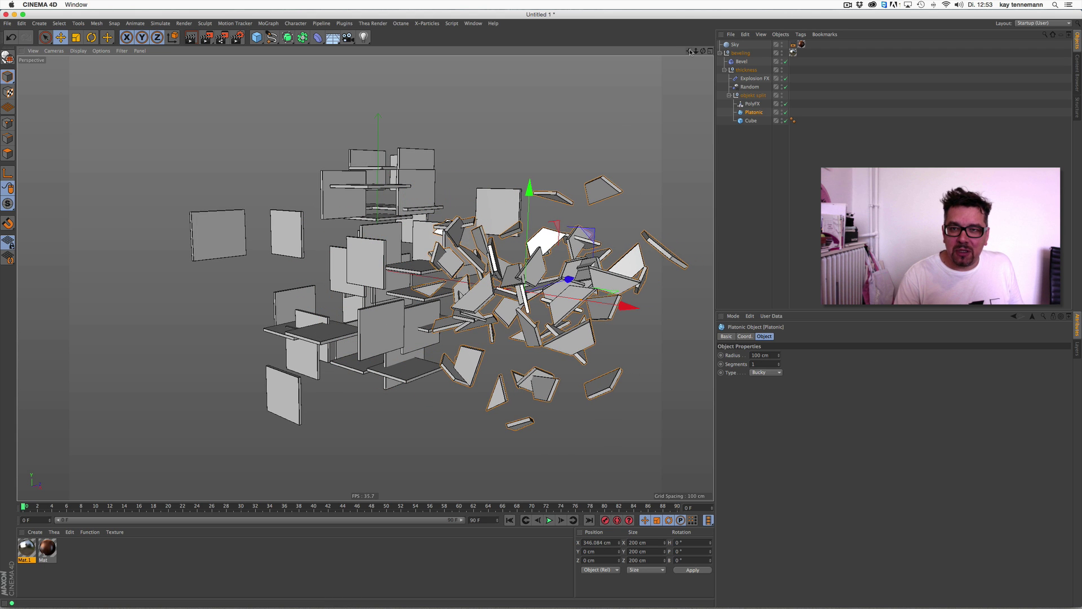
pyautogui.moveTo(690, 51); pyautogui.dragTo(665, 56)
# - Test the Random effector's Strength on both broken-up objects from another angle and show the PolyFX settings
pyautogui.click(750, 87)
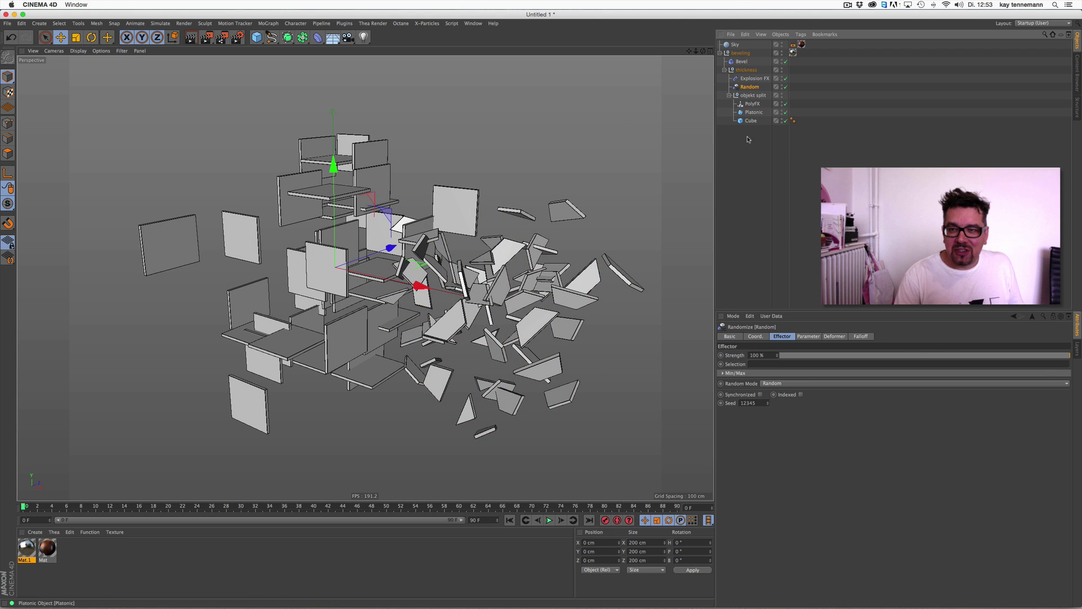
pyautogui.moveTo(1060, 356)
pyautogui.mouseDown()
pyautogui.moveTo(730, 365)
pyautogui.moveTo(1071, 355)
pyautogui.mouseUp()
pyautogui.keyDown('alt'); pyautogui.moveTo(659, 332); pyautogui.dragTo(423, 346); pyautogui.keyUp('alt')
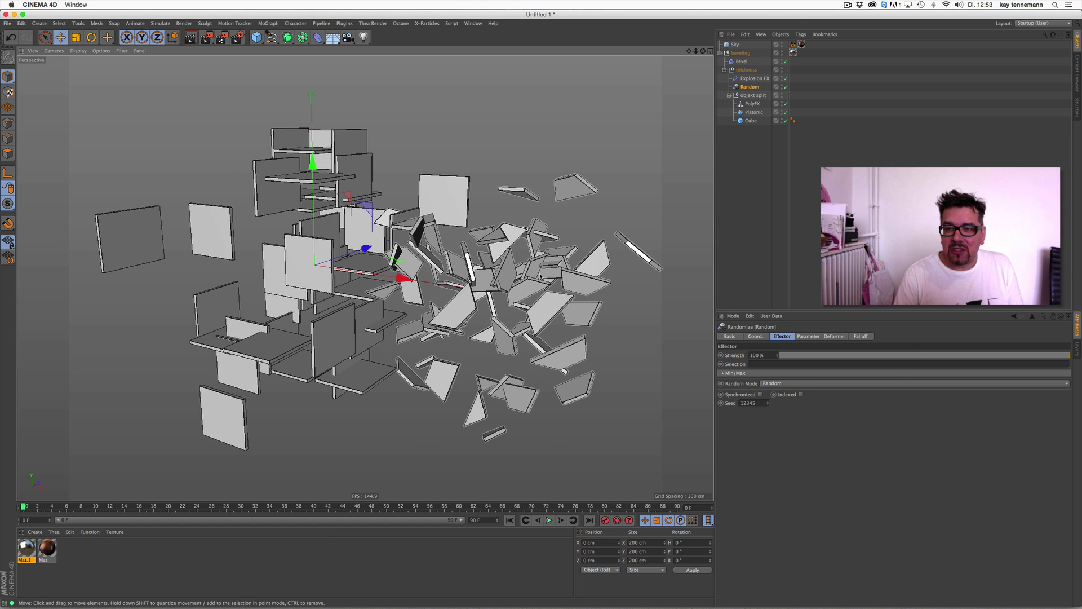
pyautogui.click(752, 104)
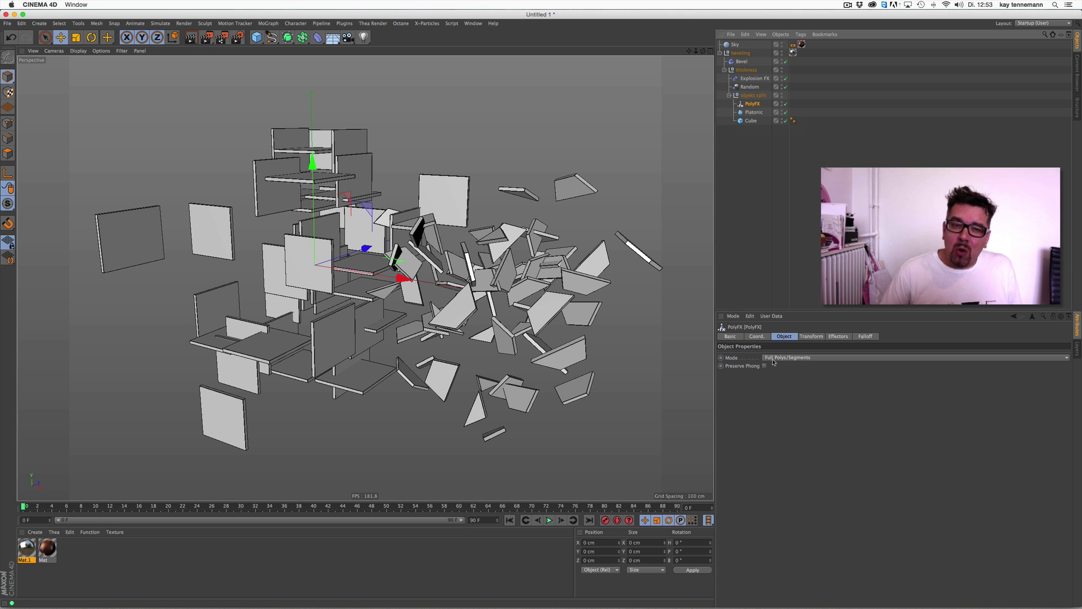
# - Create a new empty project and show all four views
pyautogui.click(7, 23)
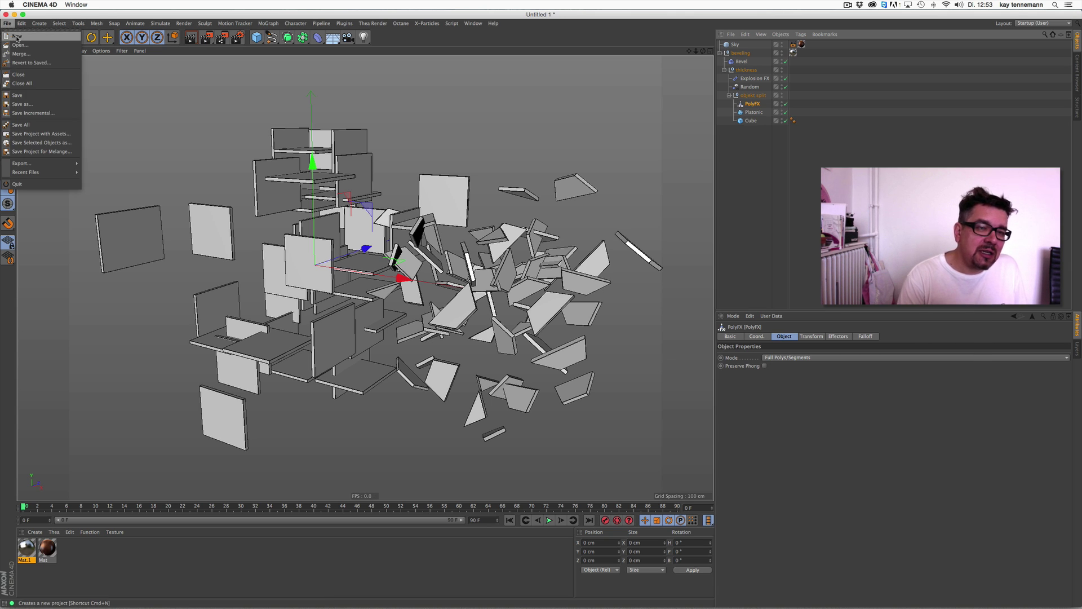
pyautogui.click(17, 36)
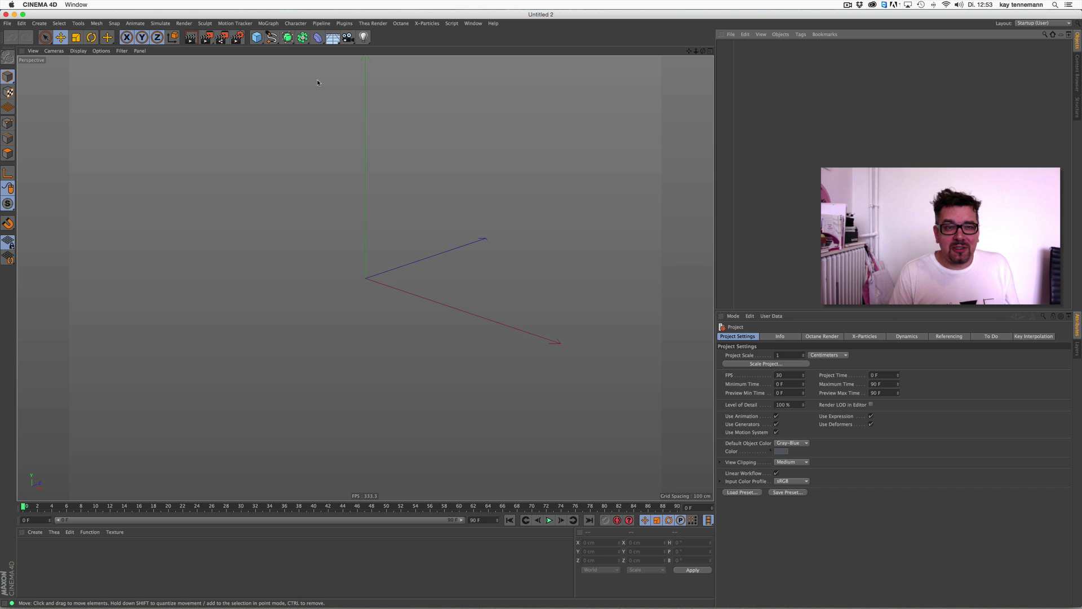
pyautogui.click(711, 51)
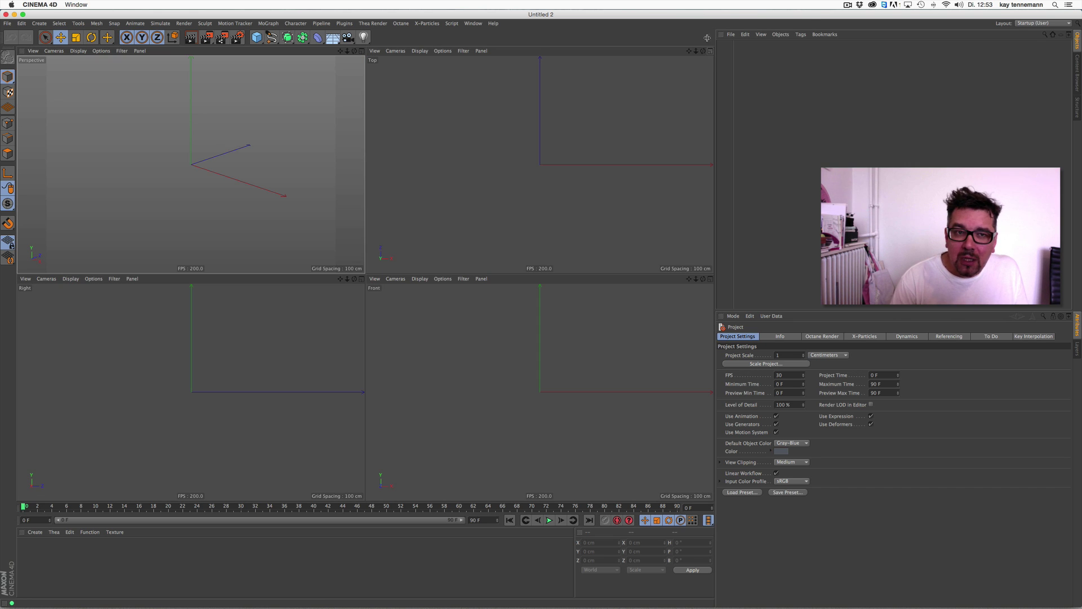
# - Draw a closed four-point linear spline in the Top view, with its first corner at about X 195 cm, Z 199 cm
pyautogui.click(271, 37)
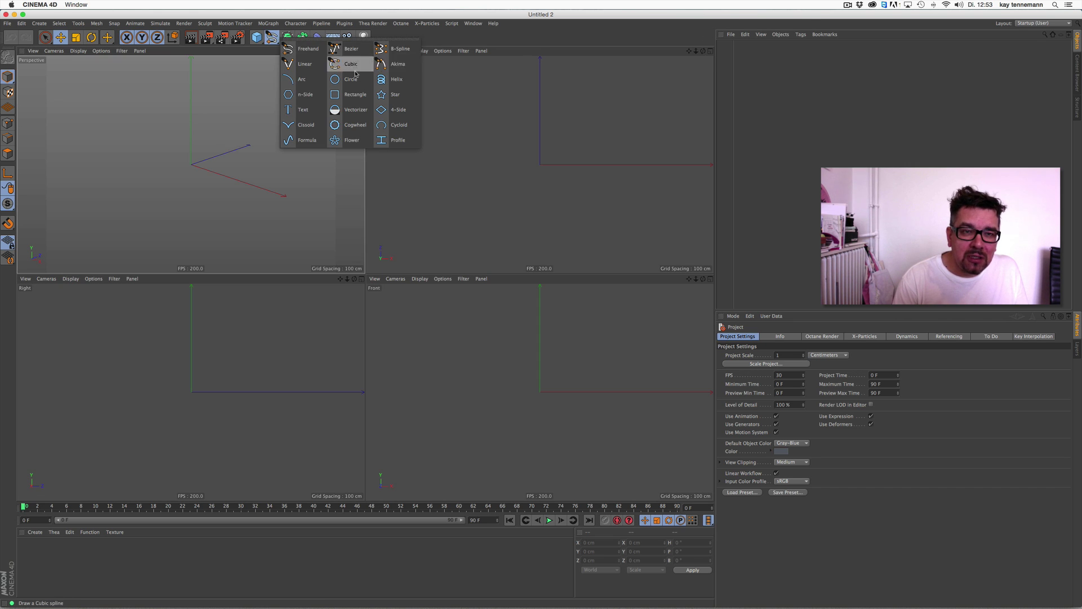
pyautogui.click(301, 64)
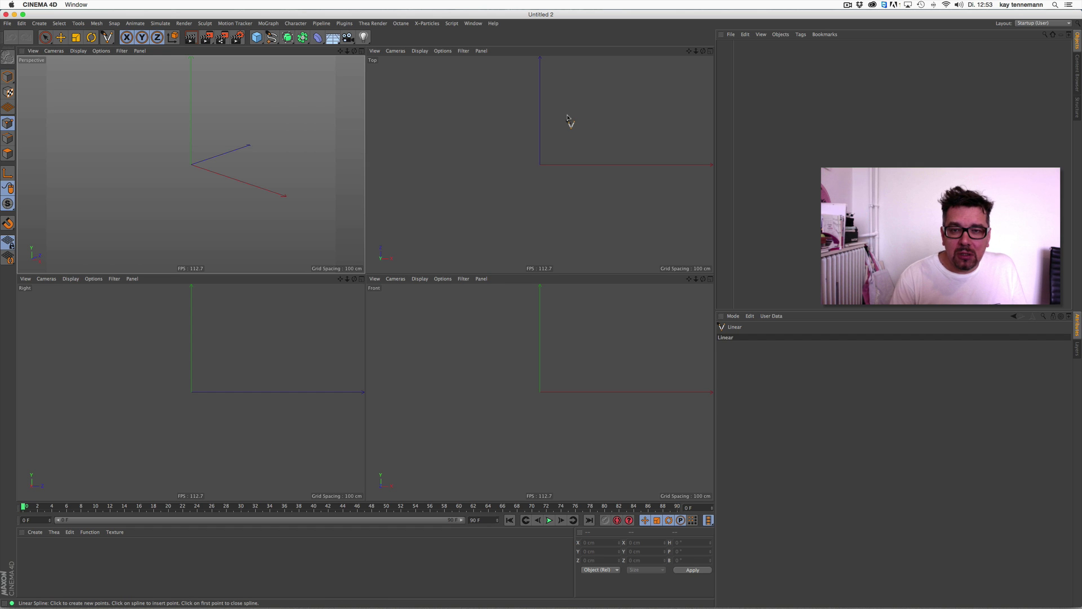
pyautogui.click(596, 108)
pyautogui.click(646, 120)
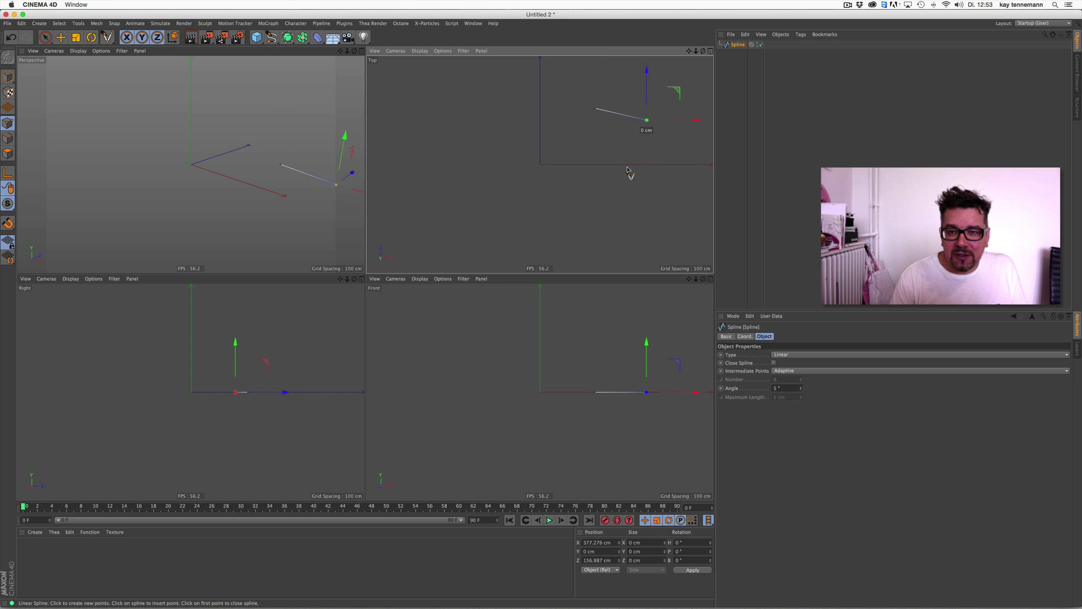
pyautogui.click(626, 172)
pyautogui.click(582, 163)
pyautogui.click(596, 108)
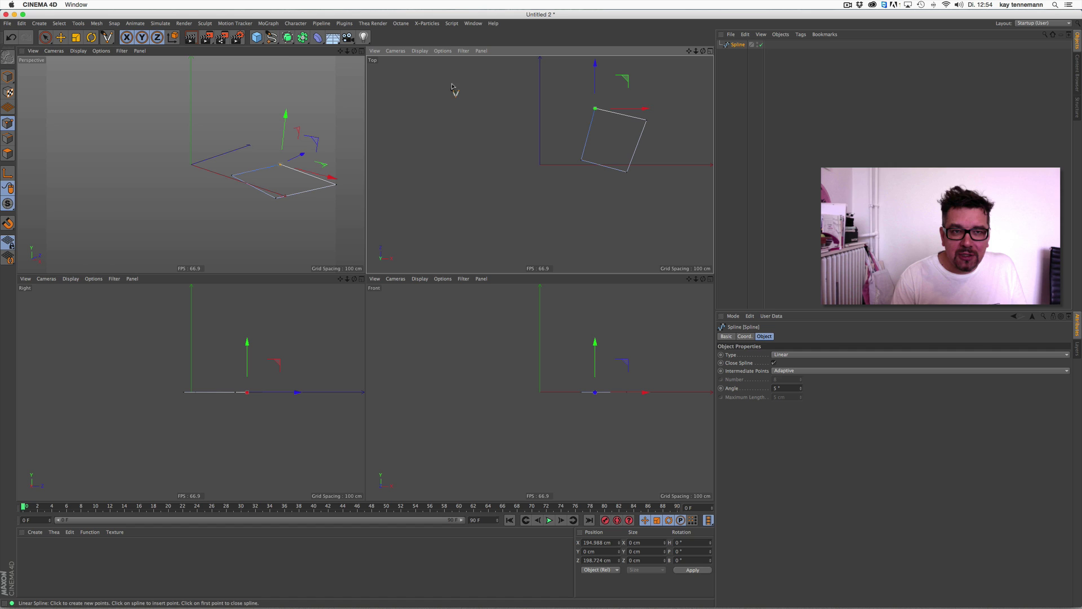
# - Draw a second linear spline in the Top view as a closed triangle, starting at about X -177 cm, Z 230 cm
pyautogui.click(273, 37)
pyautogui.click(301, 64)
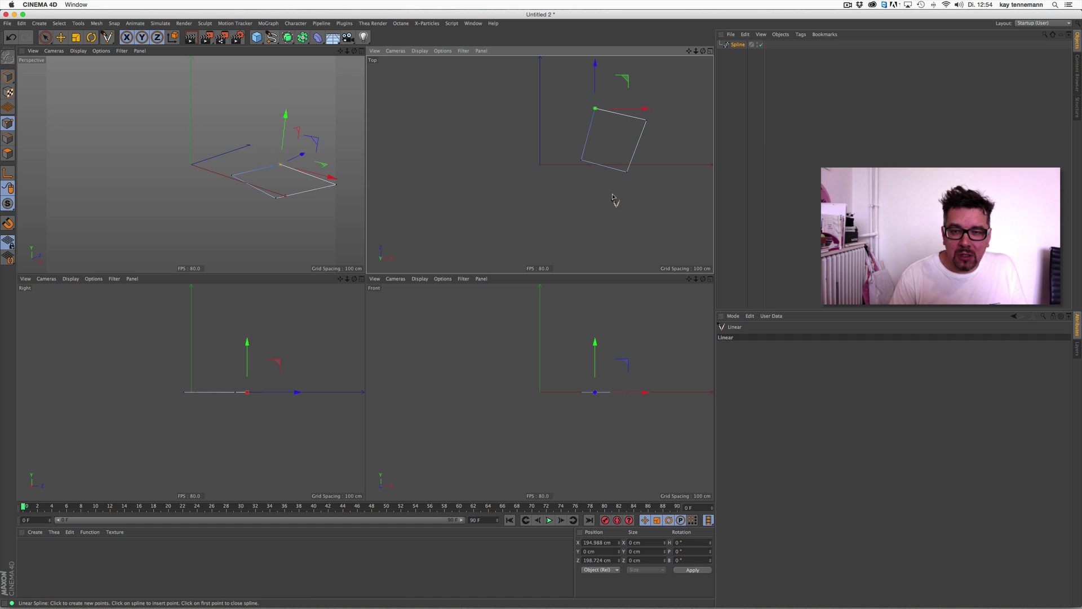
pyautogui.click(489, 100)
pyautogui.click(520, 138)
pyautogui.click(450, 149)
pyautogui.click(490, 100)
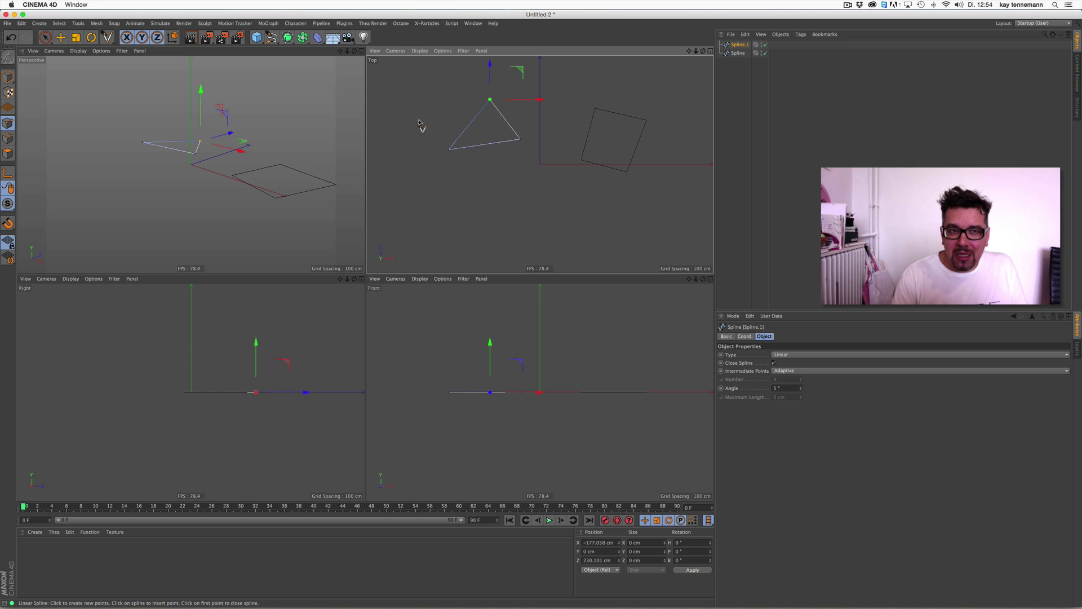
# - Draw a third linear spline in the Top view as a closed six-point polygon, starting at about X 37 cm, Z -13 cm
pyautogui.click(550, 168)
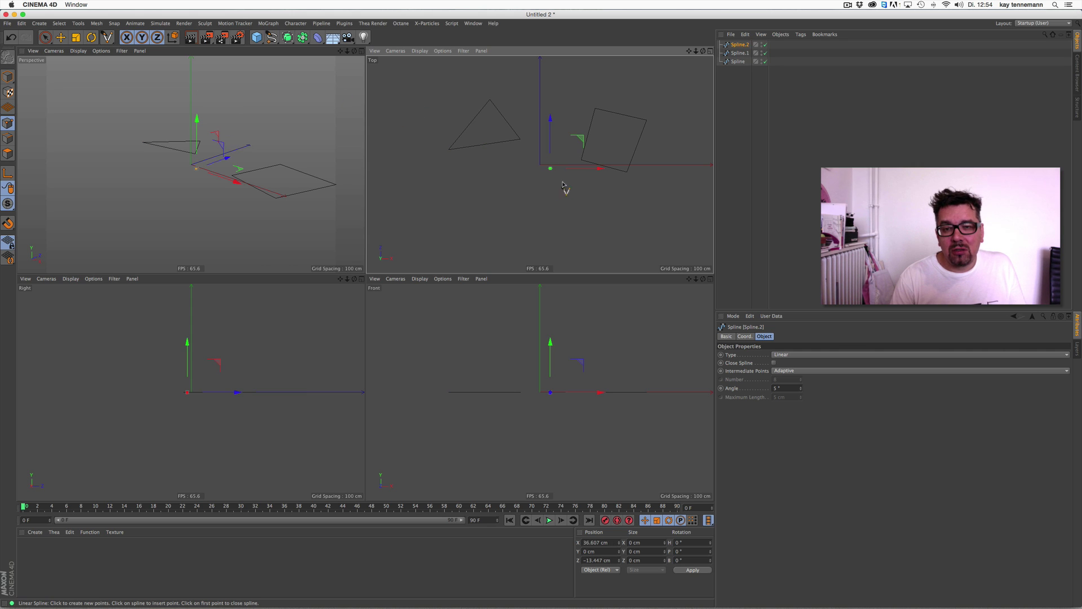
pyautogui.click(590, 200)
pyautogui.click(577, 242)
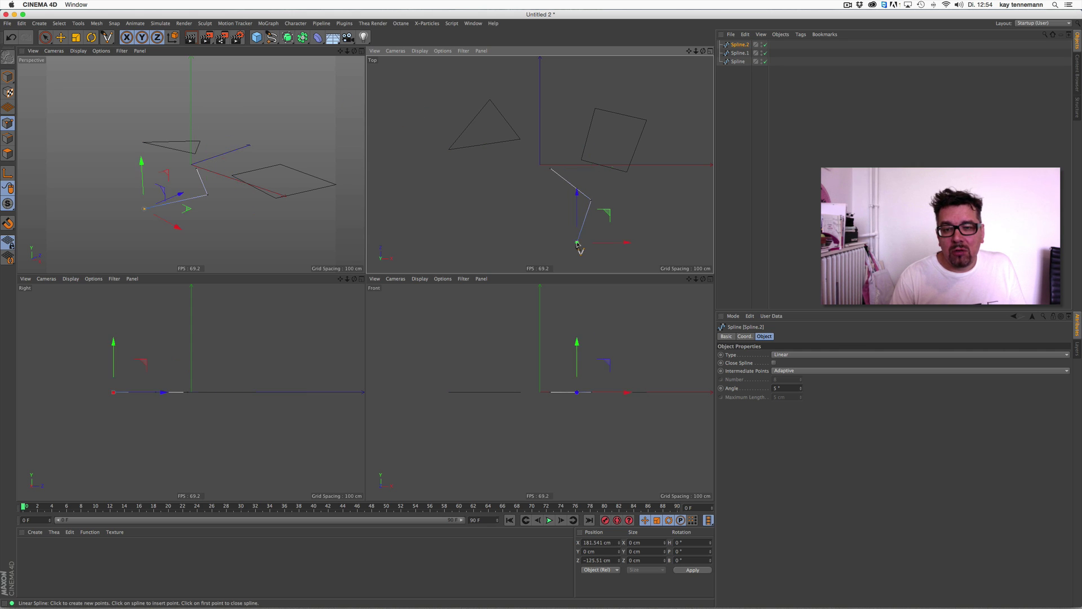
pyautogui.click(514, 261)
pyautogui.click(491, 221)
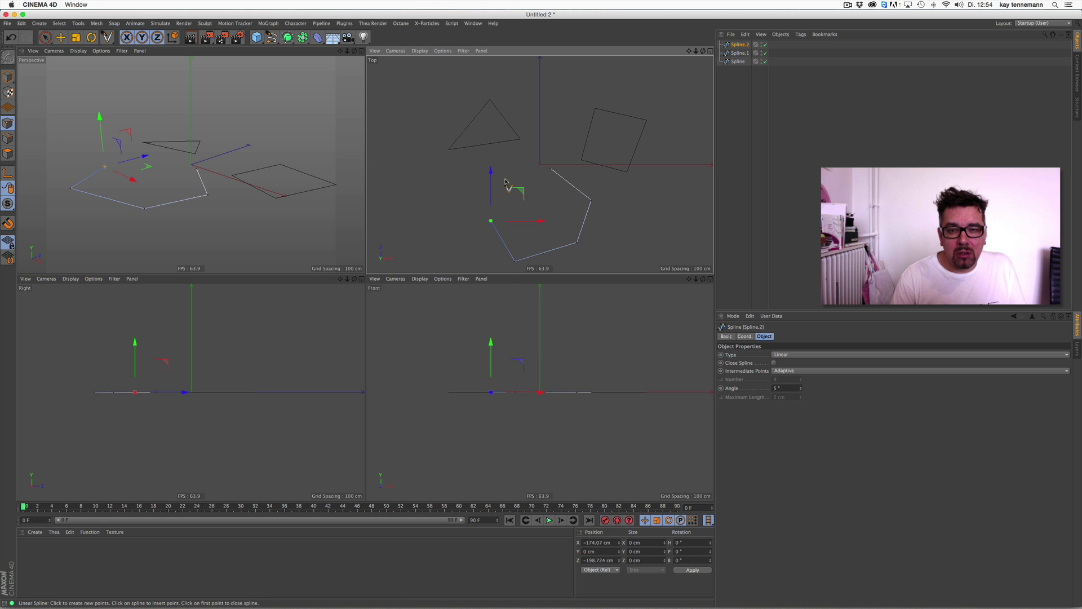
pyautogui.click(506, 179)
pyautogui.click(550, 169)
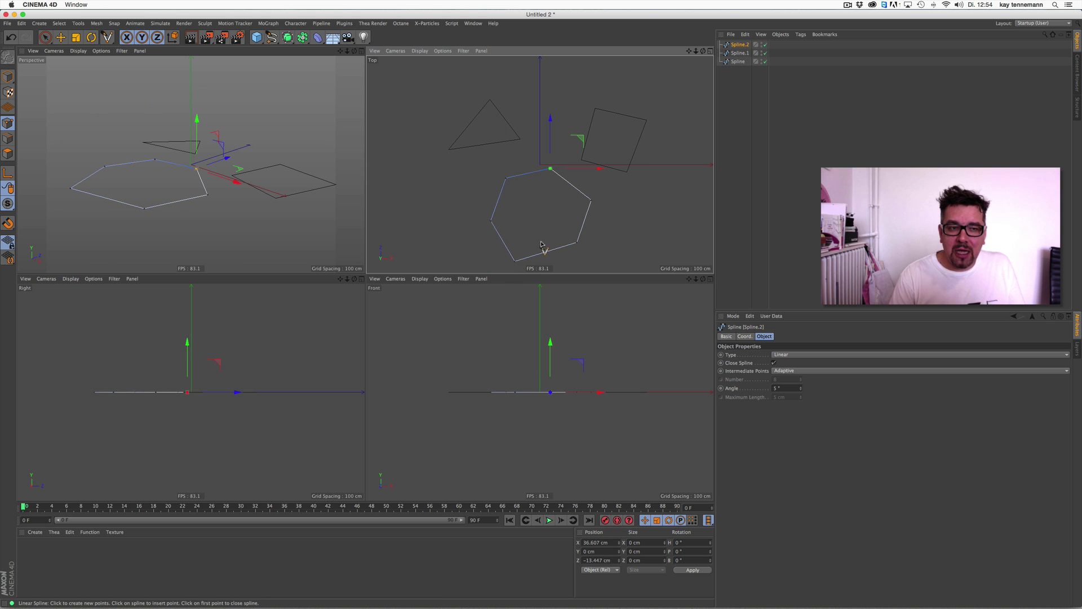
# - Maximize the perspective view, add an Extrude object and make all three splines its children
pyautogui.click(362, 50)
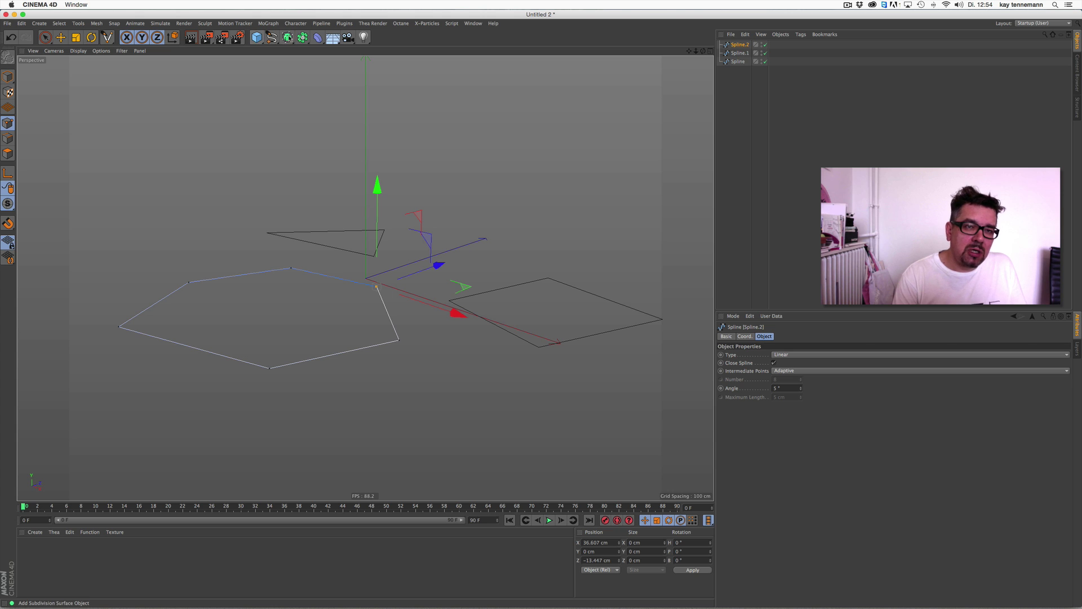
pyautogui.moveTo(288, 38); pyautogui.dragTo(416, 53)
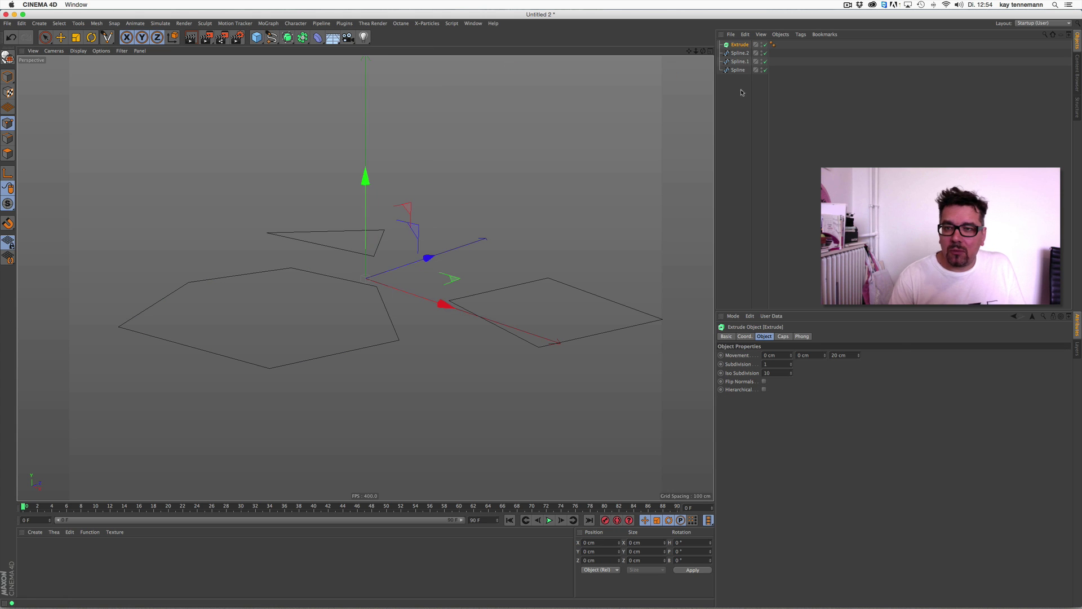
pyautogui.keyDown('shift'); pyautogui.click(743, 70); pyautogui.keyUp('shift')
pyautogui.moveTo(743, 61); pyautogui.dragTo(737, 47)
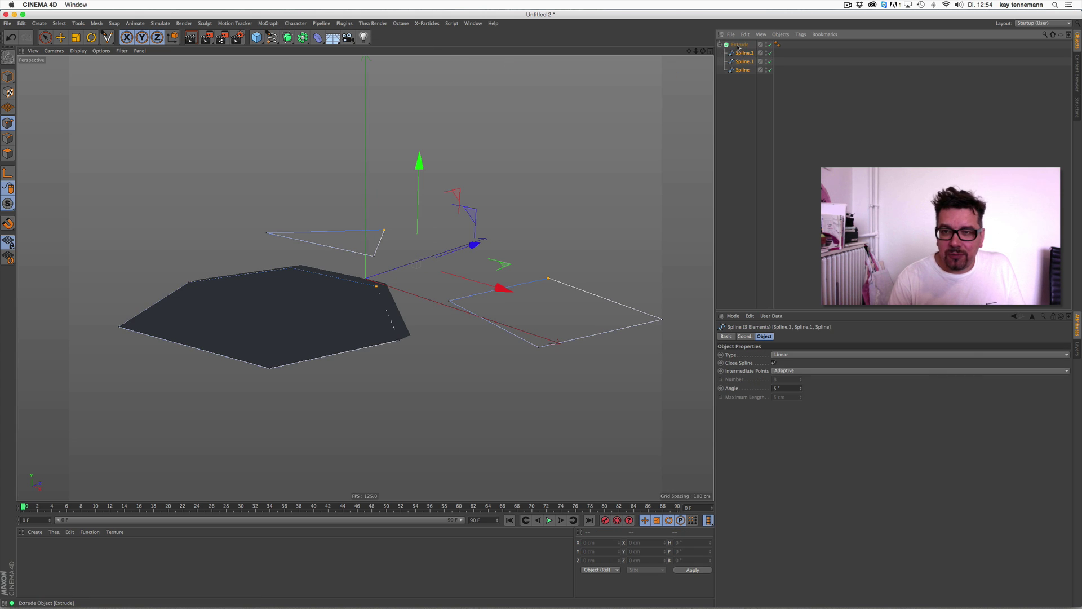
# - Enable Hierarchical on the Extrude object and set its Z Movement to 0 cm
pyautogui.click(738, 45)
pyautogui.click(764, 389)
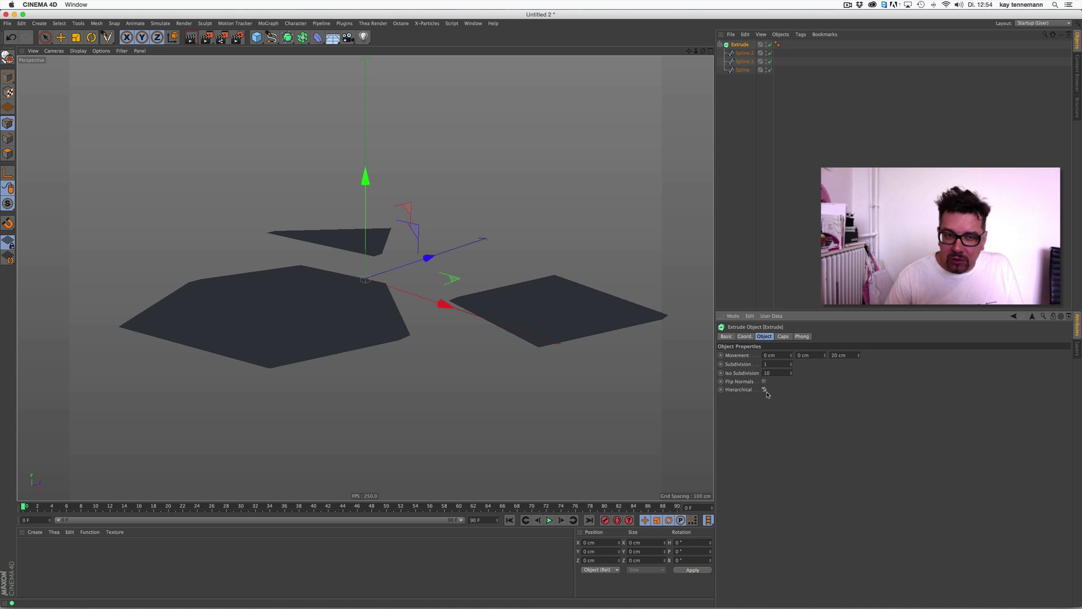
pyautogui.click(834, 356)
pyautogui.doubleClick(833, 355)
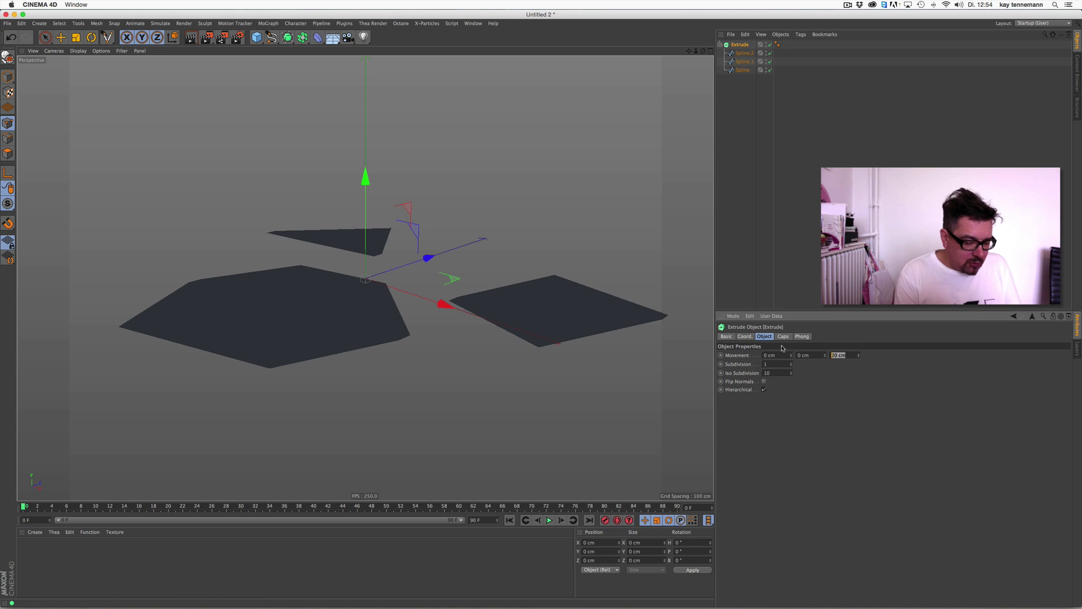
pyautogui.write('0')
pyautogui.press('Return')
# - Display the flat extruded shapes in the perspective view as shaded surfaces with edge lines
pyautogui.keyDown('alt'); pyautogui.moveTo(369, 326); pyautogui.dragTo(370, 362); pyautogui.keyUp('alt')
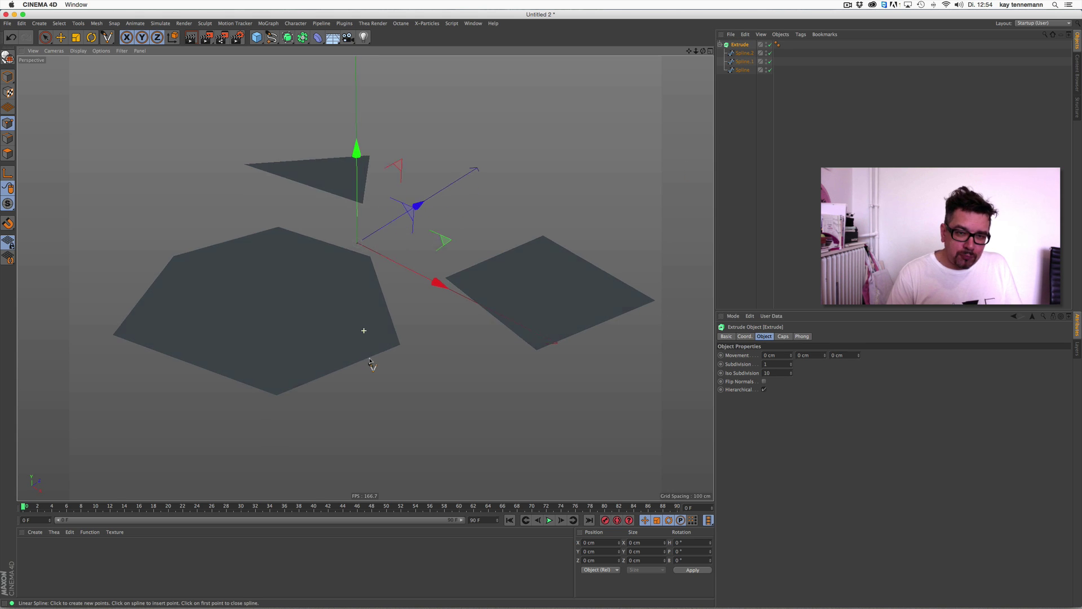
pyautogui.click(78, 50)
pyautogui.click(83, 72)
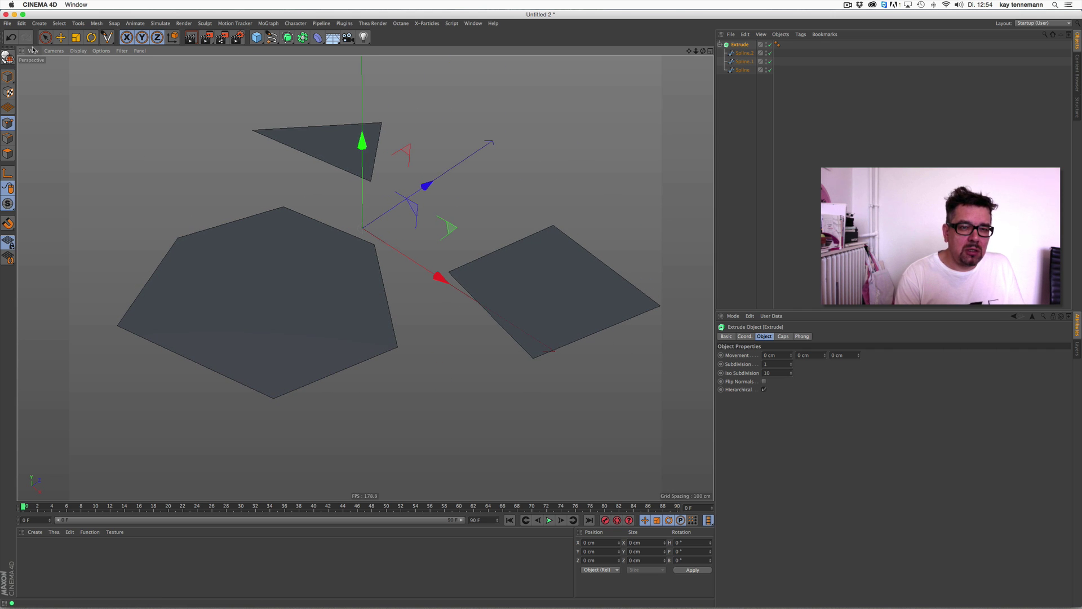
# - Add a Null object and make the Extrude object with its three splines a child of it
pyautogui.click(60, 23)
pyautogui.moveTo(83, 27)
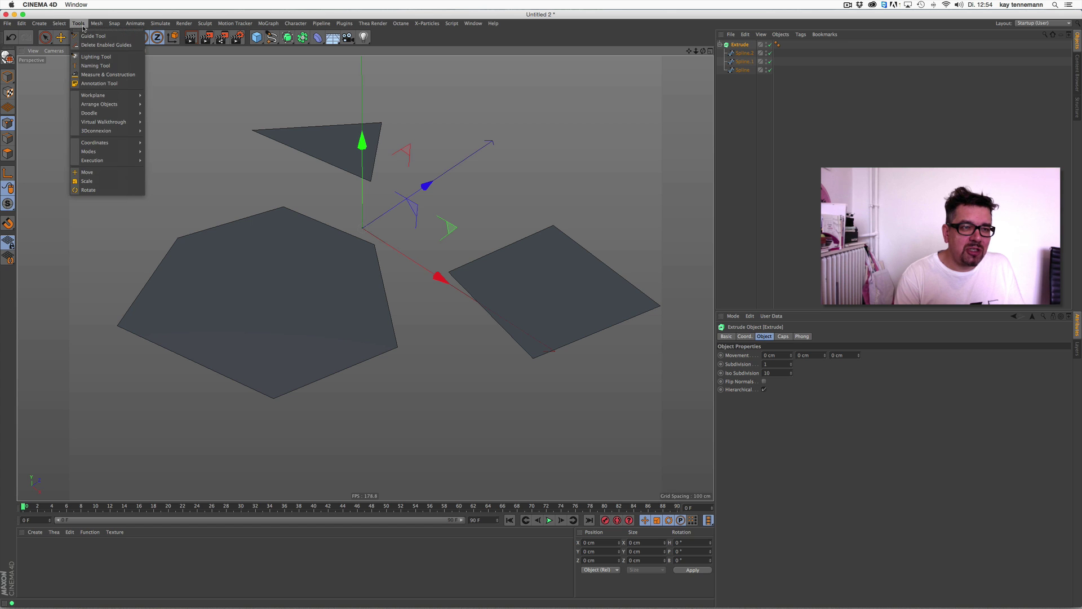
pyautogui.moveTo(93, 96)
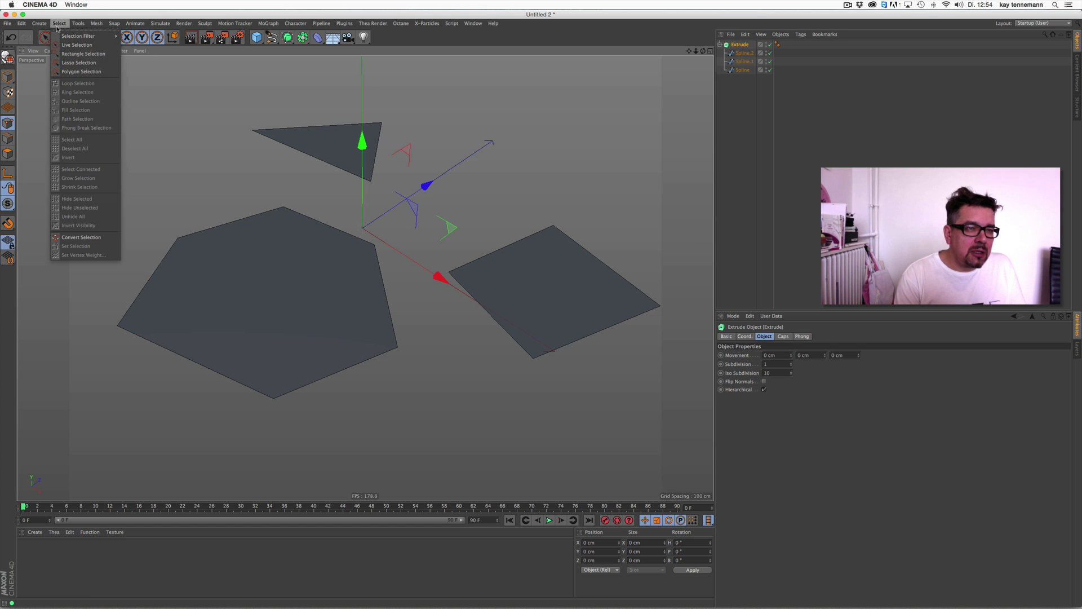
pyautogui.moveTo(44, 36)
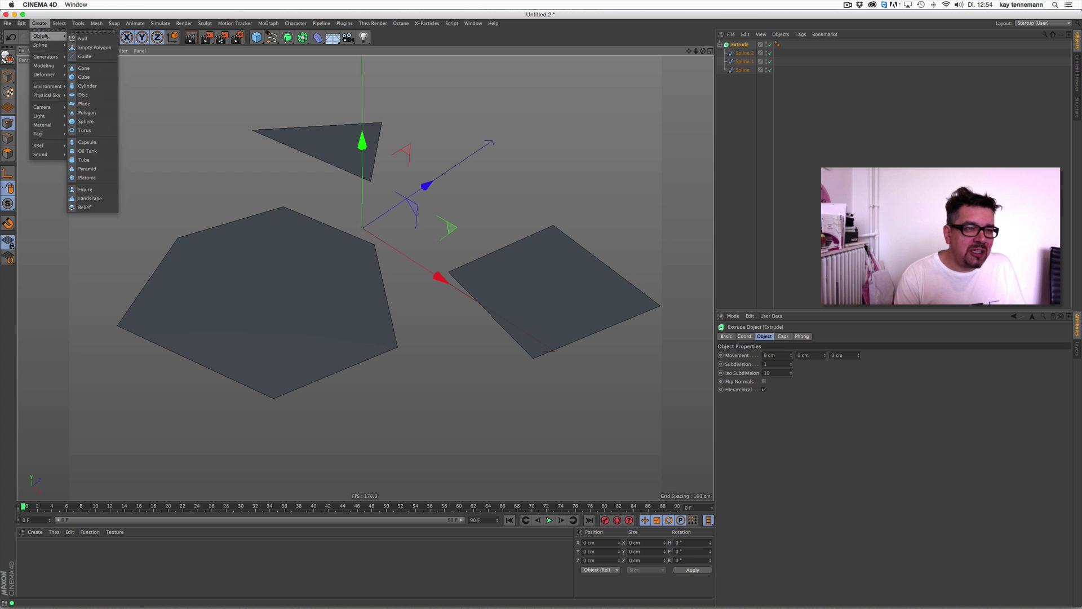
pyautogui.click(84, 40)
pyautogui.scroll(-3, 697, 74)
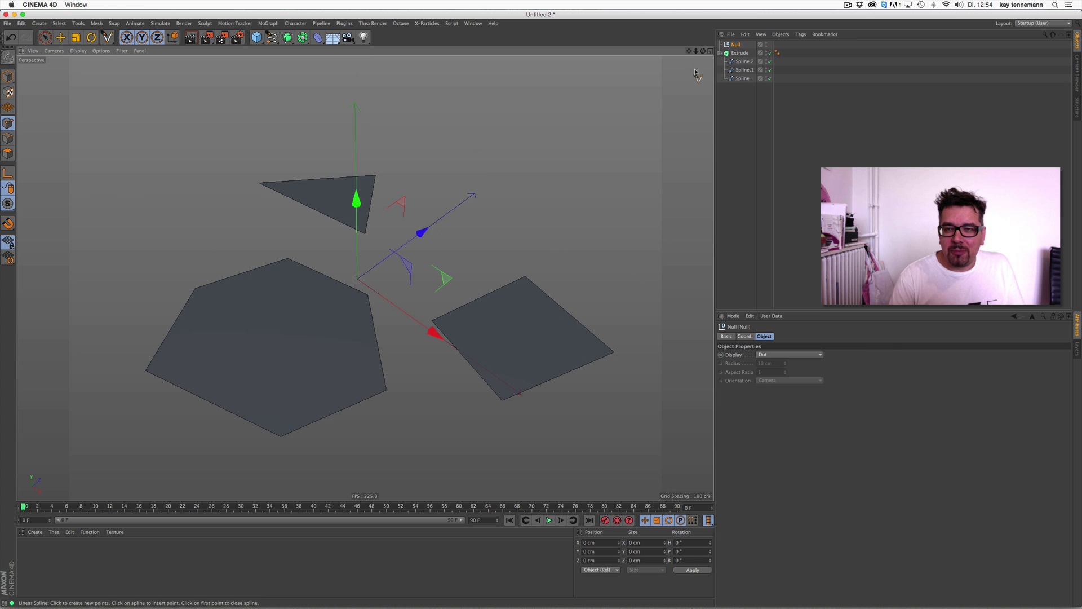
pyautogui.moveTo(703, 52); pyautogui.dragTo(703, 64)
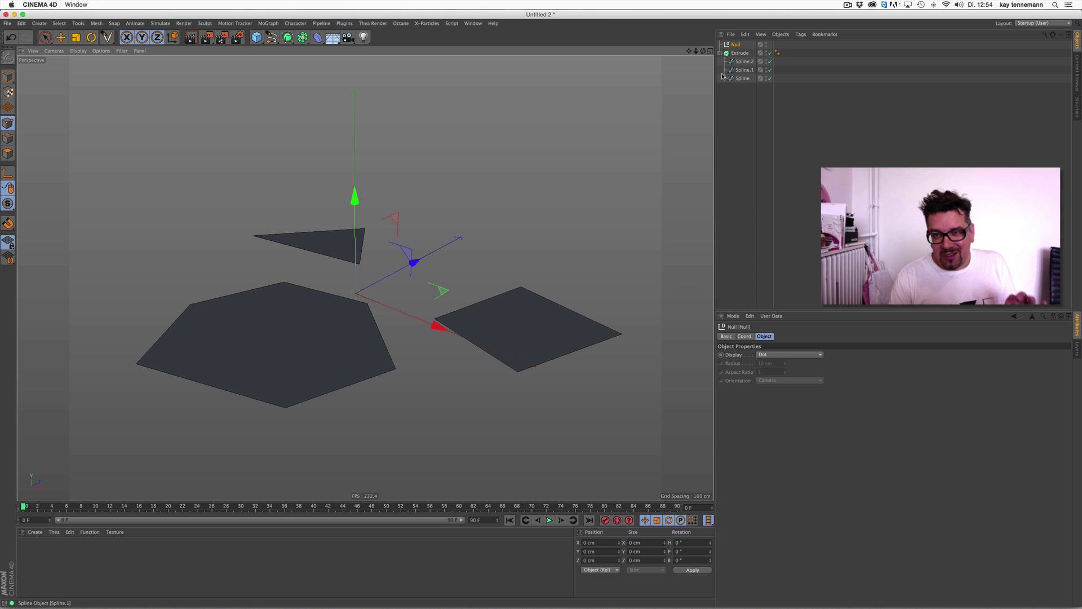
pyautogui.moveTo(740, 52); pyautogui.dragTo(735, 44)
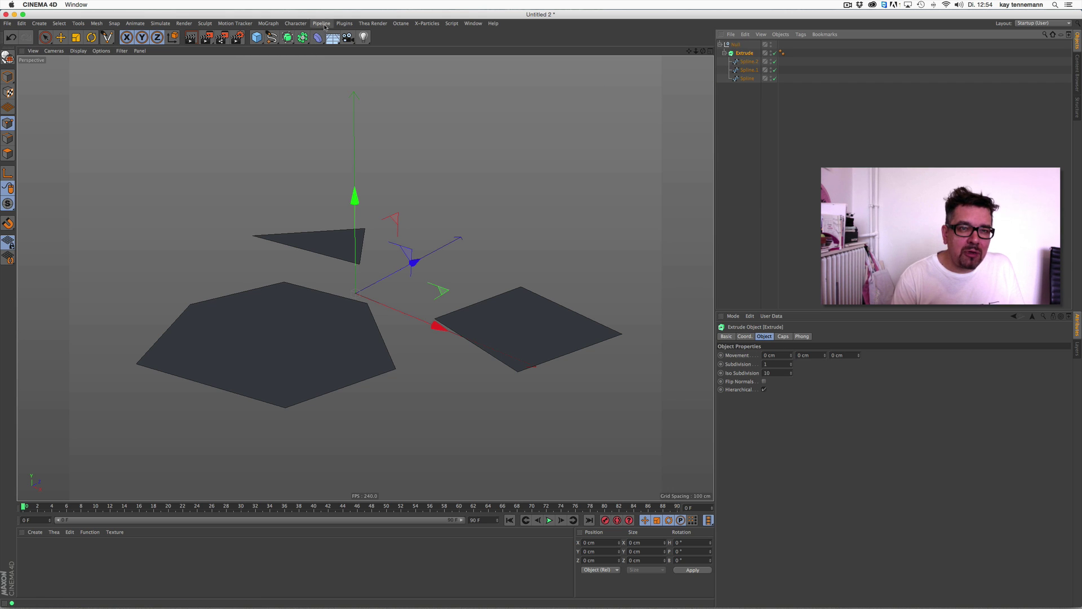
# - Add a PolyFX object inside the null alongside the Extrude, and assign a Random effector to it
pyautogui.click(268, 23)
pyautogui.click(274, 163)
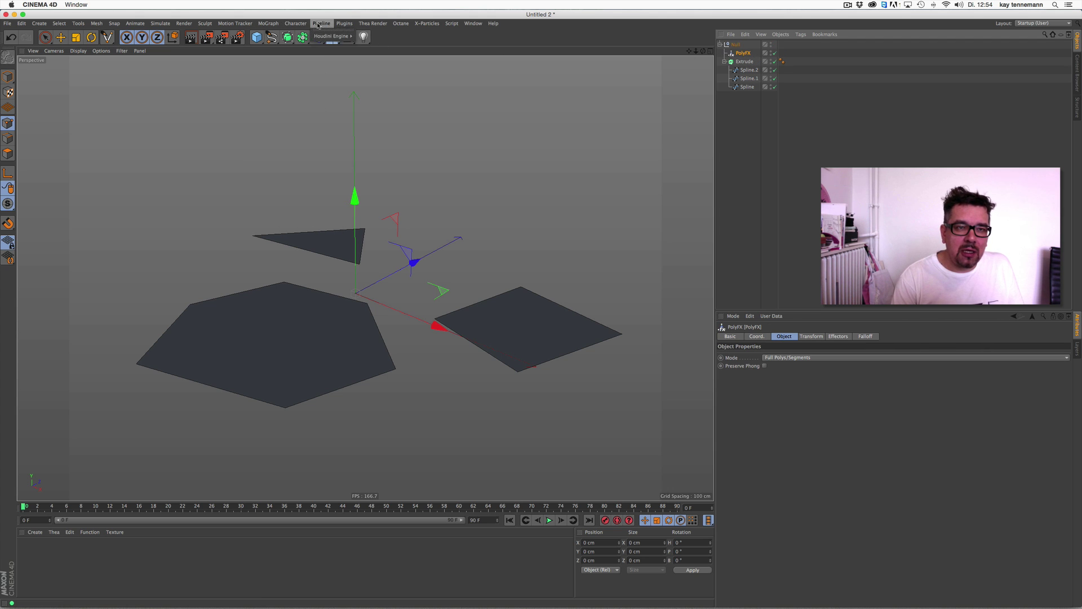
pyautogui.click(296, 23)
pyautogui.moveTo(282, 36)
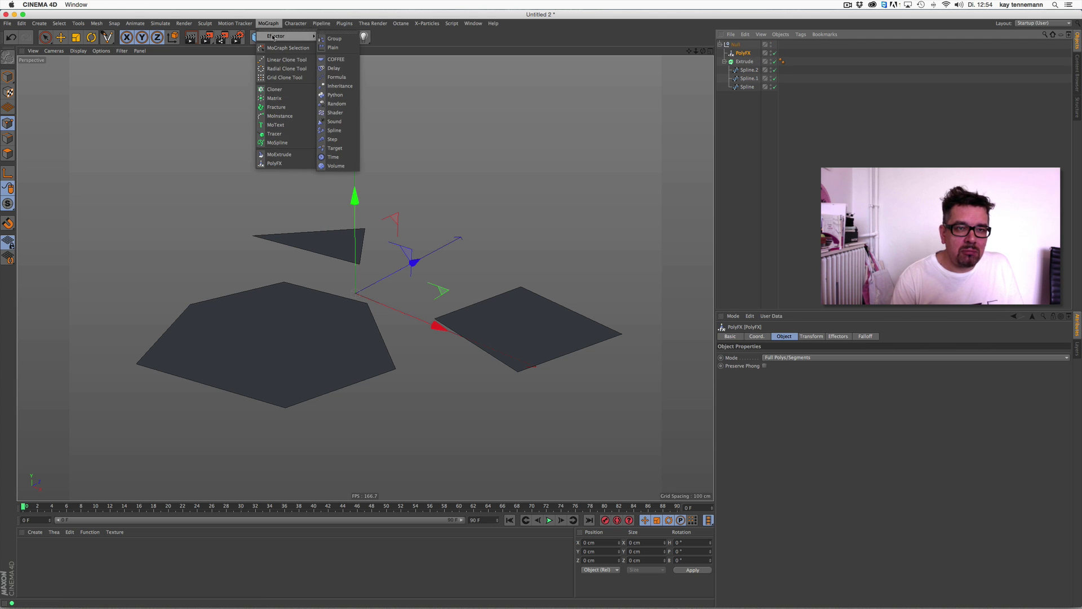
pyautogui.click(356, 112)
pyautogui.moveTo(711, 63); pyautogui.dragTo(712, 66)
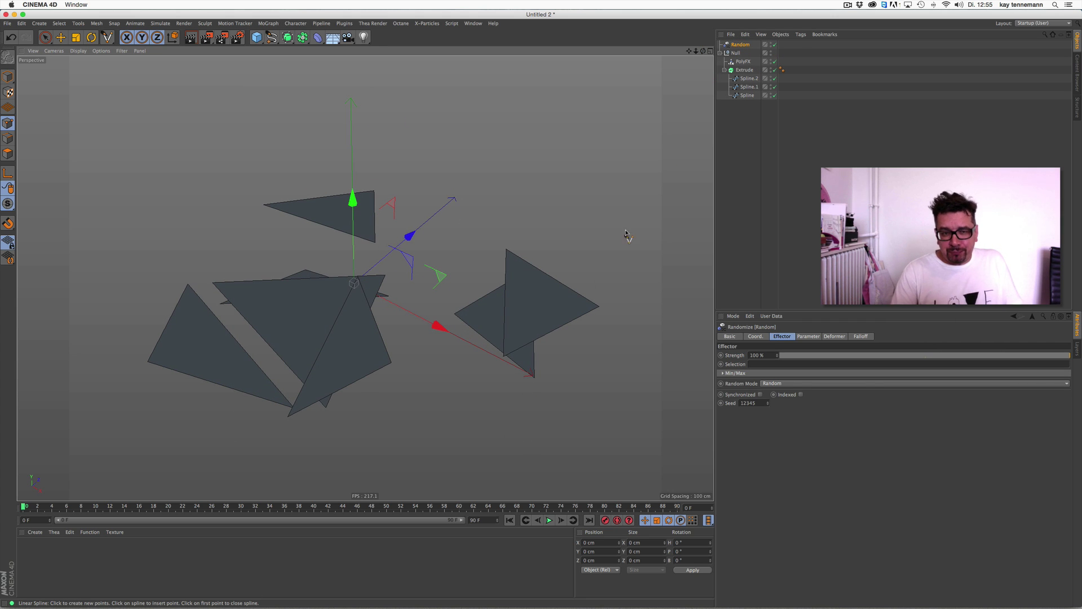
# - Toggle the Random effector off and on, and reduce its Strength to 0 %
pyautogui.click(775, 44)
pyautogui.click(774, 45)
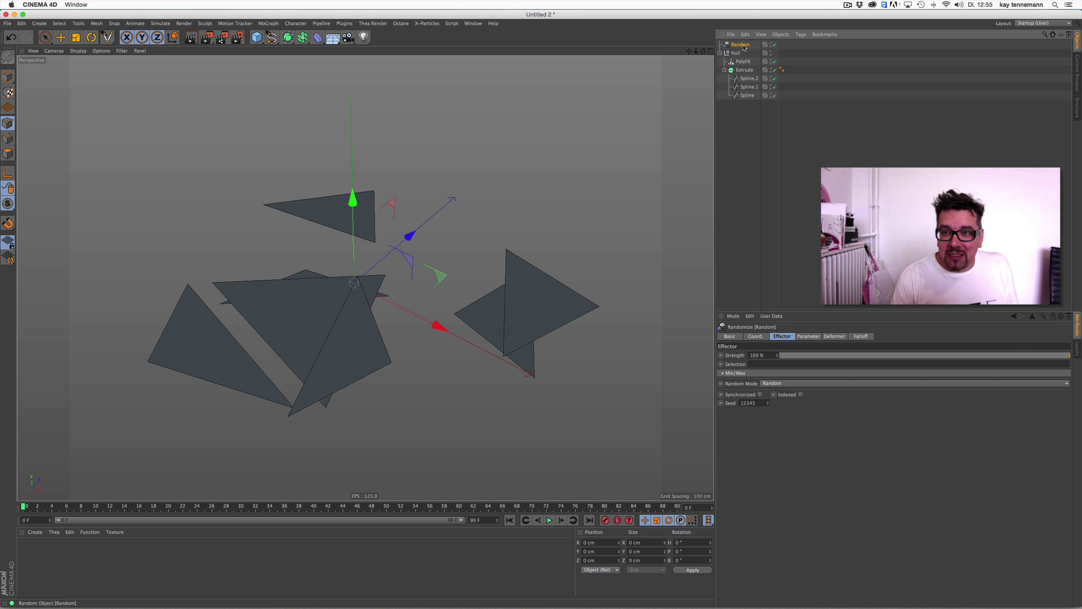
pyautogui.moveTo(1065, 356); pyautogui.dragTo(778, 364)
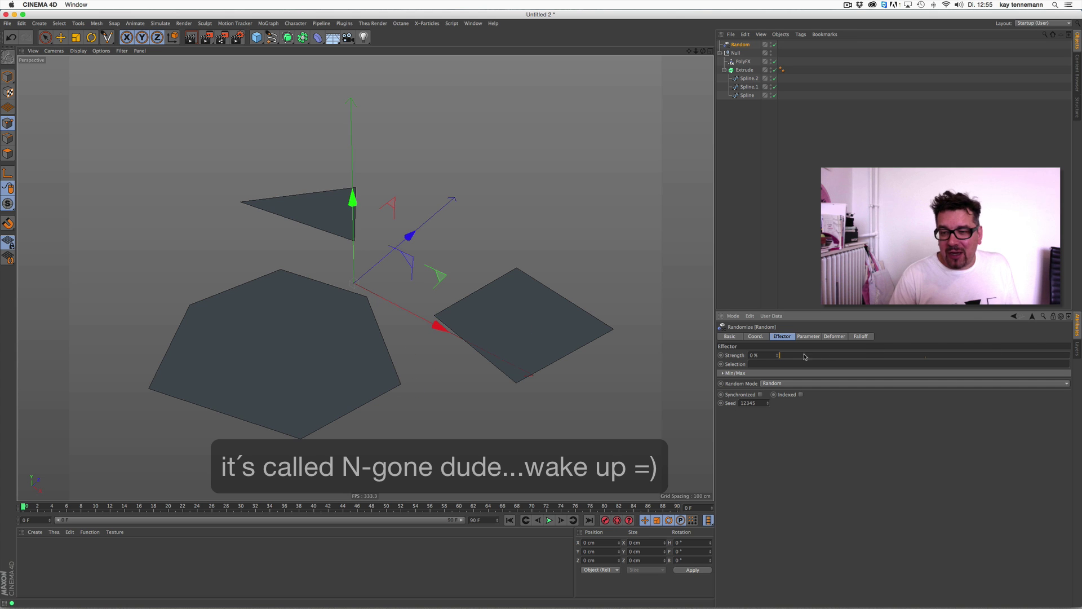
pyautogui.moveTo(805, 356); pyautogui.dragTo(763, 355)
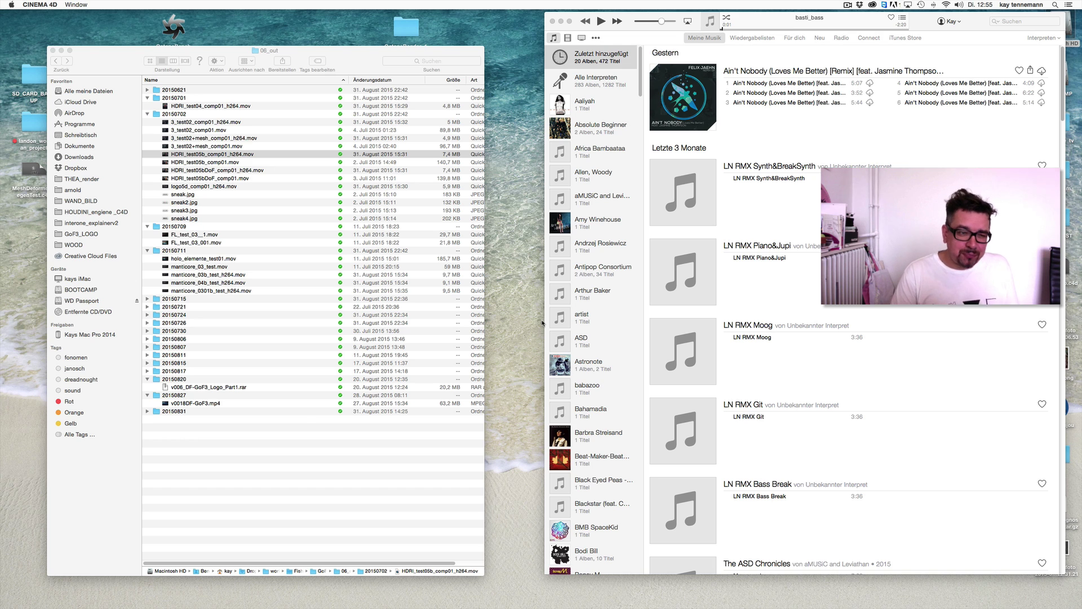
# - Switch to Finder, open Manticore_KT_hack_04_comp01.mov from the intern folder in 20150815, and enlarge its playback window
pyautogui.click(147, 371)
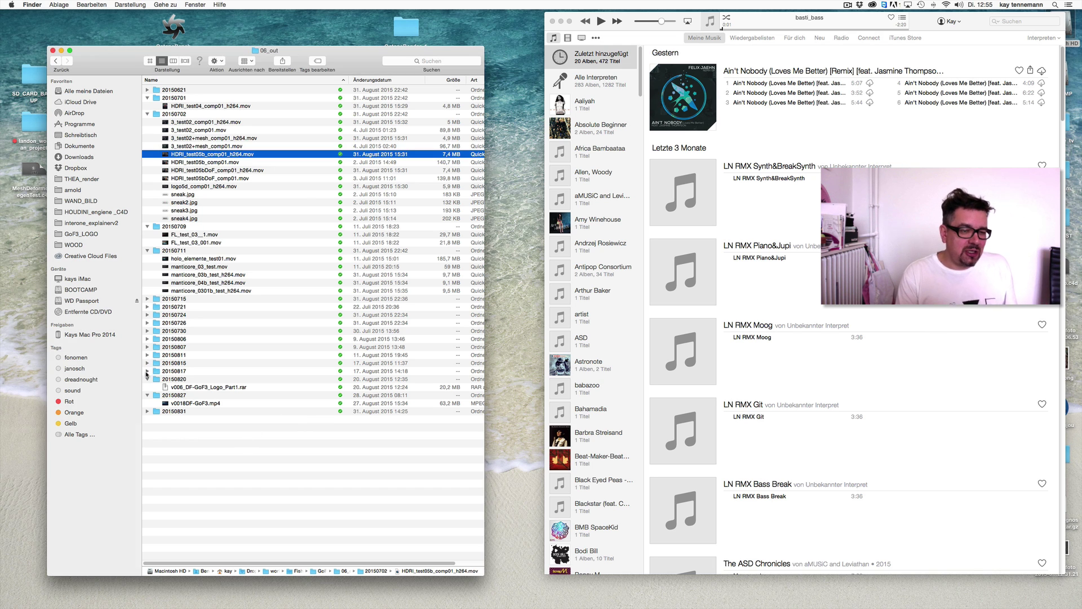
pyautogui.click(147, 363)
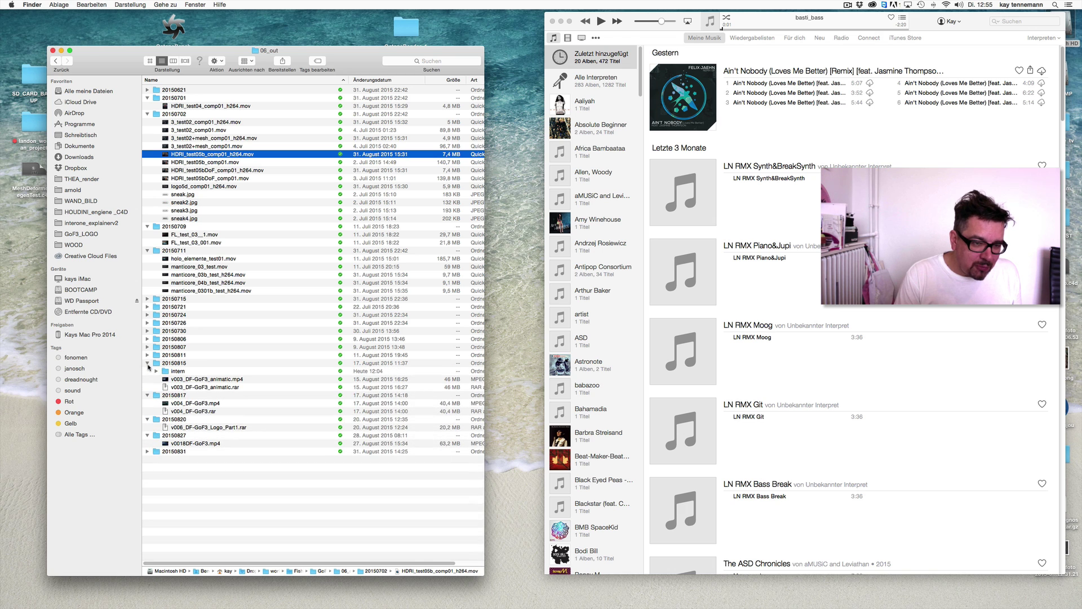
pyautogui.click(156, 371)
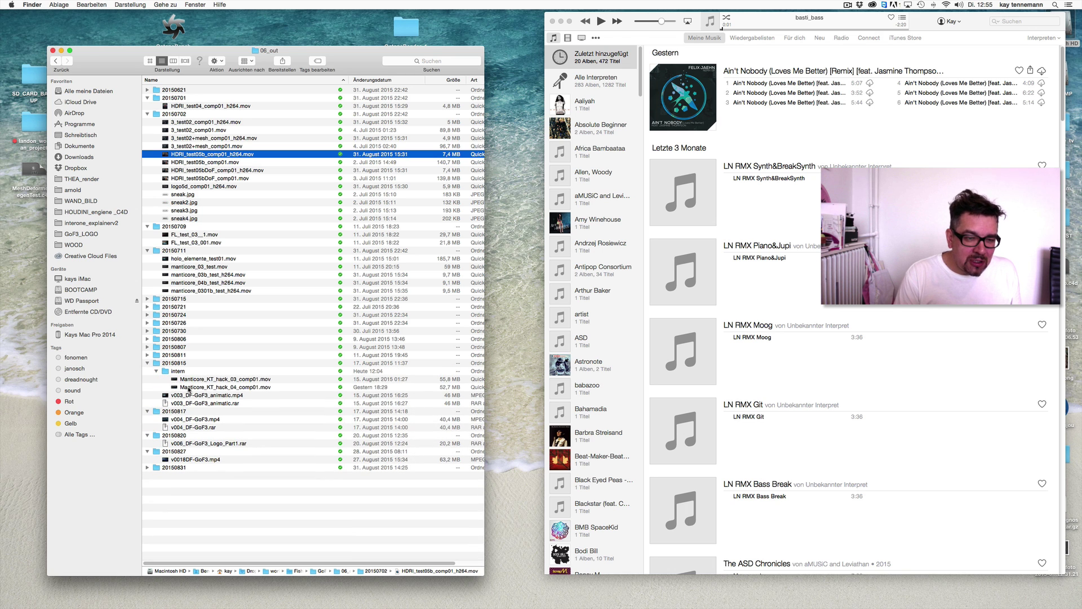
pyautogui.doubleClick(189, 388)
pyautogui.doubleClick(547, 37)
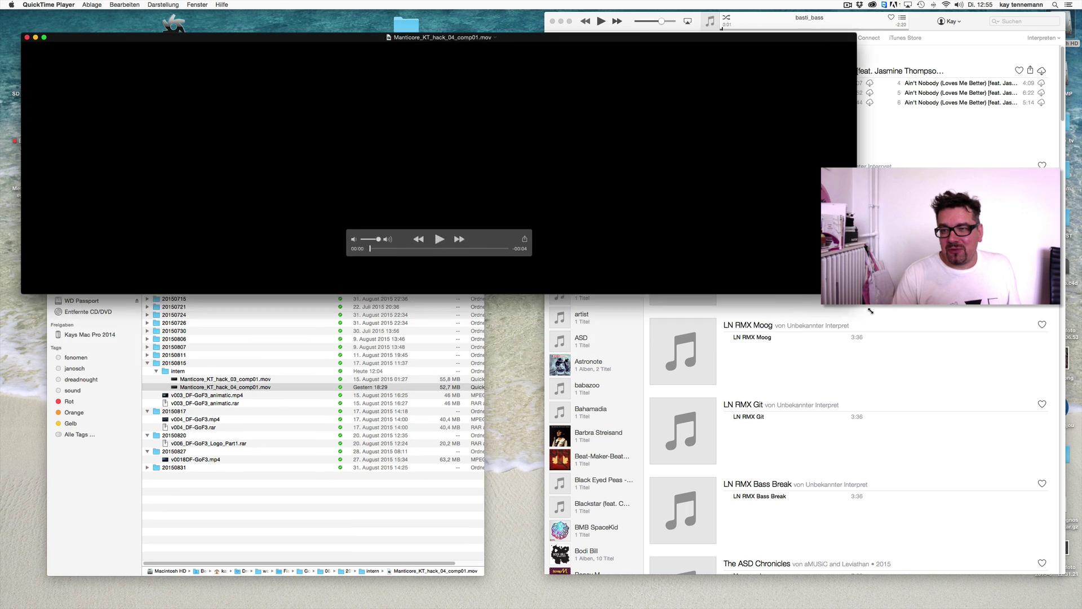
pyautogui.moveTo(548, 40); pyautogui.dragTo(530, 20)
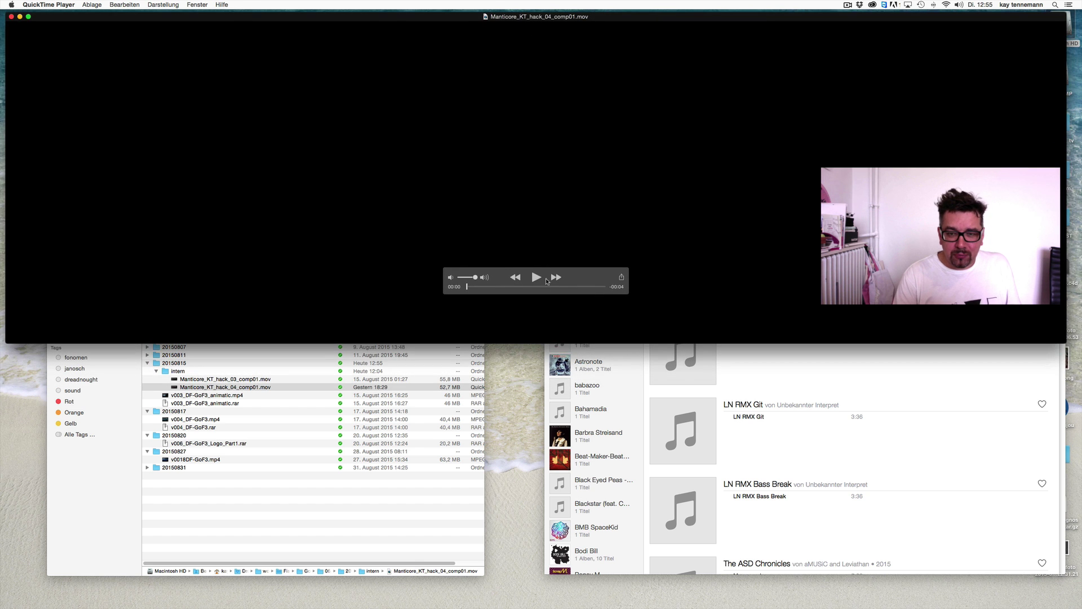
# - Play the Manticore logo movie, scrub back to the frames with separated letter panels, and close the movie
pyautogui.click(541, 278)
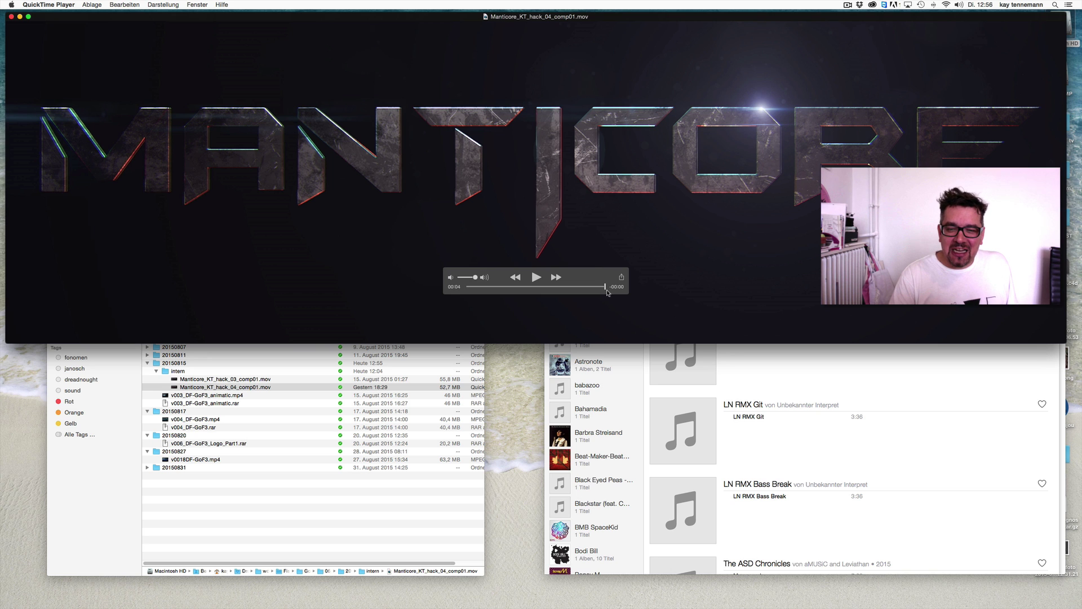
pyautogui.moveTo(606, 290); pyautogui.dragTo(571, 290)
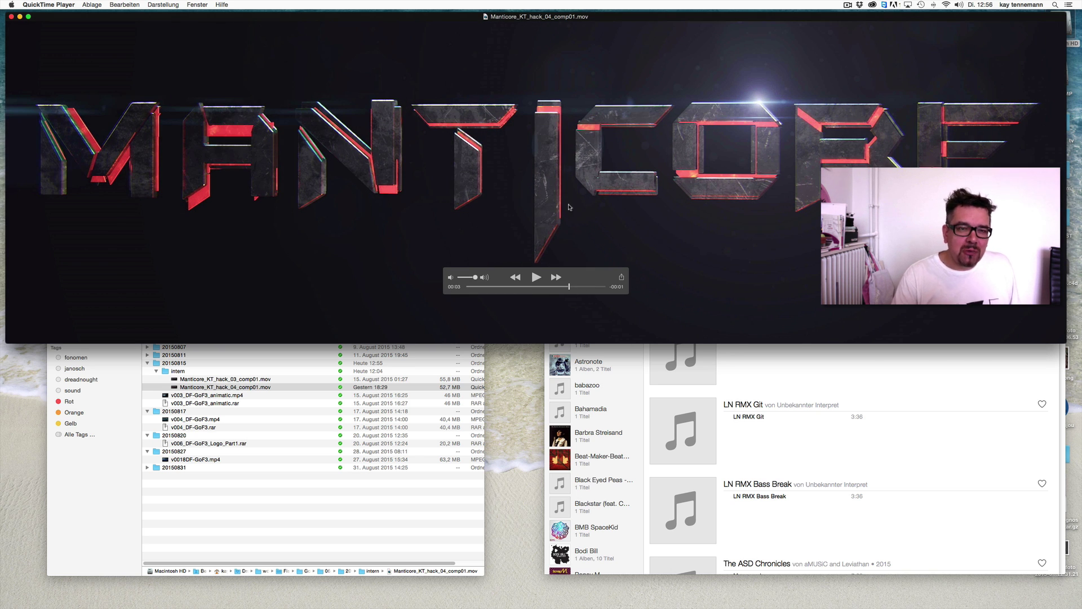
pyautogui.moveTo(571, 290)
pyautogui.mouseDown()
pyautogui.moveTo(549, 289)
pyautogui.moveTo(566, 287)
pyautogui.mouseUp()
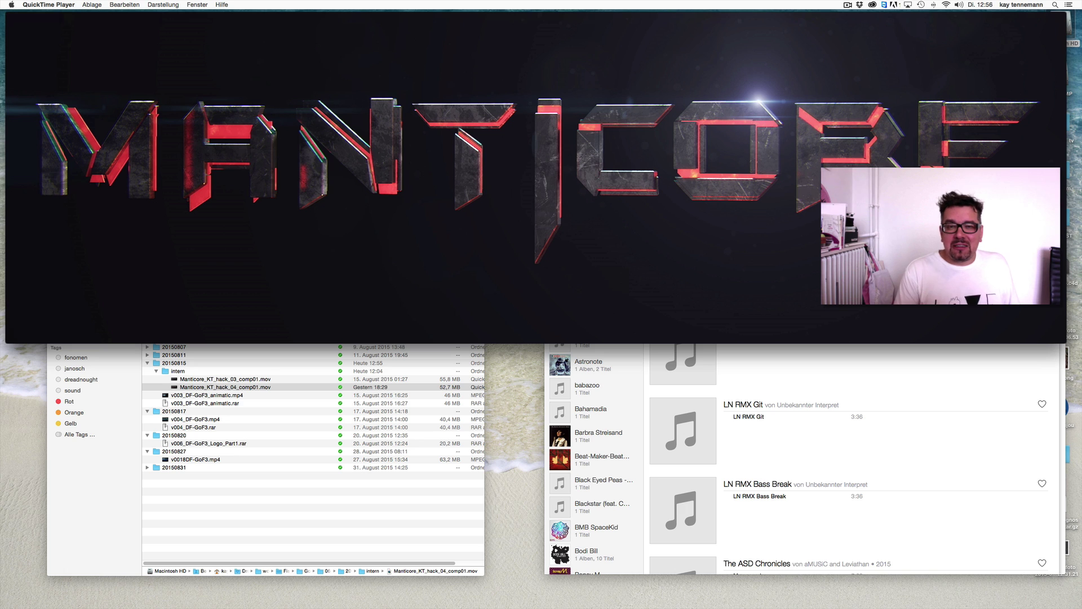
pyautogui.click(10, 17)
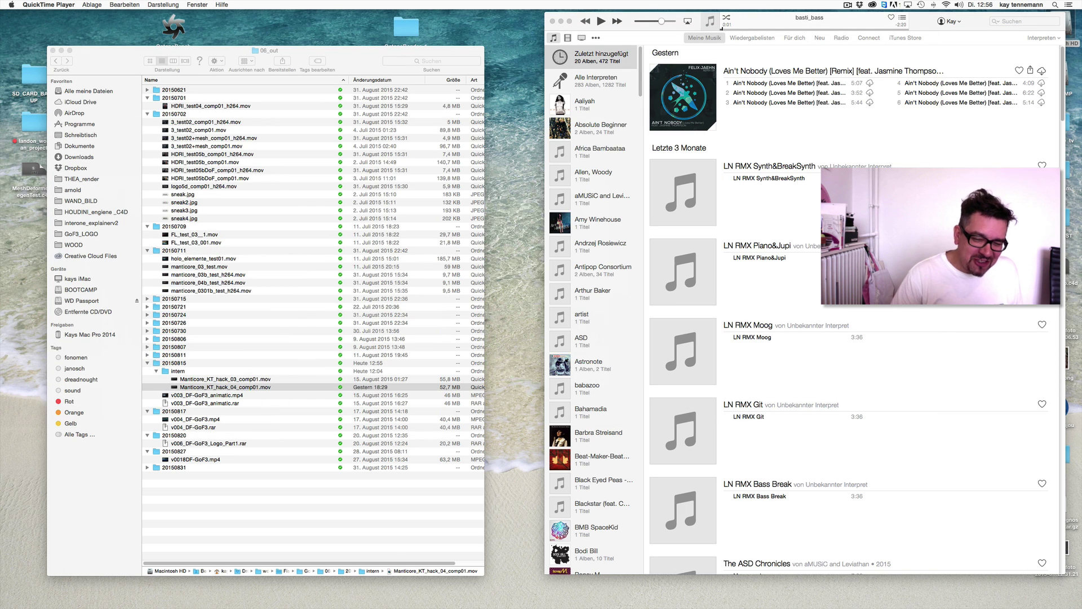
# - Return to Cinema 4D and switch to the Untitled 1 scene with the exploded cube and platonic panels
pyautogui.click(996, 596)
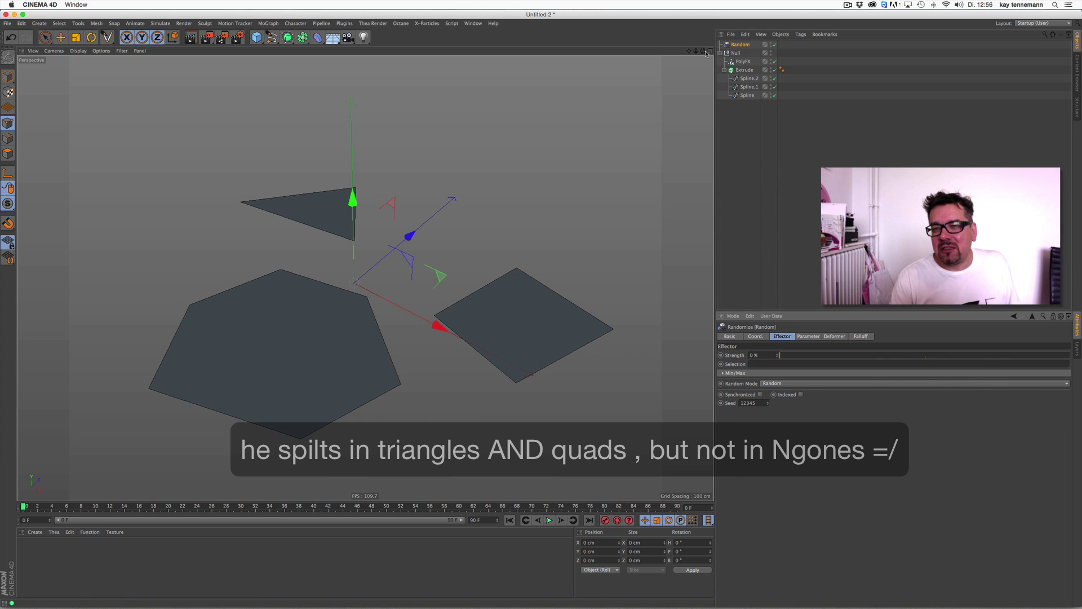
pyautogui.moveTo(702, 51)
pyautogui.mouseDown()
pyautogui.moveTo(690, 29)
pyautogui.moveTo(708, 49)
pyautogui.mouseUp()
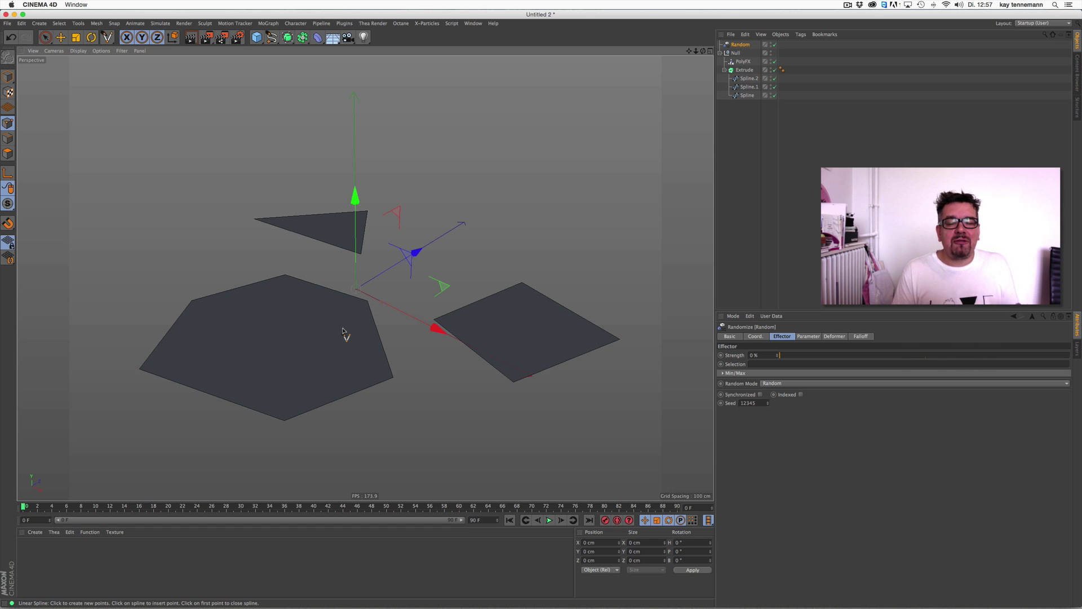
pyautogui.click(474, 23)
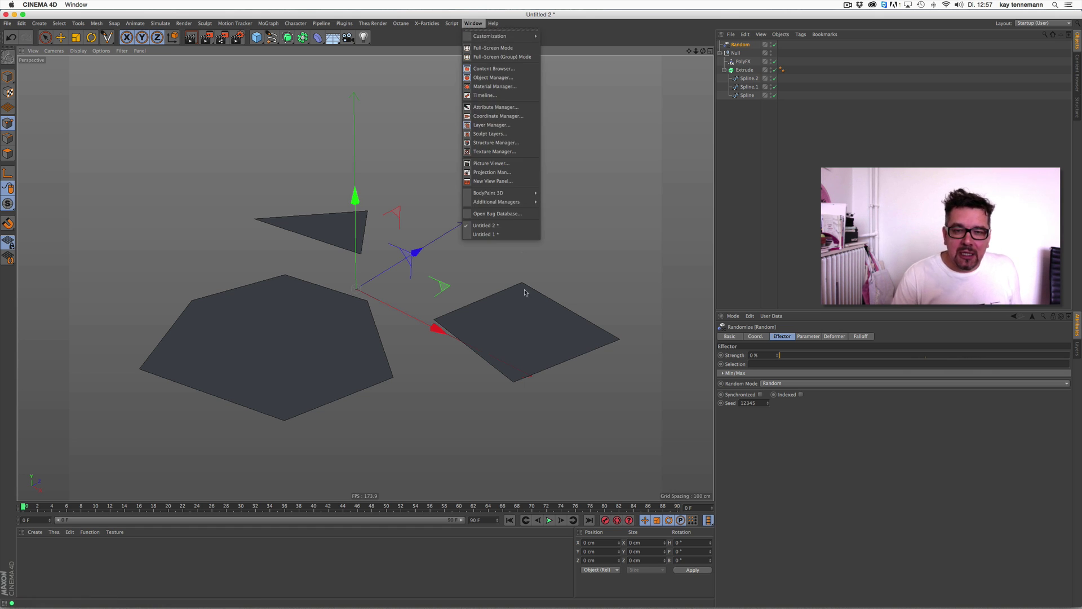
pyautogui.click(491, 234)
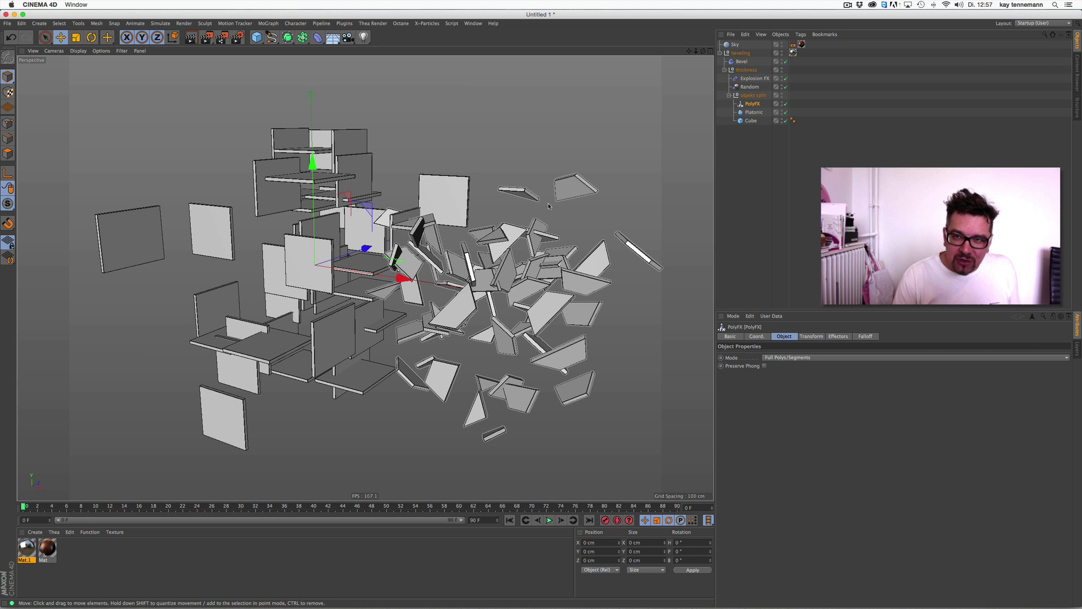
pyautogui.moveTo(703, 51)
pyautogui.mouseDown()
pyautogui.moveTo(676, 62)
pyautogui.moveTo(697, 59)
pyautogui.mouseUp()
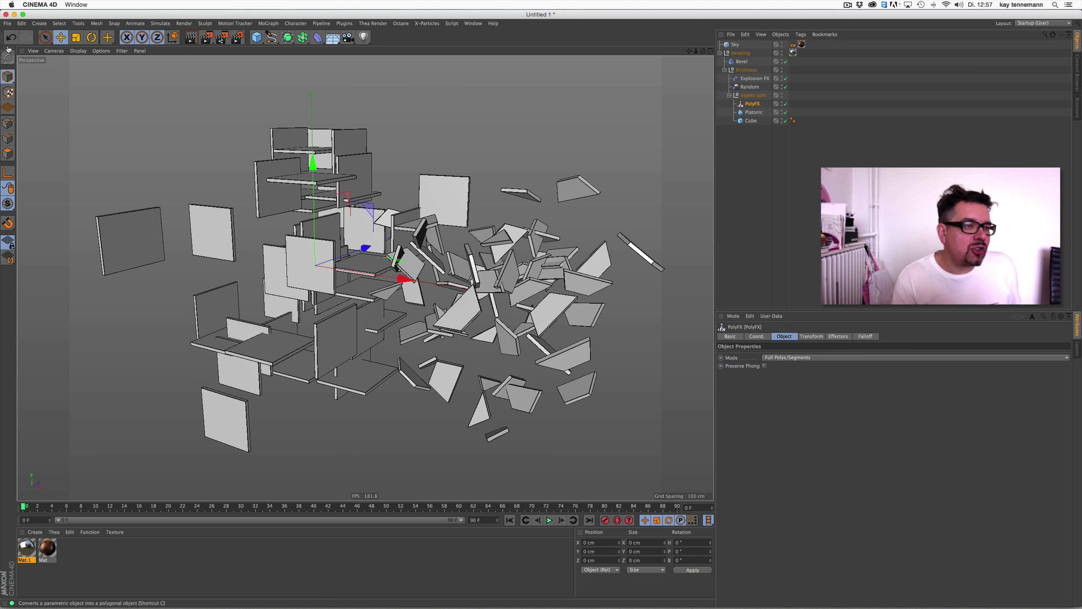
# - Open the scene file HDRI_test06_eisen.c4d from the C4D_metall folder
pyautogui.click(7, 24)
pyautogui.click(23, 38)
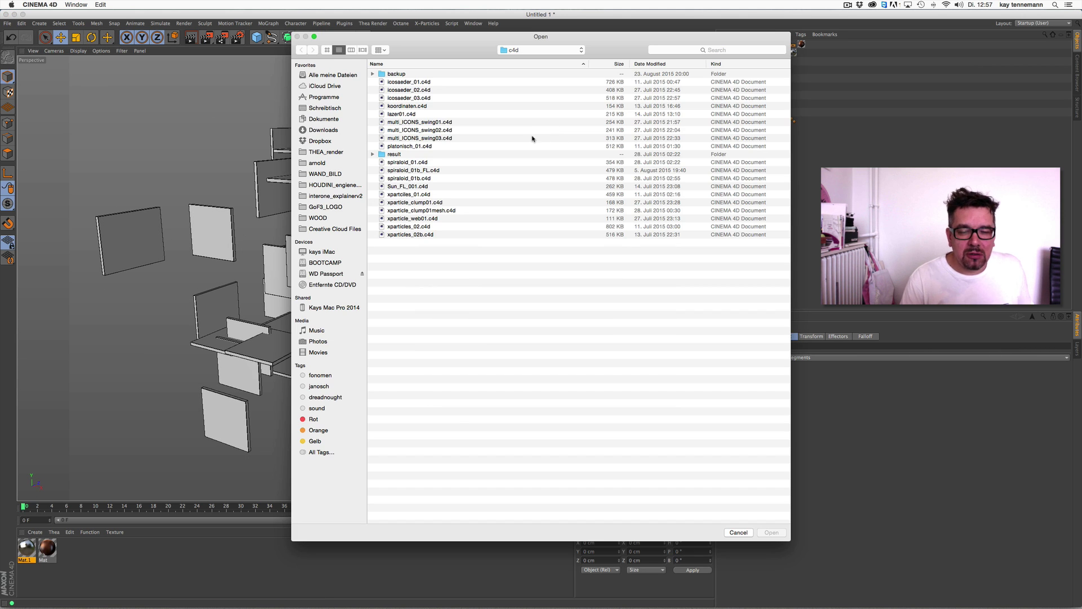
pyautogui.click(318, 218)
pyautogui.doubleClick(446, 121)
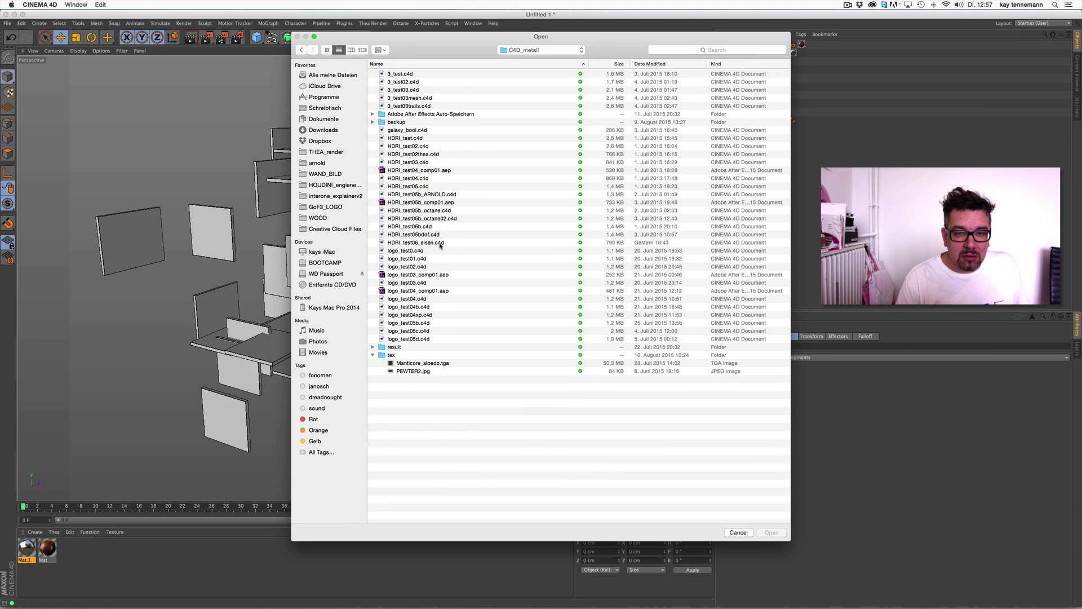
pyautogui.doubleClick(440, 242)
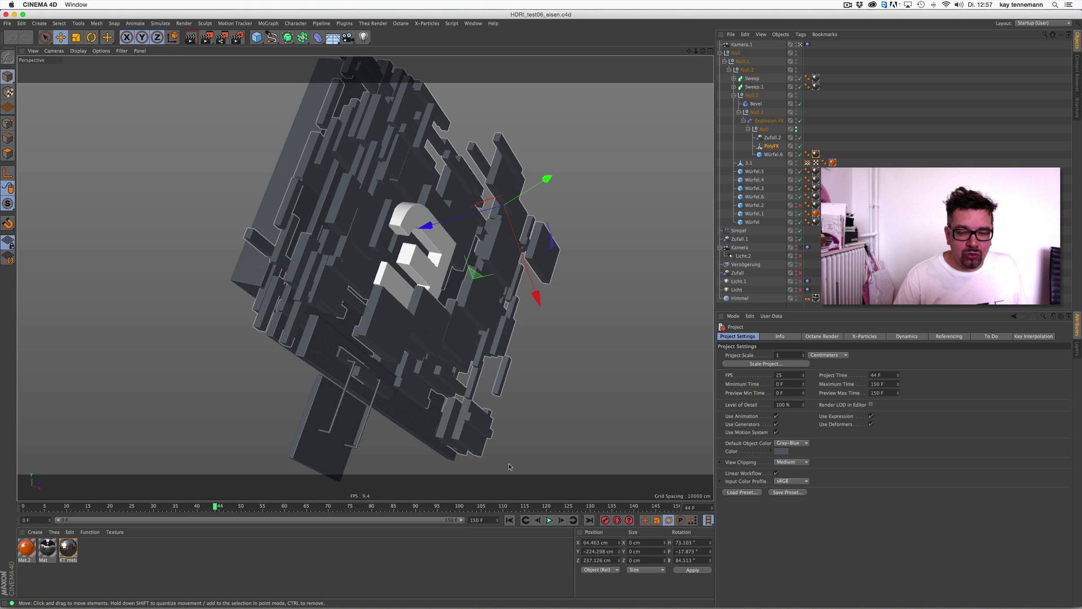
# - Play the logo breakup animation from the first frame and stop it at about frame 42
pyautogui.click(509, 520)
pyautogui.press('F8')
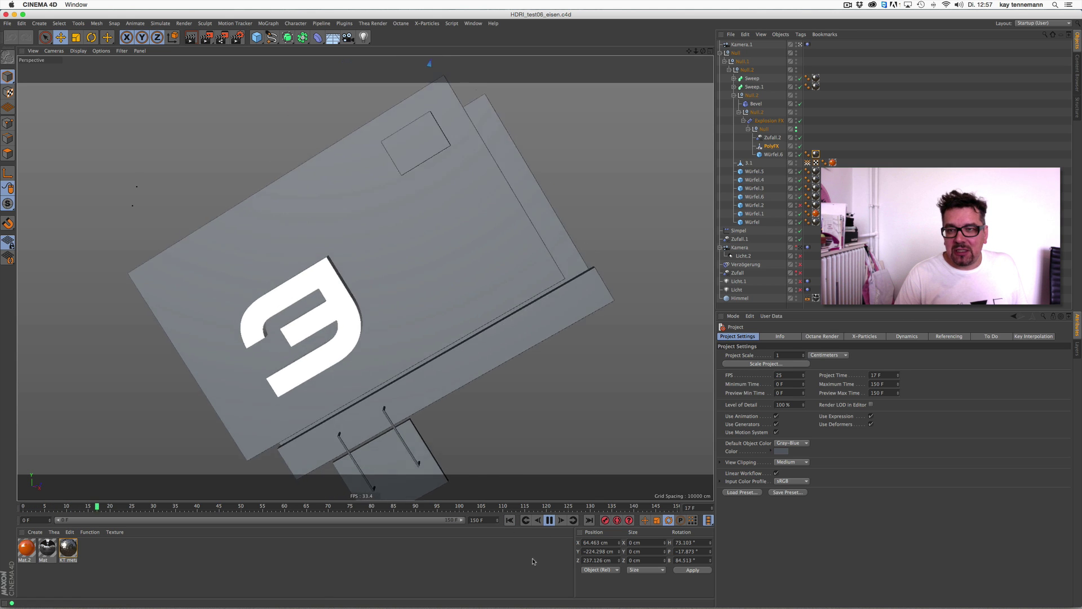
pyautogui.click(550, 520)
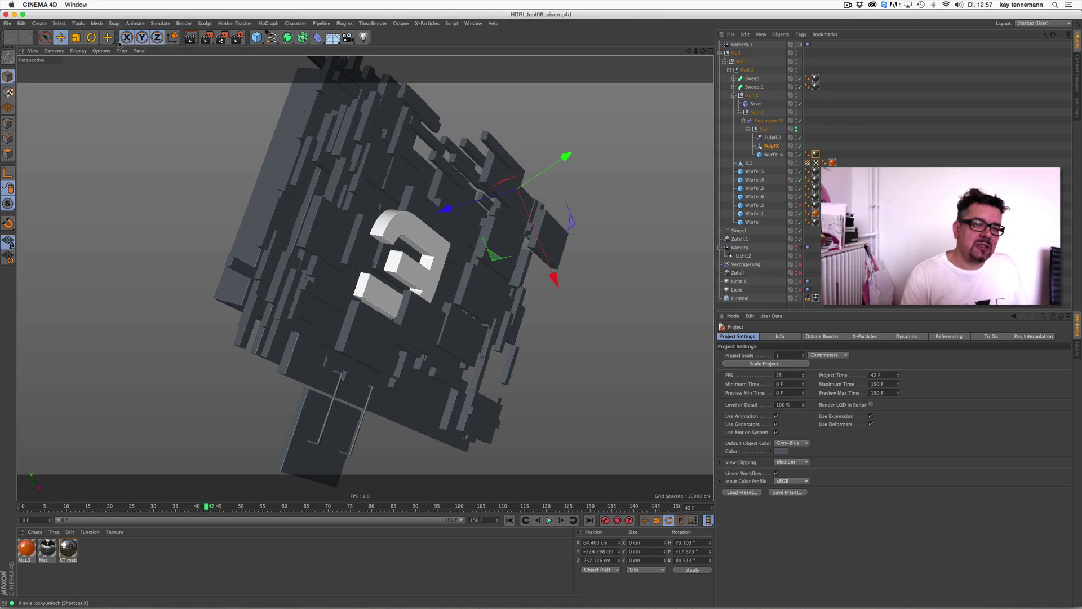
# - Move the scene window aside, view the rendered movie HDRI_test05b_comp01_h264.mov, and return to the Cinema 4D scene
pyautogui.moveTo(120, 14); pyautogui.dragTo(136, 387)
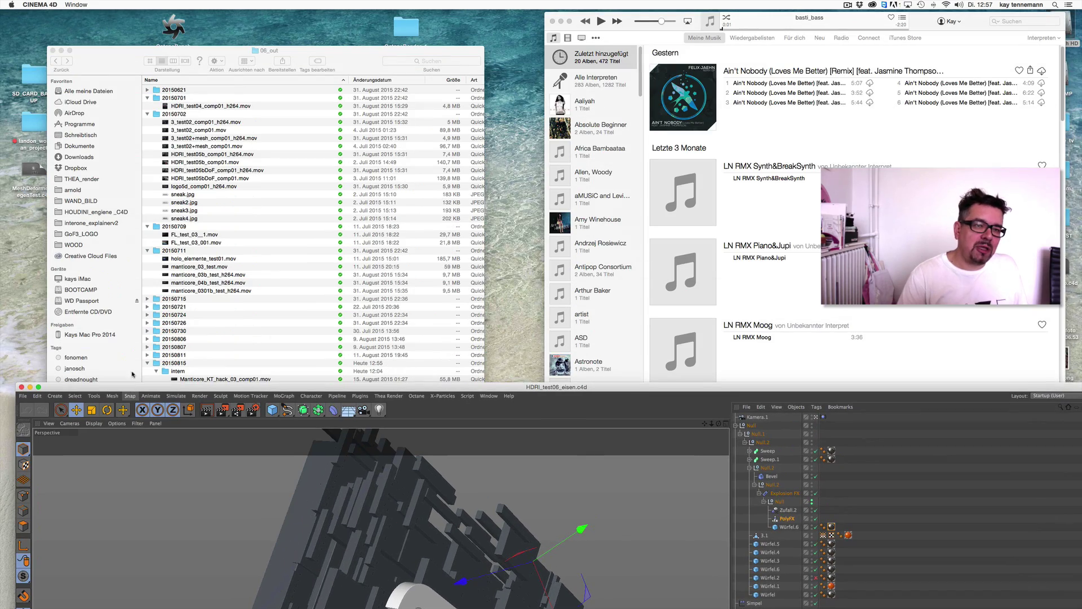
pyautogui.doubleClick(219, 155)
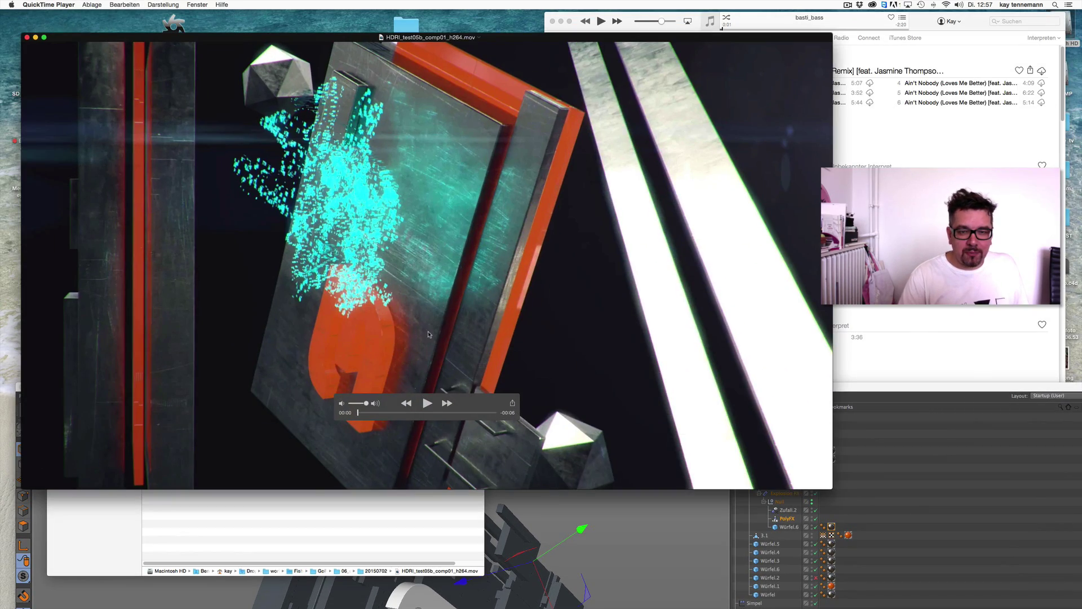
pyautogui.moveTo(359, 412); pyautogui.dragTo(394, 414)
pyautogui.moveTo(872, 384); pyautogui.dragTo(854, 25)
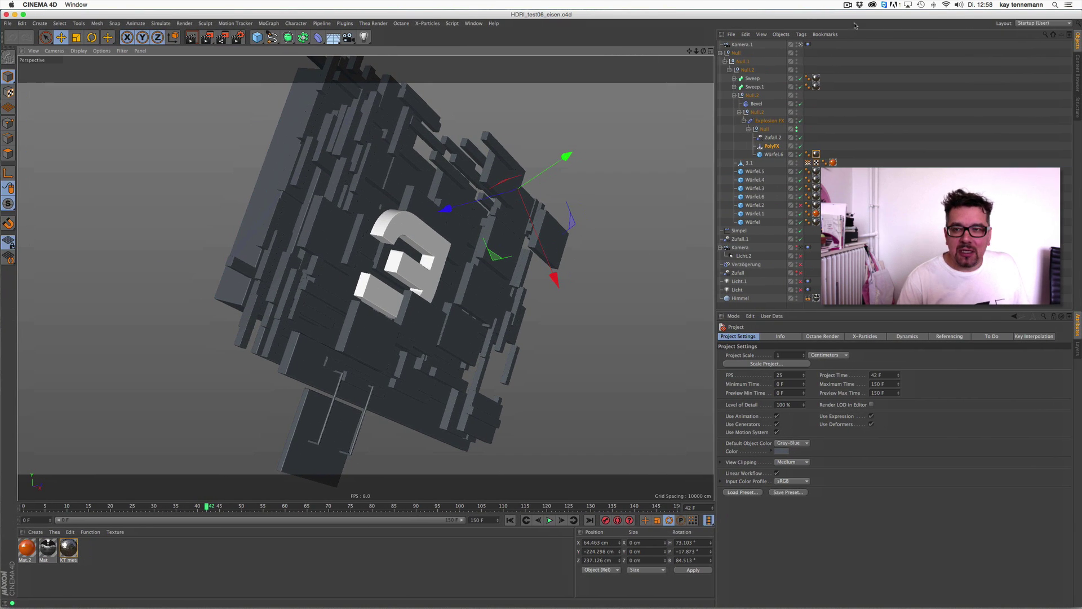
# - Review the settings of the Zufall.2 random effector, the Explosion FX object and the Bevel deformer
pyautogui.click(773, 137)
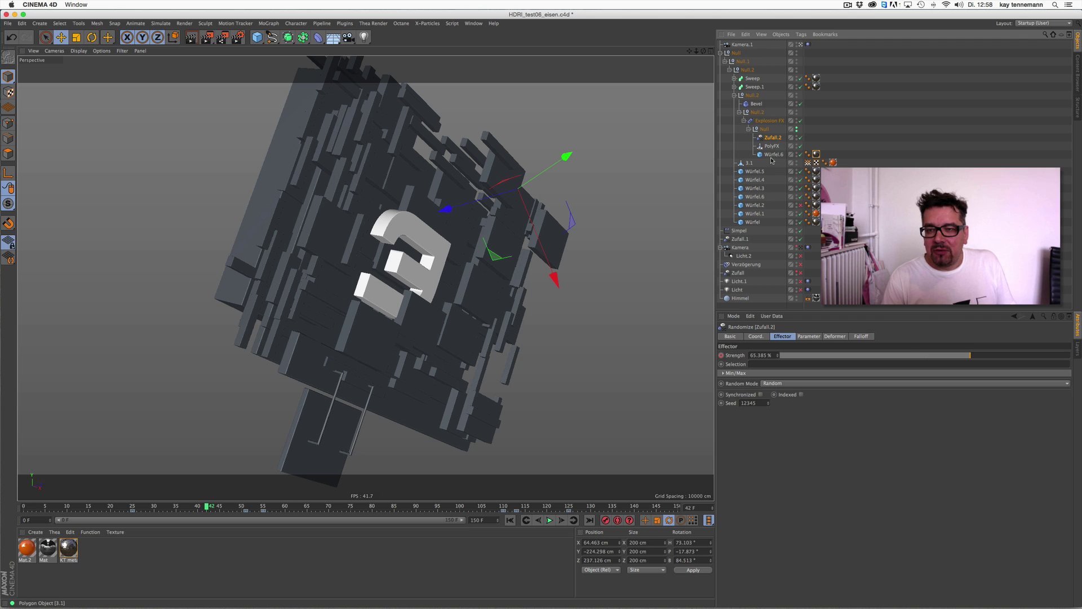
pyautogui.click(770, 122)
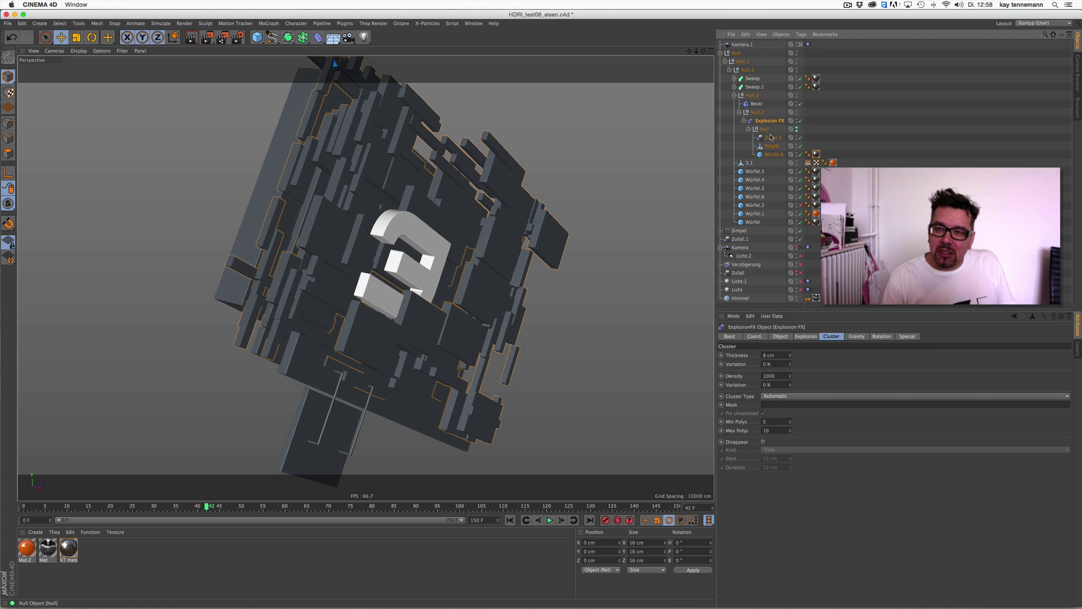
pyautogui.click(757, 104)
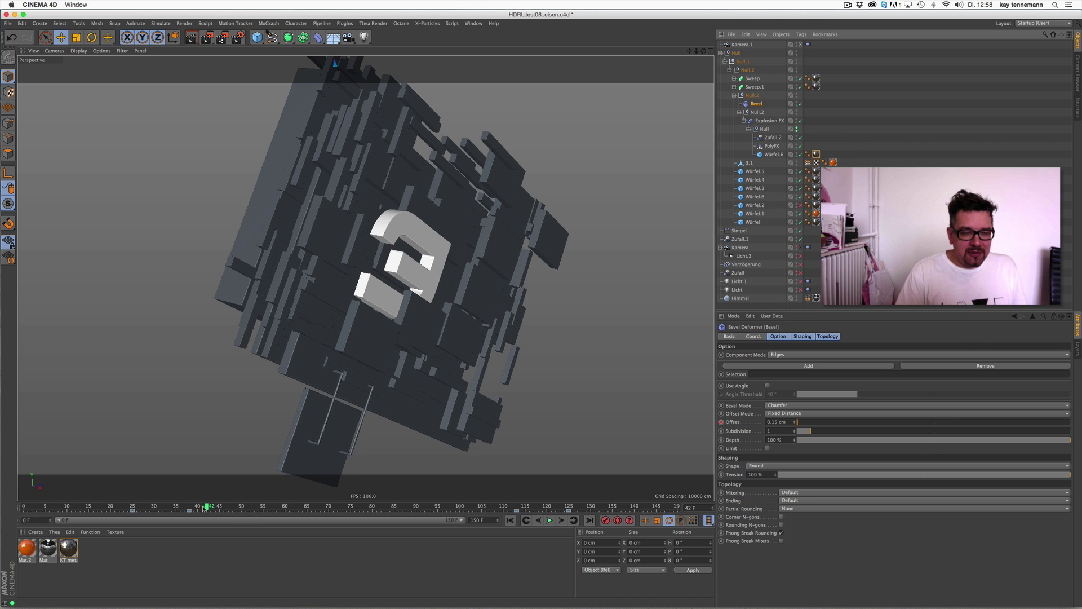
# - Scrub the timeline back and forth through the breakup of the logo block, stopping at frame 43
pyautogui.moveTo(204, 508); pyautogui.dragTo(137, 507)
pyautogui.moveTo(145, 507); pyautogui.dragTo(228, 508)
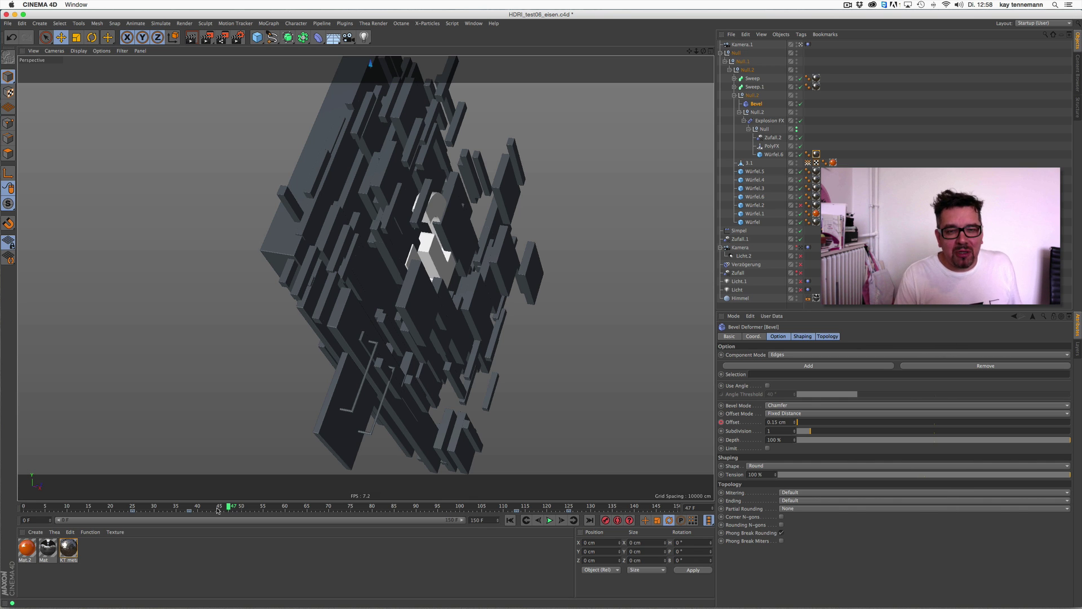
pyautogui.moveTo(236, 509); pyautogui.dragTo(212, 502)
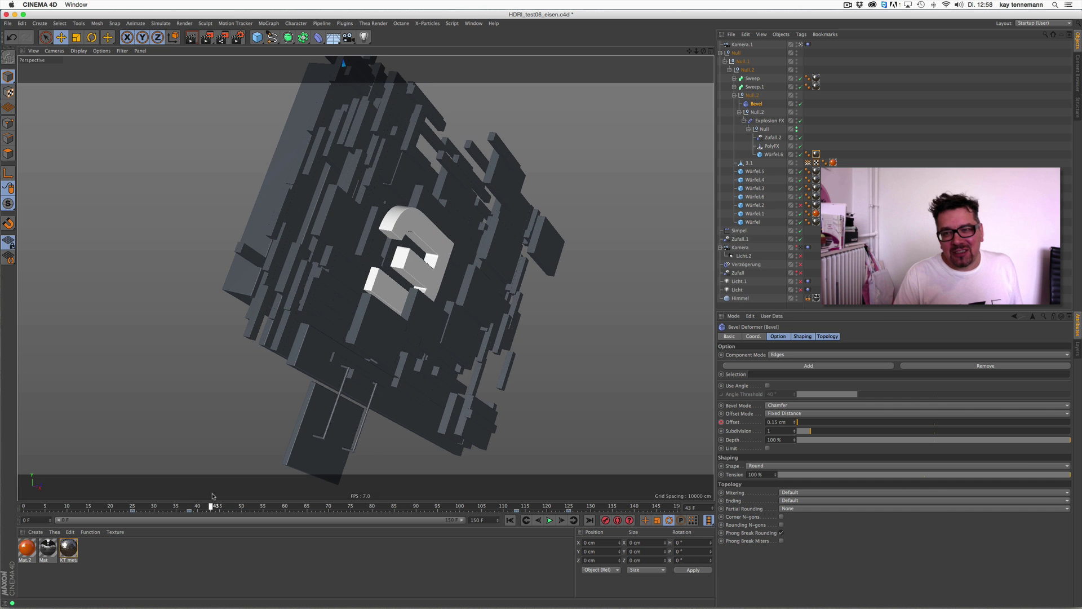
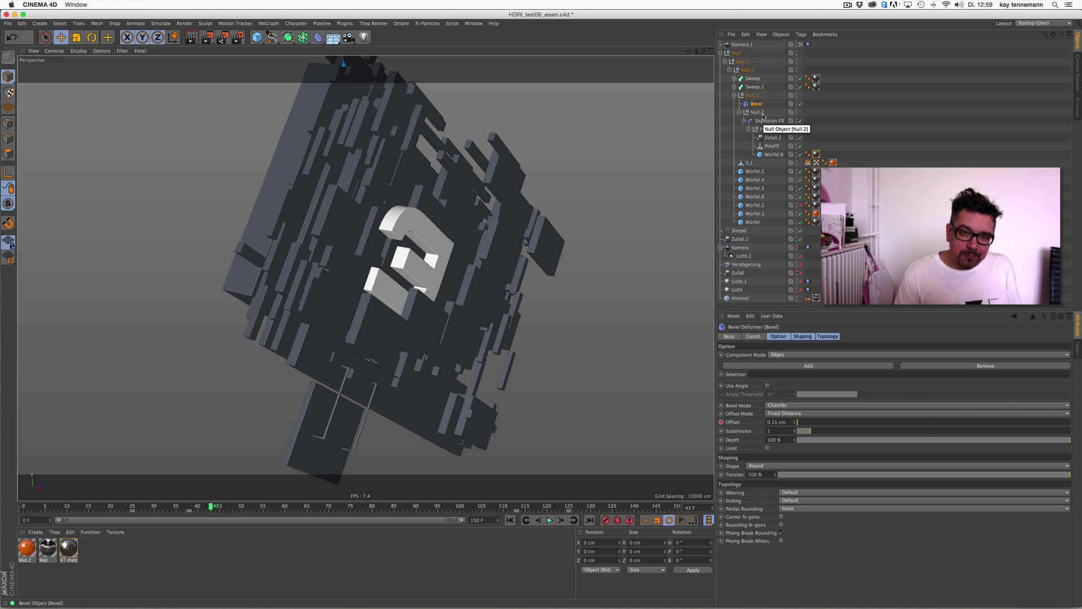
# - Open the KT metall 01 material for editing and show its Color channel in a resized, repositioned editor window
pyautogui.doubleClick(68, 547)
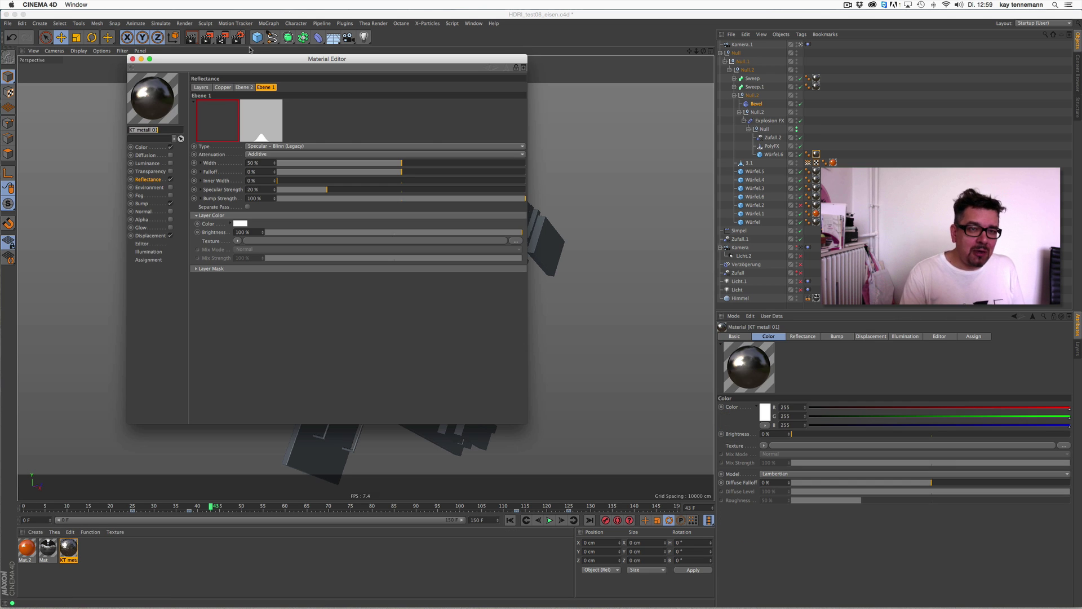
pyautogui.moveTo(264, 72); pyautogui.dragTo(475, 151)
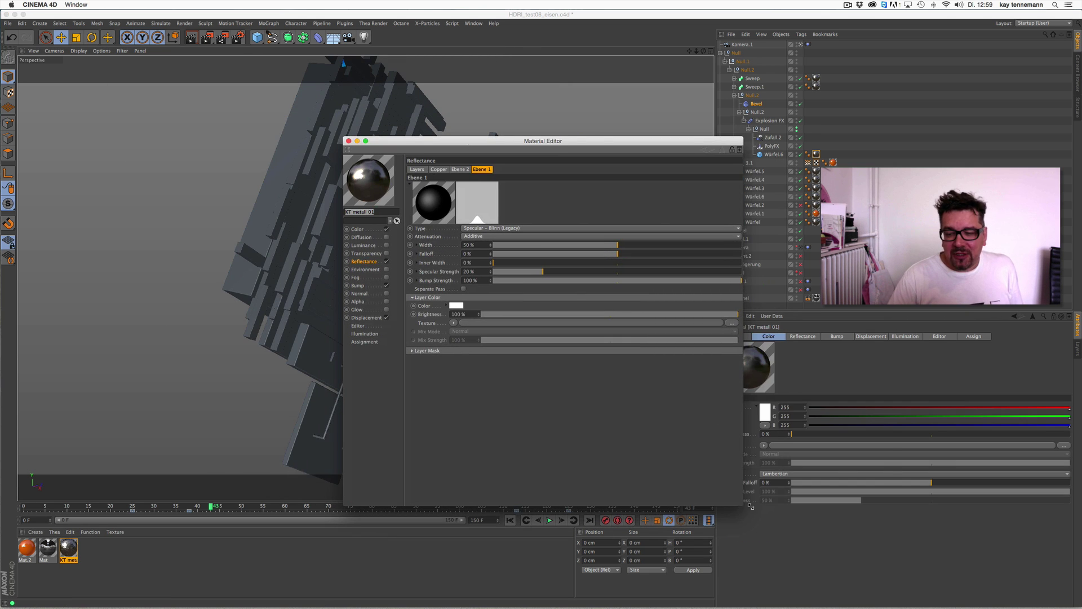
pyautogui.moveTo(745, 506); pyautogui.dragTo(881, 506)
pyautogui.click(368, 229)
pyautogui.moveTo(507, 141); pyautogui.dragTo(541, 128)
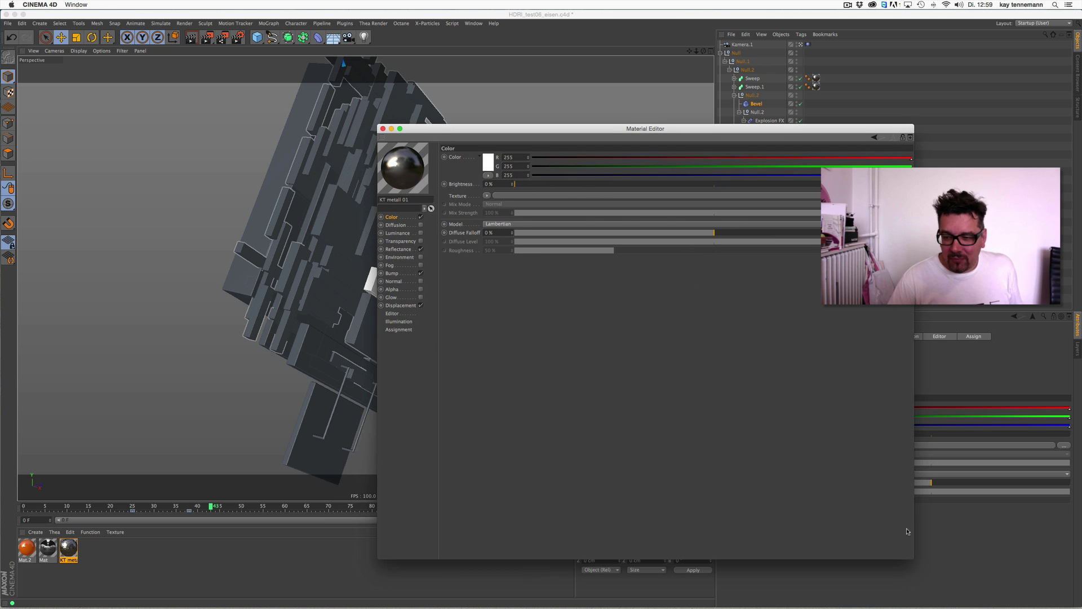
pyautogui.moveTo(908, 531); pyautogui.dragTo(809, 523)
pyautogui.moveTo(504, 141); pyautogui.dragTo(289, 153)
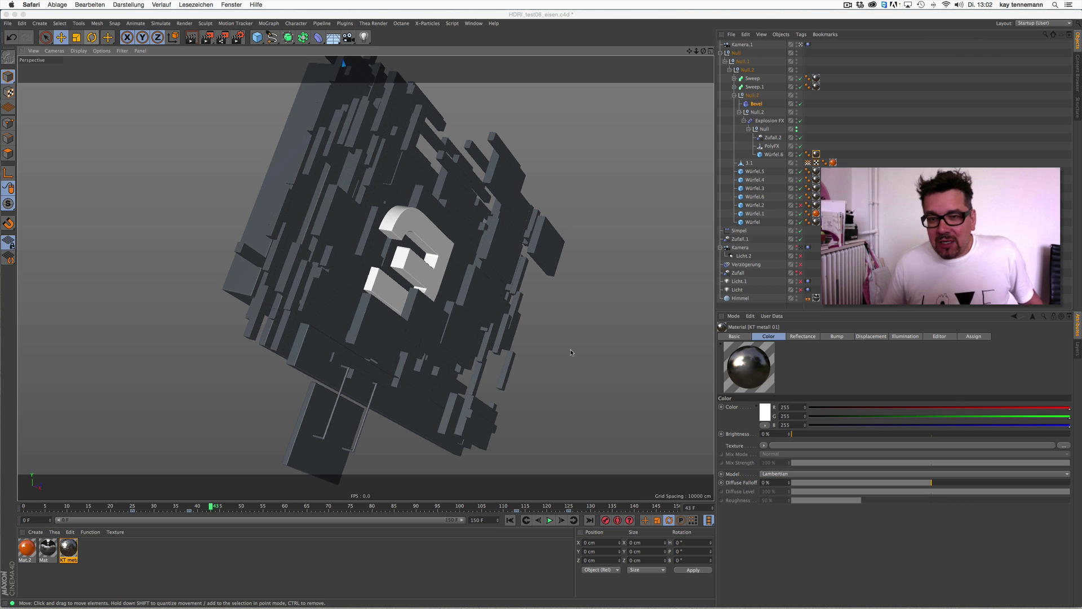
# - Reopen the KT metall 01 material and examine the Colorizer shader in its Bump channel and its Reflectance settings
pyautogui.doubleClick(68, 546)
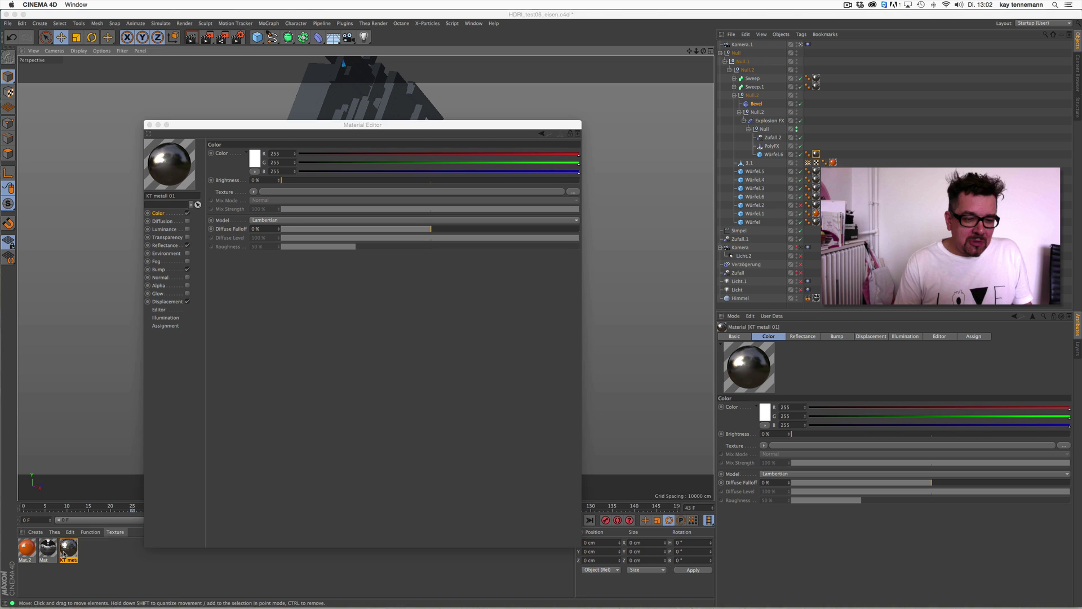
pyautogui.moveTo(248, 125); pyautogui.dragTo(373, 104)
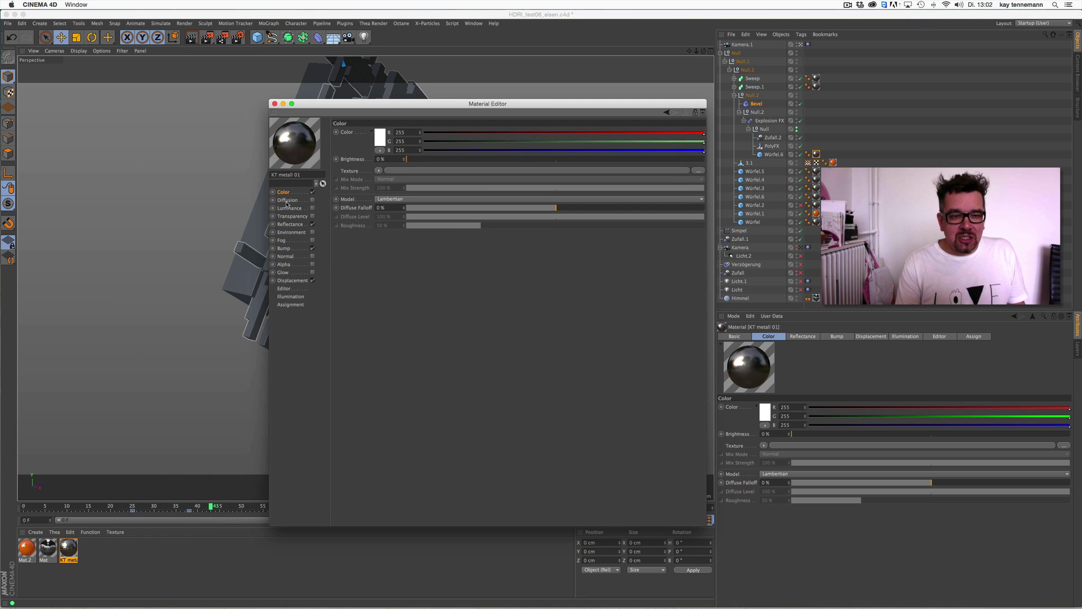
pyautogui.click(293, 250)
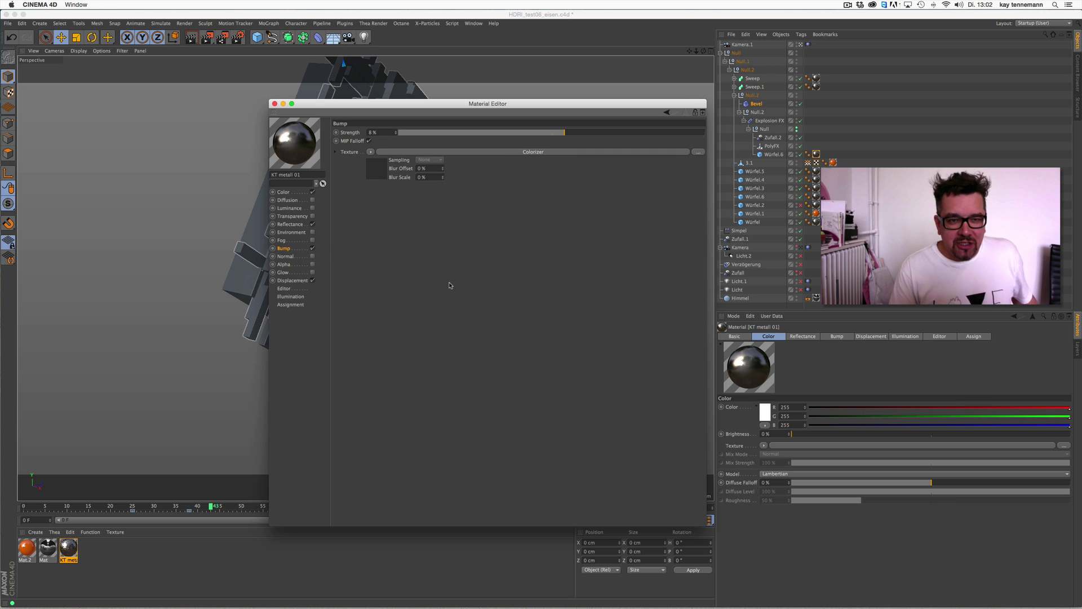
pyautogui.click(473, 157)
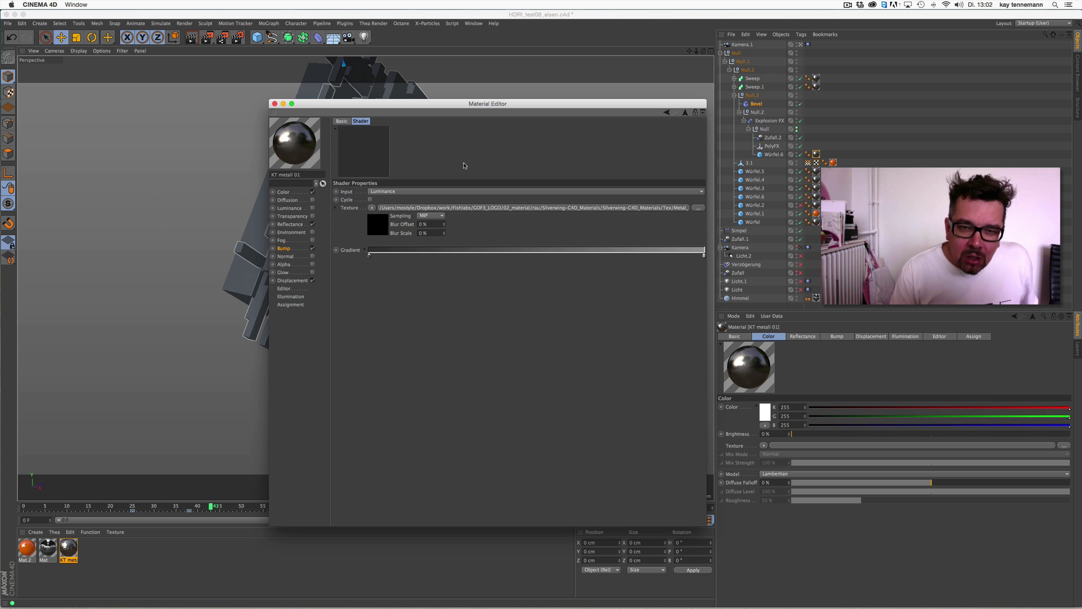
pyautogui.click(299, 225)
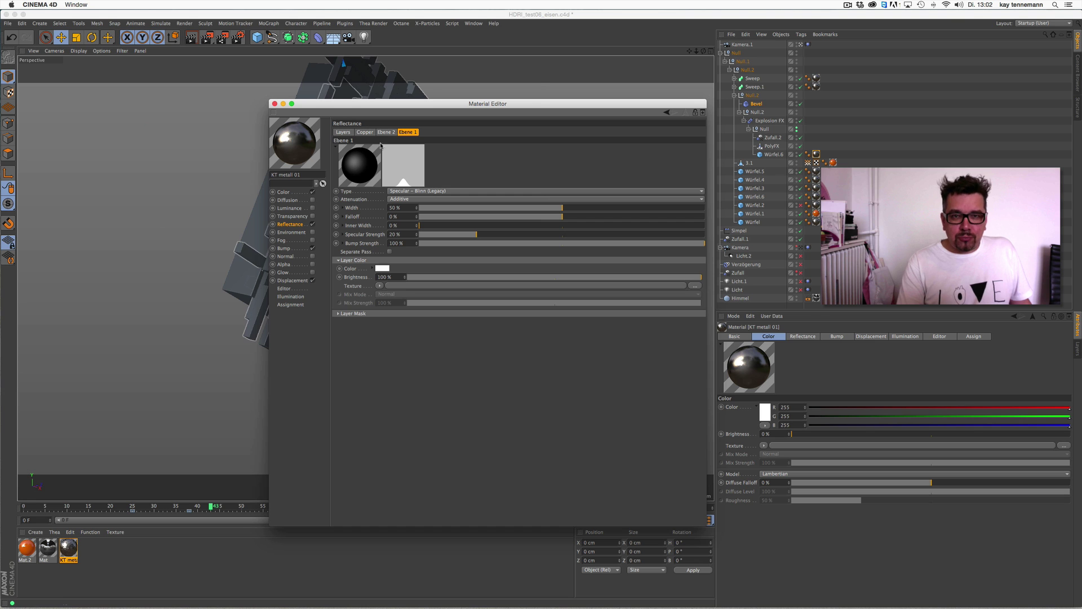
# - Select all textures in the Texture Manager and relink them using the GoF3_LOGO project folder
pyautogui.click(474, 23)
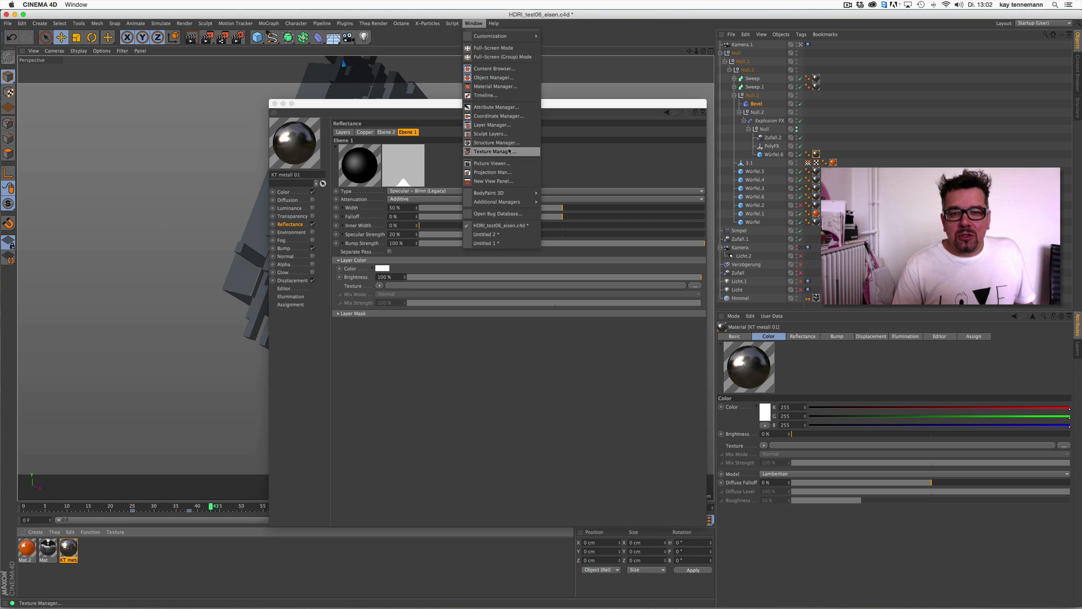
pyautogui.click(509, 151)
pyautogui.moveTo(492, 49); pyautogui.dragTo(666, 275)
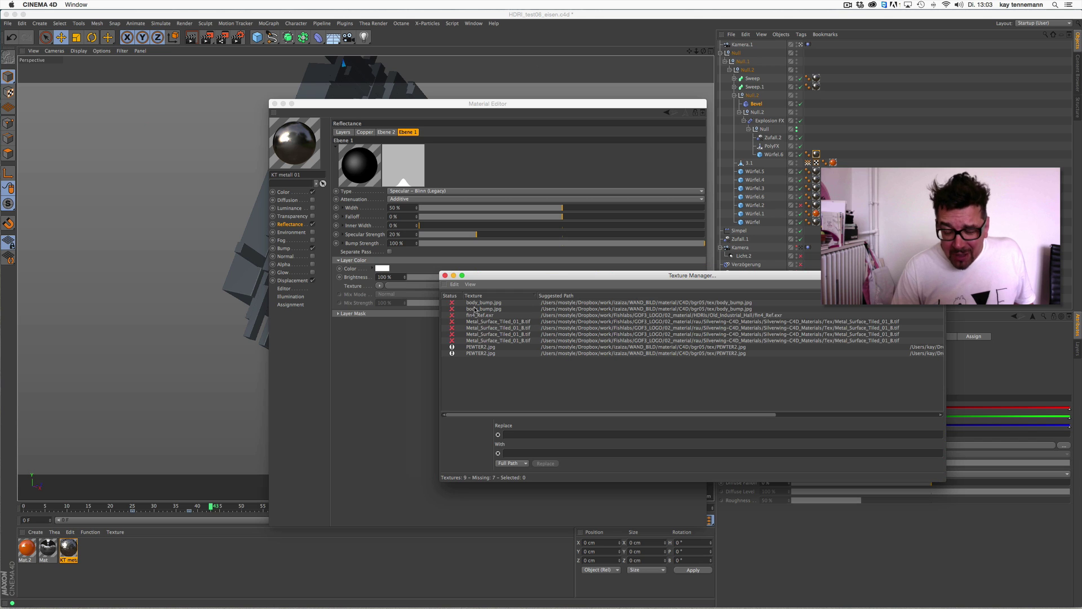
pyautogui.moveTo(511, 391); pyautogui.dragTo(434, 301)
pyautogui.click(455, 284)
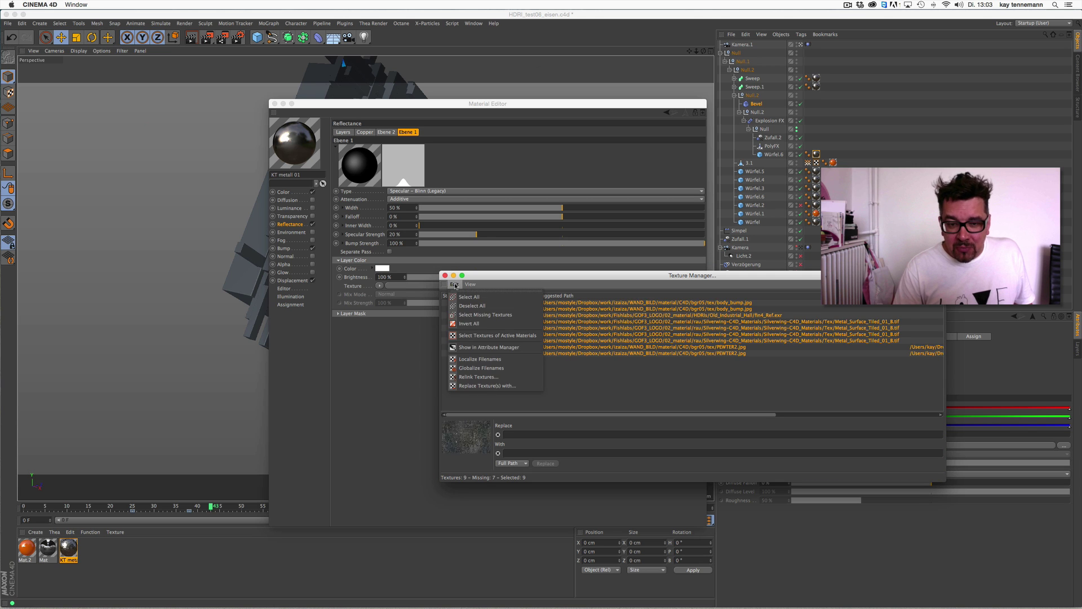
pyautogui.click(476, 378)
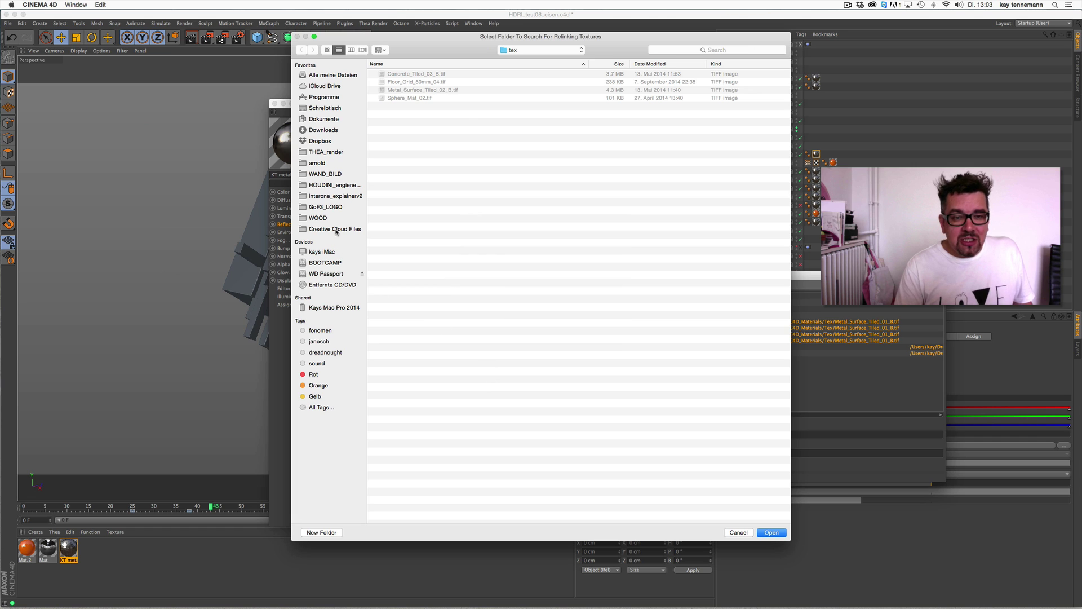
pyautogui.click(335, 208)
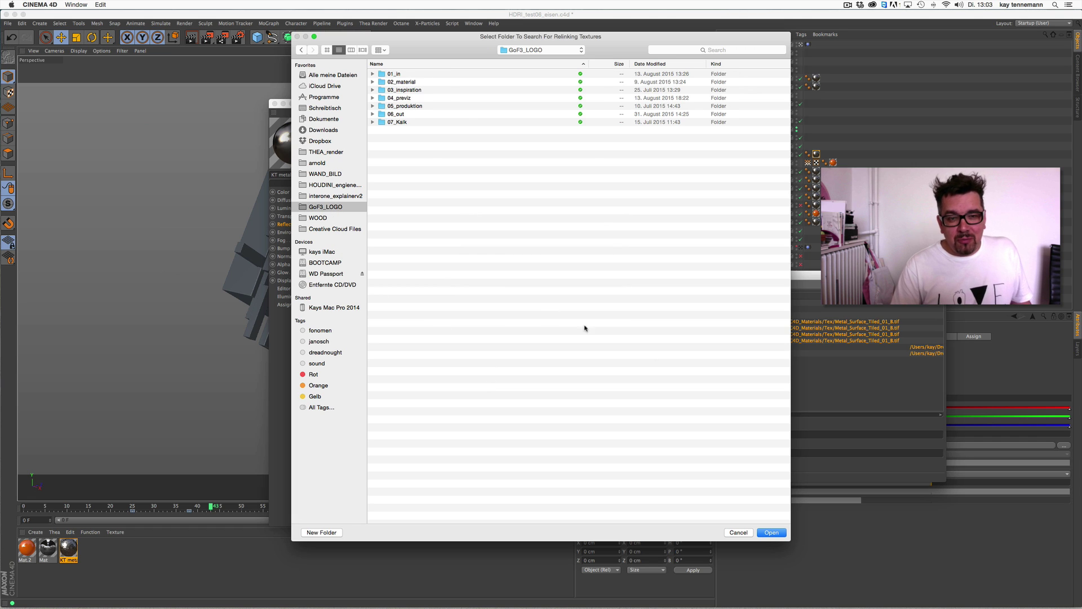
pyautogui.click(772, 533)
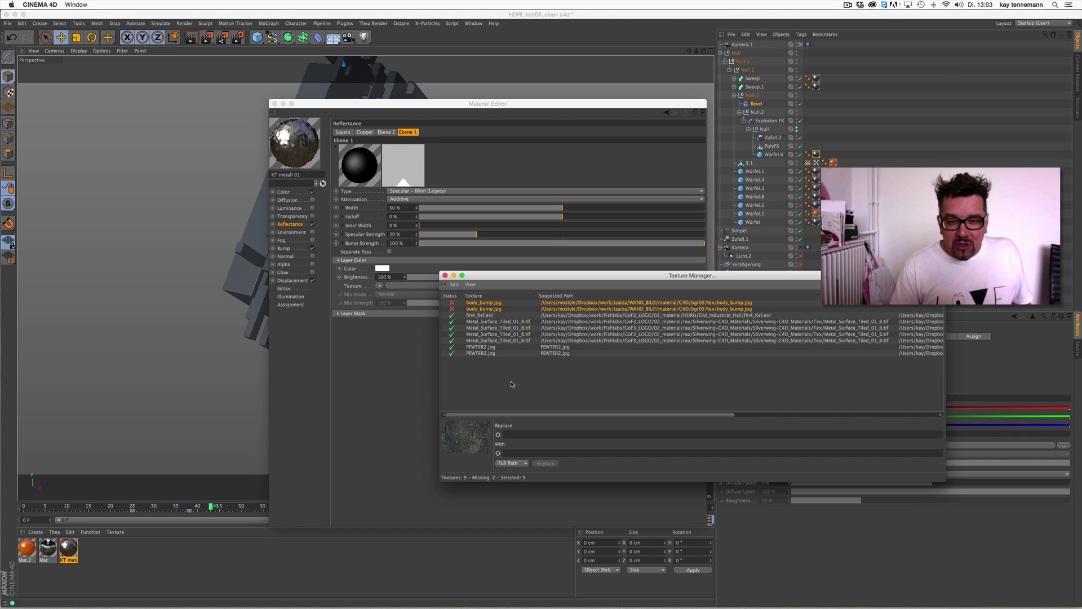
# - Relink the two missing body_bump.jpg textures from the WAND_BILD folder, and close the Texture Manager and Material Editor
pyautogui.click(514, 310)
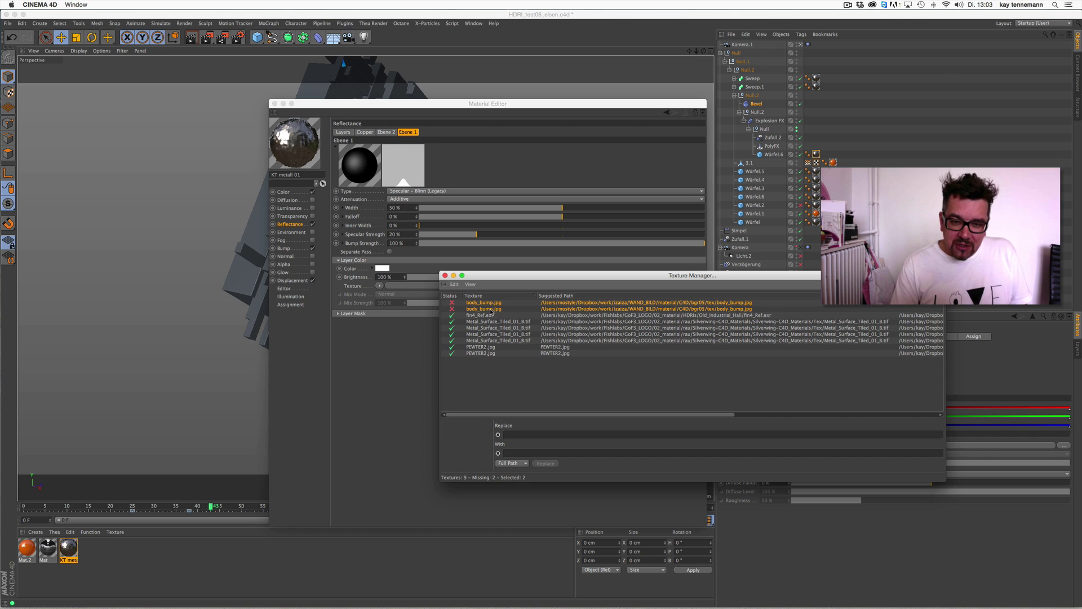
pyautogui.click(454, 284)
pyautogui.click(490, 380)
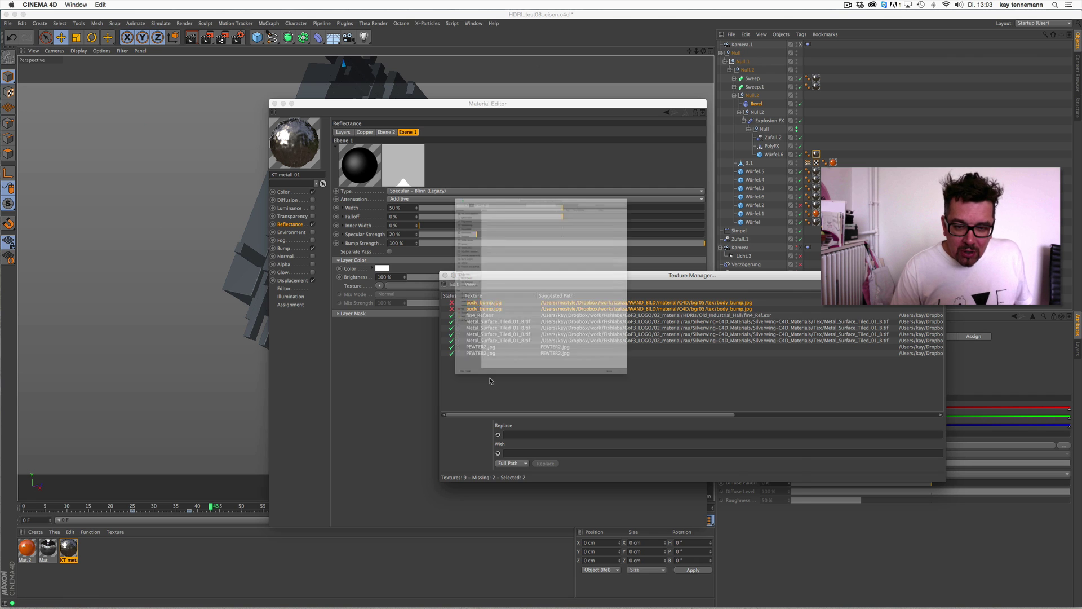
pyautogui.click(325, 174)
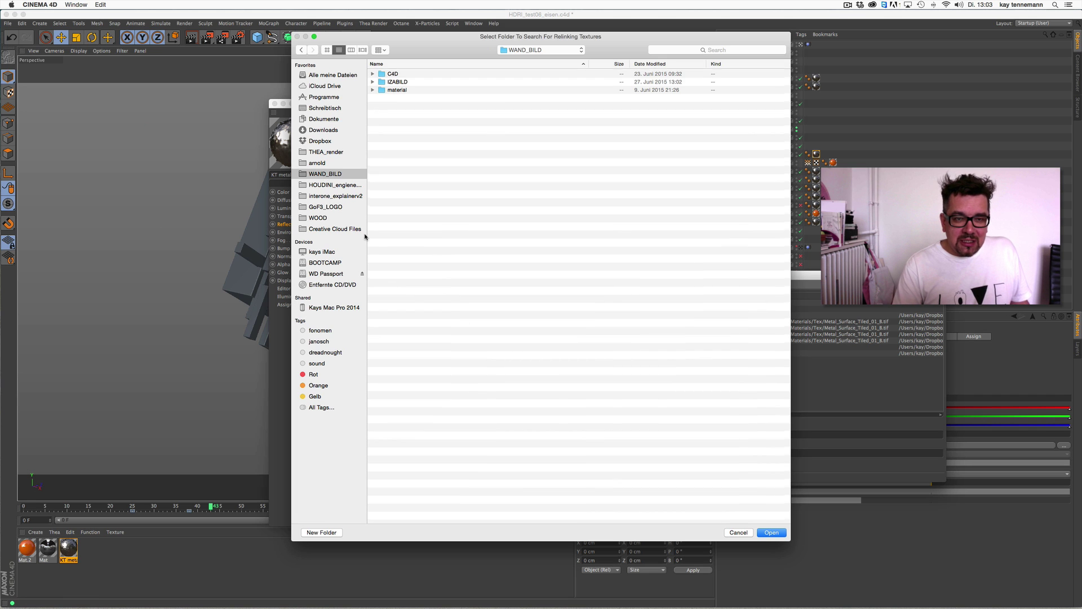
pyautogui.click(762, 532)
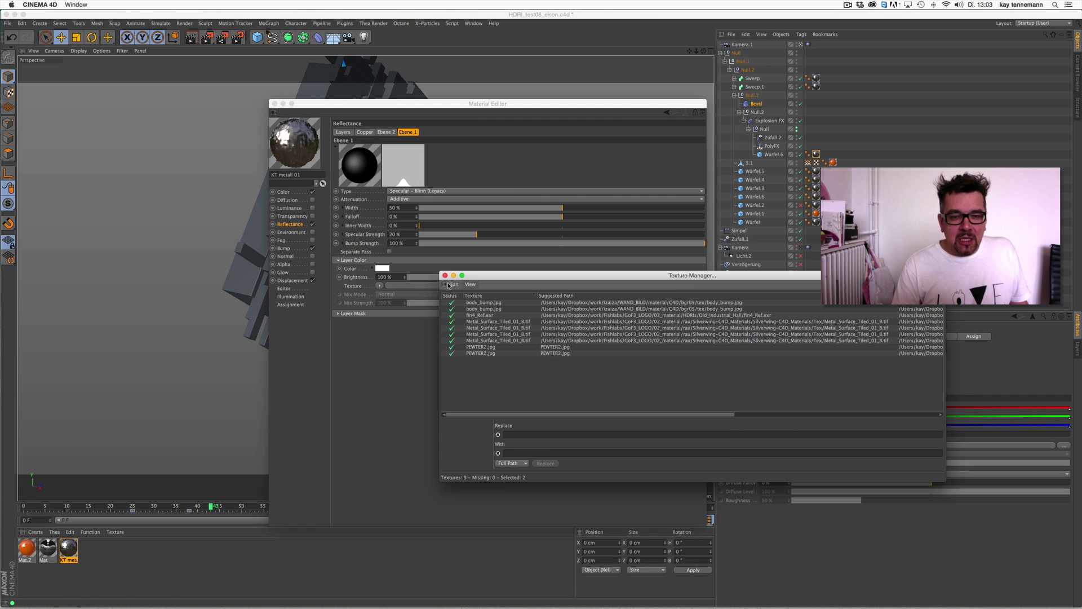
pyautogui.click(444, 275)
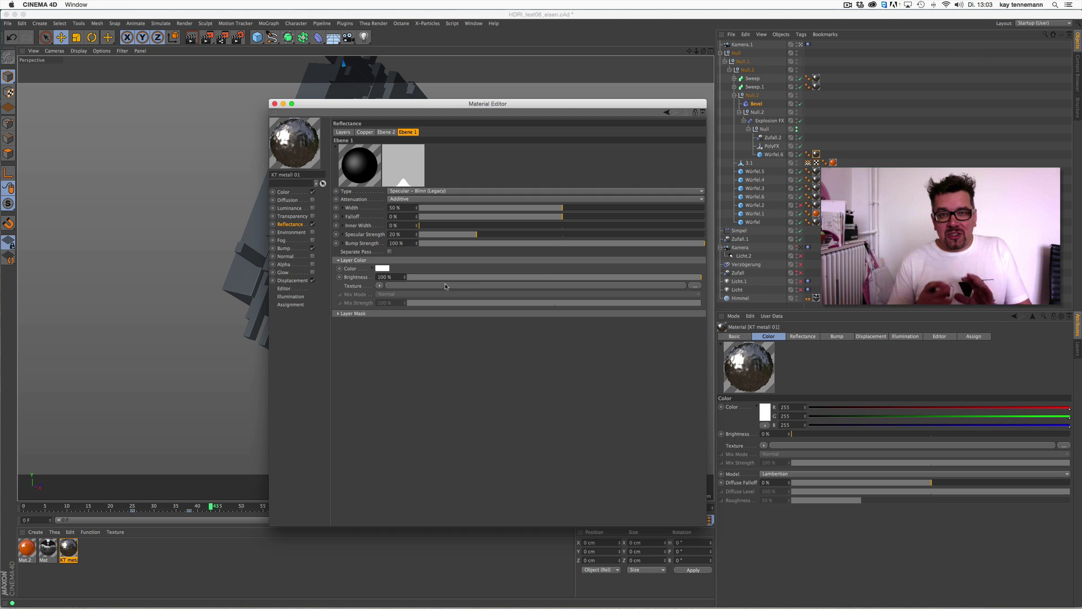
pyautogui.click(274, 104)
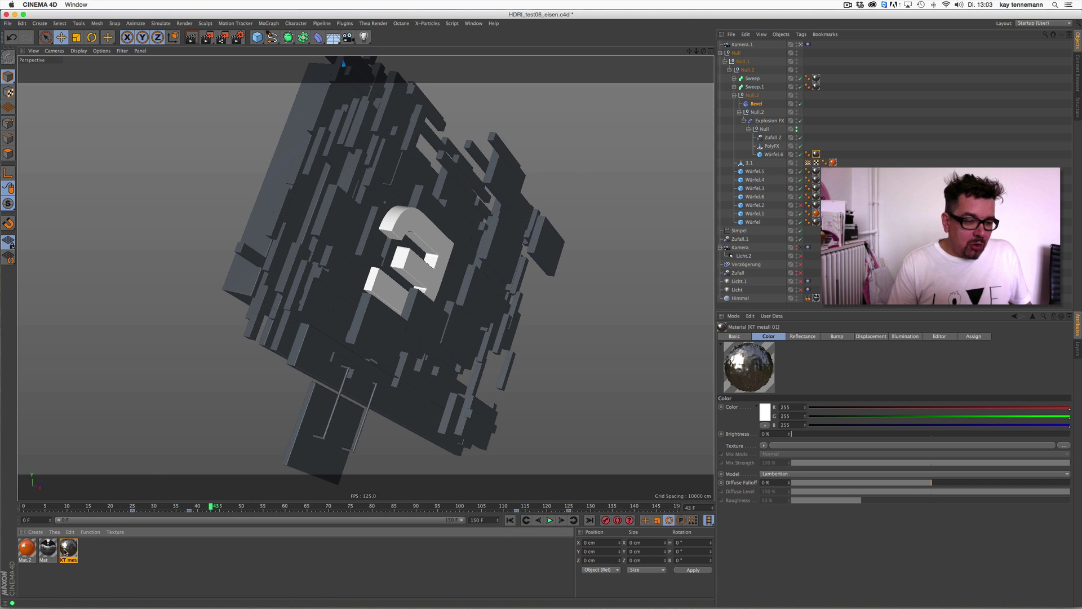
# - Open the KT metall 01 material's Copper reflectance layer and expand its Layer Sampling and Layer Fresnel settings
pyautogui.doubleClick(68, 547)
pyautogui.moveTo(303, 60); pyautogui.dragTo(484, 71)
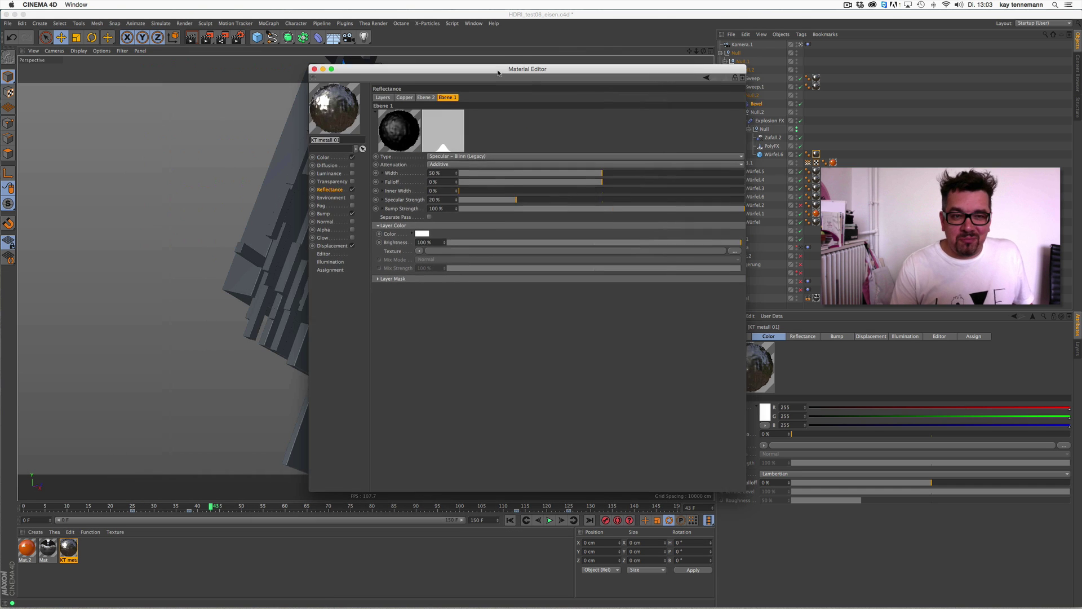
pyautogui.click(383, 98)
pyautogui.click(406, 98)
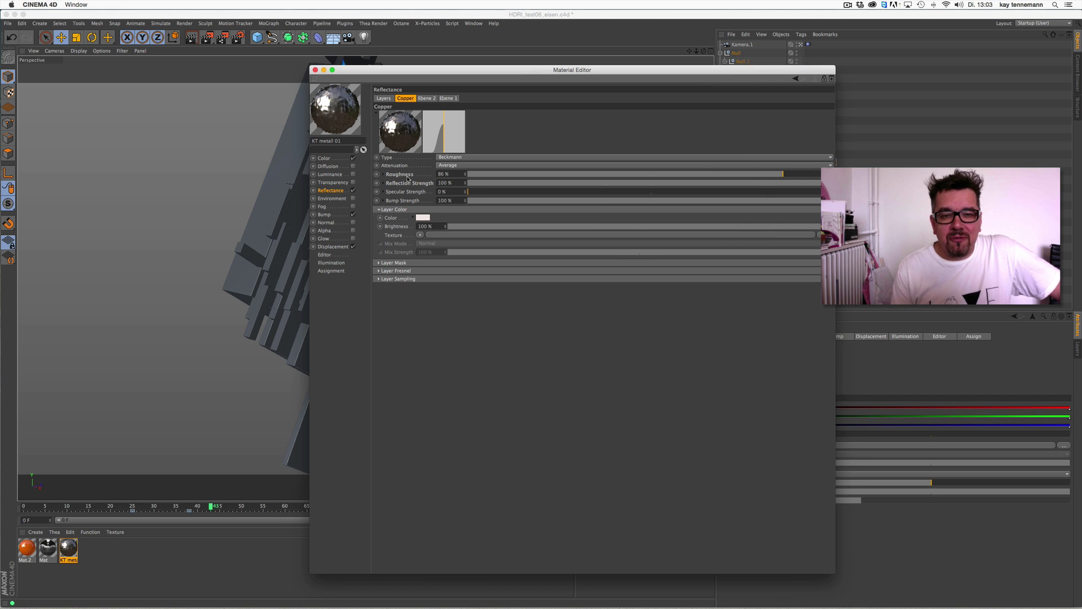
pyautogui.click(378, 279)
pyautogui.click(378, 271)
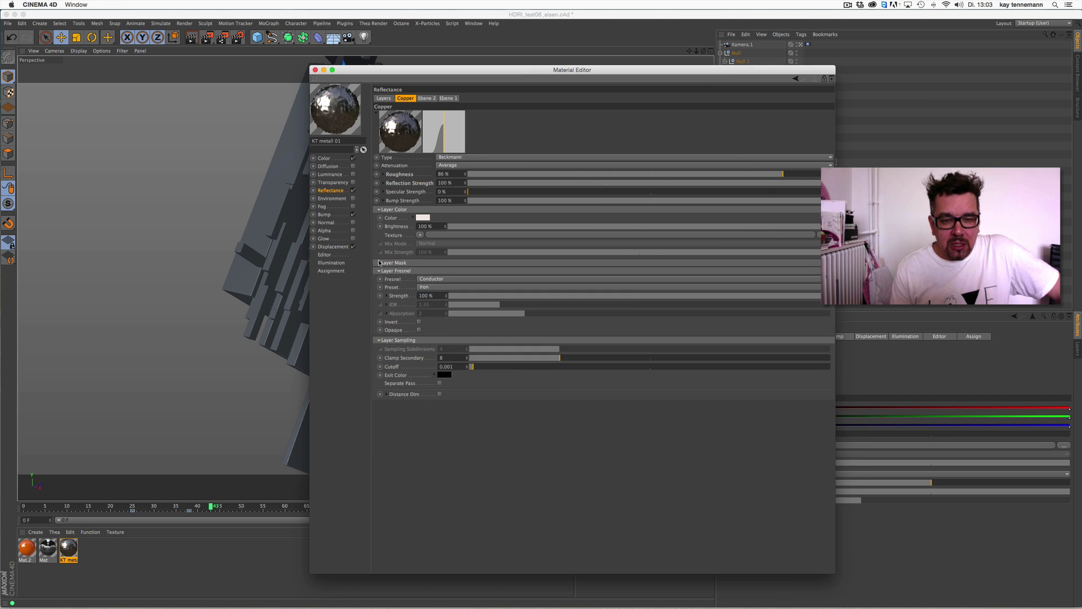
# - Expand the Copper layer's Layer Mask settings, look through its Layer Fresnel presets, and uncover the viewport
pyautogui.click(378, 263)
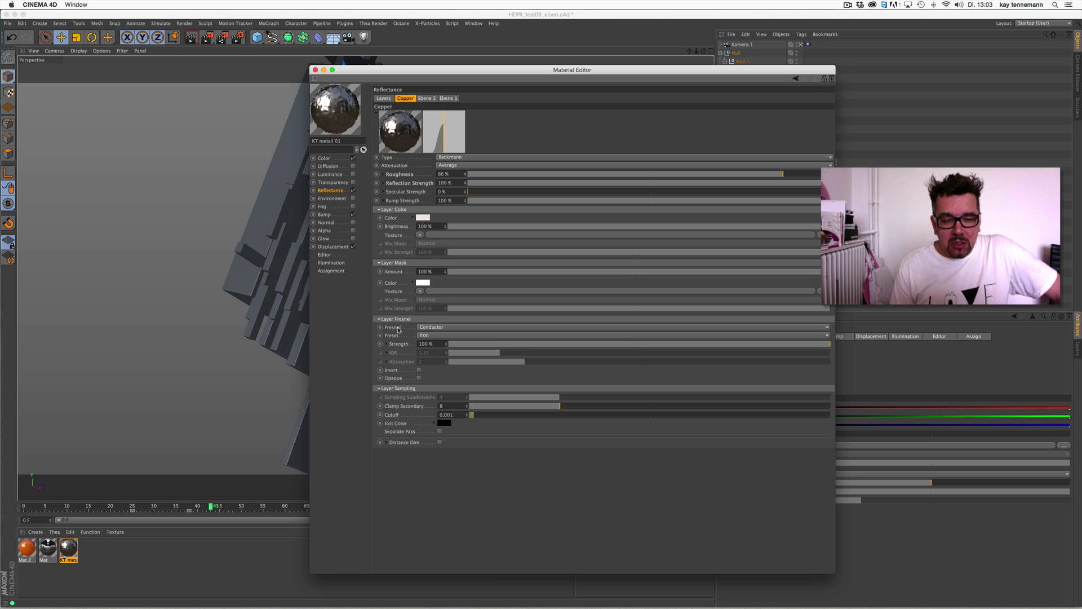
pyautogui.click(444, 336)
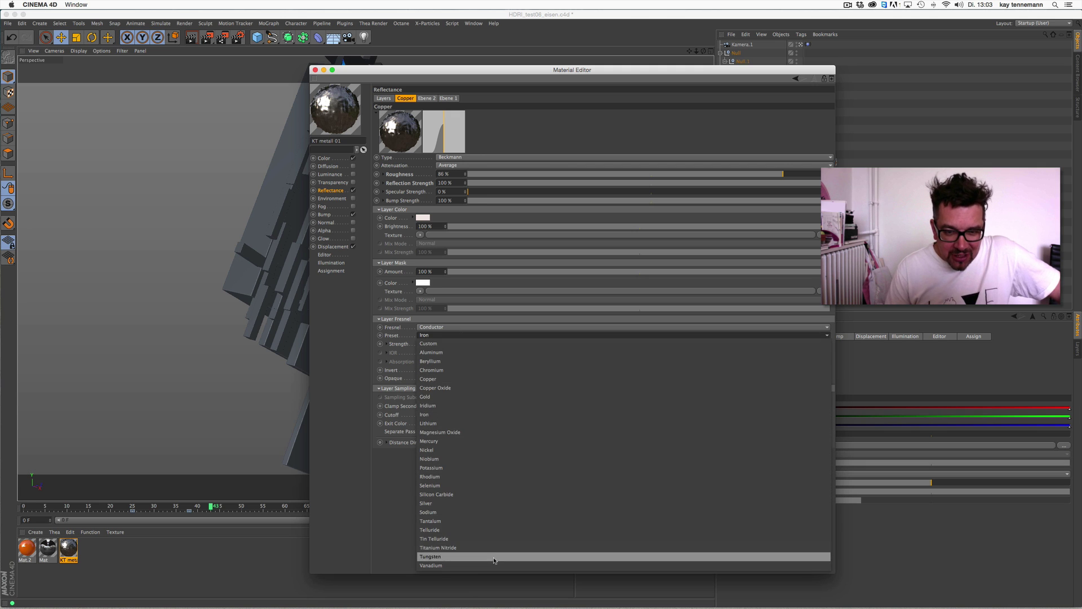
pyautogui.click(379, 339)
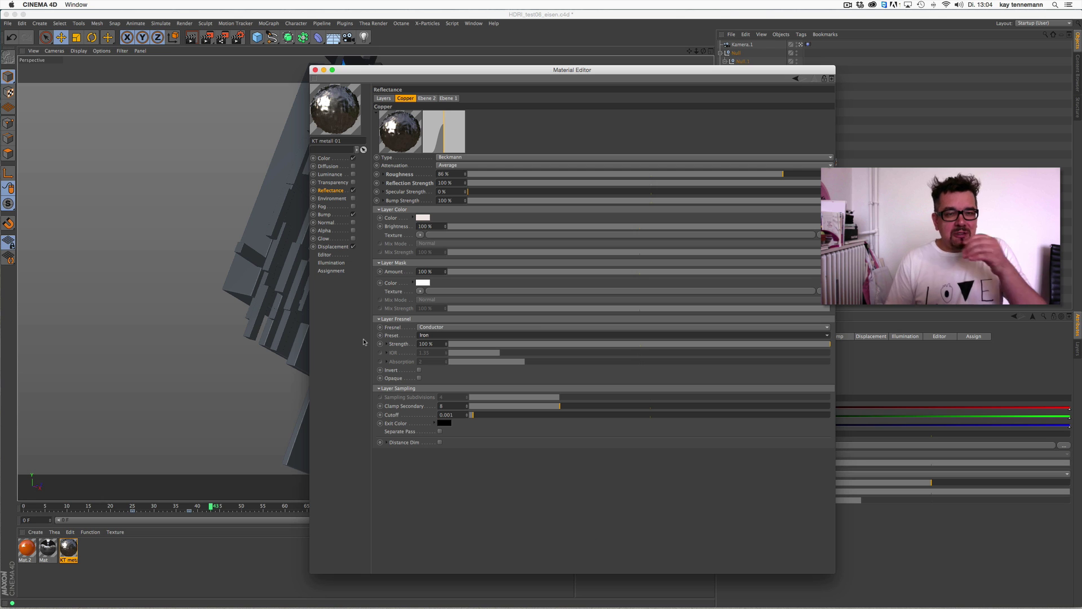
pyautogui.moveTo(418, 70); pyautogui.dragTo(683, 73)
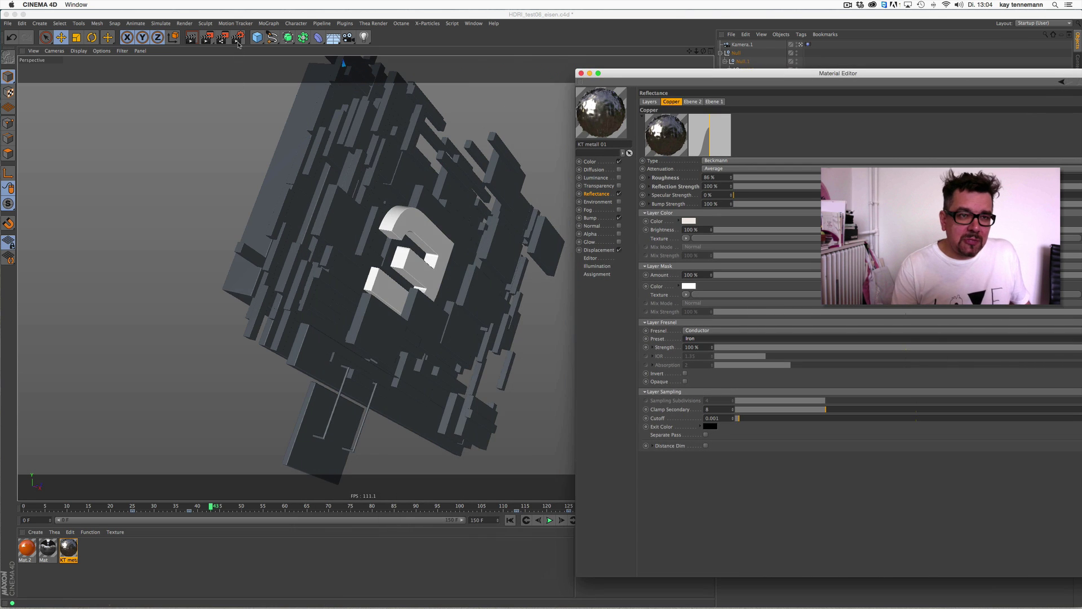
# - Review the Physical renderer's Progressive sampler settings, close the Render Settings, and render the active view
pyautogui.press('super+b')
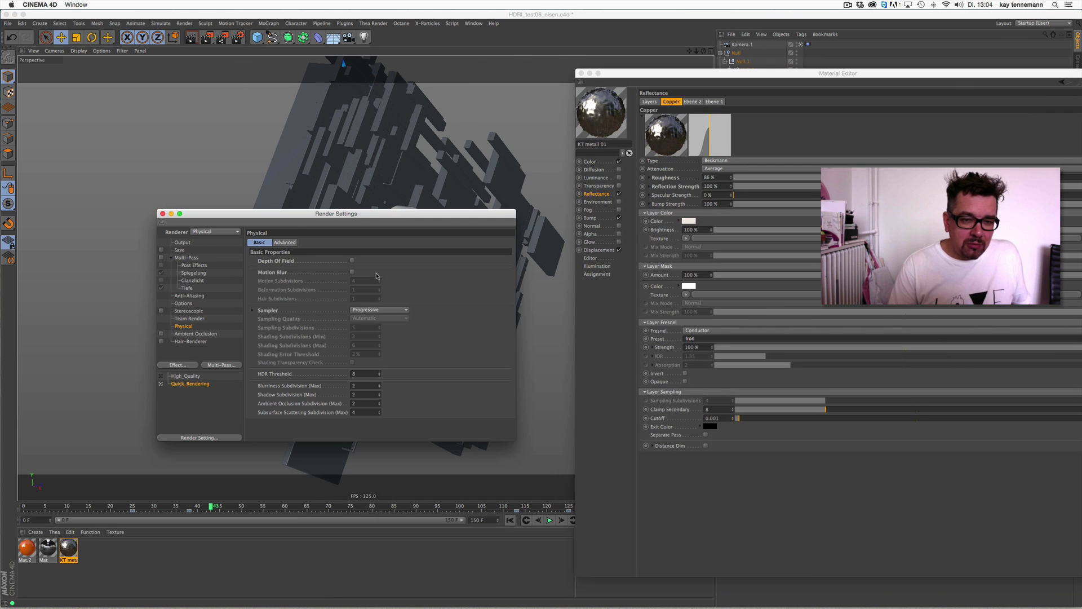
pyautogui.click(368, 311)
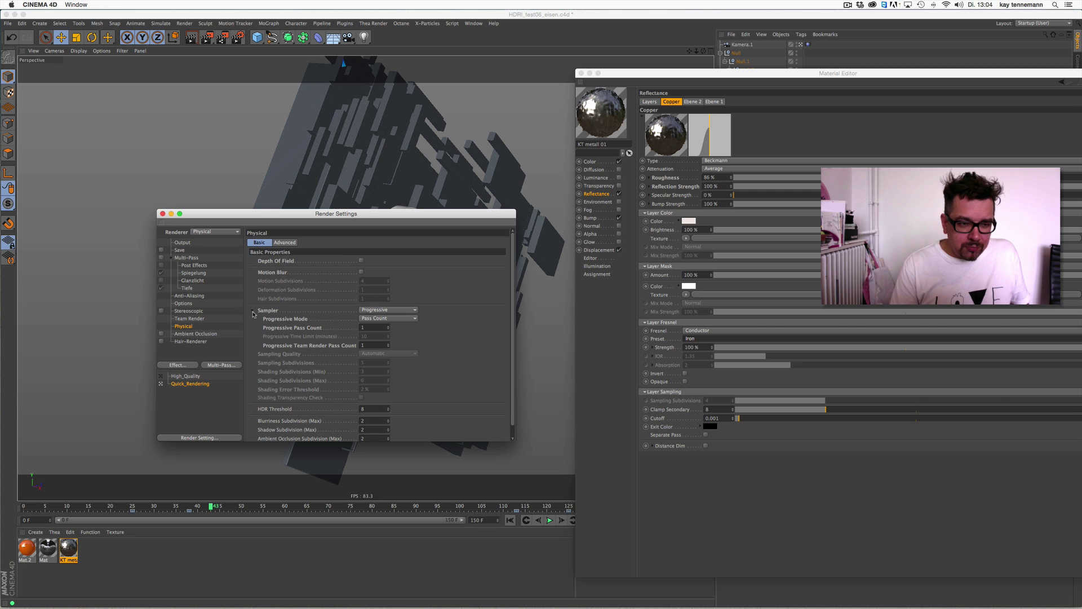
pyautogui.click(163, 213)
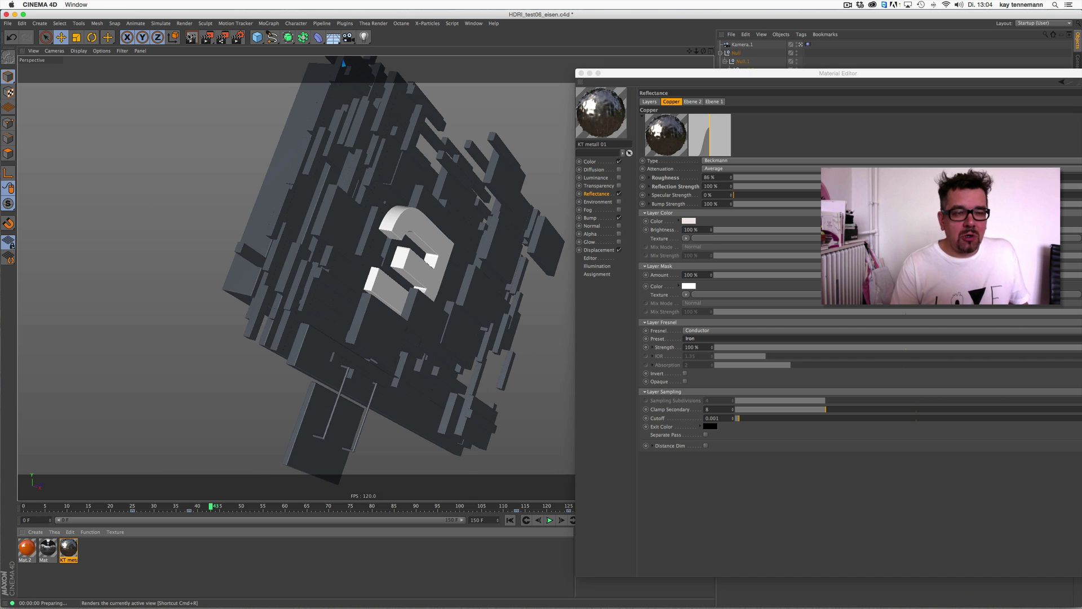
pyautogui.click(191, 37)
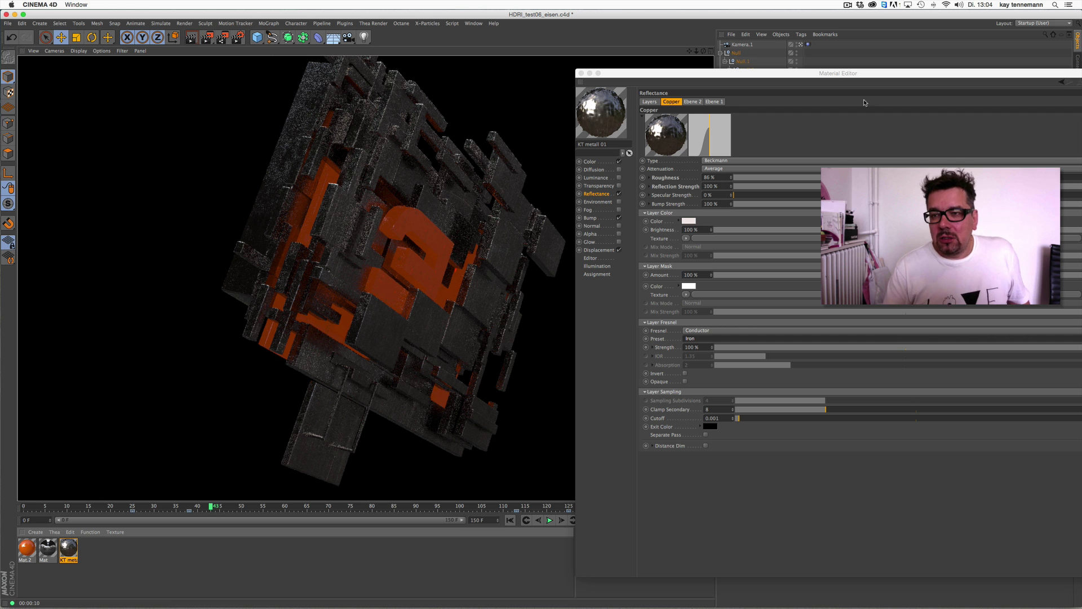
# - Bring up the rendered movie HDRI_test05b_comp01_h264.mov, scrub through the metal shot, and return to the Material Editor
pyautogui.moveTo(833, 76); pyautogui.dragTo(625, 66)
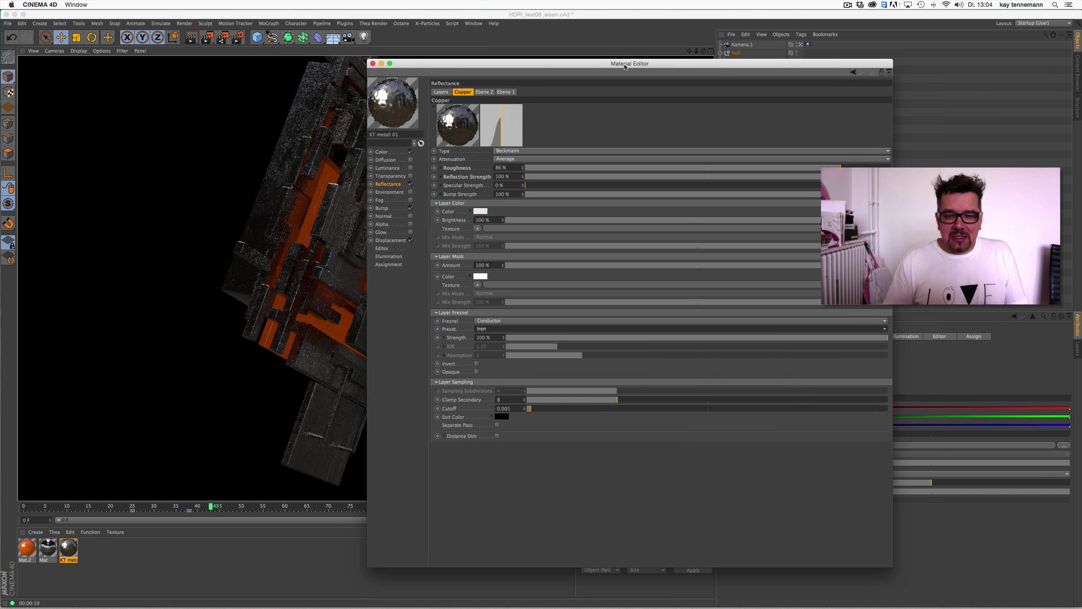
pyautogui.click(15, 14)
pyautogui.moveTo(385, 66); pyautogui.dragTo(831, 139)
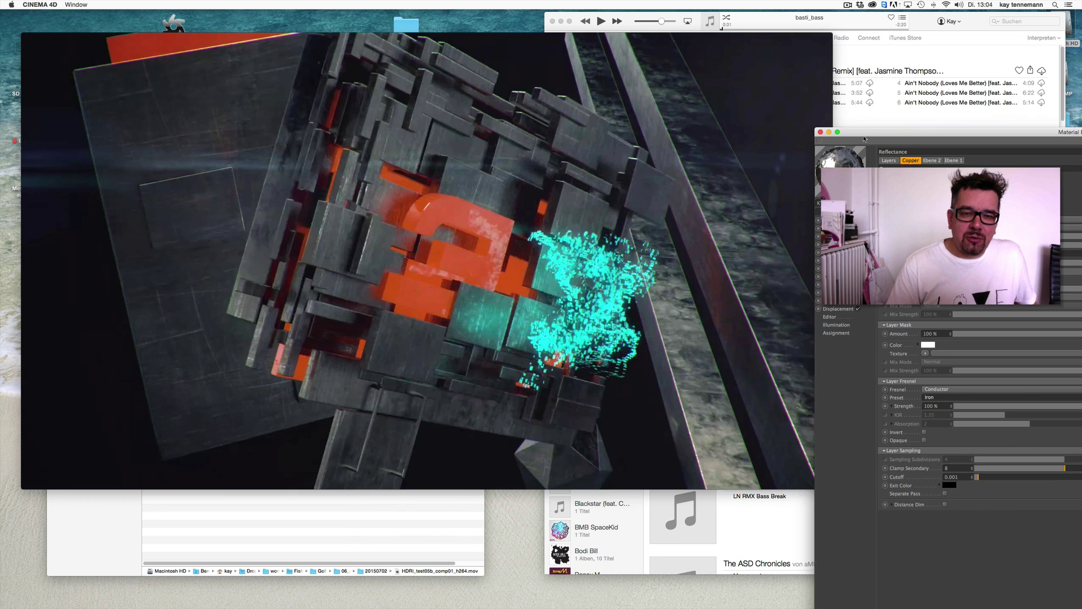
pyautogui.click(482, 202)
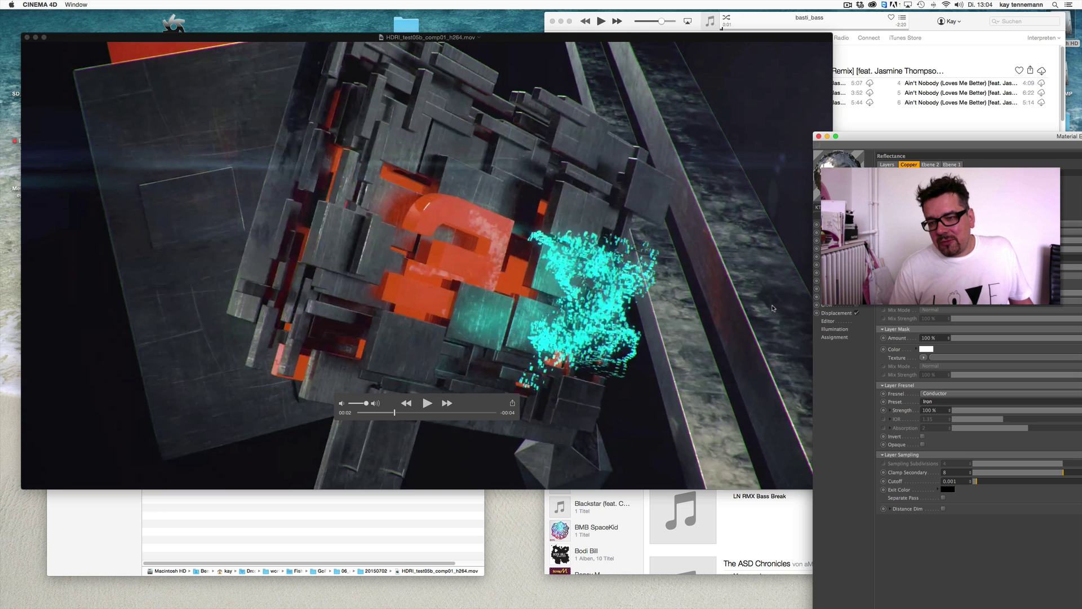
pyautogui.moveTo(396, 414)
pyautogui.mouseDown()
pyautogui.moveTo(357, 414)
pyautogui.moveTo(410, 414)
pyautogui.moveTo(391, 413)
pyautogui.mouseUp()
pyautogui.press('super+Tab')
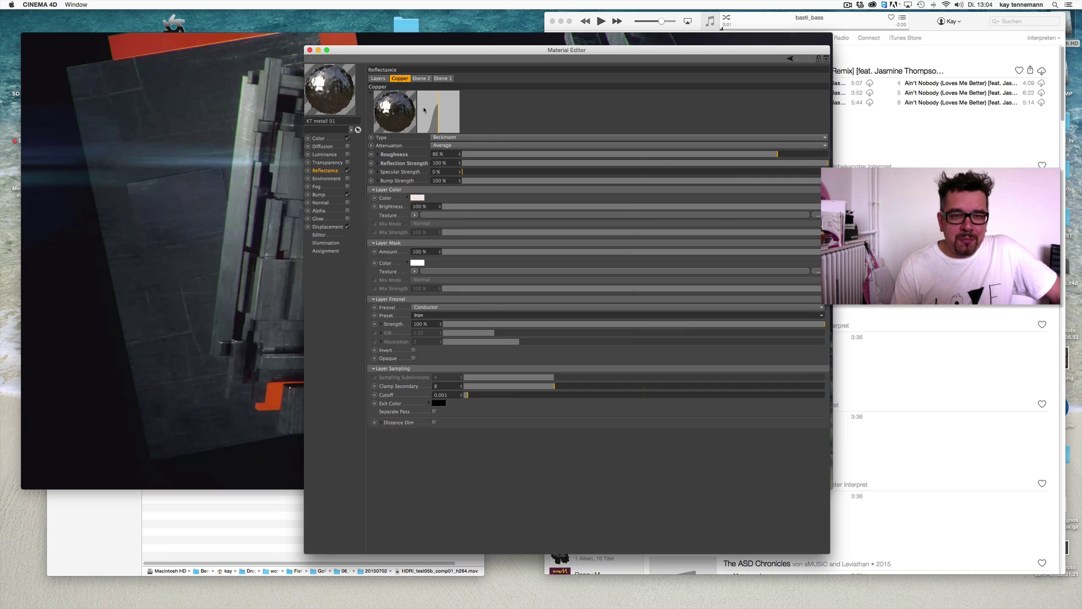
# - Open the Ebene 2 reflectance layer and expand its Layer Mask and Layer Fresnel settings
pyautogui.click(425, 79)
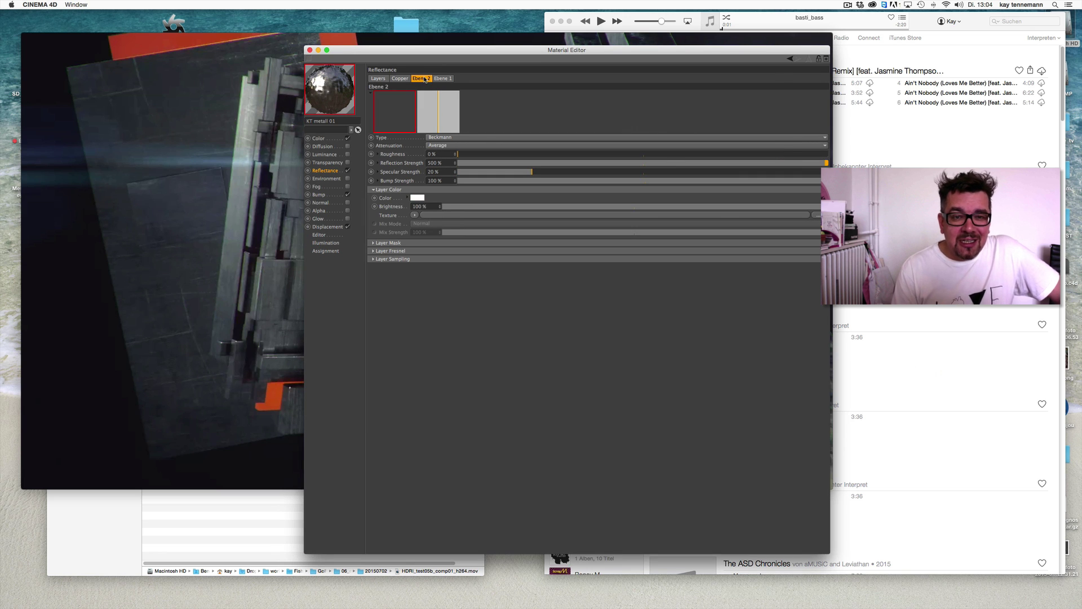
pyautogui.click(373, 250)
pyautogui.click(372, 242)
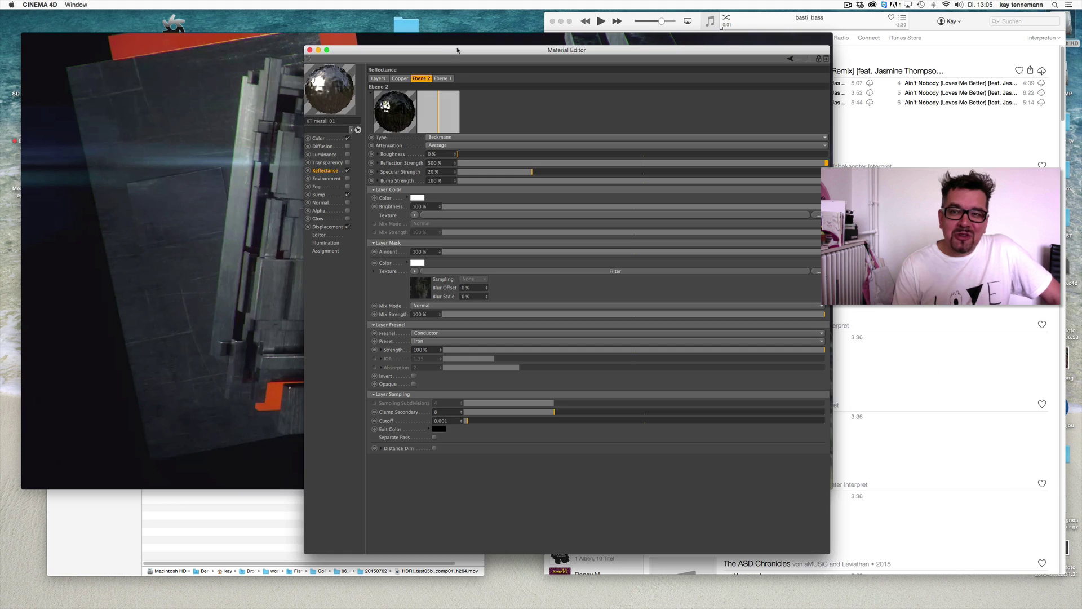
# - Uncover the movie behind the Material Editor and scrub it to examine the scratched metal reflections
pyautogui.moveTo(457, 50); pyautogui.dragTo(653, 59)
pyautogui.click(443, 382)
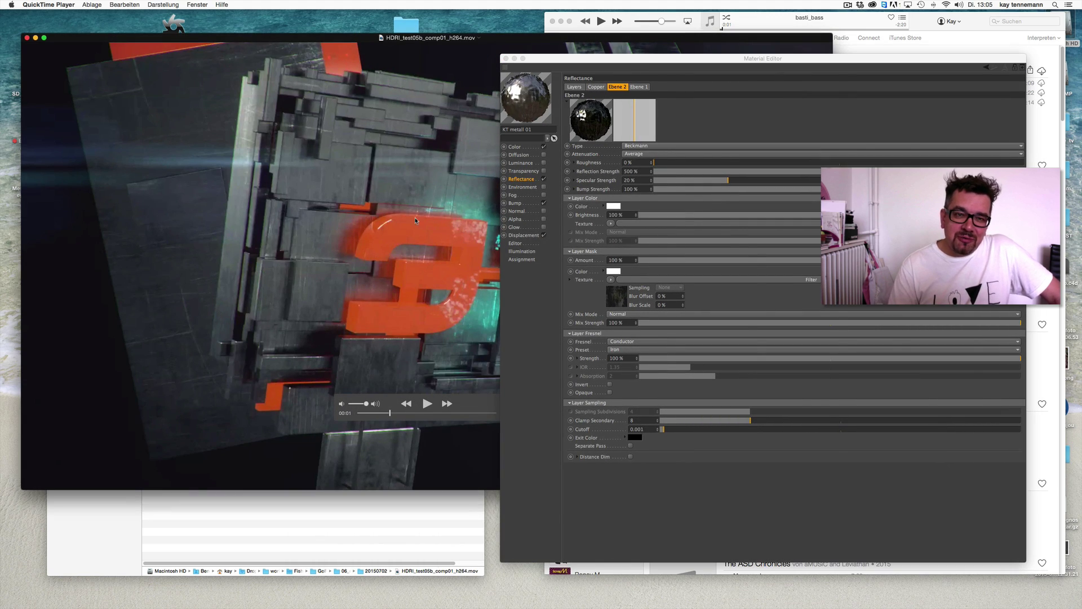
pyautogui.moveTo(393, 414)
pyautogui.mouseDown()
pyautogui.moveTo(407, 413)
pyautogui.moveTo(389, 414)
pyautogui.mouseUp()
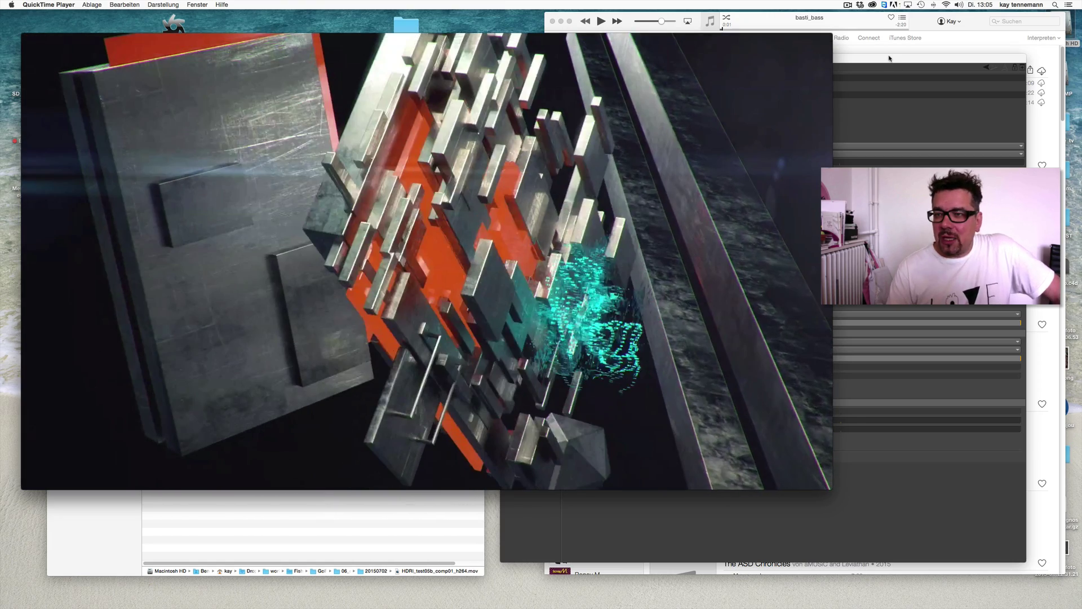
# - Examine the Filter shader in Ebene 2's Layer Mask texture, close the Material Editor, and return to the Cinema 4D scene
pyautogui.click(889, 91)
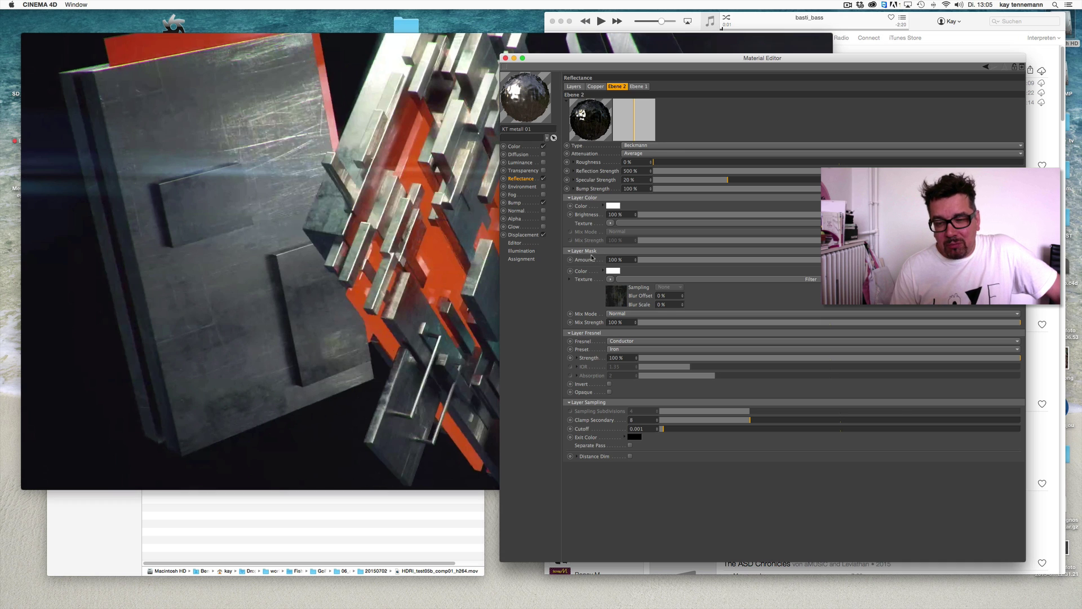
pyautogui.click(672, 280)
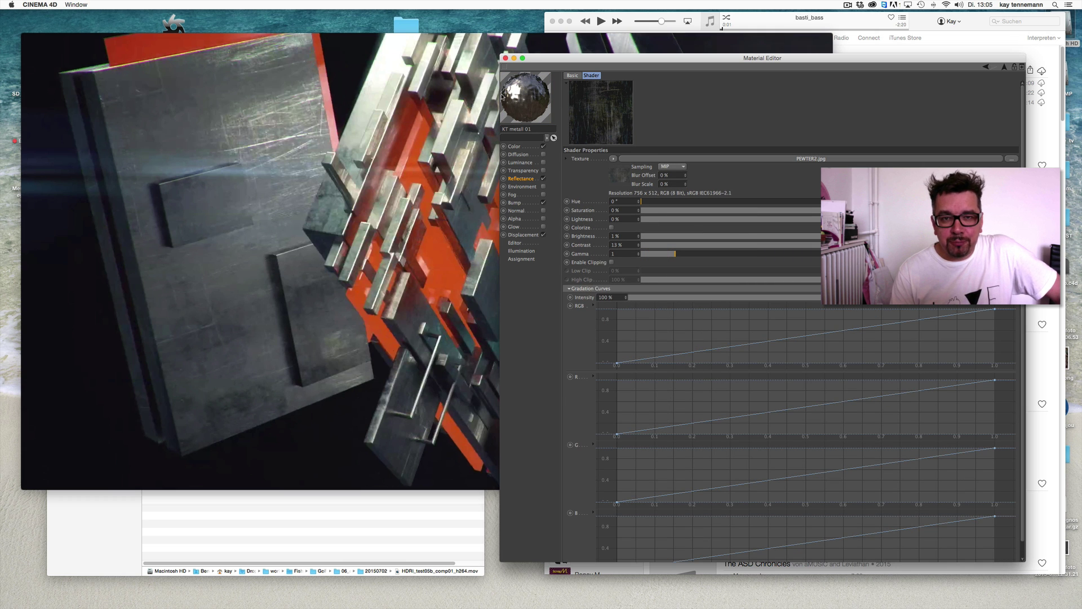
pyautogui.click(499, 63)
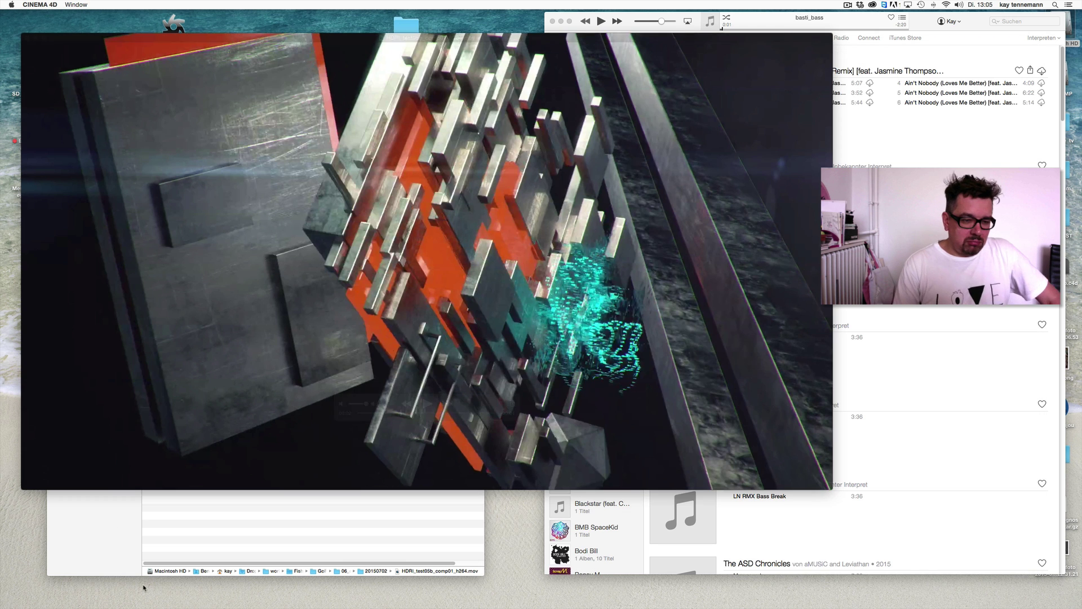
pyautogui.moveTo(145, 583)
pyautogui.click(227, 584)
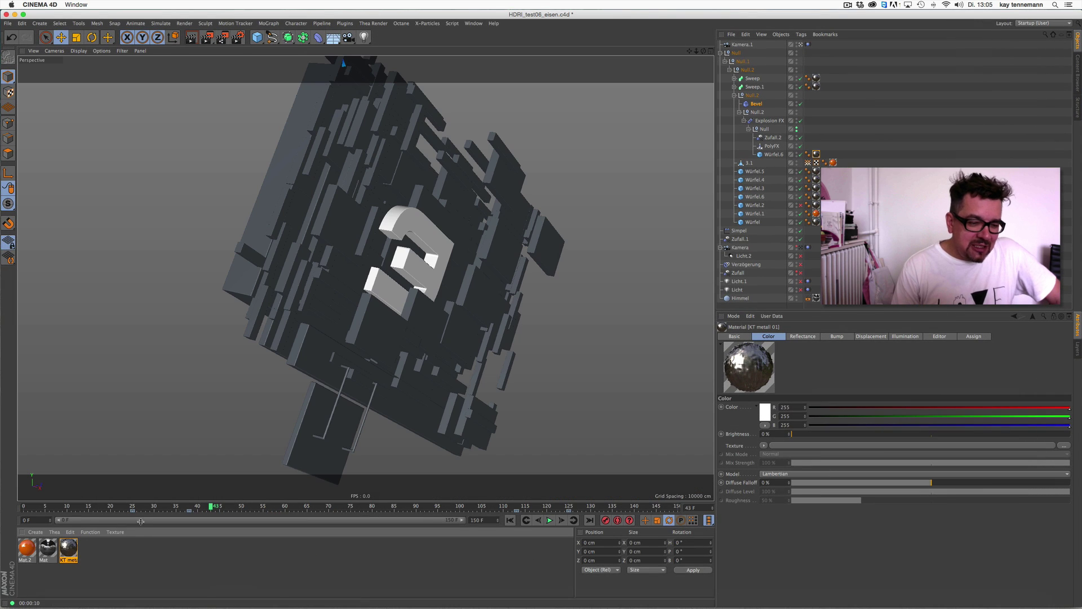
# - Reopen the KT metall 01 material and examine its Ebene 1 reflectance layer
pyautogui.doubleClick(69, 554)
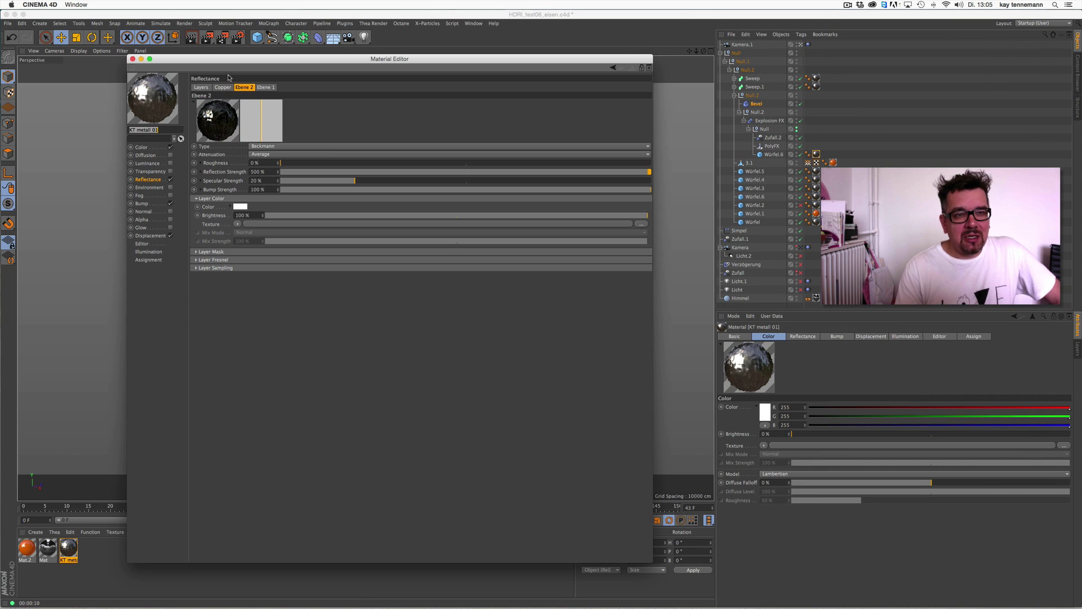
pyautogui.moveTo(235, 62); pyautogui.dragTo(591, 26)
pyautogui.click(618, 51)
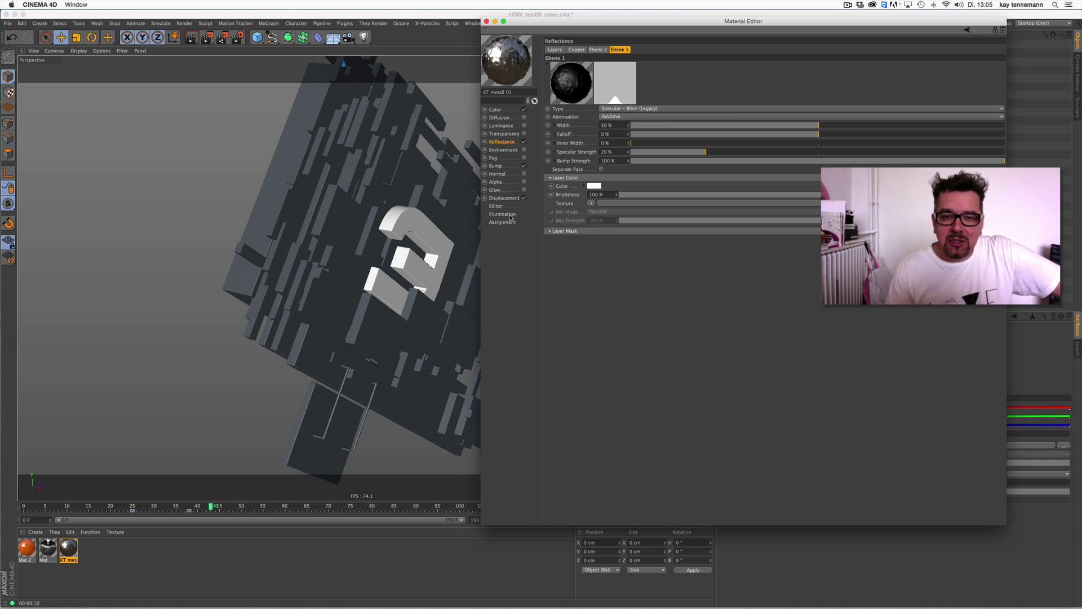
# - Open the Colorizer shader in the material's Bump channel and examine its texture and gradient
pyautogui.moveTo(648, 26); pyautogui.dragTo(584, 19)
pyautogui.click(434, 160)
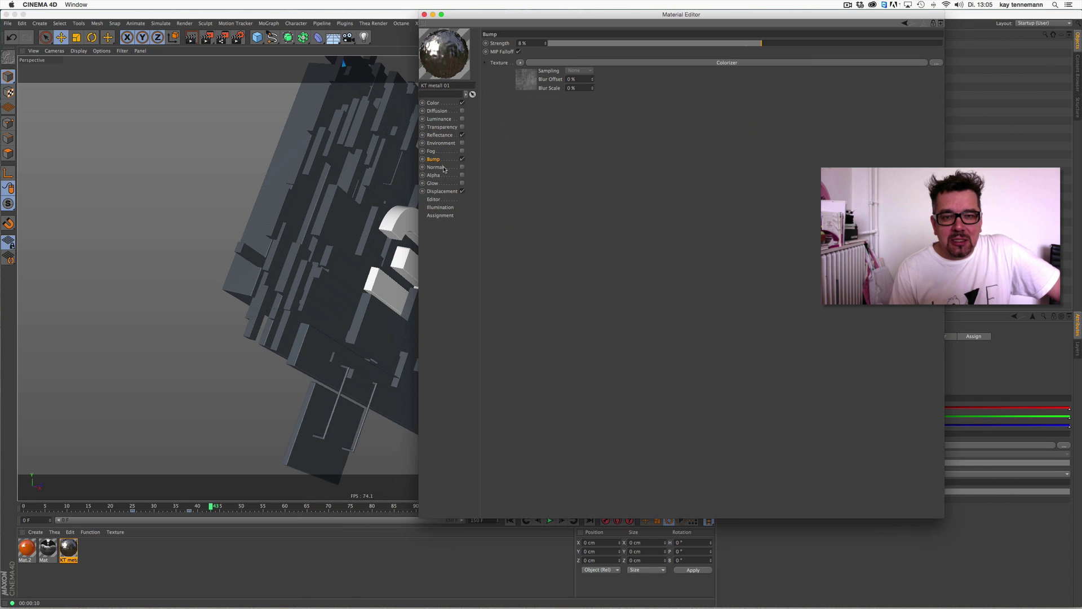
pyautogui.click(581, 63)
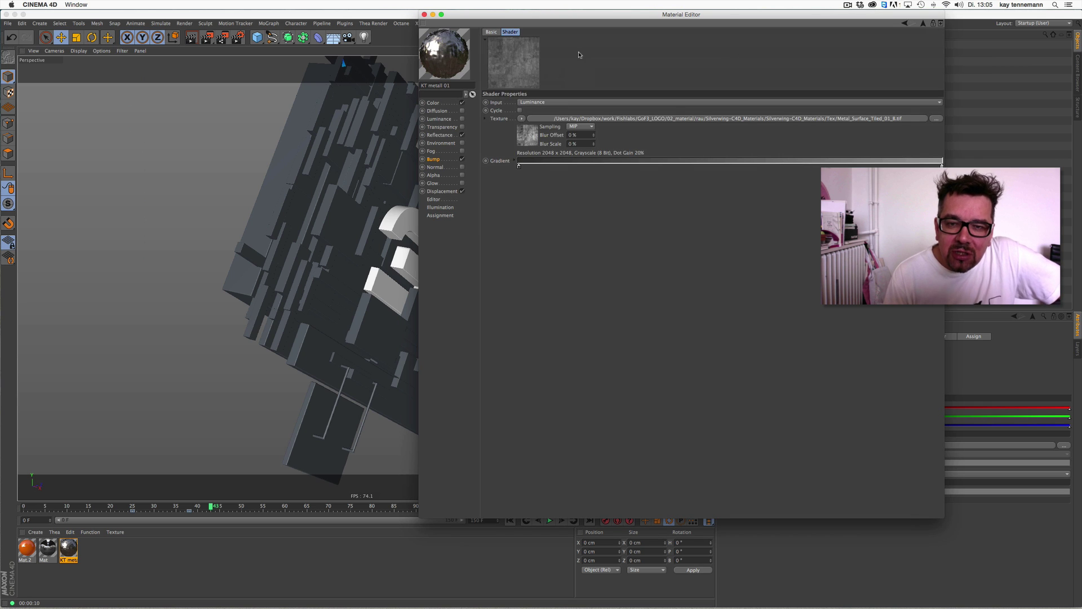
# - Examine the Displacement channel and its PEWTER2.jpg texture with a Huge shader preview, and close the Material Editor
pyautogui.click(443, 192)
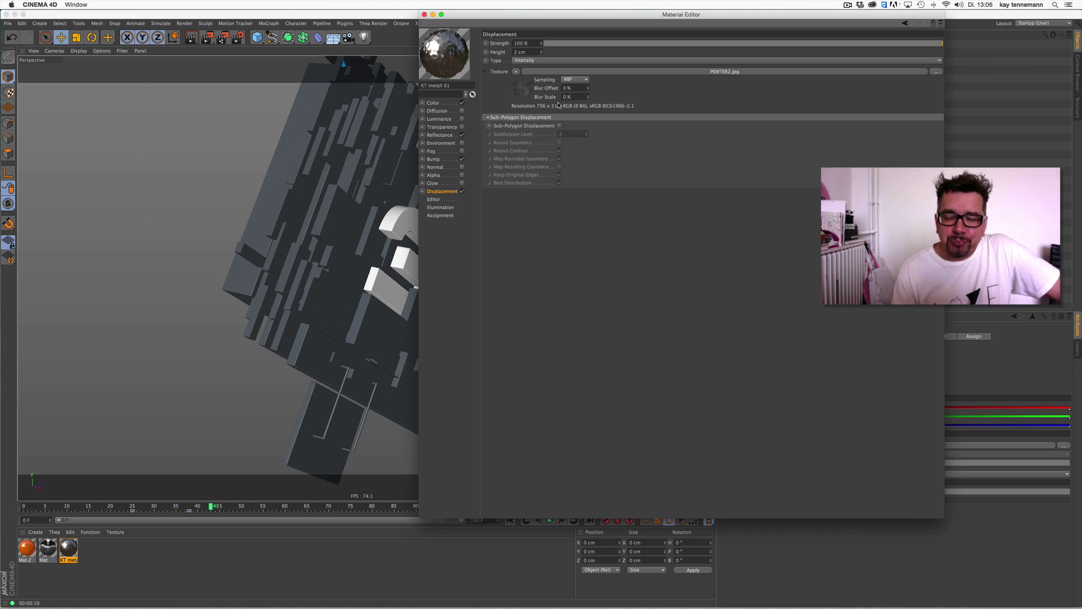
pyautogui.click(564, 72)
pyautogui.click(534, 132)
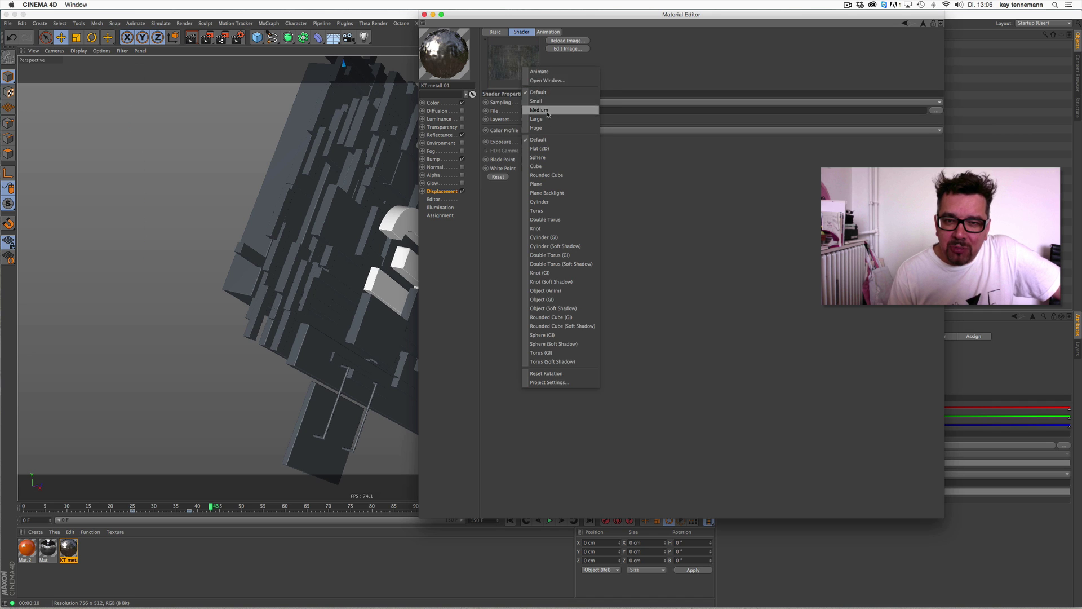
pyautogui.click(548, 130)
pyautogui.click(446, 192)
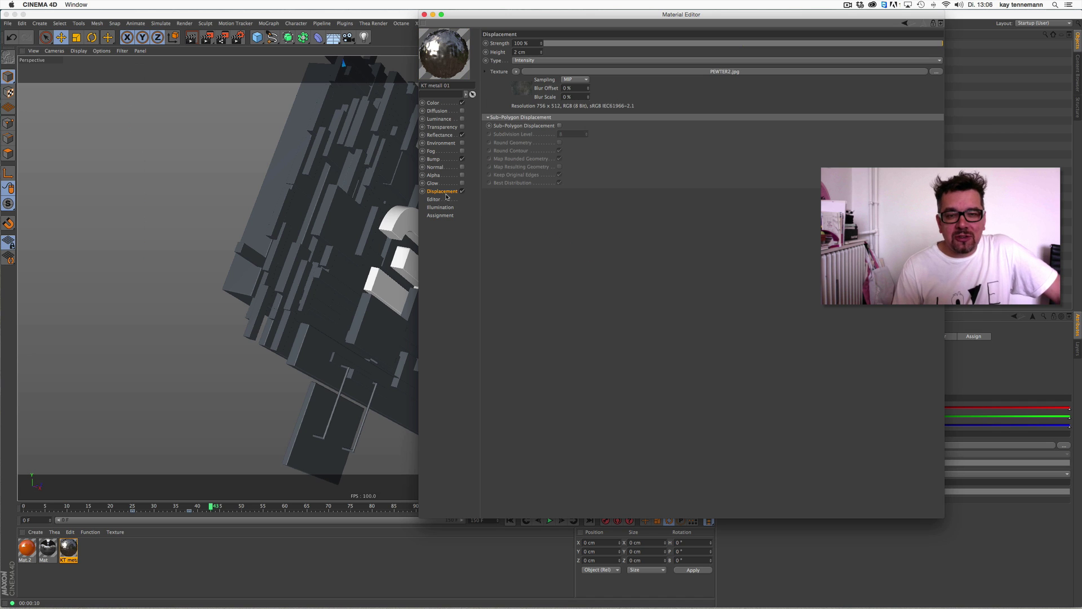
pyautogui.click(424, 14)
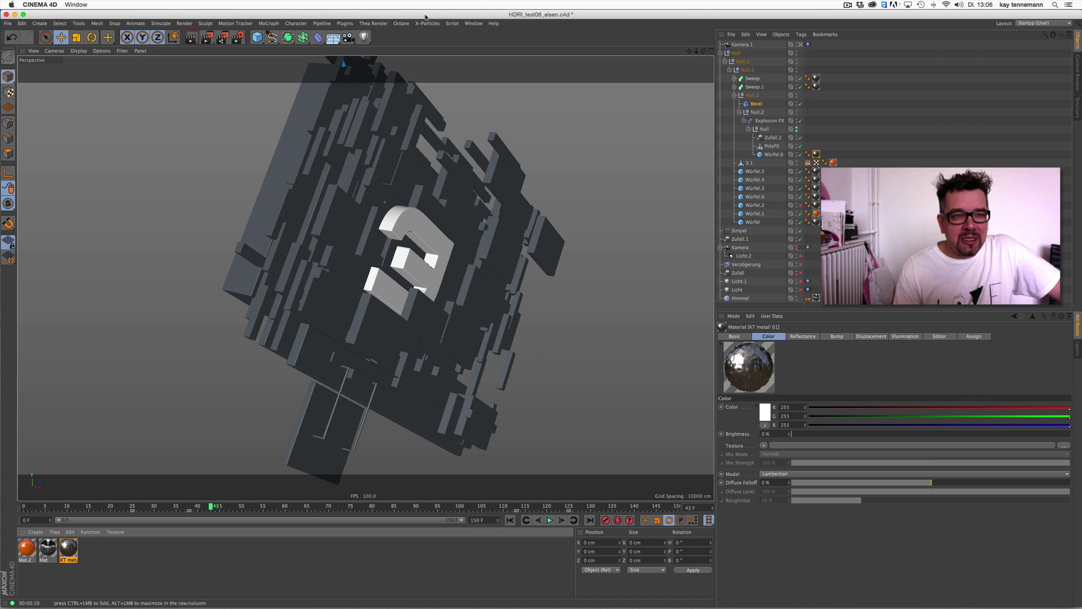
# - Set the Physical renderer's sampler to Adaptive with a Shading Error Threshold of 10%, and test-render the active view
pyautogui.click(238, 37)
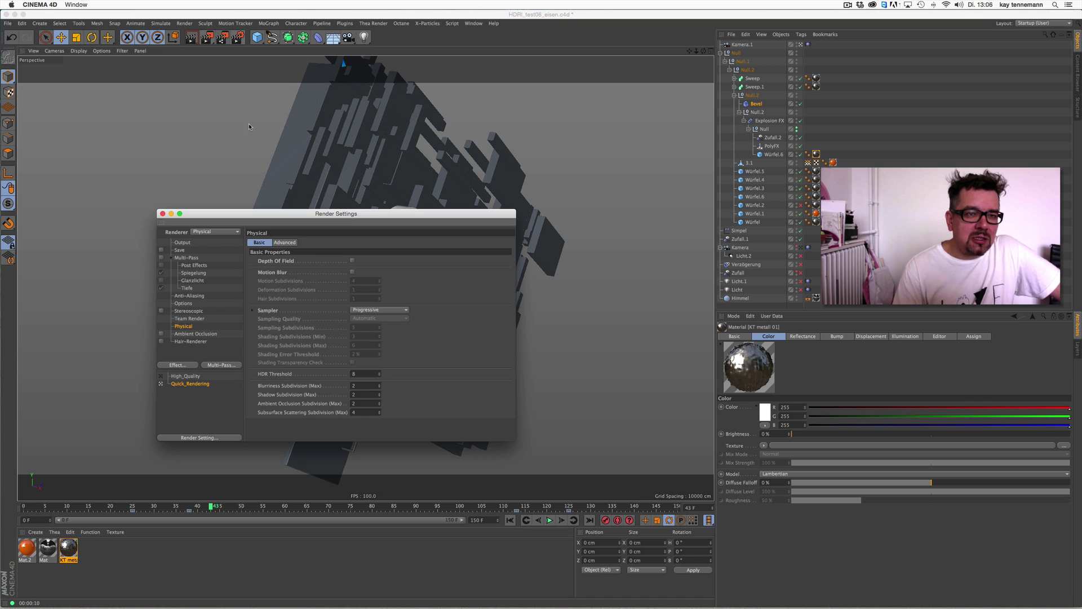
pyautogui.click(253, 310)
pyautogui.click(383, 310)
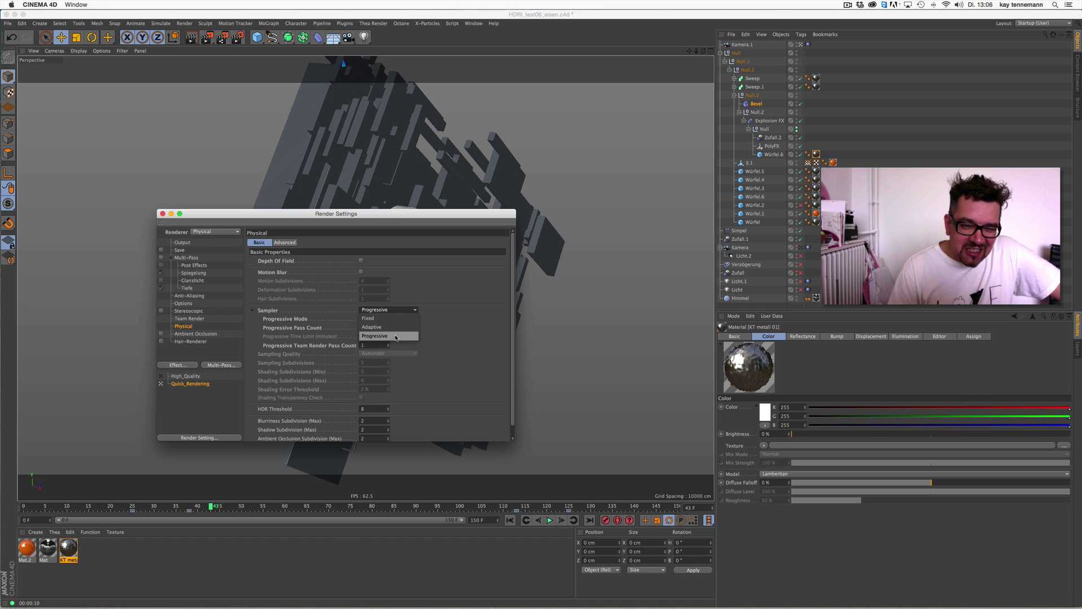
pyautogui.click(373, 327)
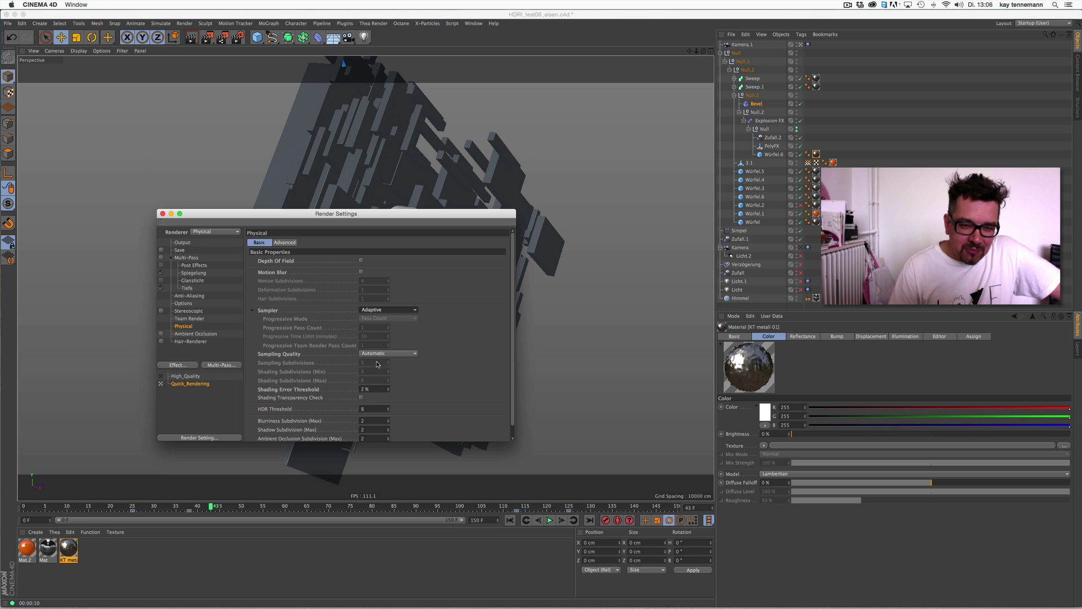
pyautogui.doubleClick(368, 389)
pyautogui.write('10')
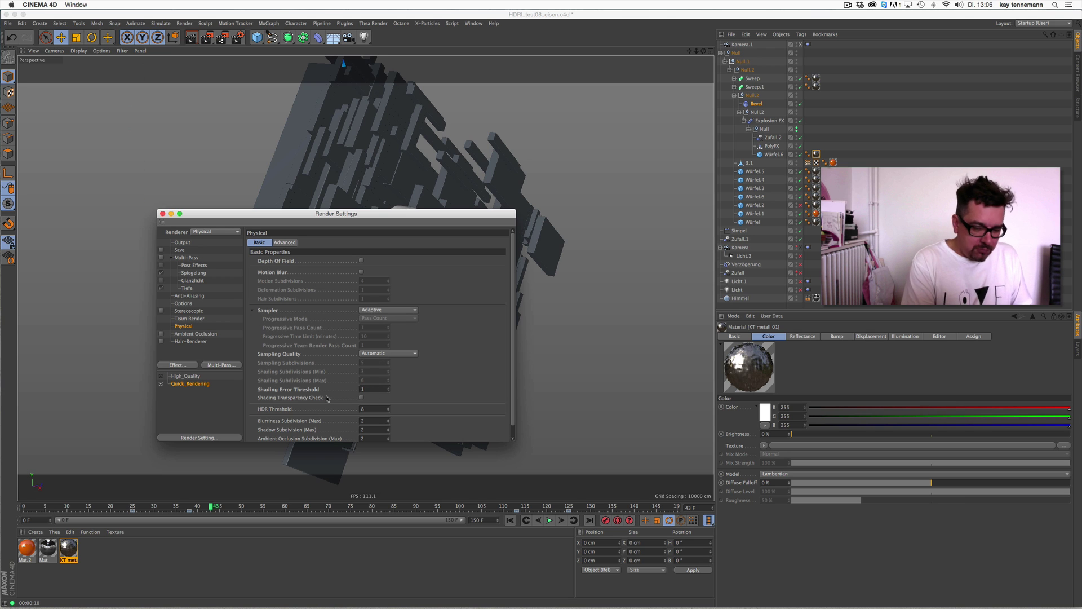
pyautogui.click(163, 214)
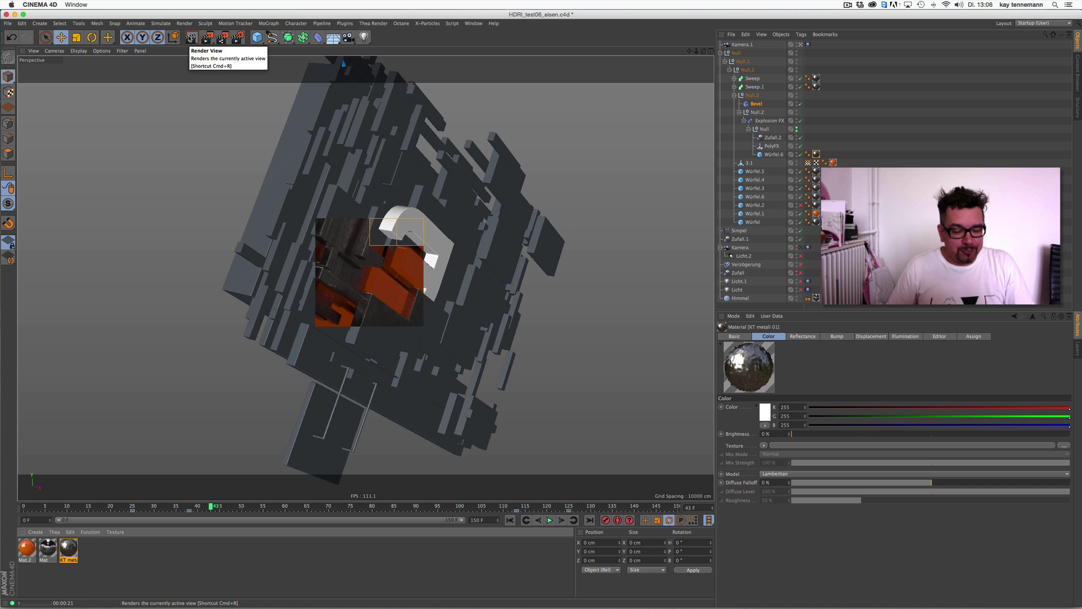
# - Check the Sub-Polygon Displacement option of the KT metall 01 material and close the Material Editor
pyautogui.doubleClick(69, 547)
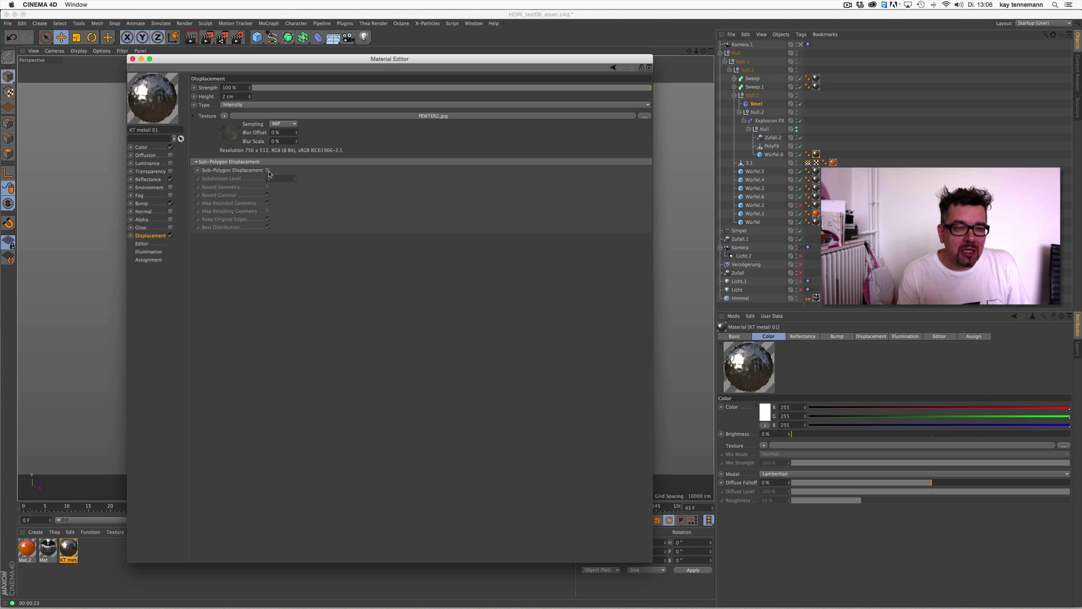
pyautogui.click(133, 58)
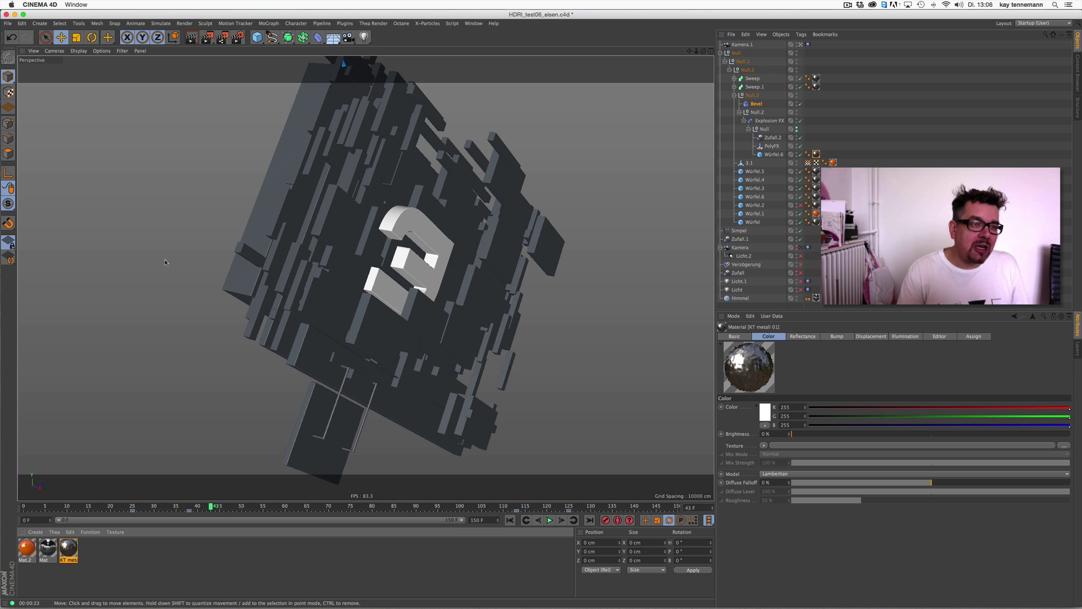
# - Open icosaeder_01.c4d from the c4d folder of hologram_elements in GoF3_LOGO/04_previz
pyautogui.click(8, 23)
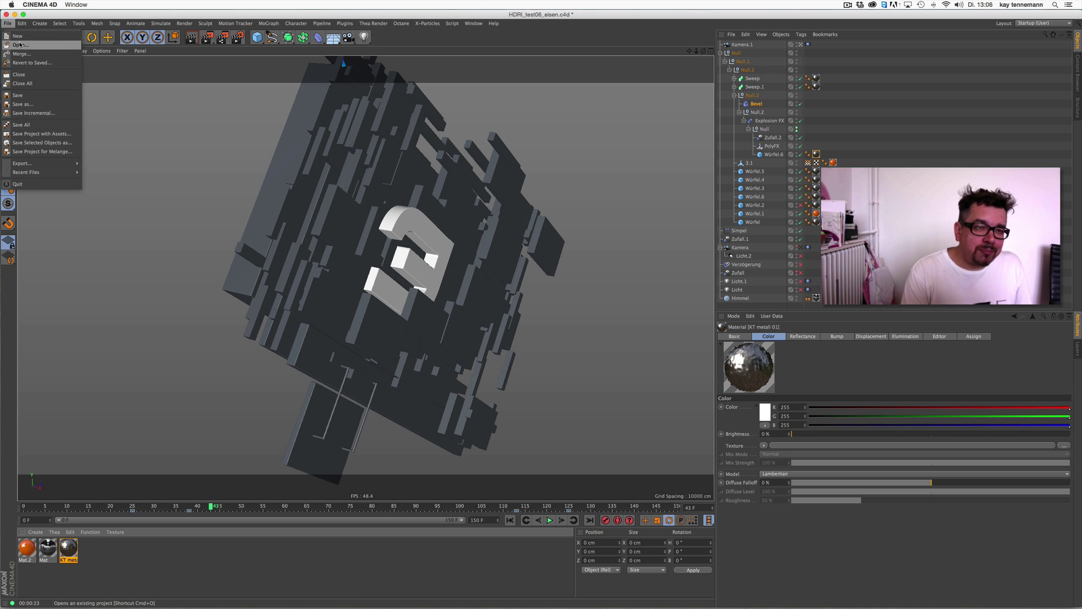
pyautogui.click(20, 44)
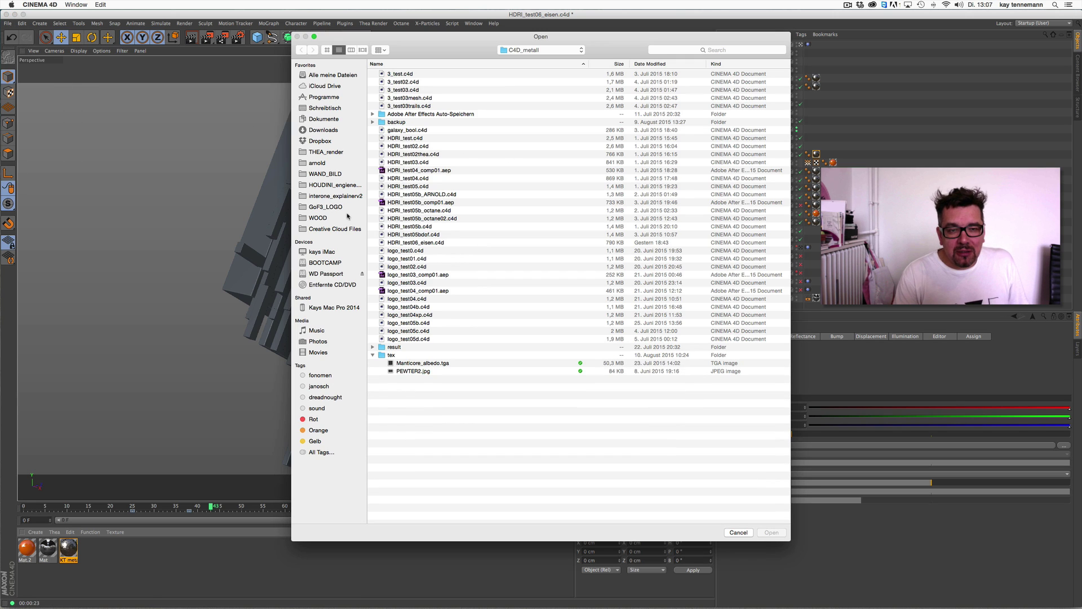
pyautogui.click(341, 208)
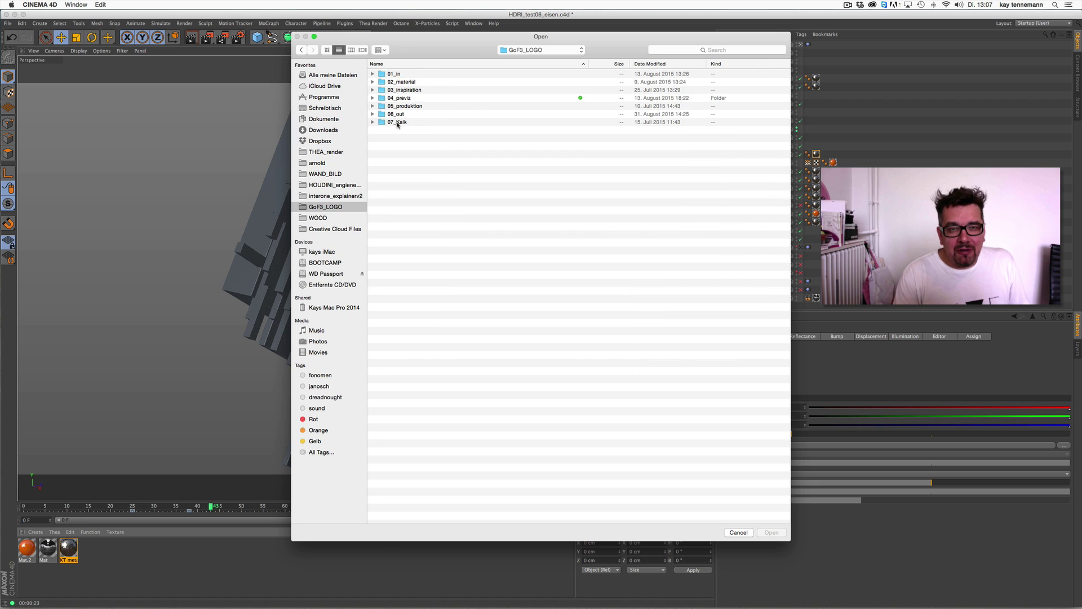
pyautogui.doubleClick(423, 98)
pyautogui.doubleClick(435, 115)
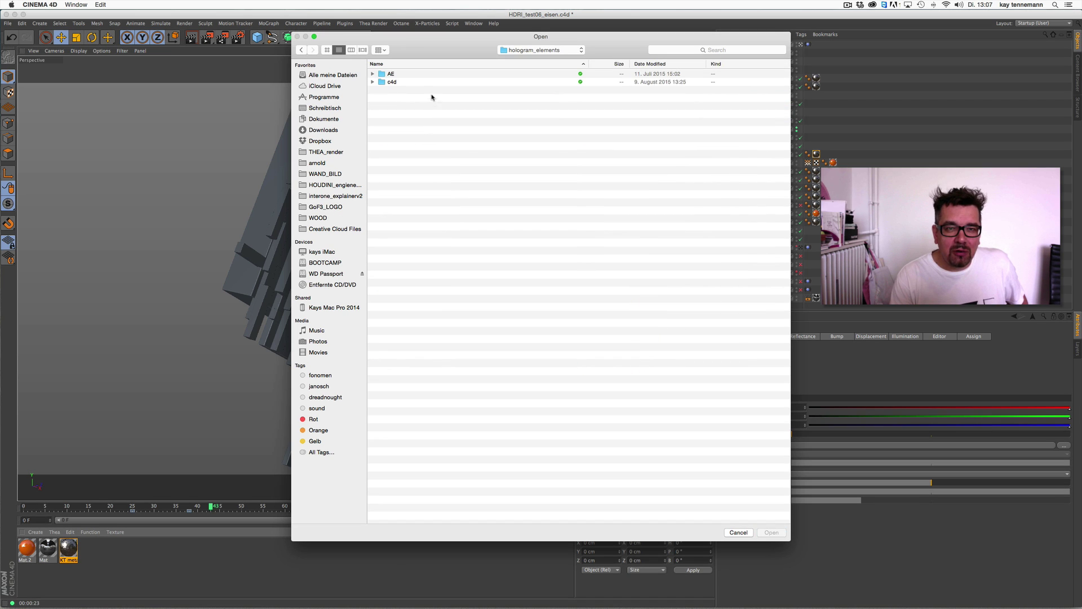
pyautogui.doubleClick(414, 81)
pyautogui.moveTo(427, 48); pyautogui.dragTo(469, 50)
pyautogui.doubleClick(479, 92)
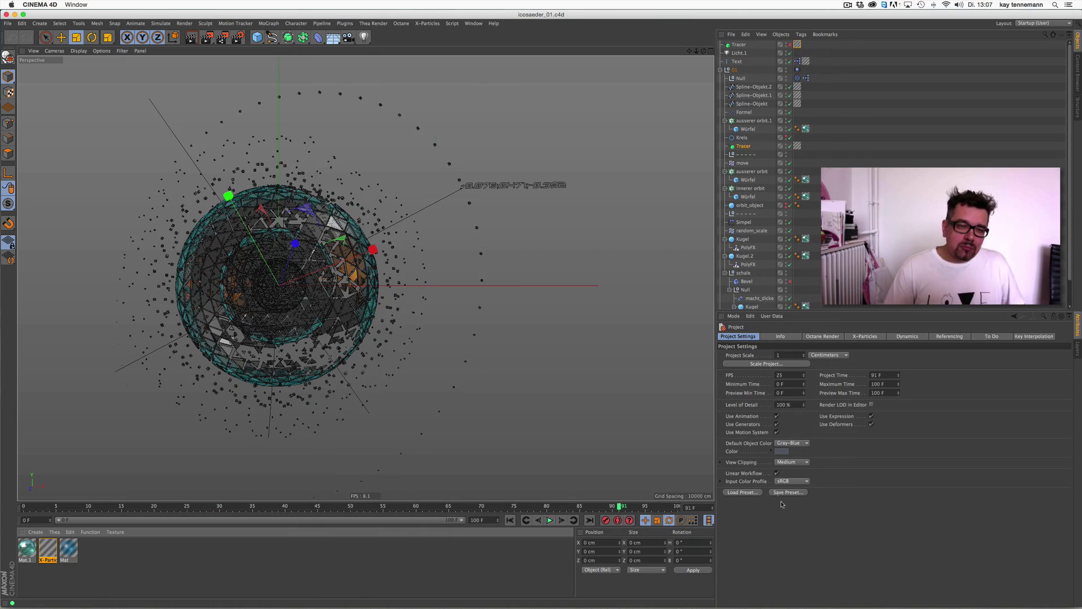
# - Play the icosahedron animation, rewind it to frame 0 and clear the object selection
pyautogui.click(549, 519)
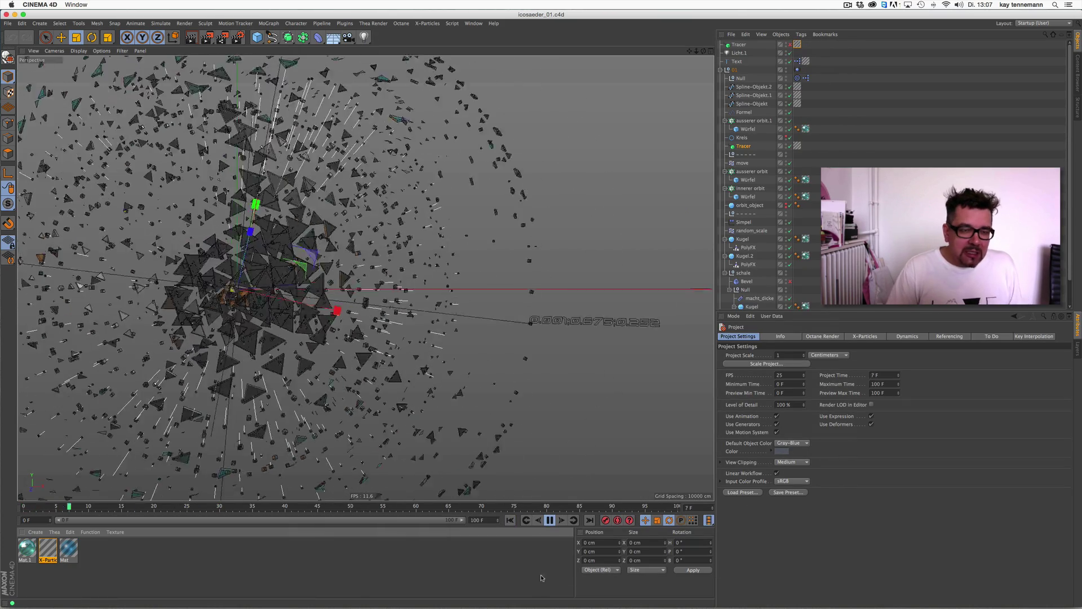
pyautogui.click(552, 519)
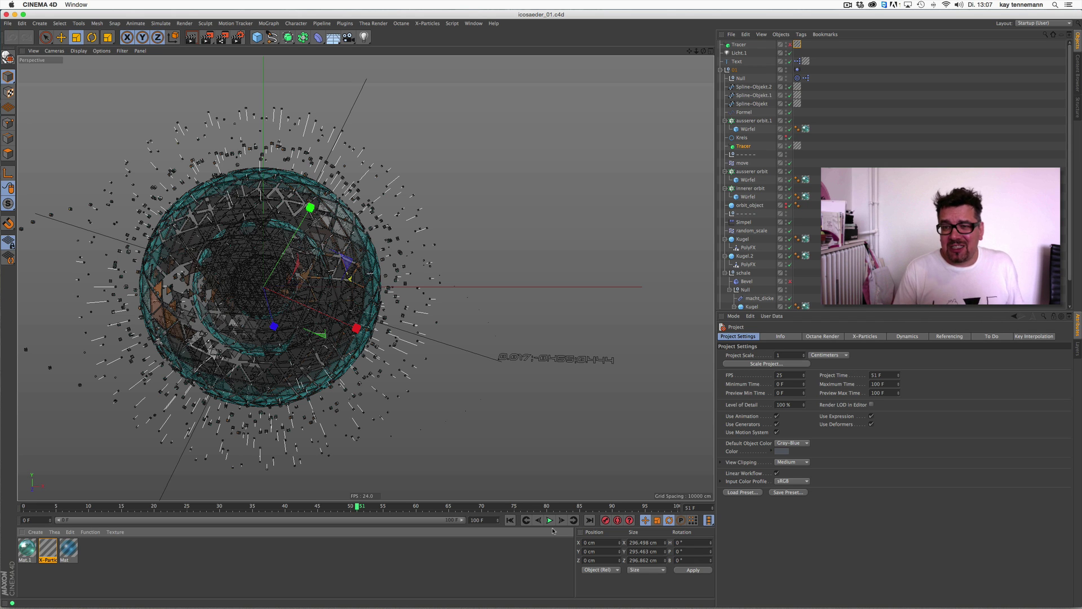
pyautogui.click(508, 522)
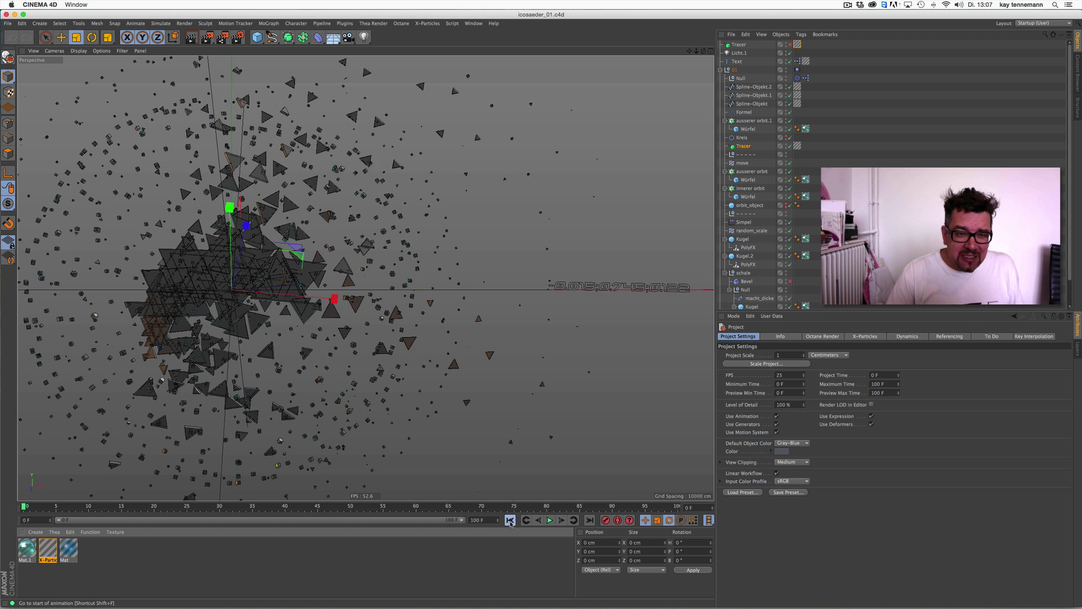
pyautogui.click(120, 52)
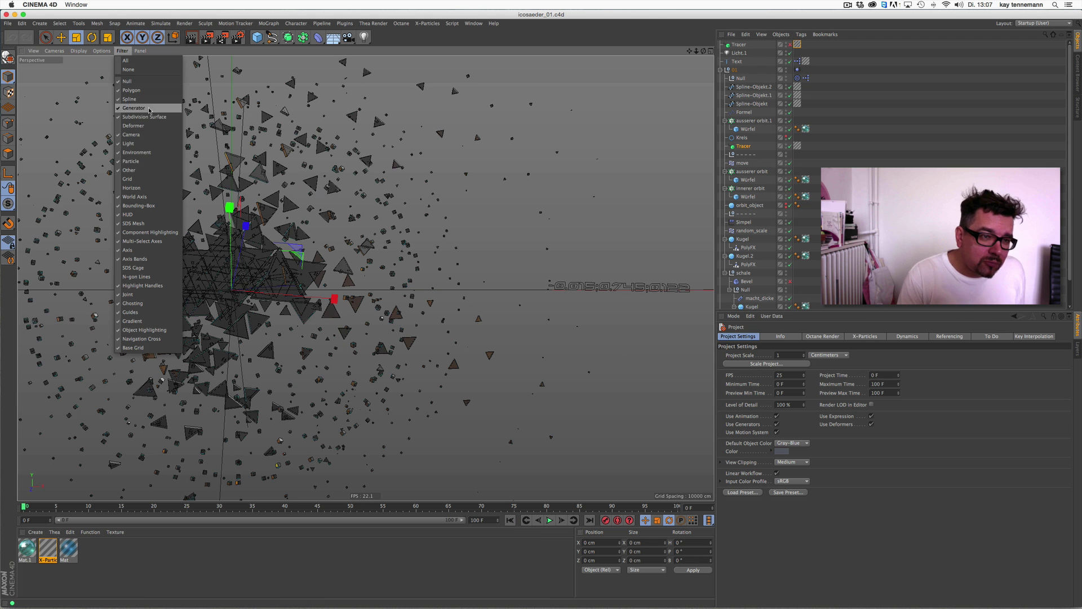
pyautogui.click(562, 295)
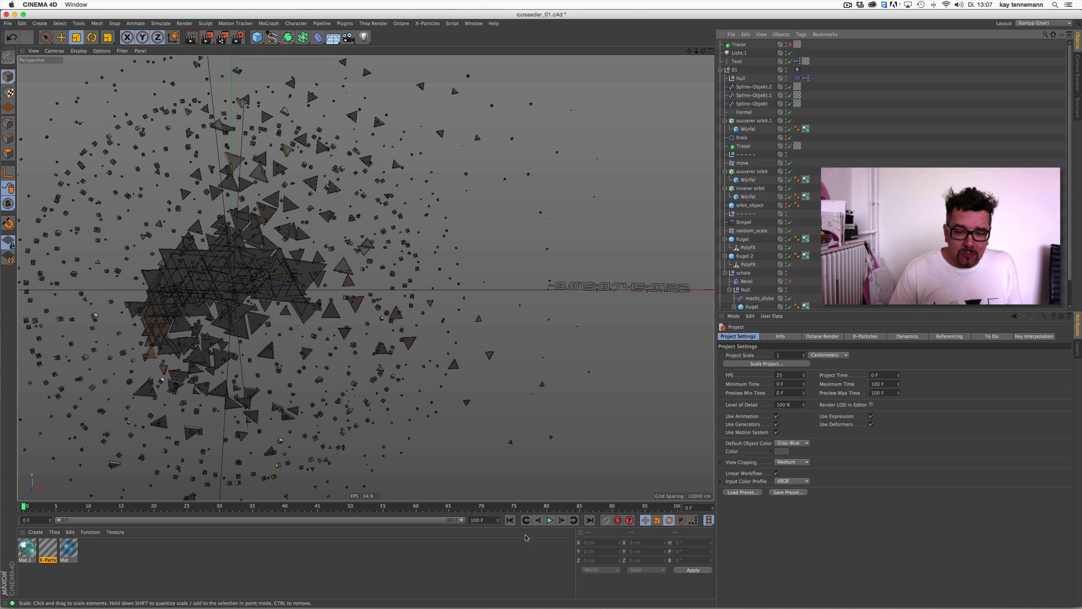
# - Play the animation up to frame 45 and test-render the active view
pyautogui.click(550, 520)
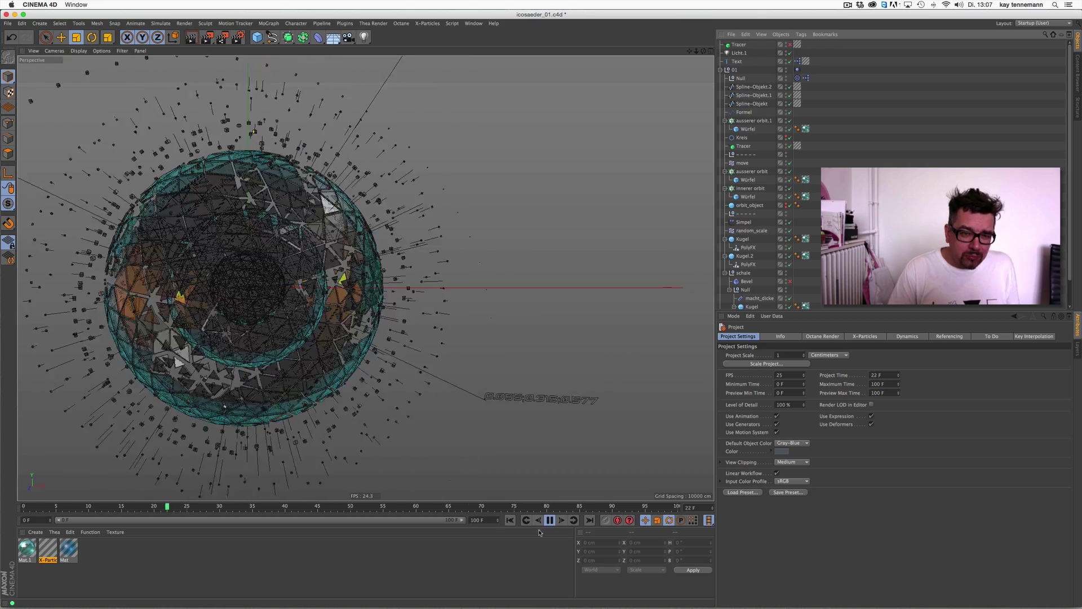
pyautogui.click(549, 520)
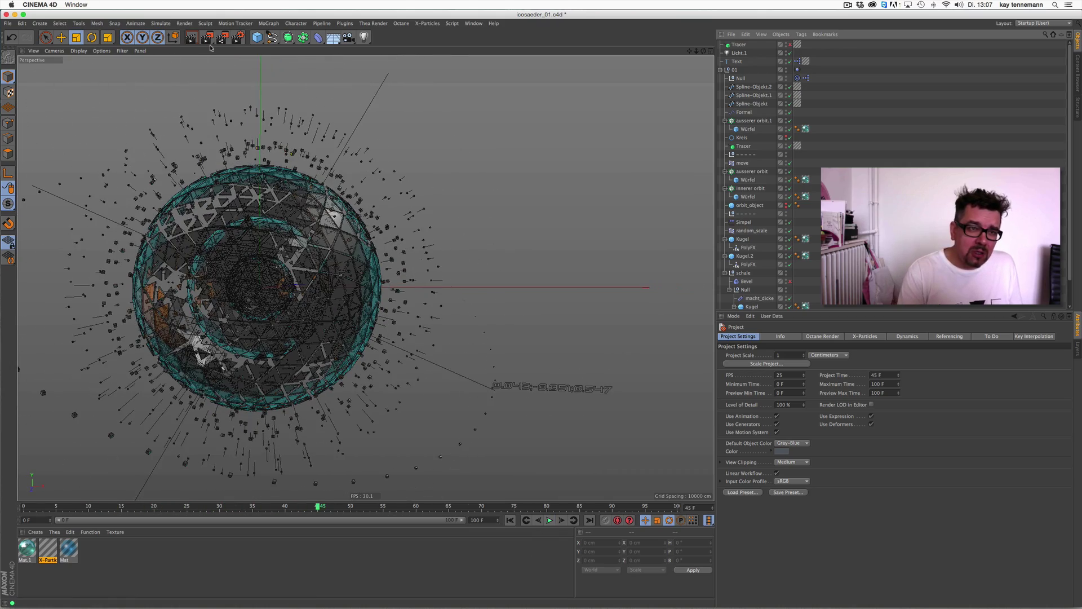
pyautogui.click(191, 37)
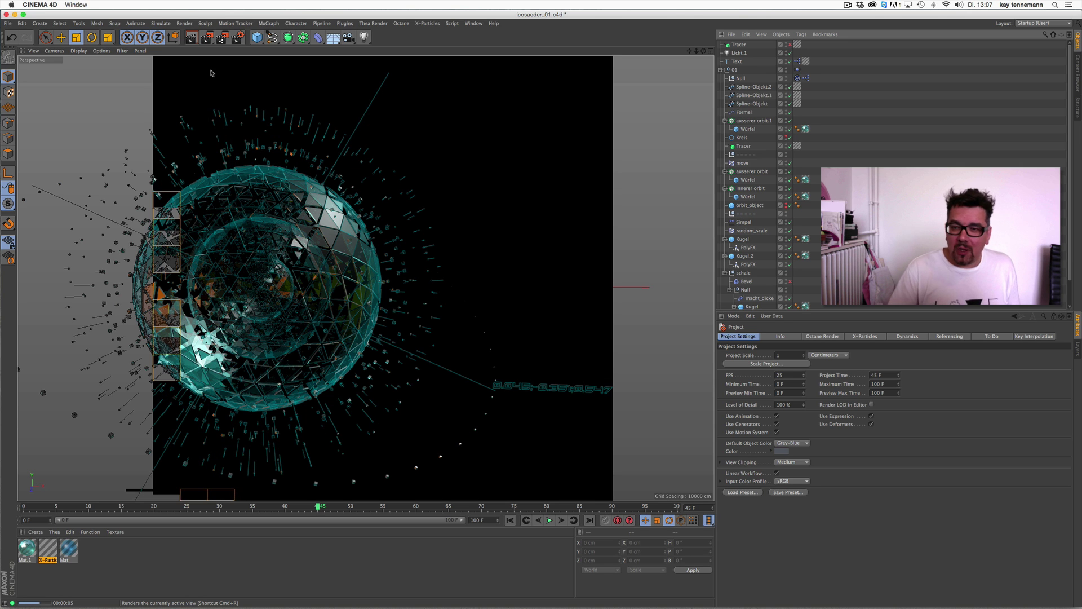
# - Isolate the schale group in the viewport by hiding the parent null 01 and forcing schale visible
pyautogui.scroll(-2, 1070, 197)
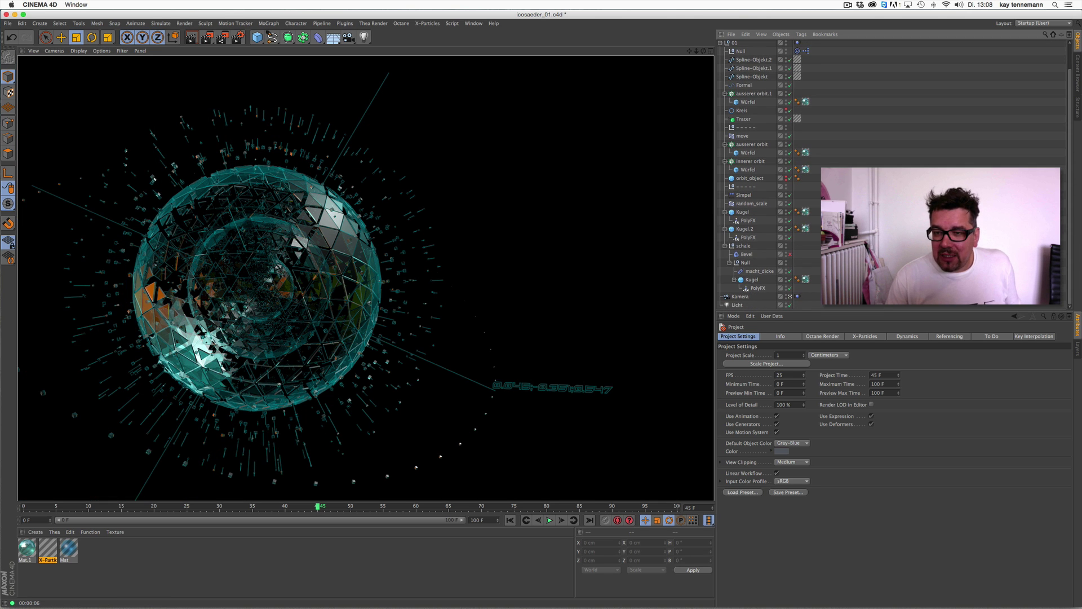
pyautogui.click(744, 246)
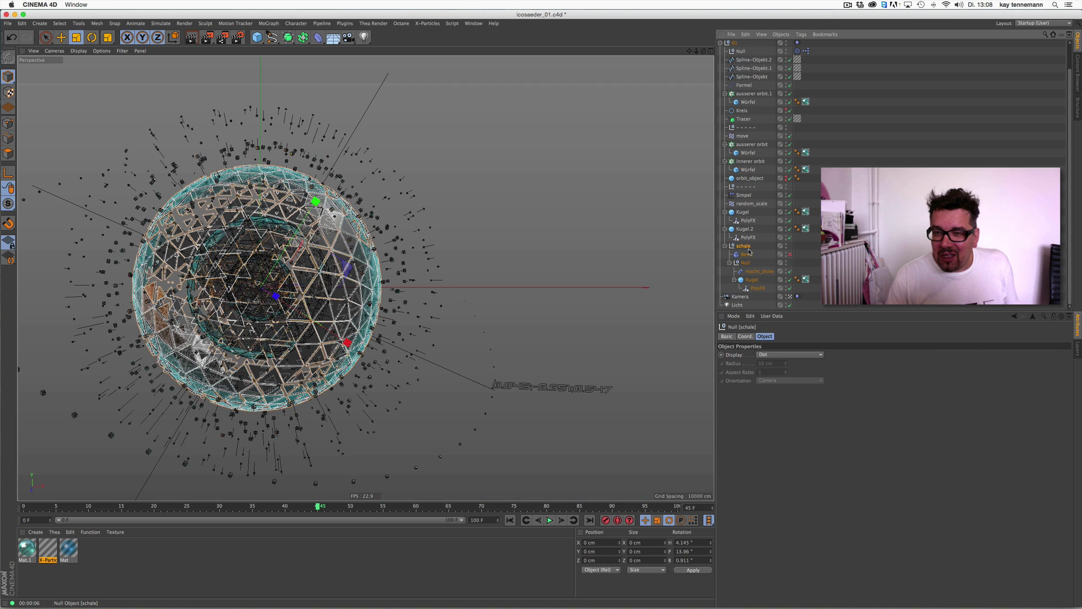
pyautogui.click(745, 230)
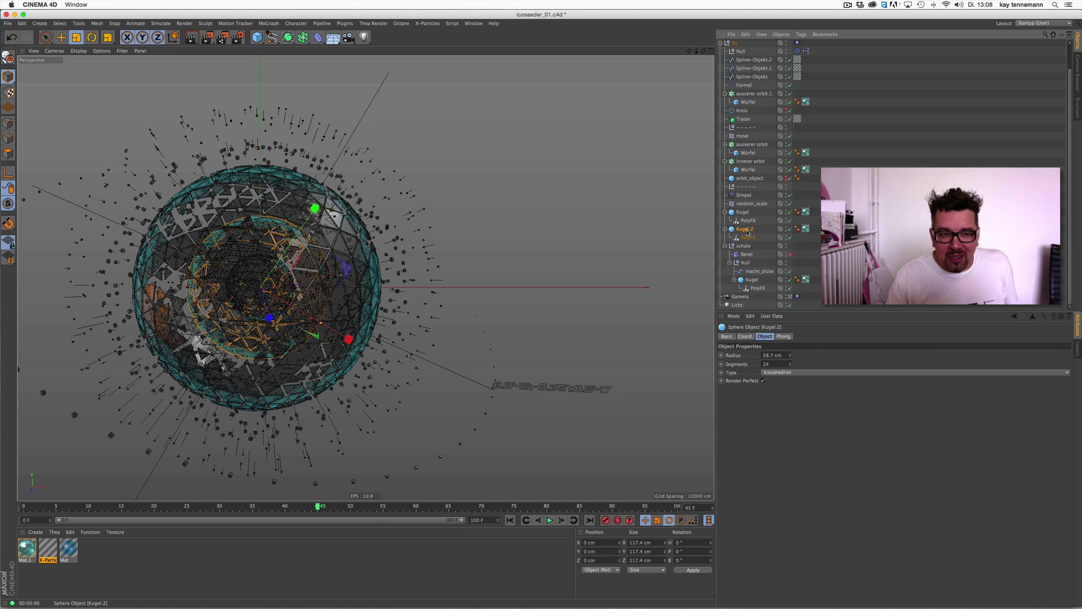
pyautogui.click(786, 220)
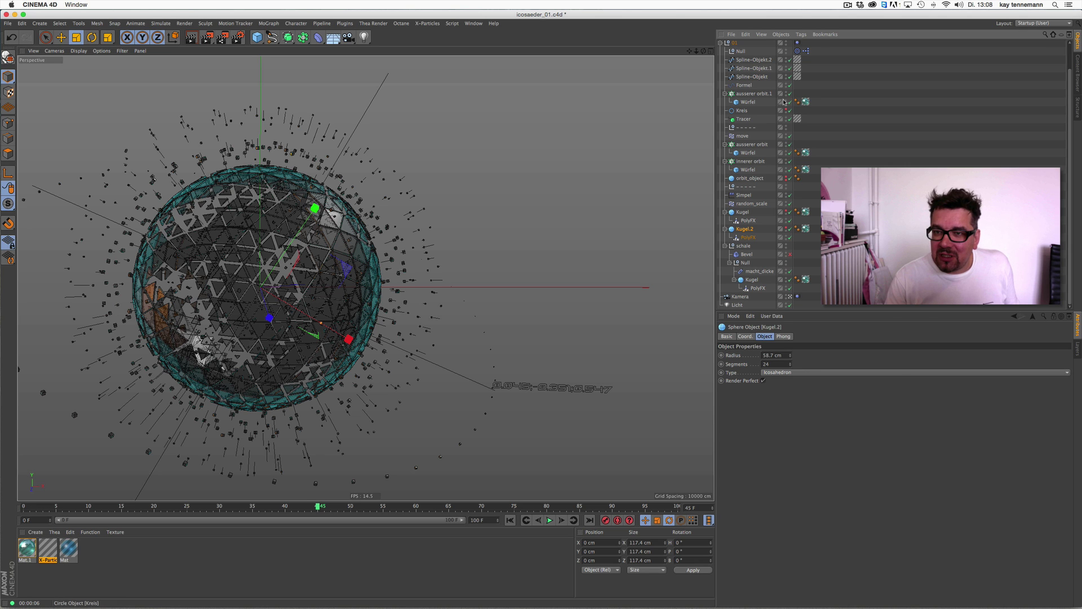
pyautogui.click(786, 42)
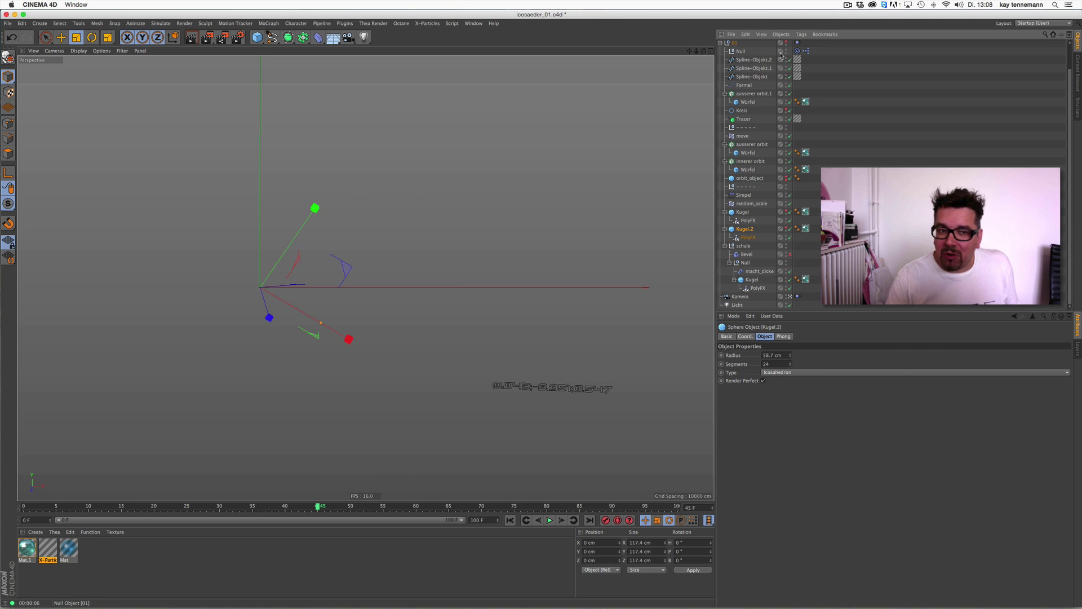
pyautogui.click(786, 246)
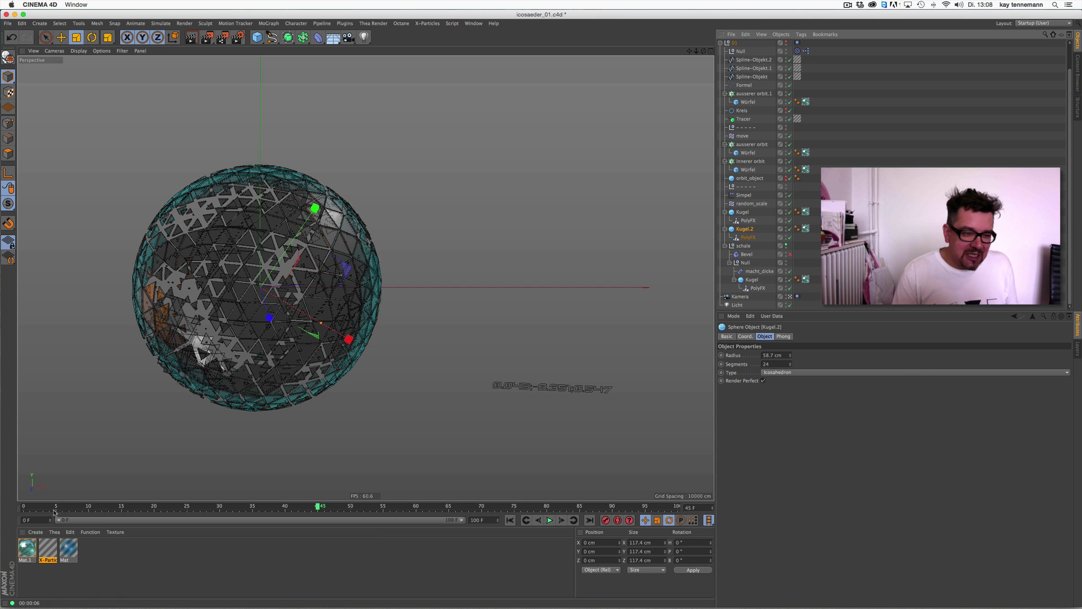
# - Scrub the animation to frame 64 and check the Type options of schale's Kugel sphere, keeping Icosahedron
pyautogui.moveTo(46, 505); pyautogui.dragTo(442, 505)
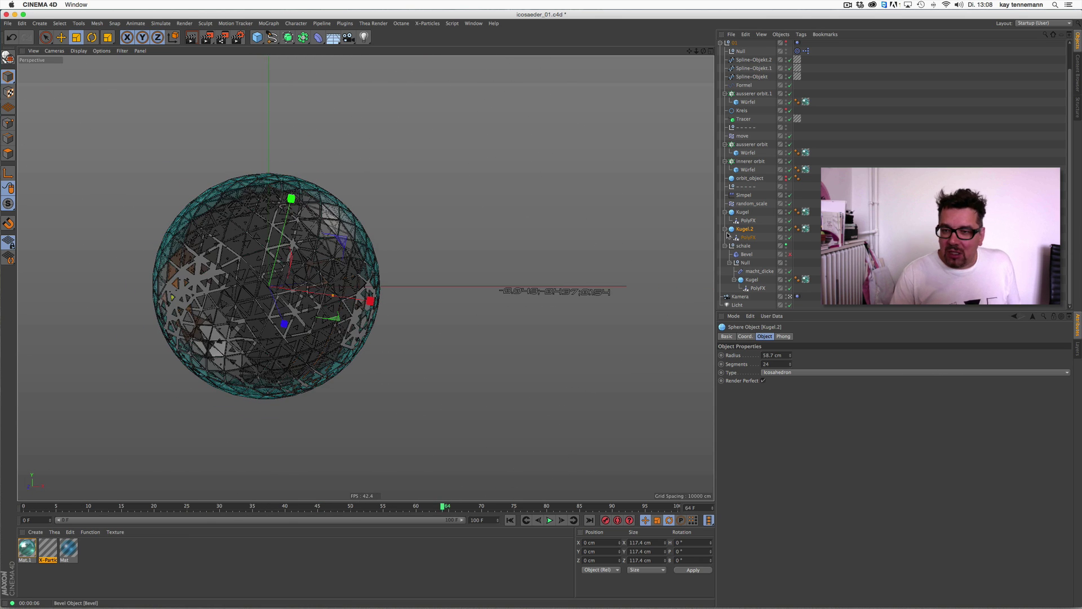
pyautogui.click(751, 279)
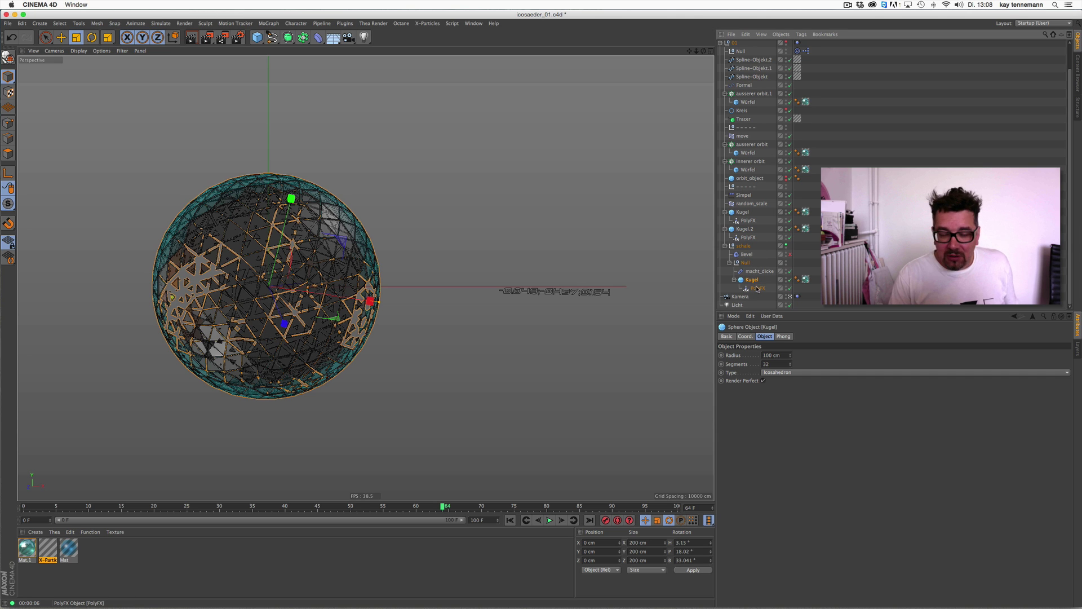
pyautogui.click(786, 372)
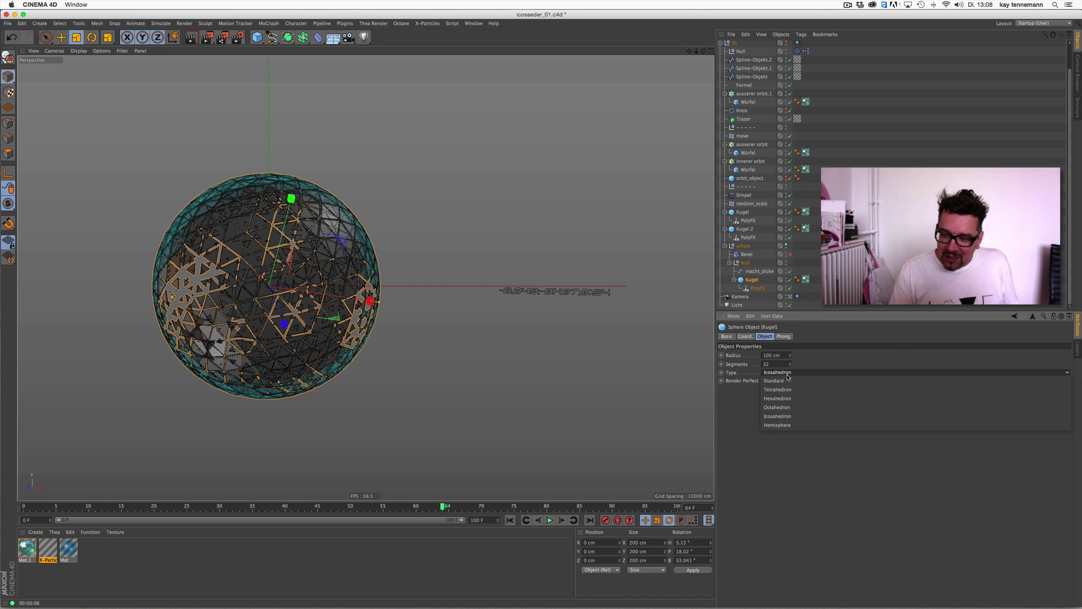
pyautogui.click(783, 417)
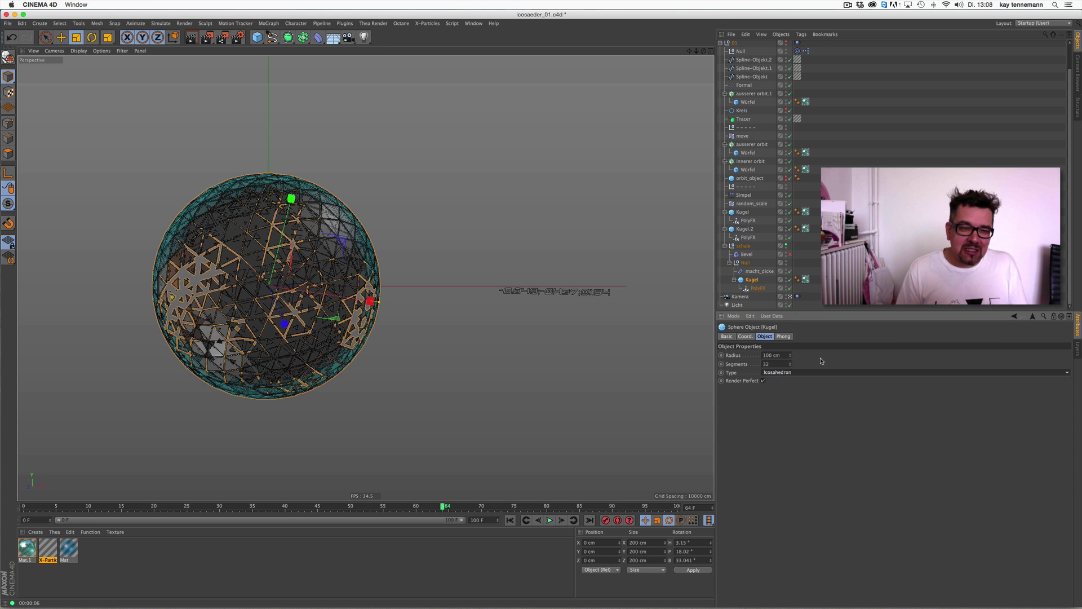
# - Scrub to frame 46 and examine the settings of schale's PolyFX, macht_dicke Explosion FX and Bevel deformer
pyautogui.moveTo(445, 507); pyautogui.dragTo(468, 506)
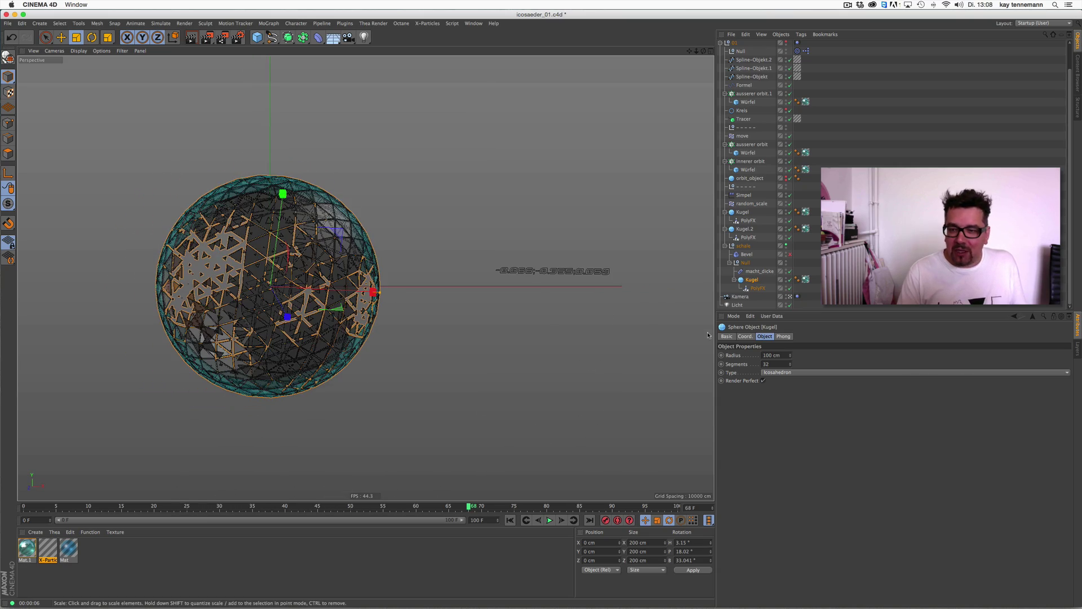
pyautogui.click(758, 288)
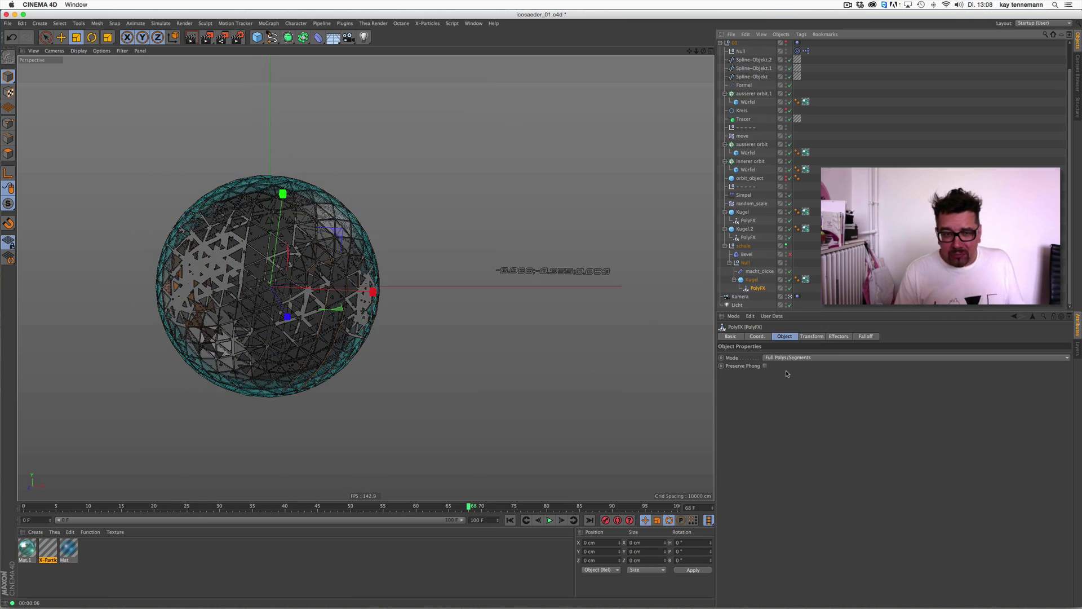
pyautogui.moveTo(469, 506); pyautogui.dragTo(324, 506)
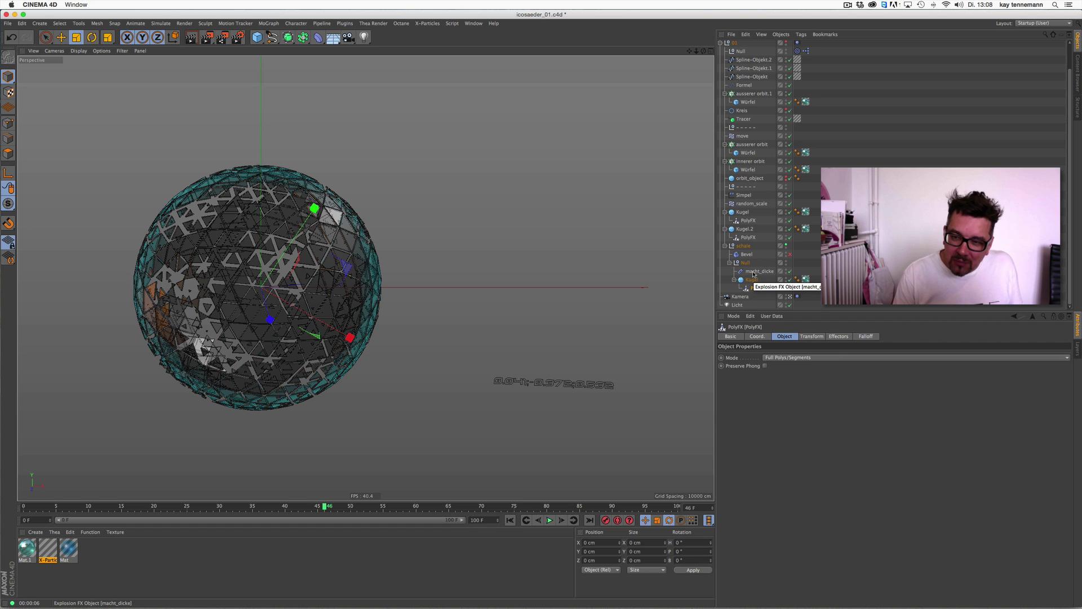
pyautogui.click(754, 273)
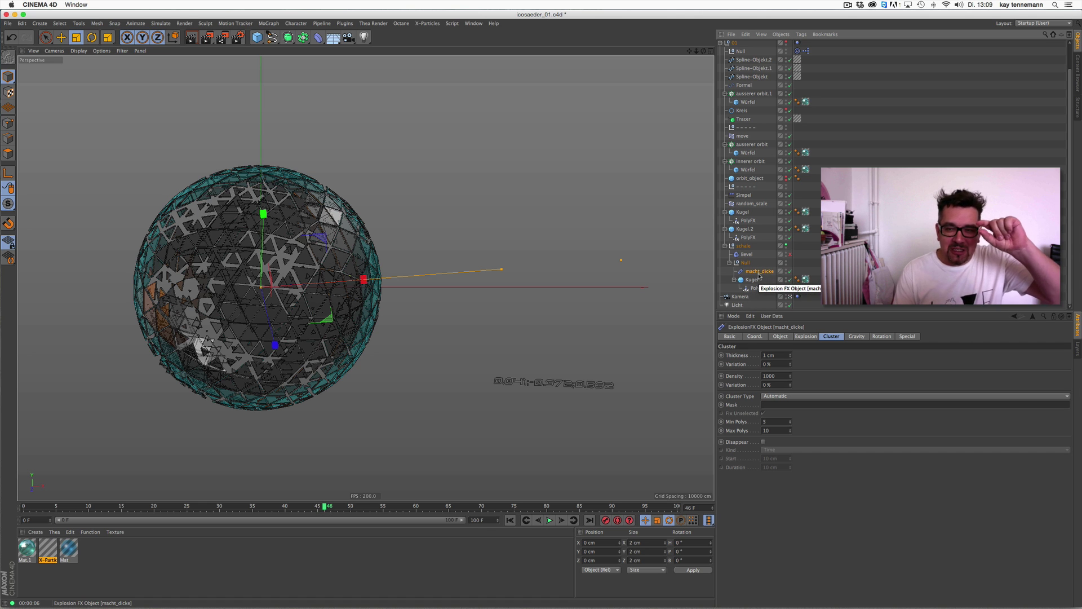
pyautogui.click(748, 254)
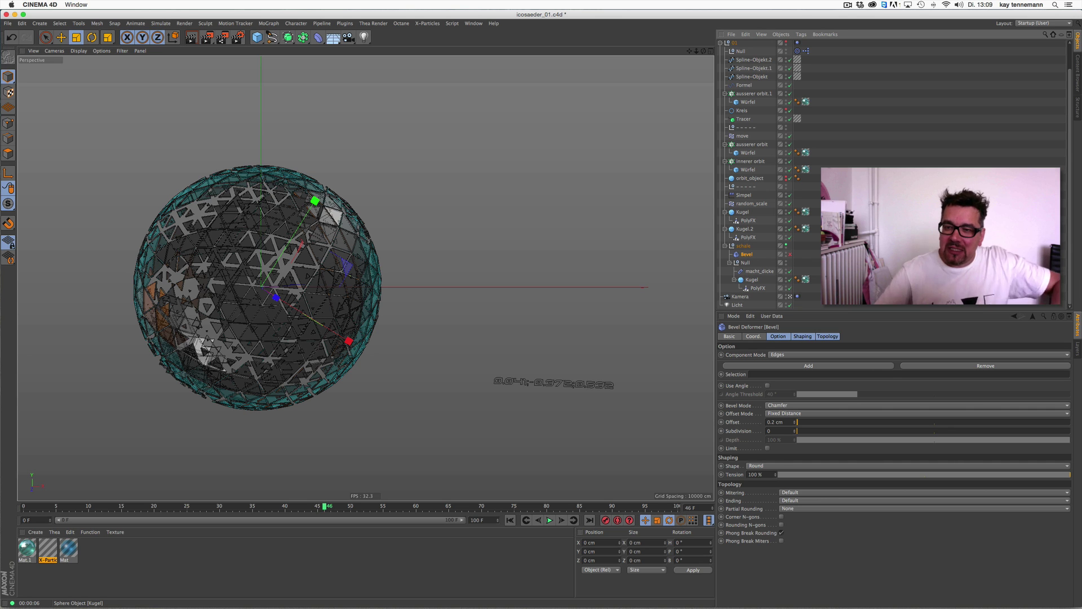
# - Examine the deformer, shading and parameter settings of the random_scale Shader effector
pyautogui.click(751, 204)
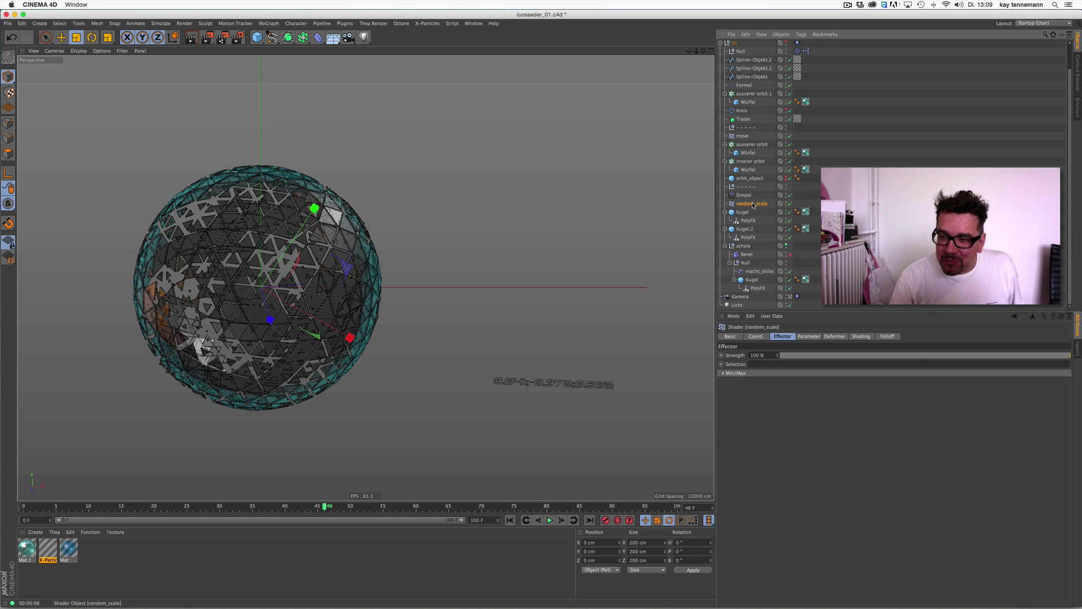
pyautogui.click(835, 337)
pyautogui.click(859, 337)
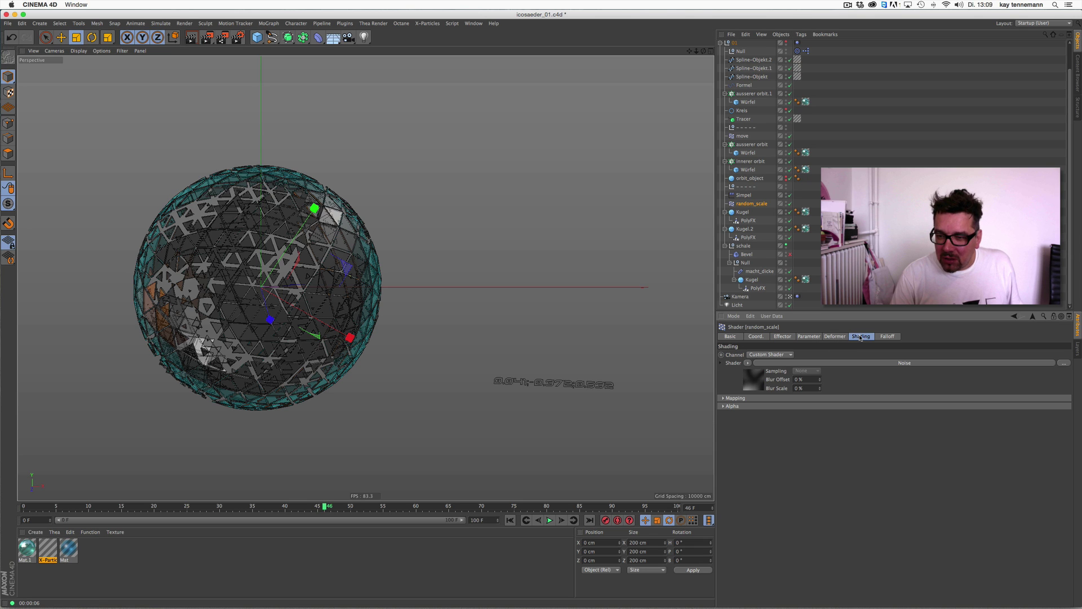
pyautogui.click(819, 336)
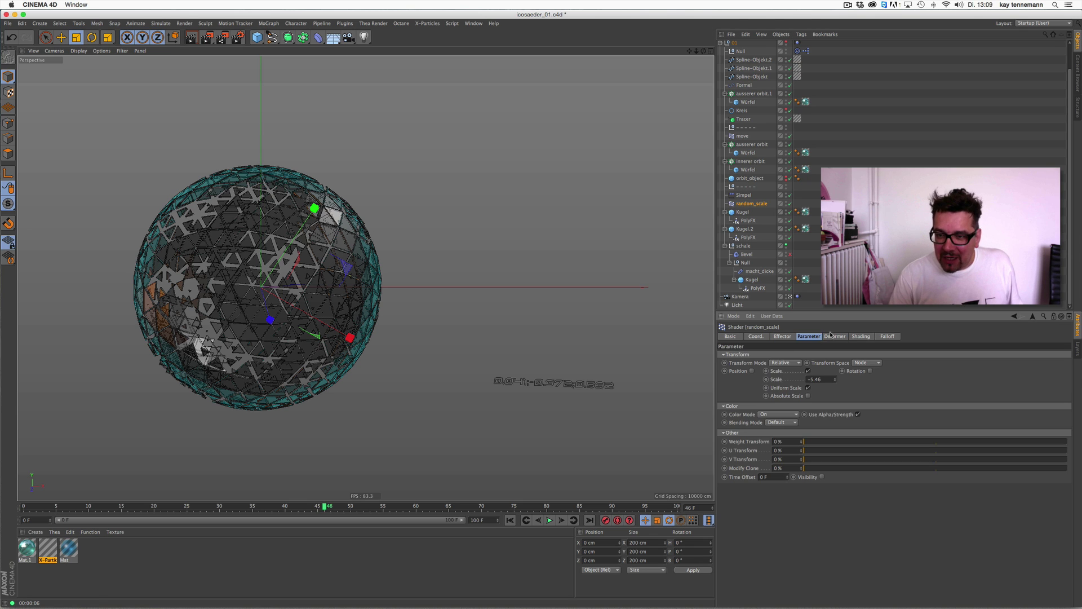
# - Check the PolyFX effectors and the Simpel effector's parameters, and switch random_scale off and on to compare its effect
pyautogui.click(756, 289)
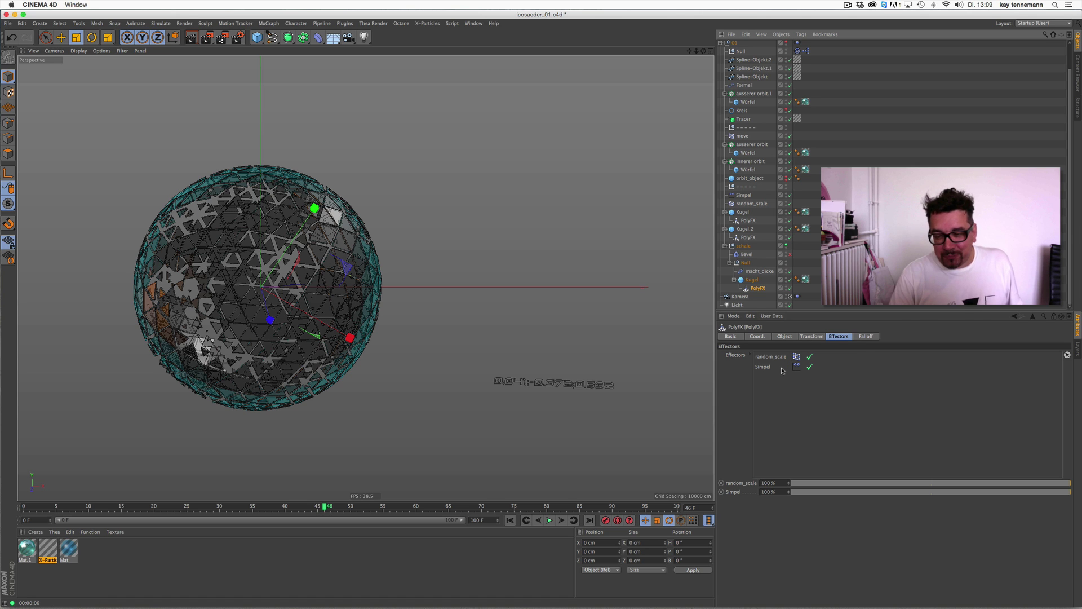
pyautogui.click(743, 195)
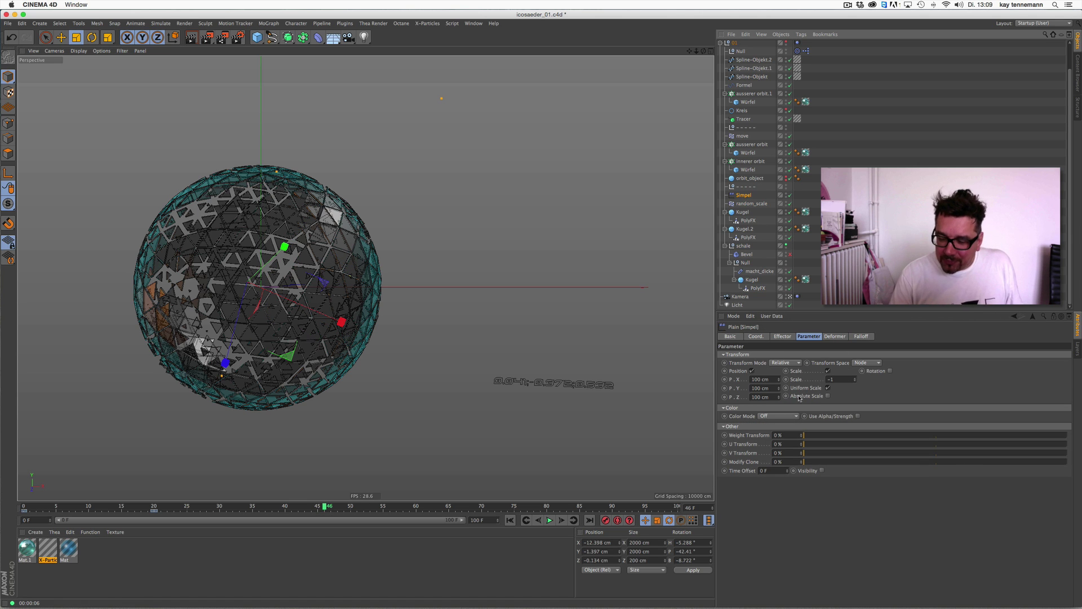
pyautogui.click(790, 204)
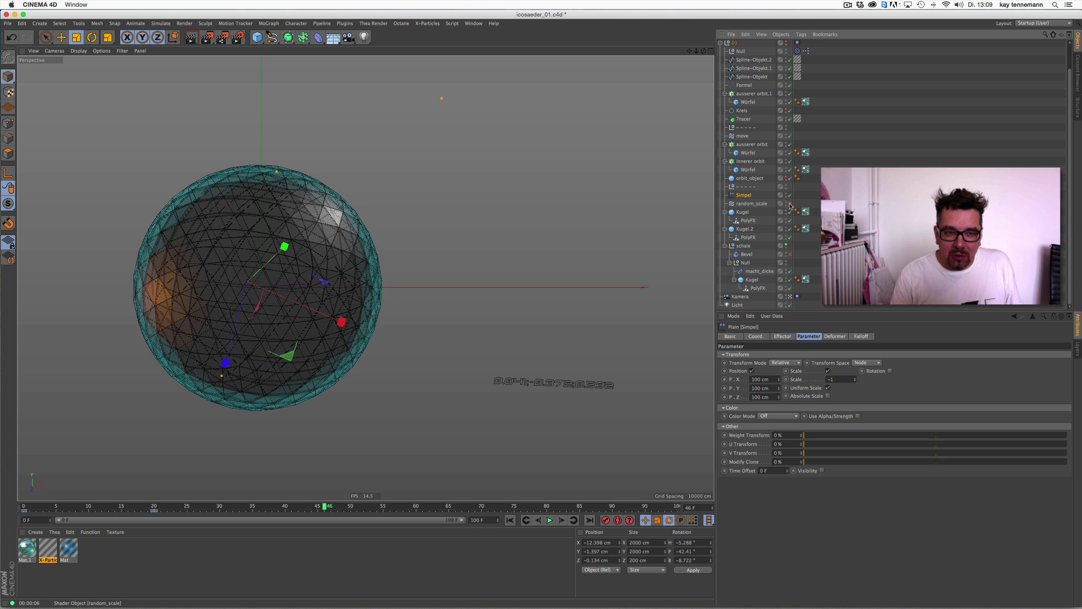
pyautogui.click(789, 204)
pyautogui.click(755, 203)
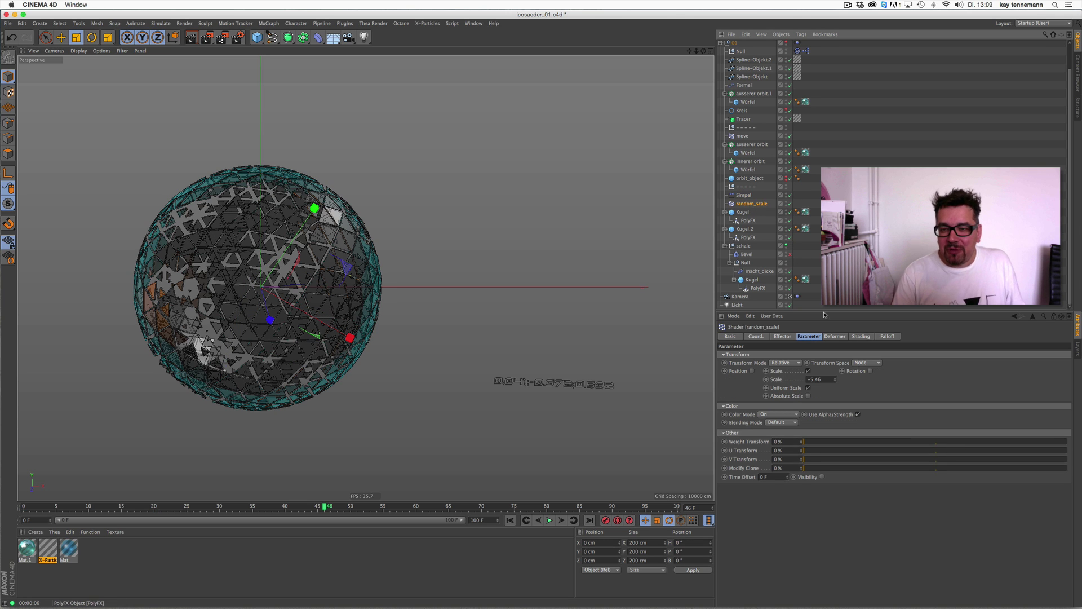
# - Examine the Noise shader used in random_scale's shading settings, then return to the effector's own settings
pyautogui.click(854, 336)
pyautogui.click(802, 364)
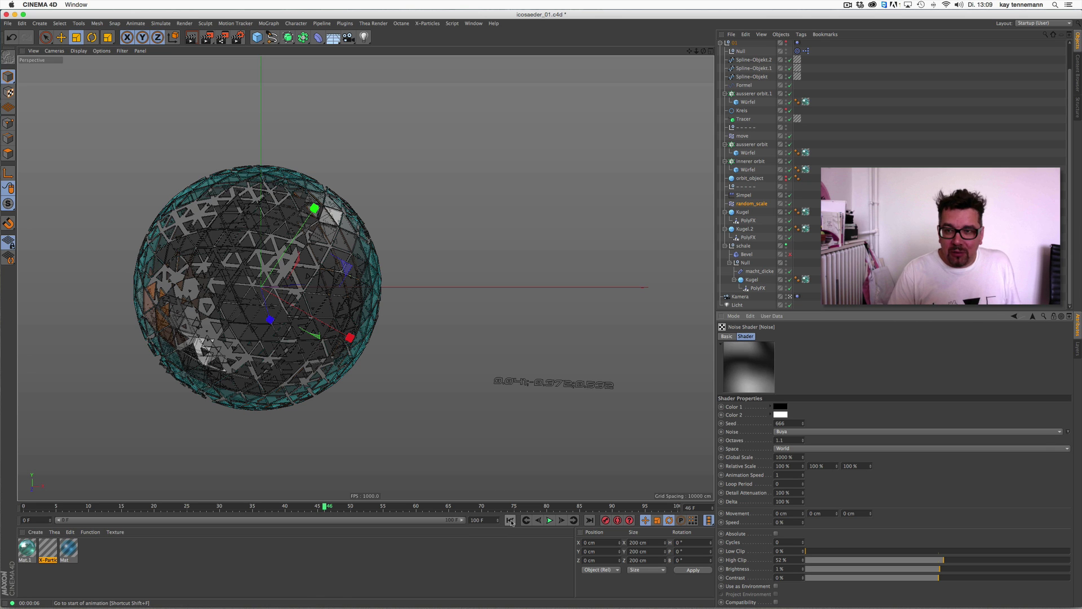
pyautogui.click(762, 204)
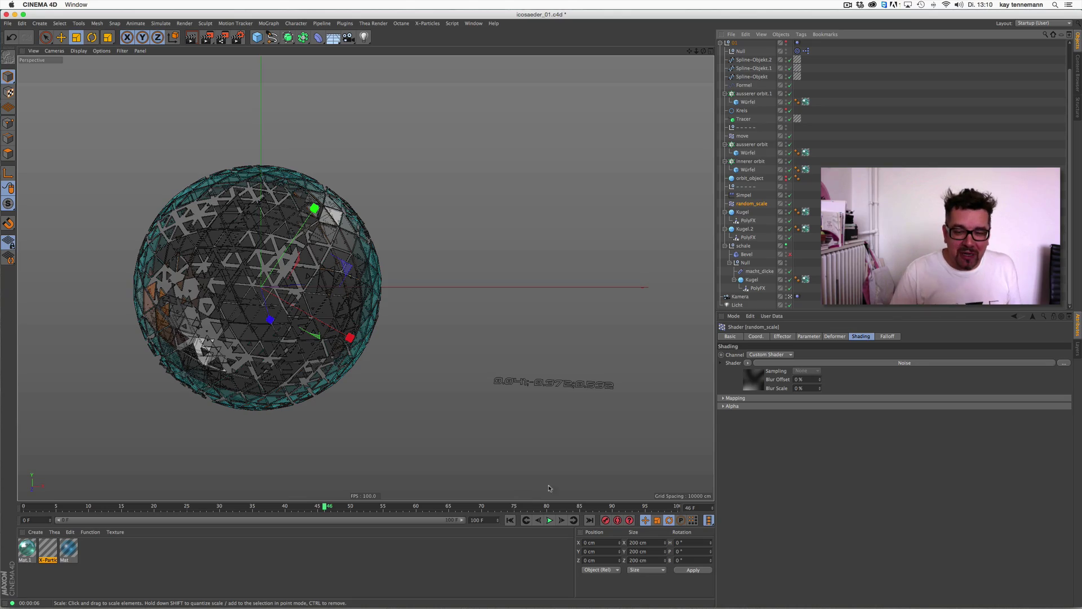
# - Play the animation and switch off texture display in the viewport
pyautogui.click(550, 520)
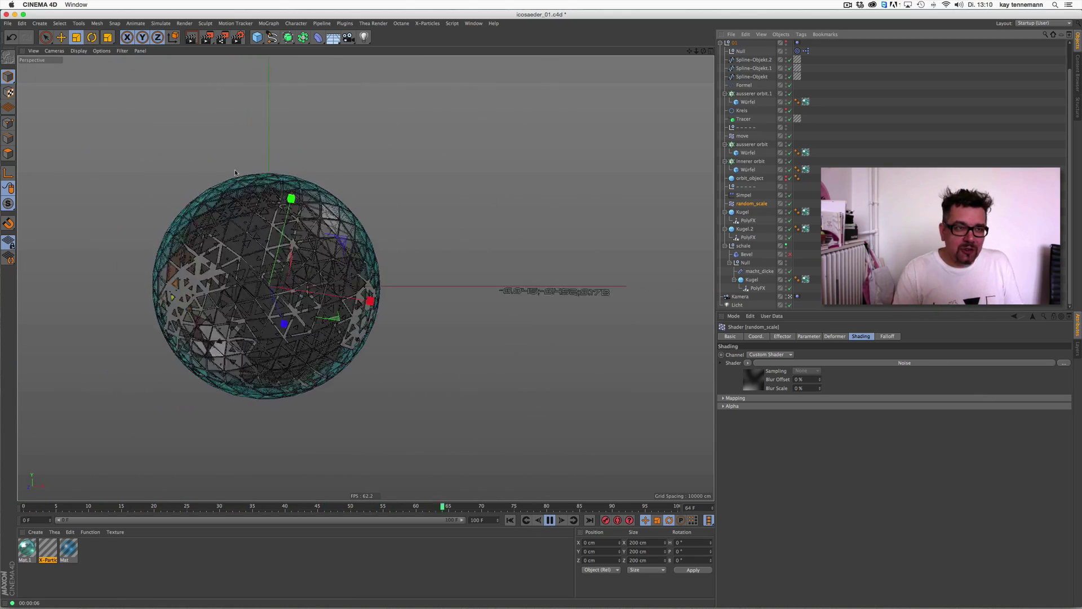
pyautogui.click(103, 51)
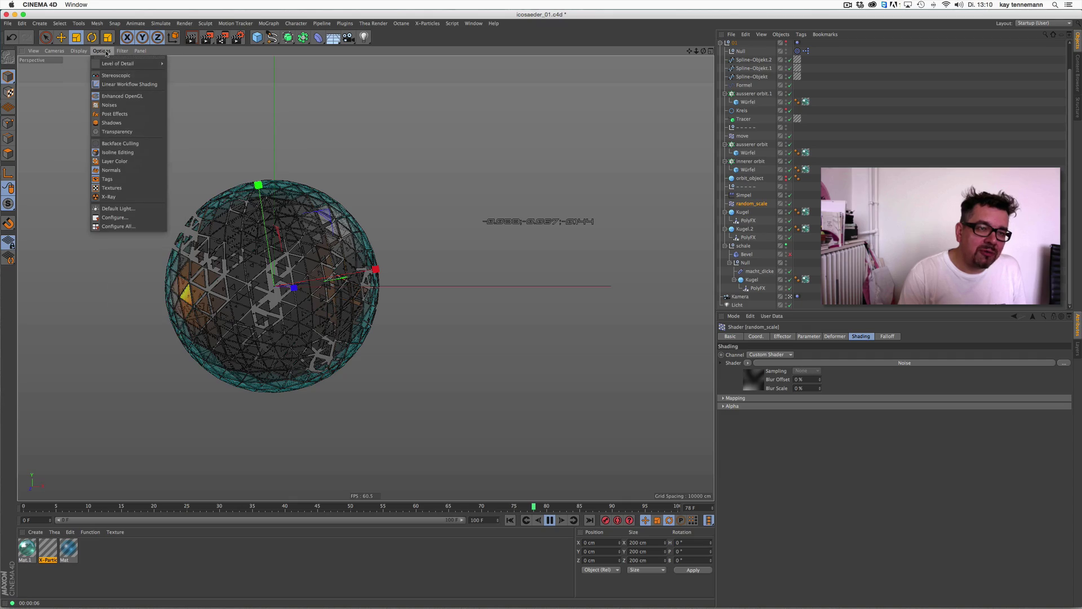
pyautogui.click(112, 187)
pyautogui.click(258, 496)
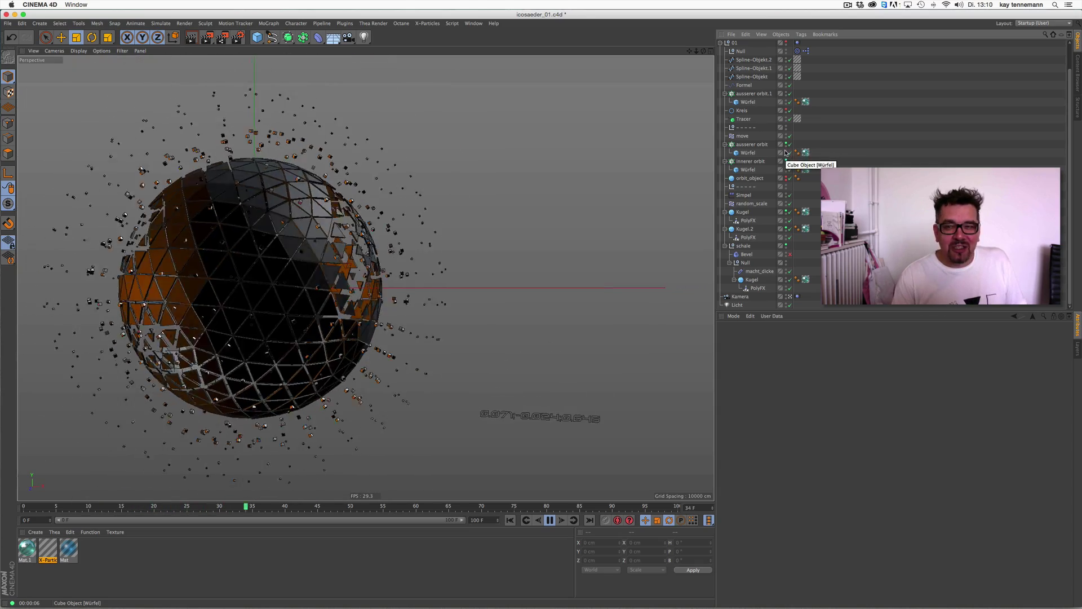
# - Make the Tracer visible and play the animation to frame 93 to review the trails of the orbiting cubes
pyautogui.click(550, 520)
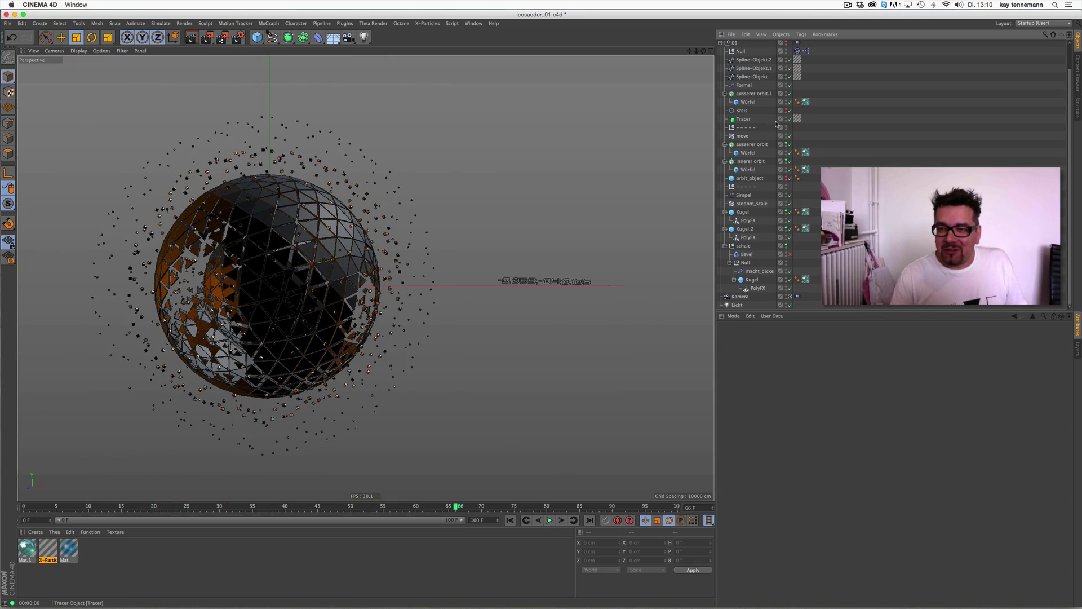
pyautogui.click(549, 520)
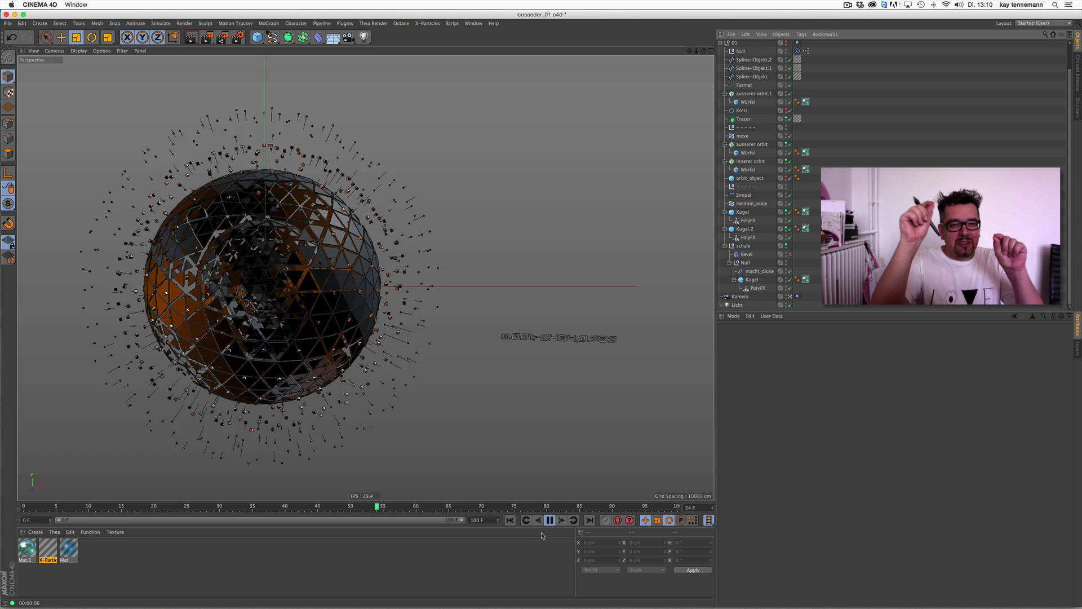
pyautogui.click(550, 520)
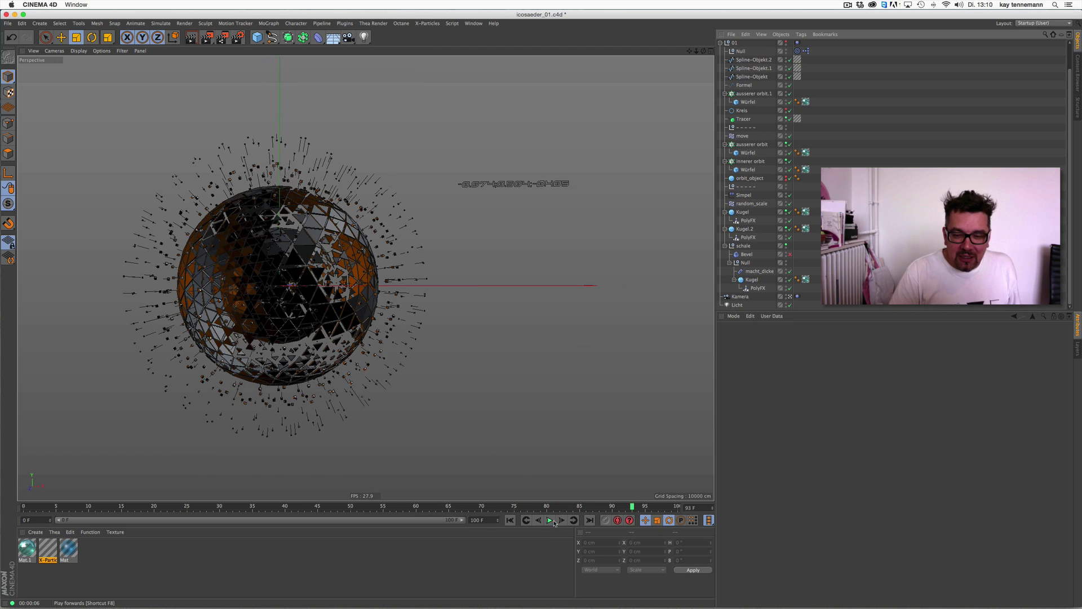
# - Check the colour settings of the X-Particles material and render the view at frame 93
pyautogui.doubleClick(47, 548)
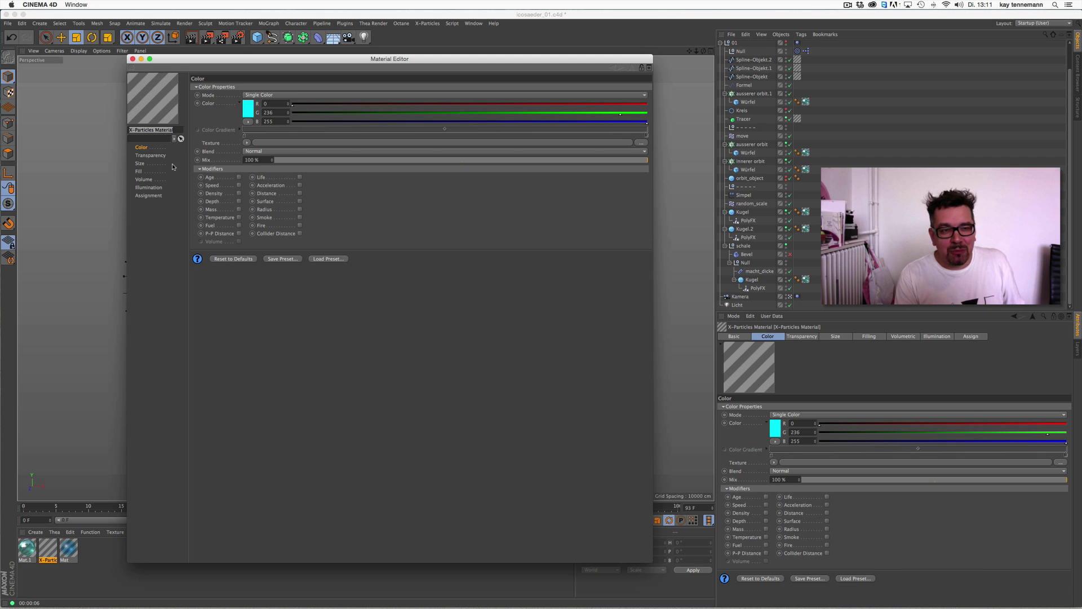
pyautogui.click(133, 59)
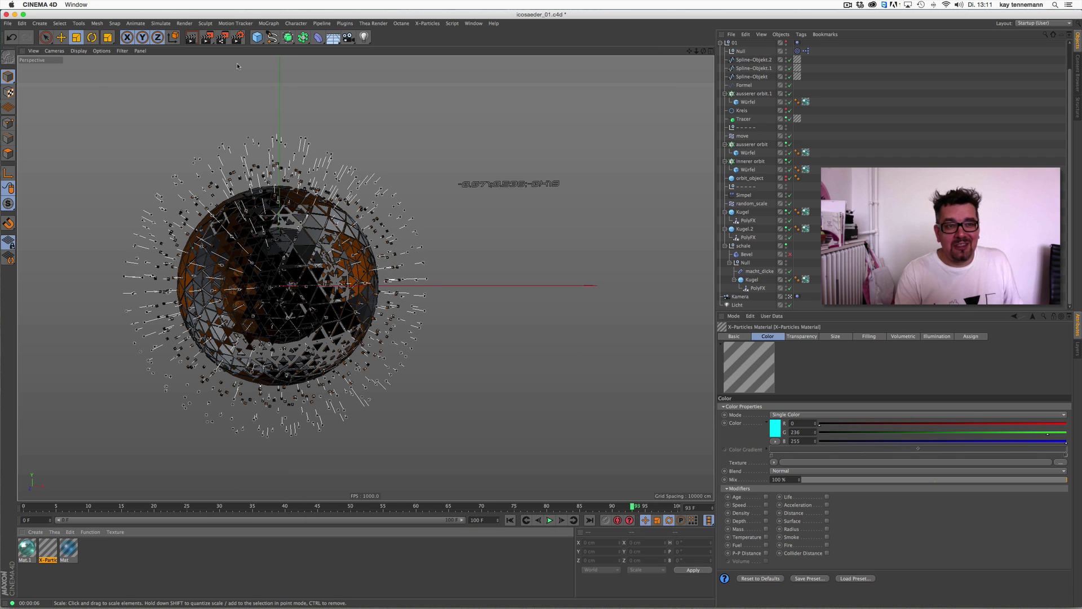
pyautogui.hotkey('ctrl', 'r')
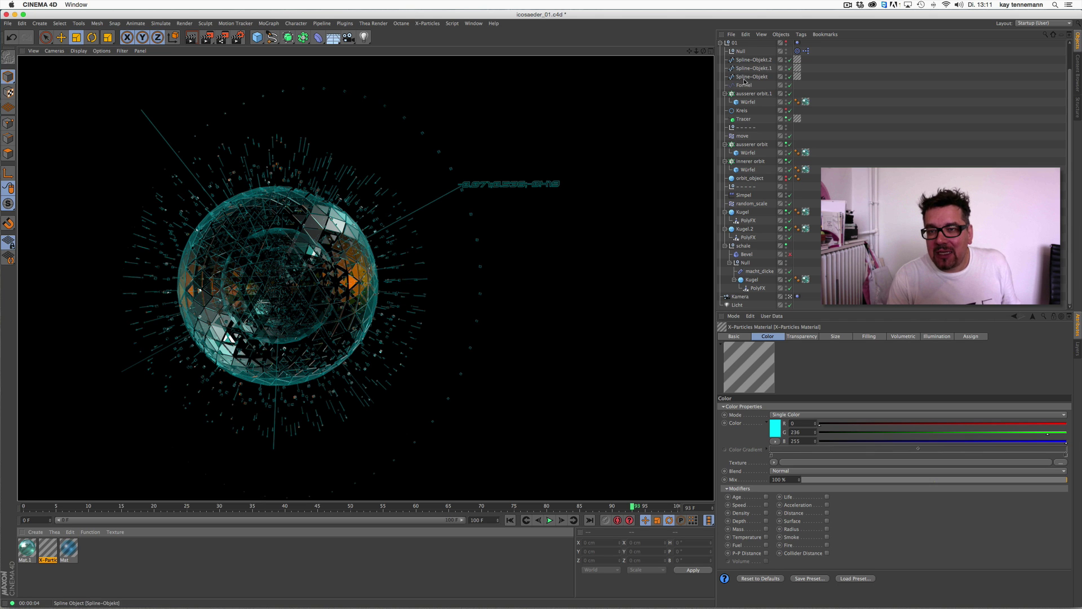
# - Check the Spline-Objekt.2 and Null settings, and examine the Null-to-Text global position link in the Null's XPresso setup
pyautogui.click(748, 60)
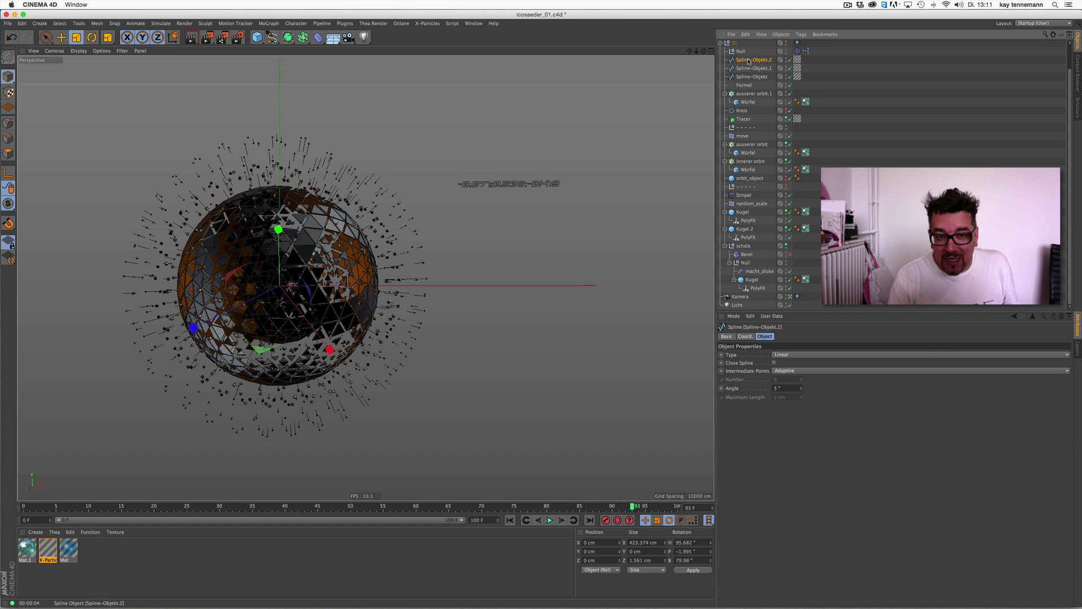
pyautogui.click(741, 51)
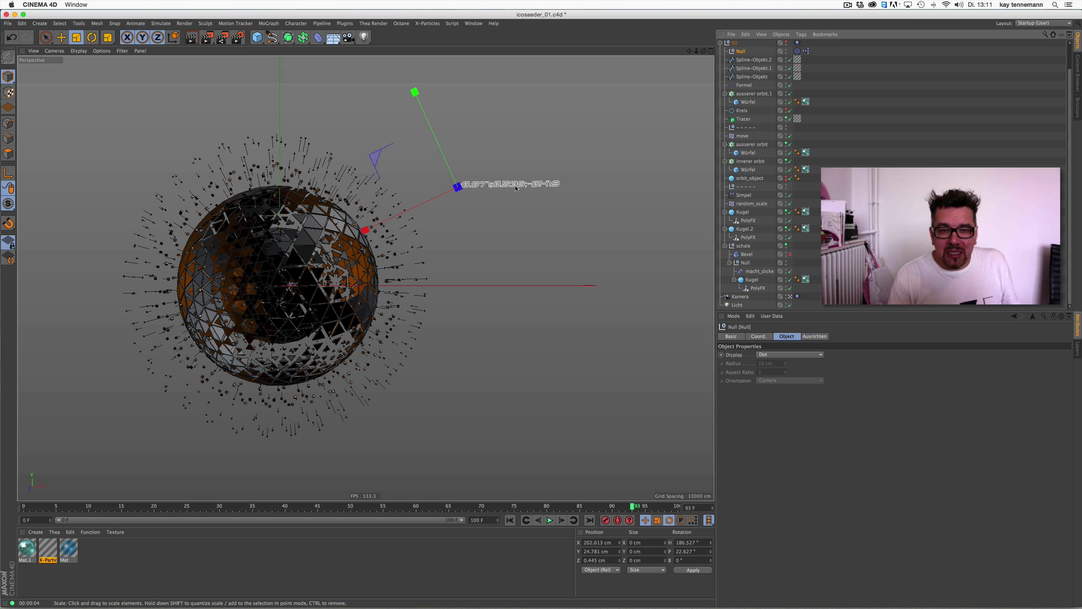
pyautogui.doubleClick(807, 51)
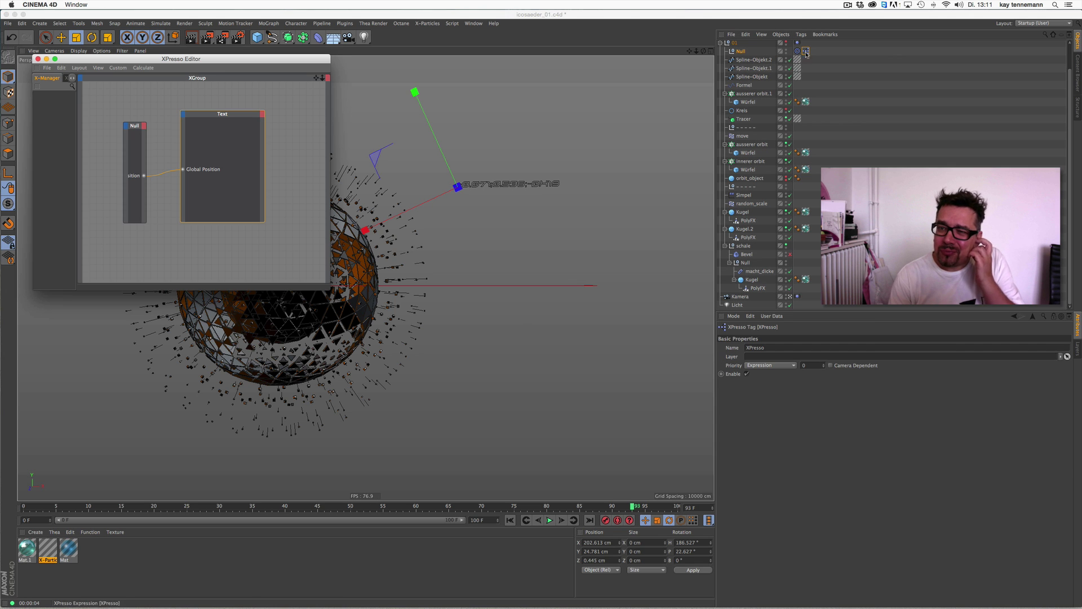
pyautogui.moveTo(228, 62); pyautogui.dragTo(611, 296)
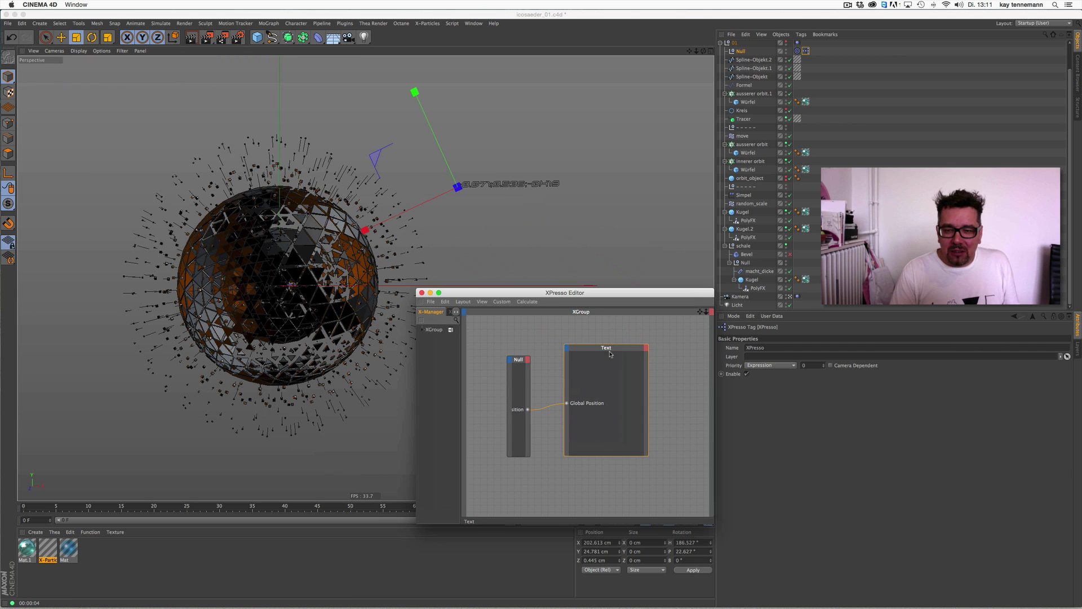
pyautogui.click(601, 393)
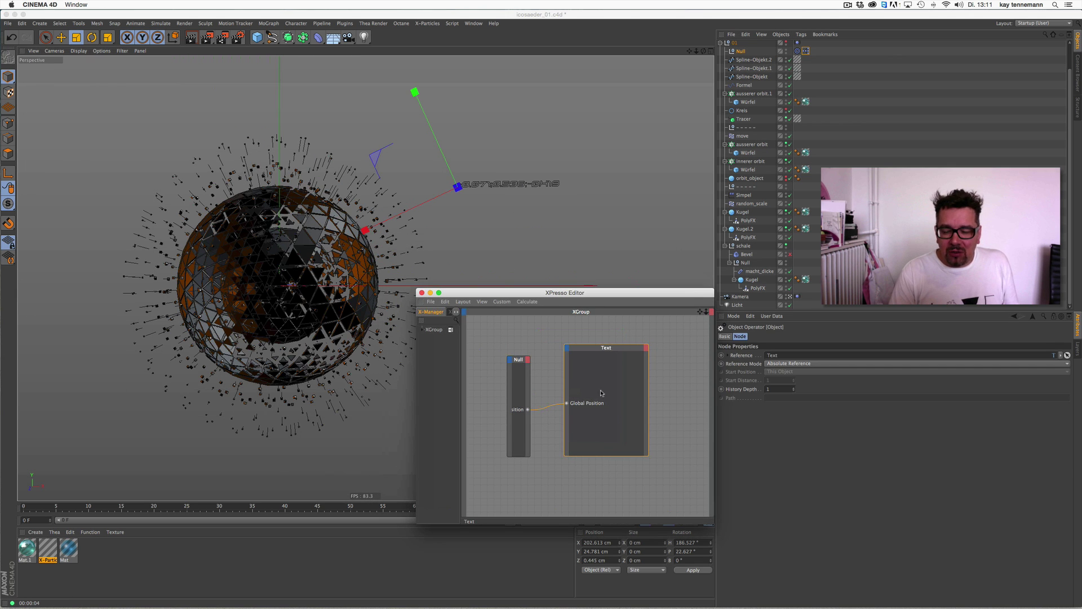
# - Find the Text primitive among the spline objects without adding it, and widen the Null node in the XPresso graph
pyautogui.click(296, 24)
pyautogui.moveTo(267, 26)
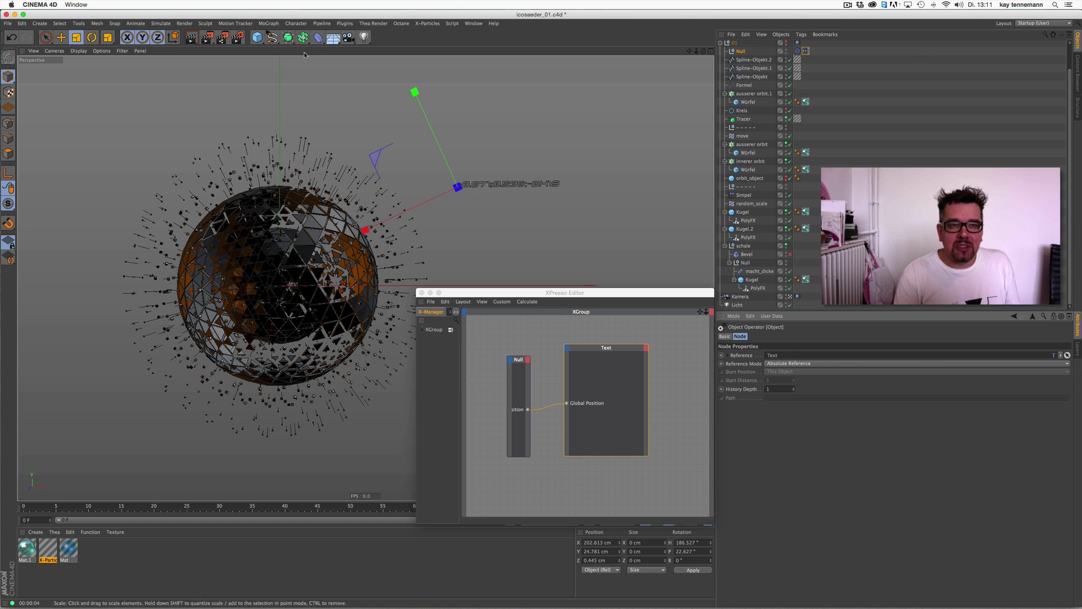
pyautogui.click(272, 37)
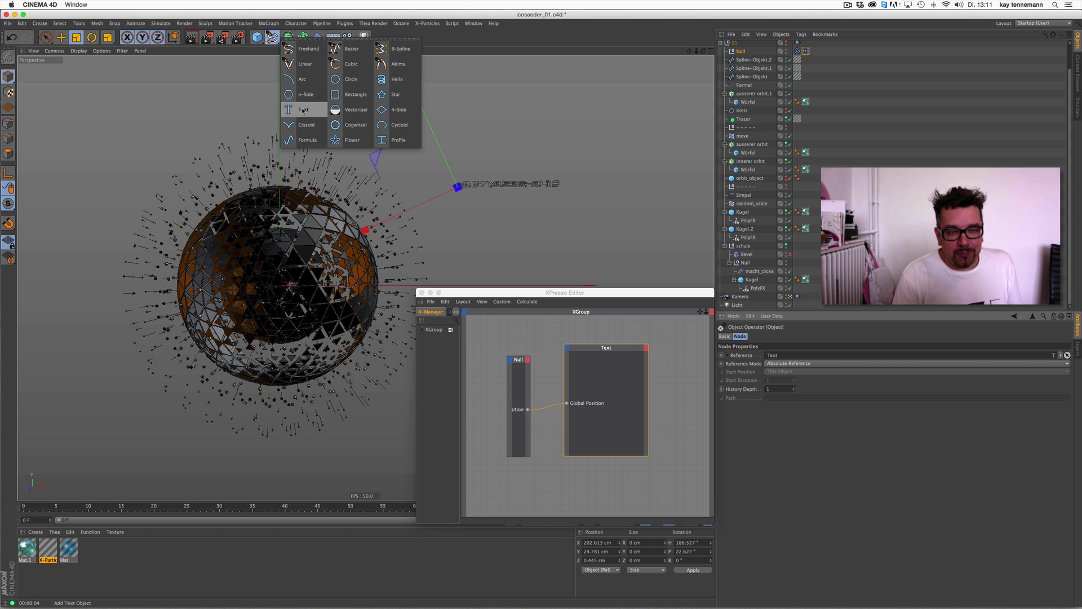
pyautogui.click(595, 369)
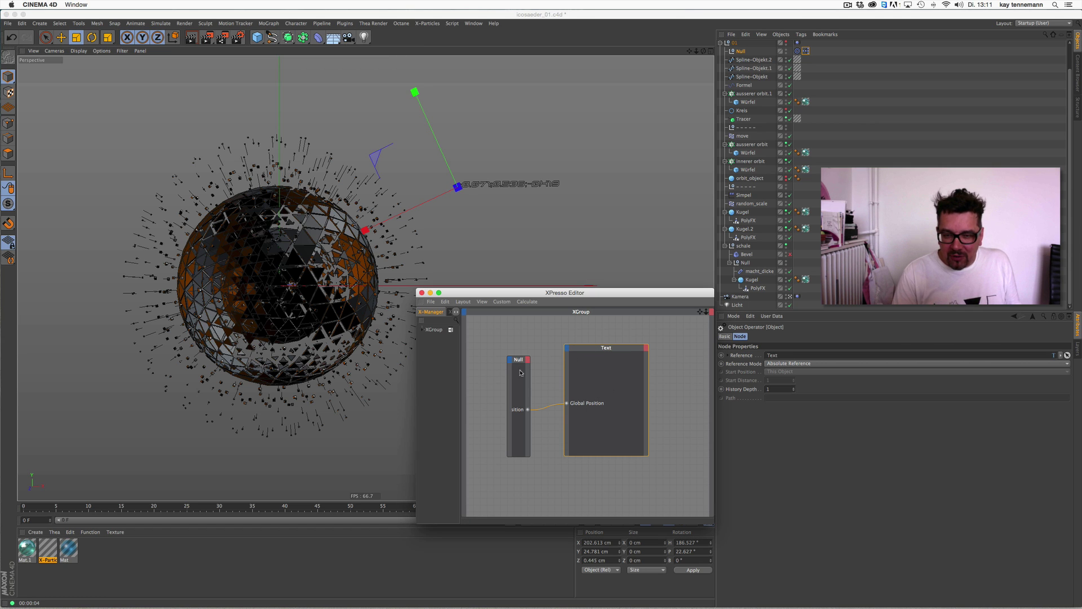
pyautogui.moveTo(507, 371); pyautogui.dragTo(483, 371)
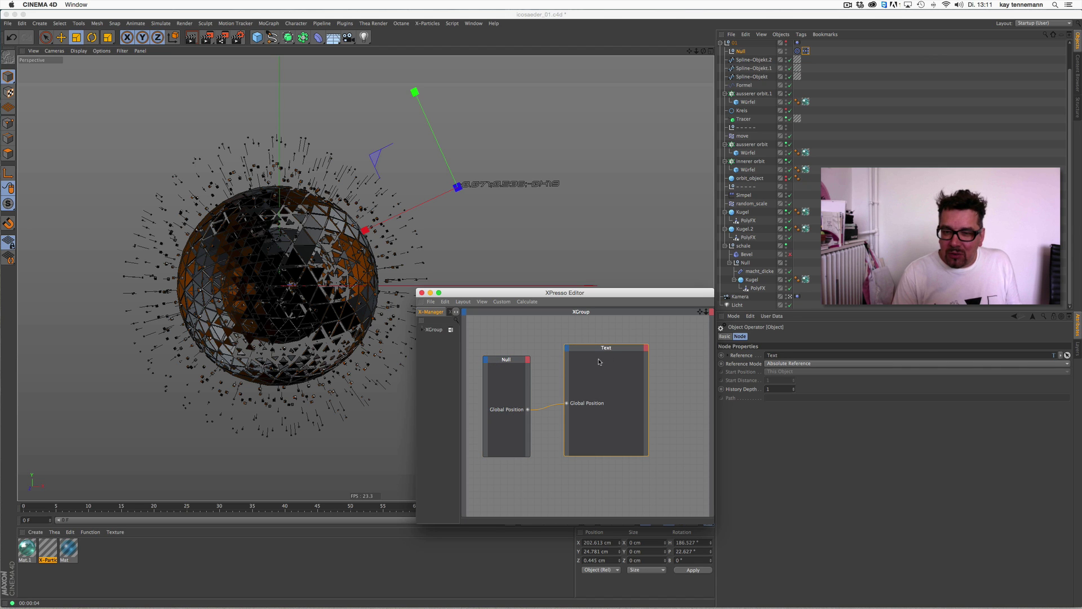
# - Reopen the Null's XPresso graph and check which object its Null node references
pyautogui.click(807, 51)
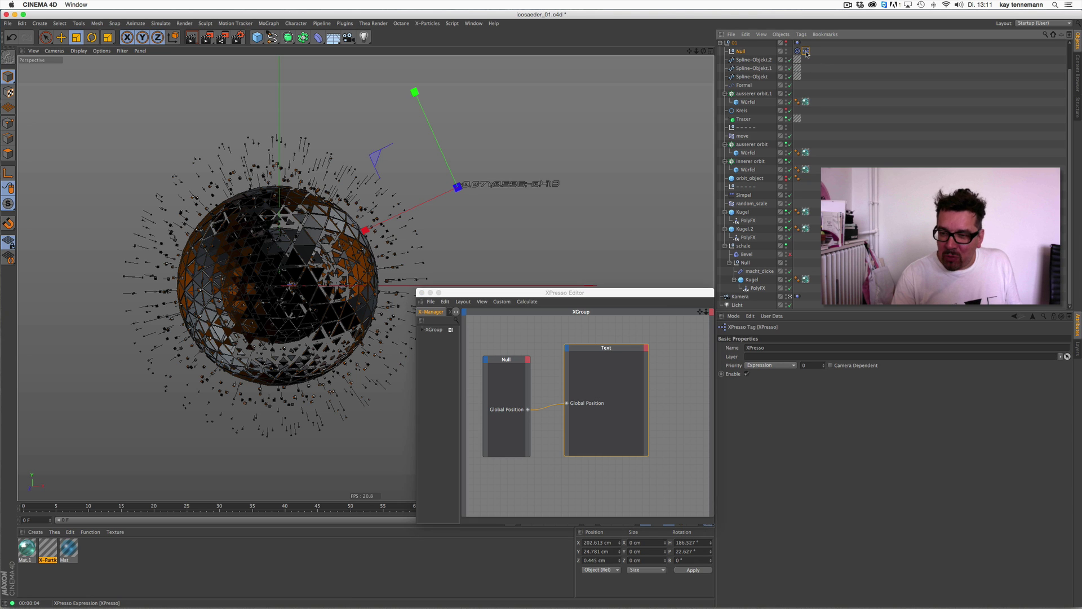
pyautogui.doubleClick(807, 51)
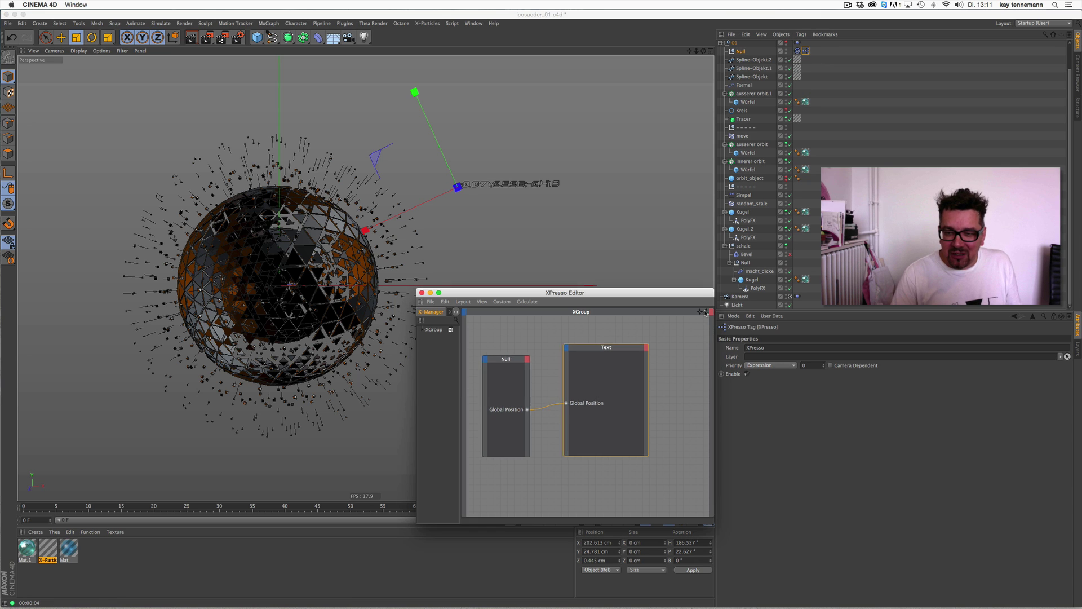
pyautogui.scroll(-5, 711, 327)
pyautogui.scroll(5, 710, 319)
pyautogui.click(510, 376)
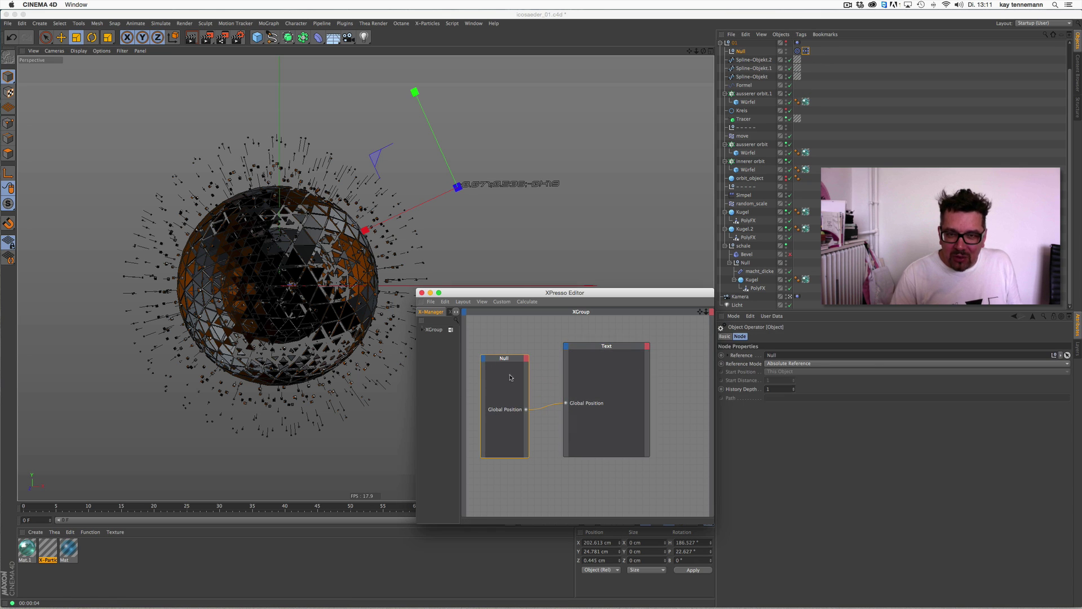
# - Move the XPresso editor clear of the viewport and play the animation to frame 70 to watch the coordinate label
pyautogui.moveTo(564, 293); pyautogui.dragTo(871, 258)
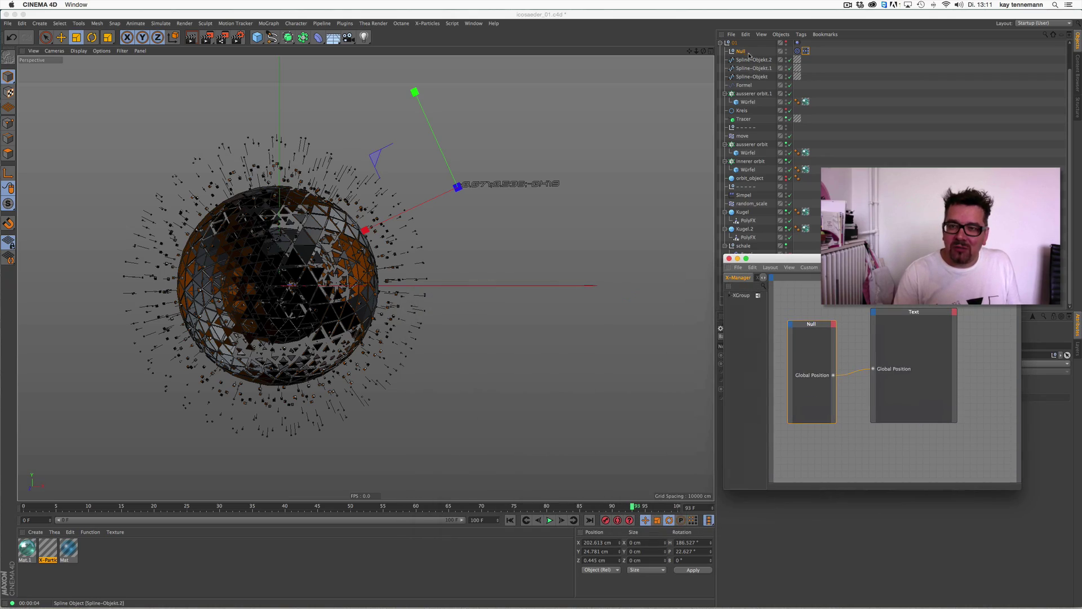
pyautogui.click(550, 519)
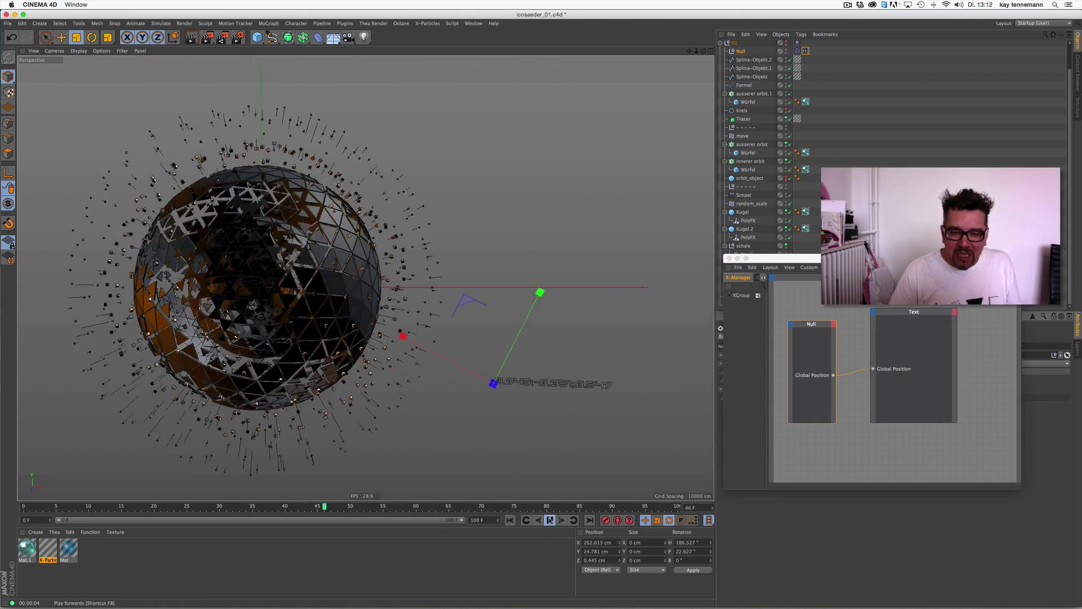
pyautogui.click(550, 520)
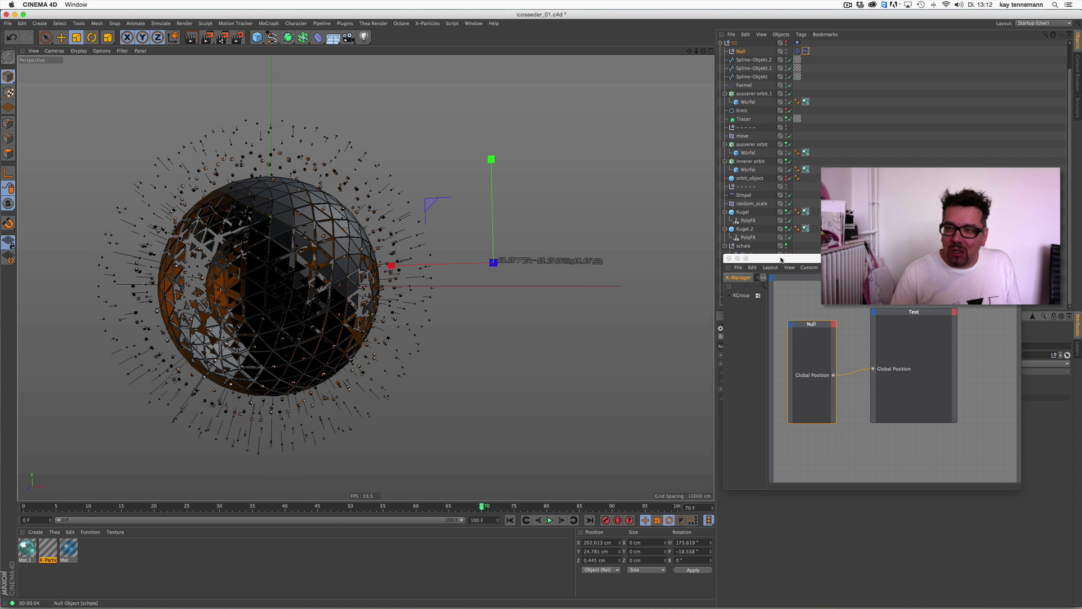
# - Compare the Text object's properties with those of the Null that drives its position
pyautogui.moveTo(781, 259); pyautogui.dragTo(413, 330)
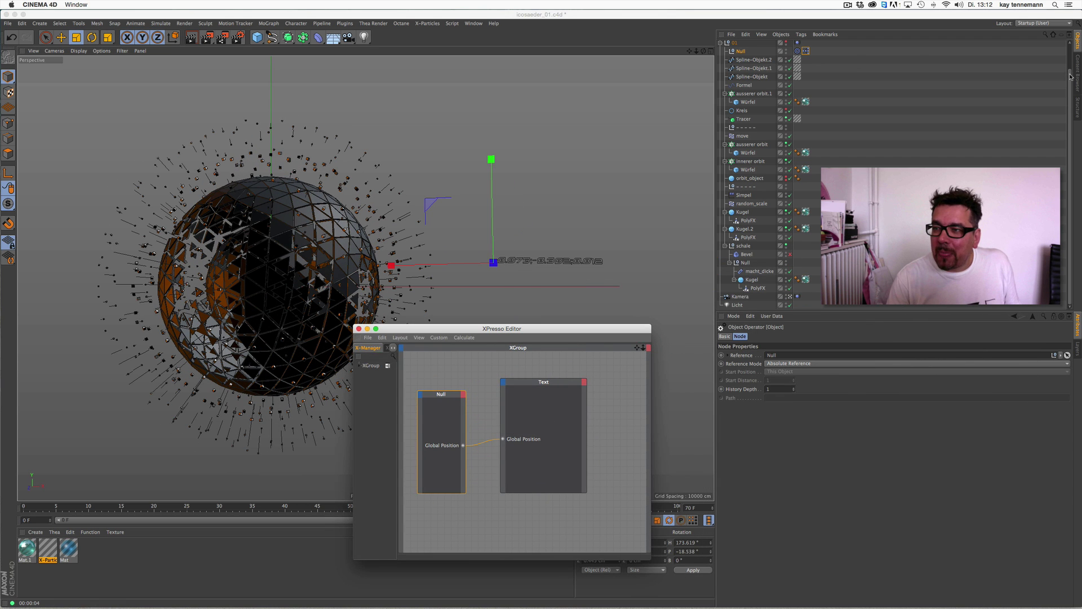
pyautogui.moveTo(1071, 76); pyautogui.dragTo(1006, 70)
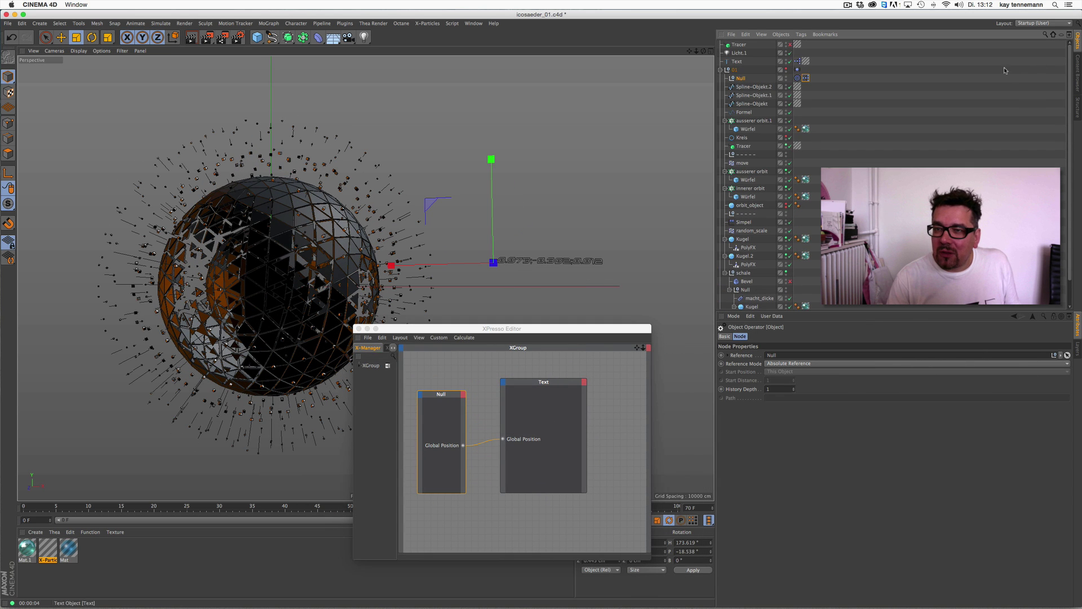
pyautogui.click(736, 62)
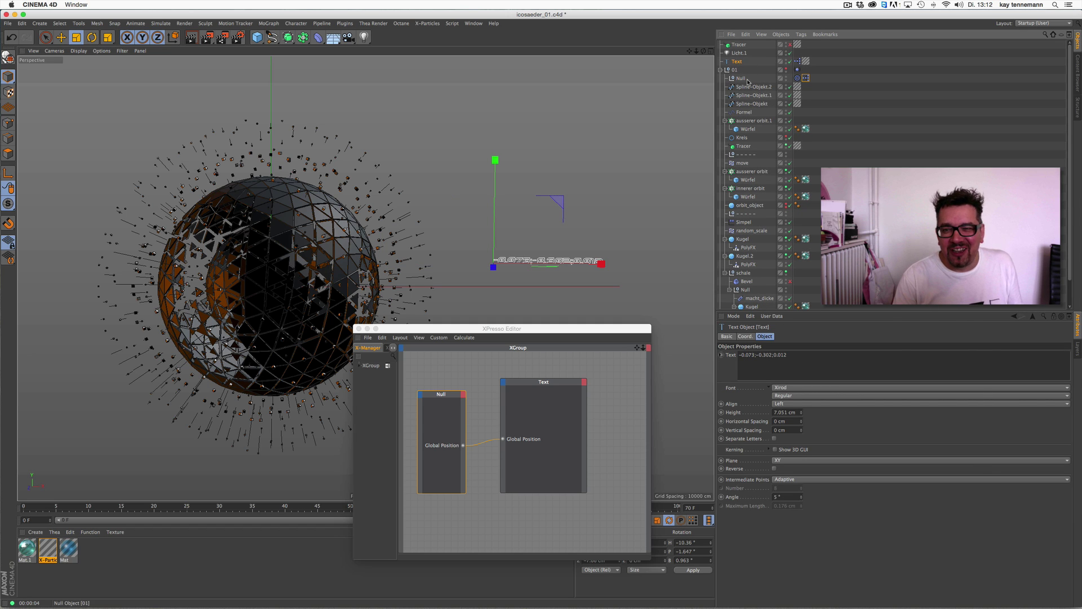
pyautogui.click(740, 80)
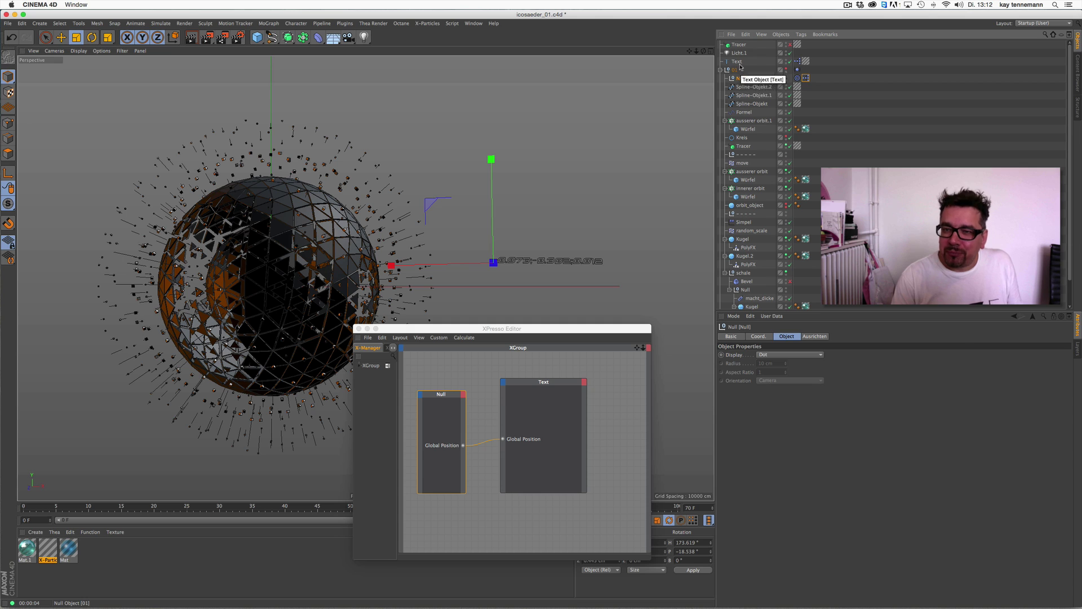
# - Open the Text object's XPresso graph, enlarge the editor and move the random_scale node farther from the Text node
pyautogui.click(736, 62)
pyautogui.click(797, 61)
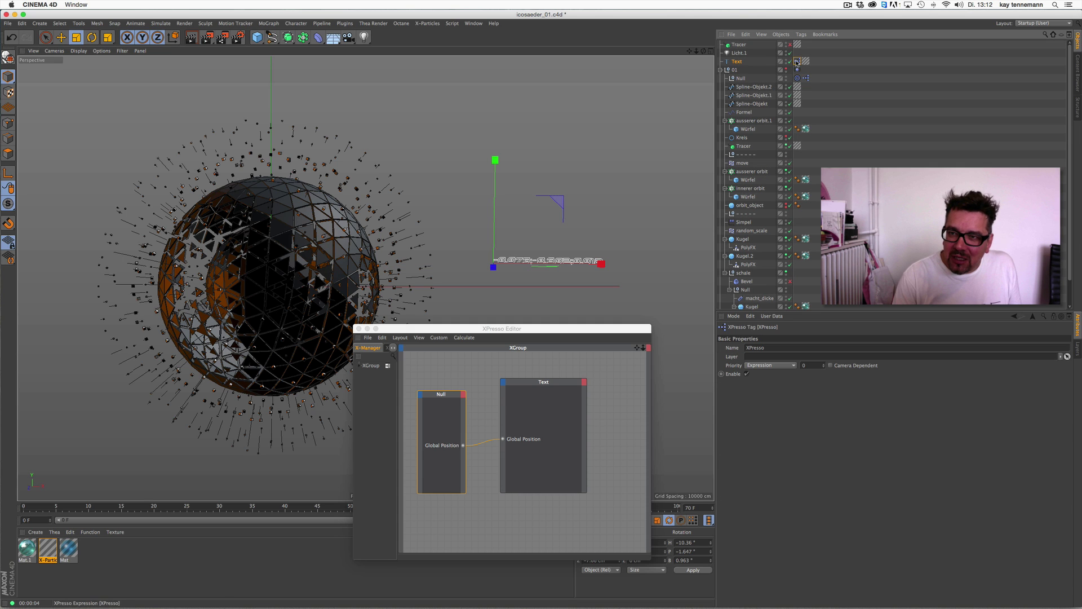
pyautogui.moveTo(652, 559); pyautogui.dragTo(714, 566)
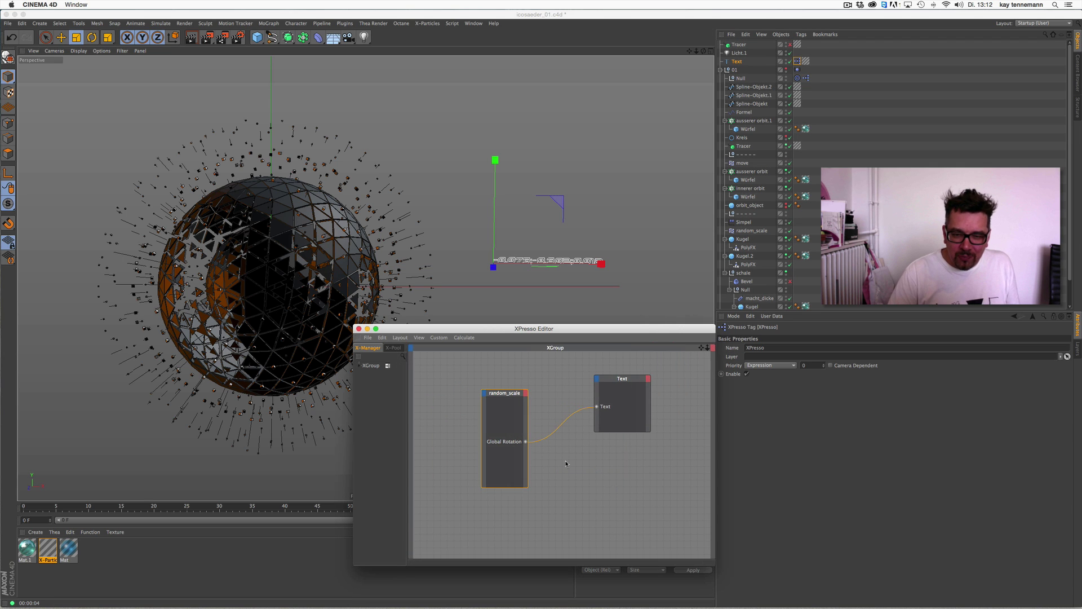
pyautogui.click(500, 398)
pyautogui.moveTo(501, 399); pyautogui.dragTo(479, 393)
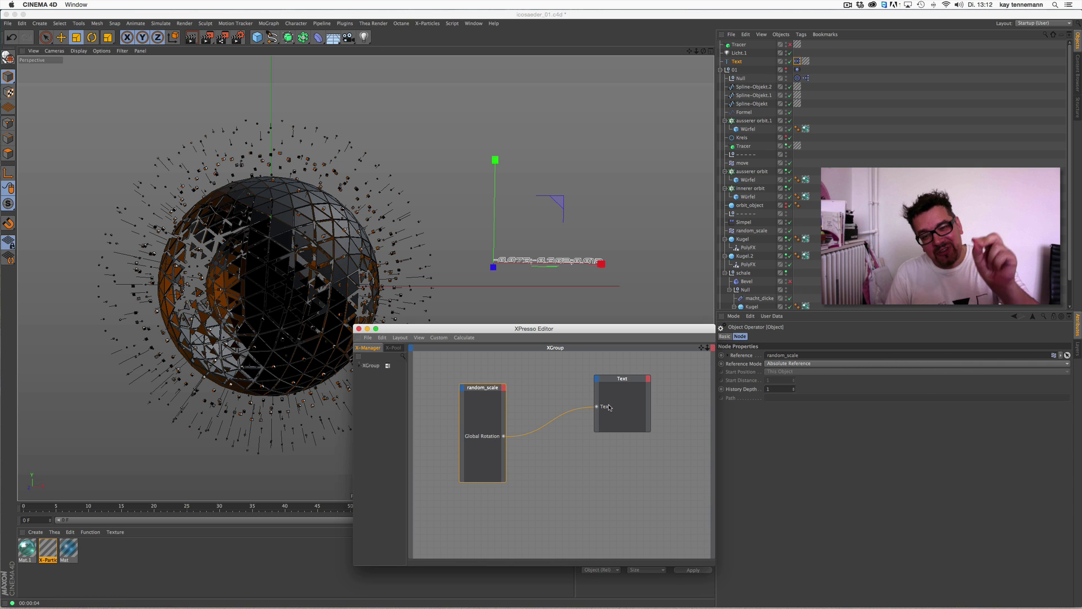
# - Move the XPresso editor off the viewport, play the animation and deselect the Text object to watch the changing rotation text
pyautogui.moveTo(592, 331); pyautogui.dragTo(1044, 316)
pyautogui.click(550, 520)
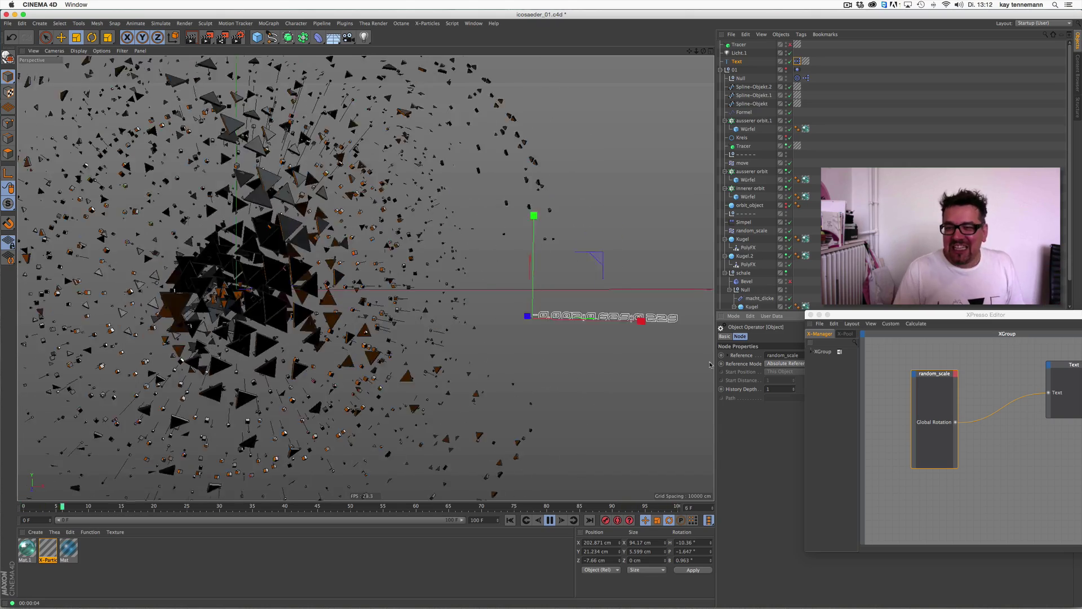
pyautogui.click(839, 137)
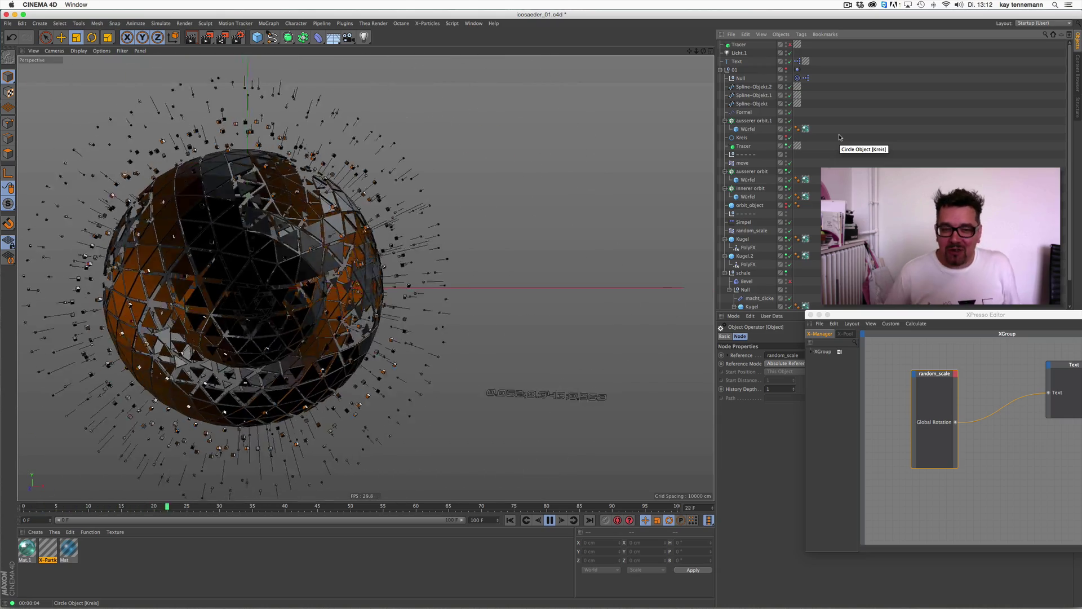
# - Pause and resume the animation to read the rotation text at different frames
pyautogui.click(550, 520)
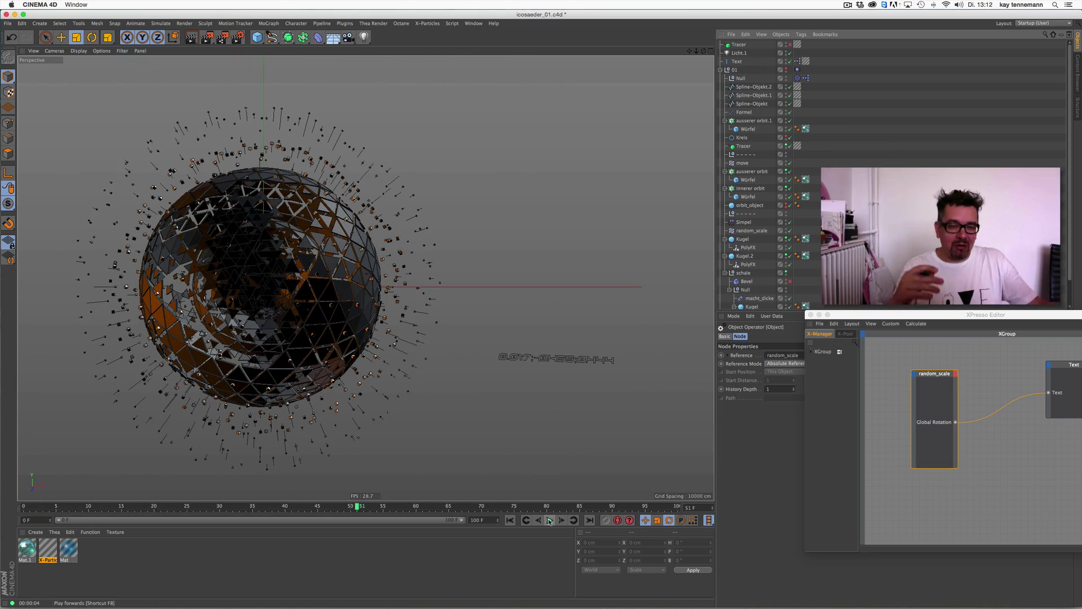
pyautogui.click(549, 525)
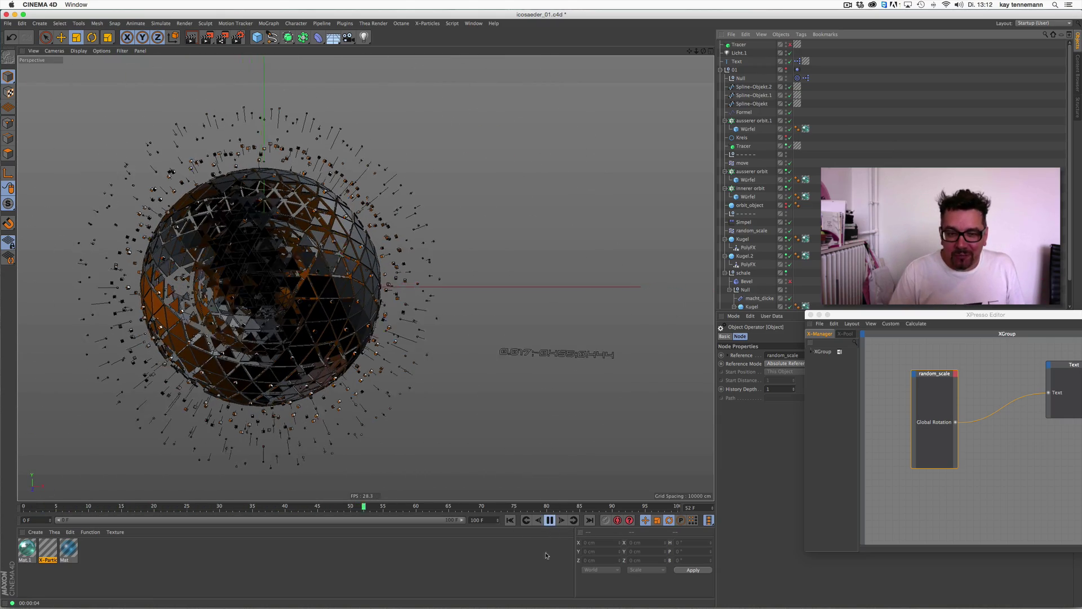
pyautogui.click(550, 520)
# - Open the project file icosaeder_02.c4d
pyautogui.click(8, 23)
pyautogui.click(17, 45)
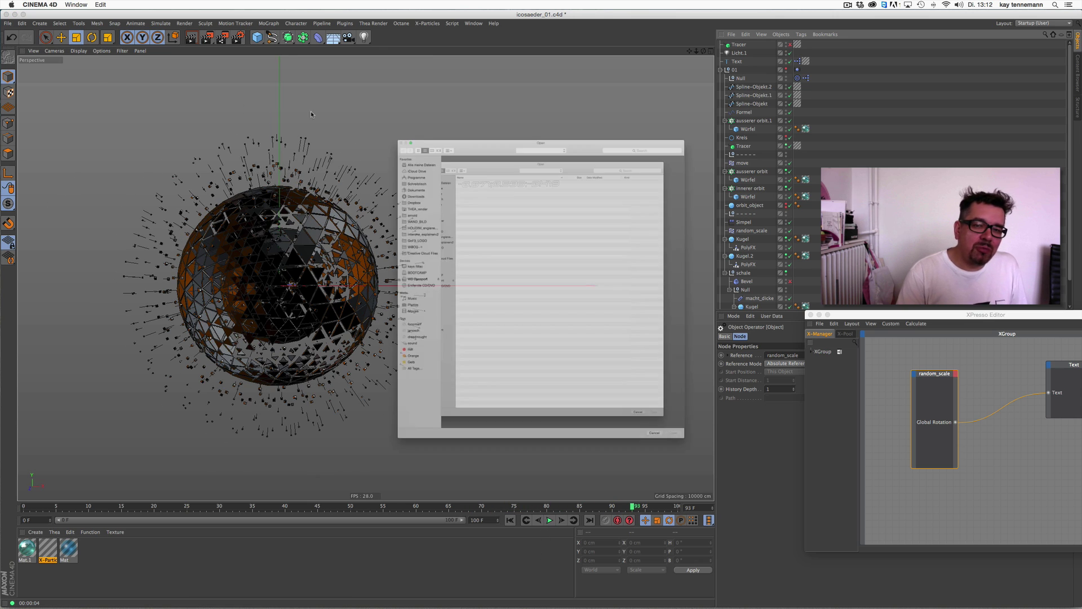
pyautogui.doubleClick(449, 88)
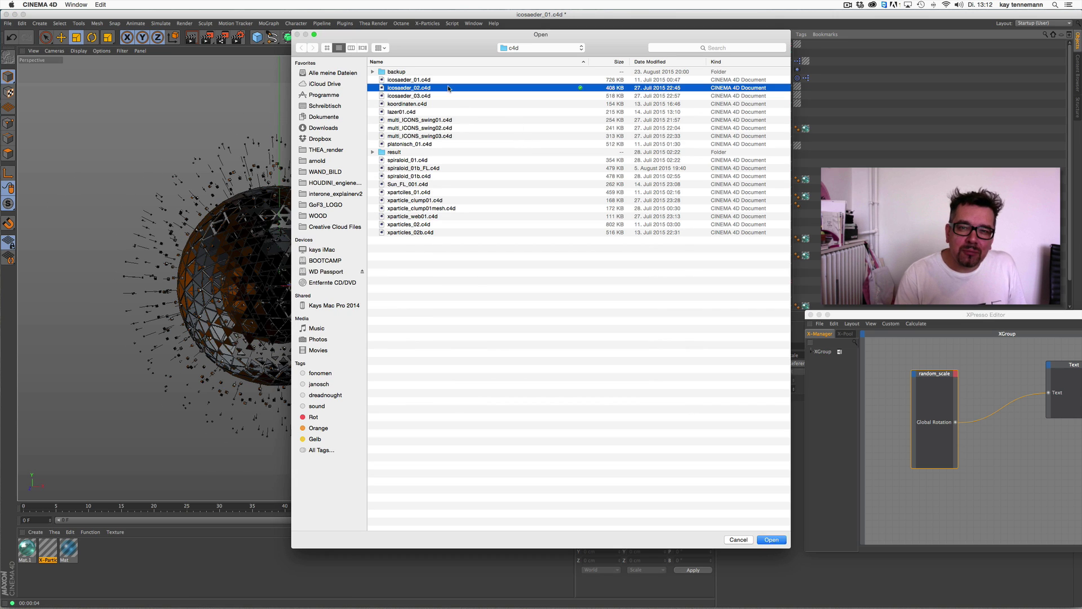
# - Play the orbit animation and render the view at frames 1 and 74
pyautogui.click(550, 520)
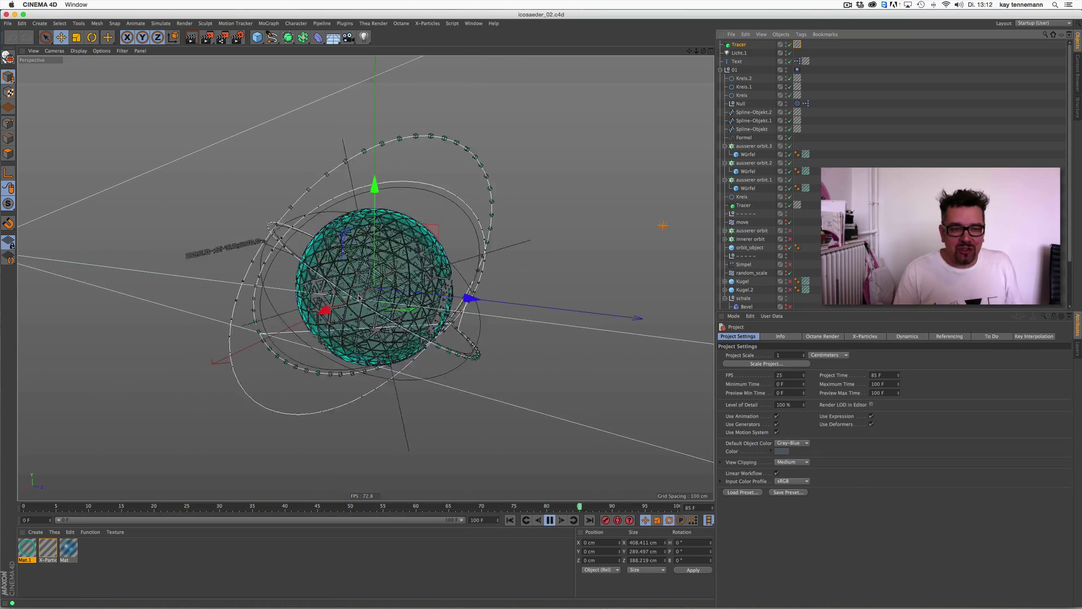
pyautogui.press('super+r')
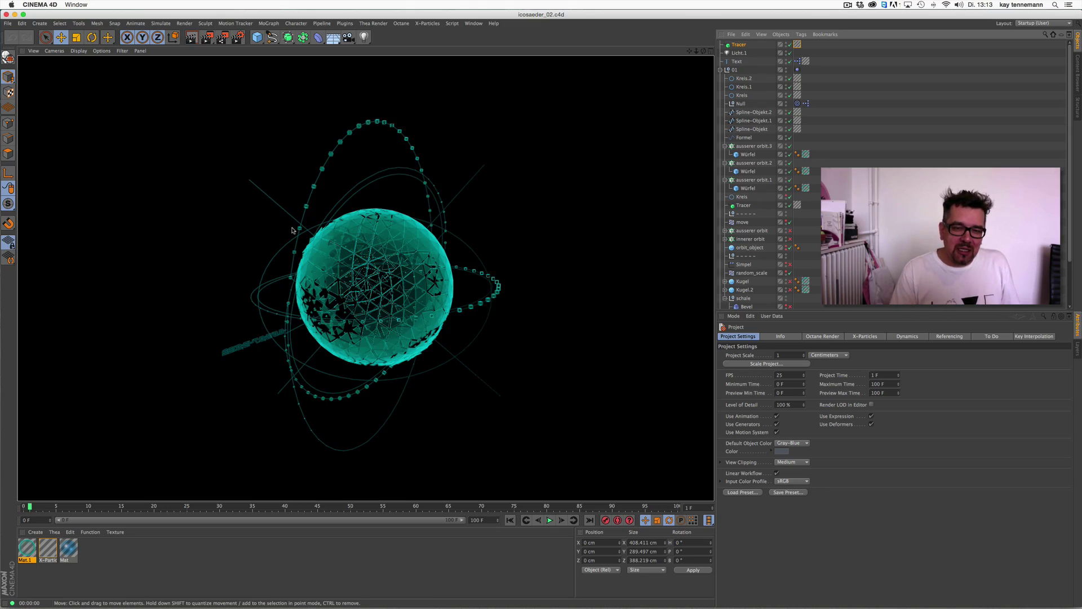
pyautogui.click(550, 519)
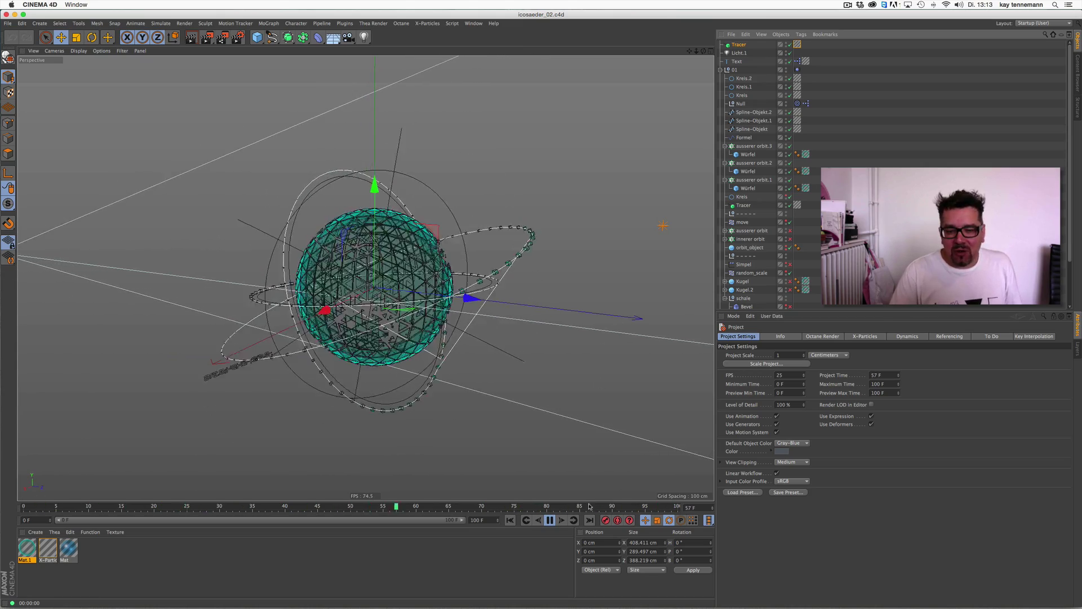
pyautogui.click(549, 521)
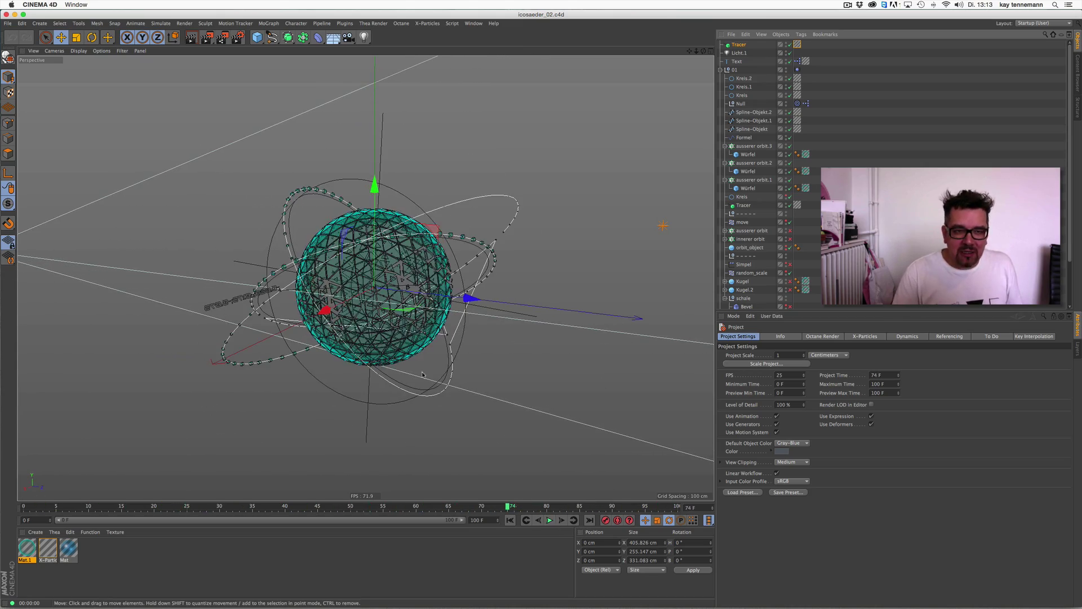
pyautogui.click(191, 37)
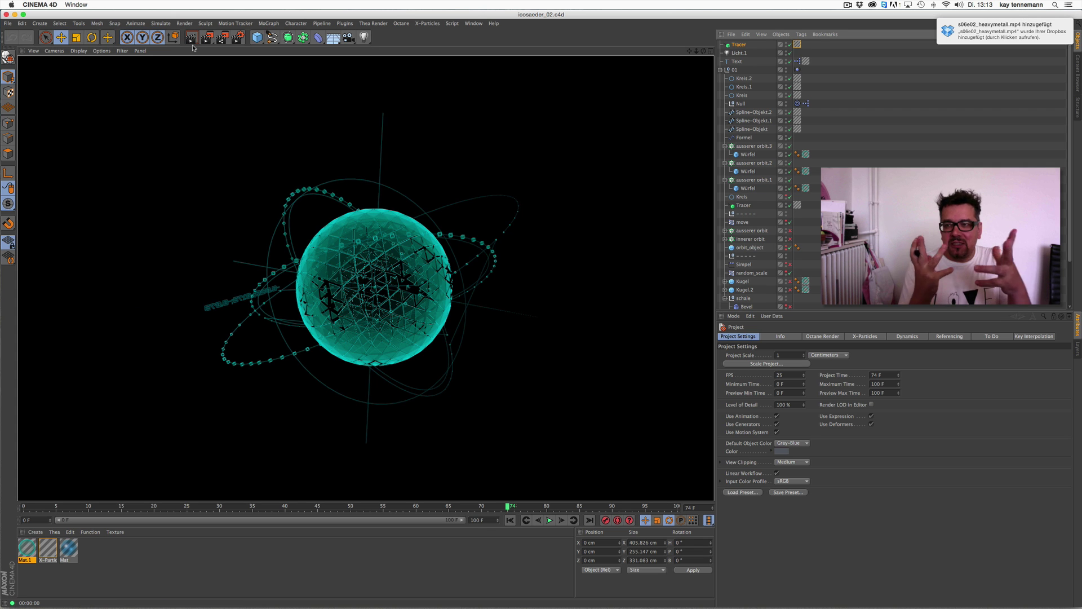
# - Open the project file icosaeder_03.c4d
pyautogui.click(11, 24)
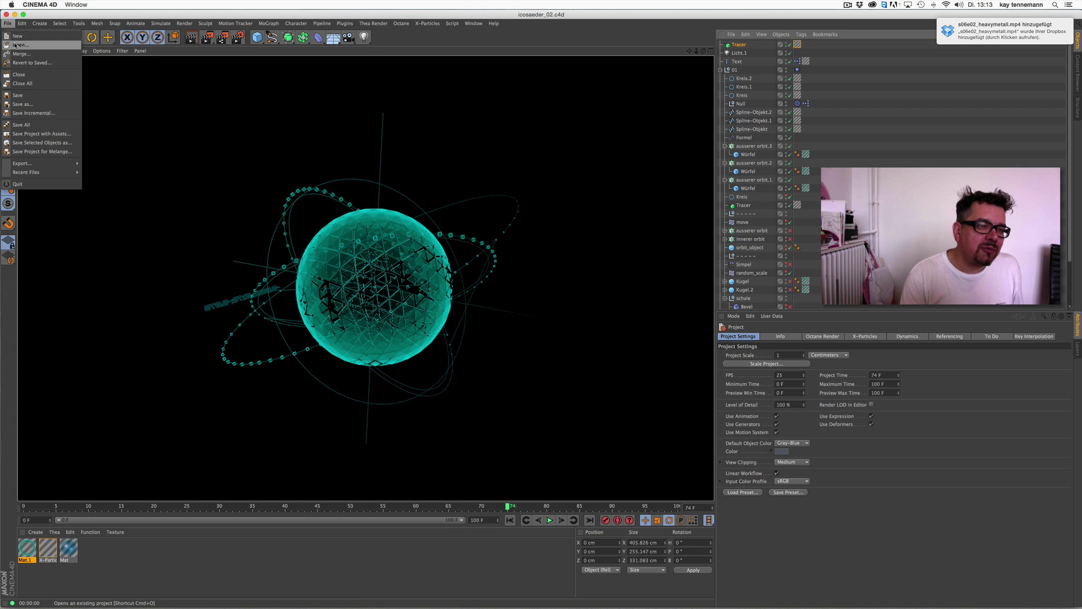
pyautogui.click(26, 46)
pyautogui.doubleClick(430, 98)
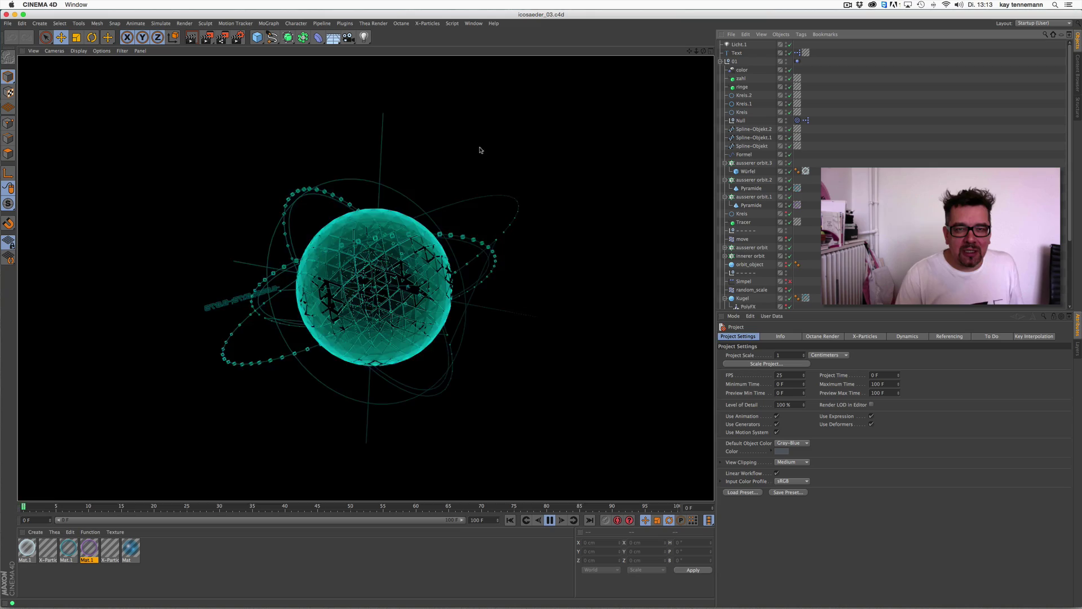
# - Play the animation, render the view at frame 58 and resume playback
pyautogui.click(550, 520)
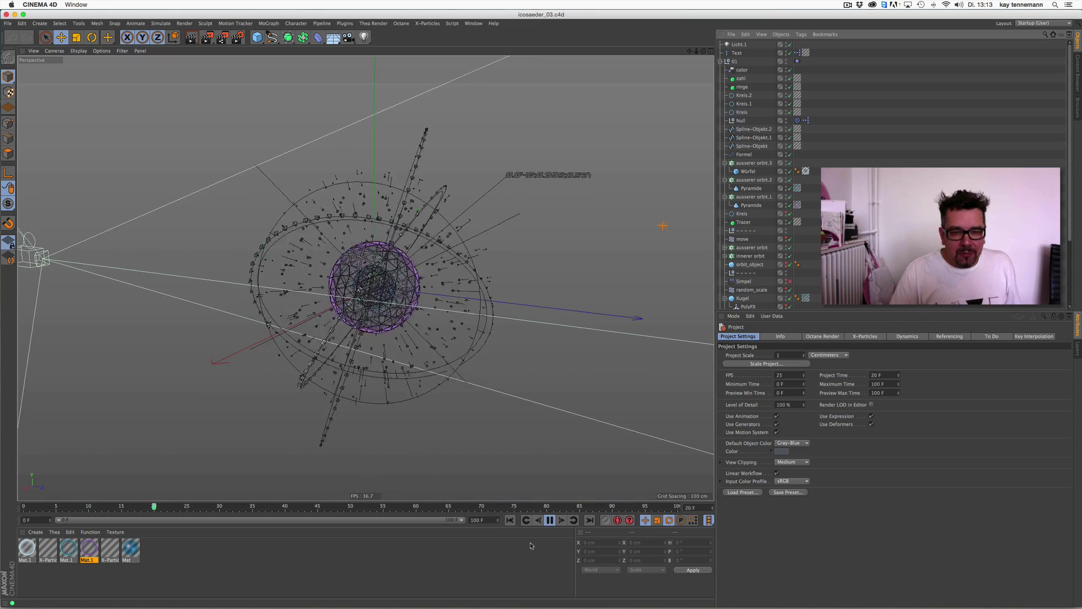
pyautogui.click(192, 38)
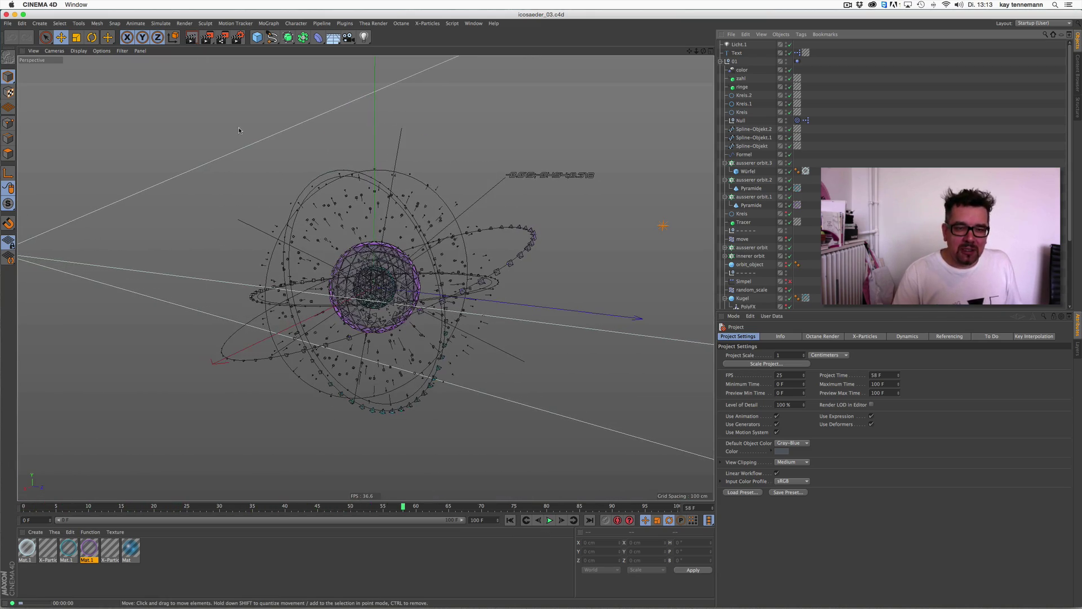
pyautogui.click(550, 520)
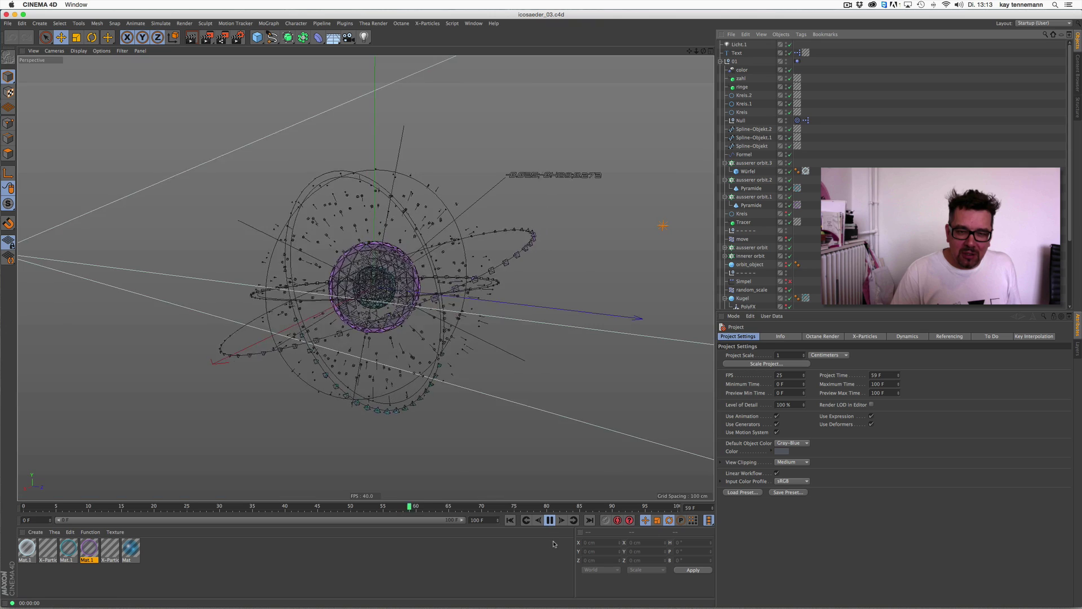
# - Open the project file koordinaten.c4d
pyautogui.click(8, 23)
pyautogui.click(25, 41)
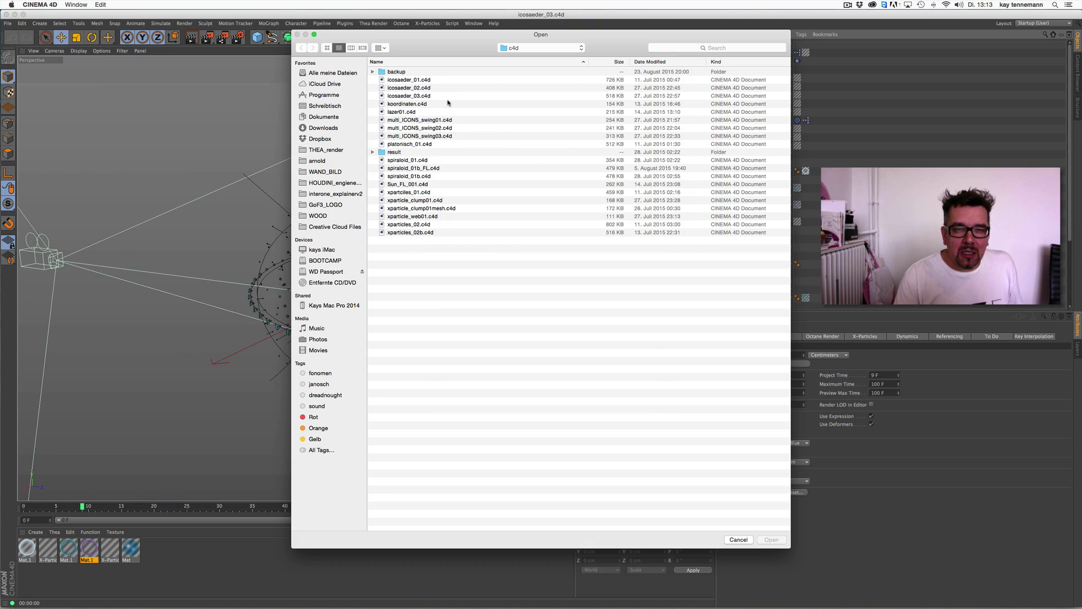
pyautogui.doubleClick(444, 104)
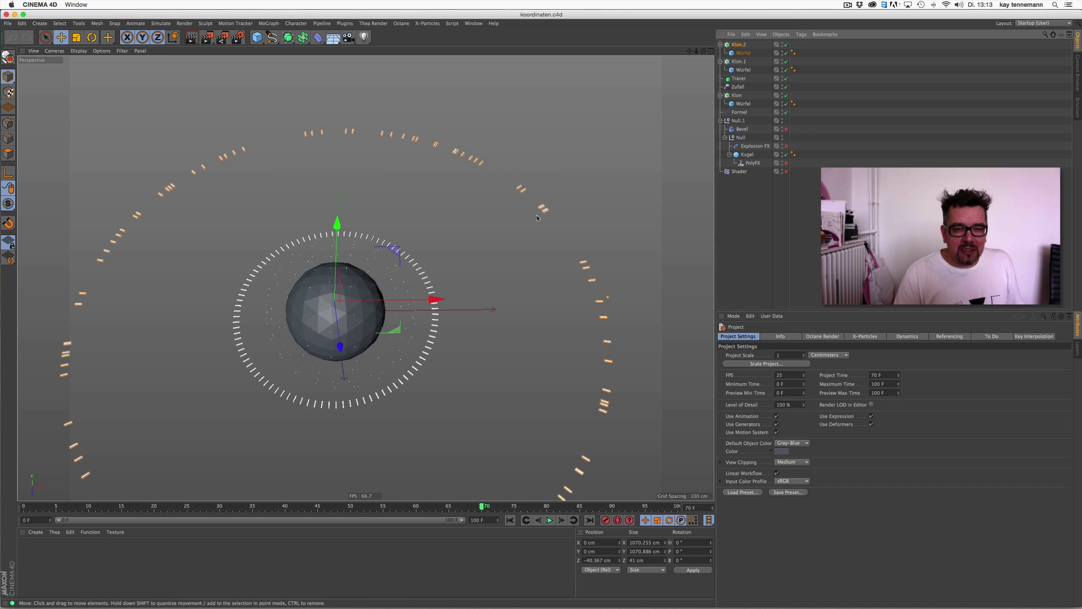
# - Play the animation and render a tilted view of the sphere and its clone rings at frame 67
pyautogui.click(551, 520)
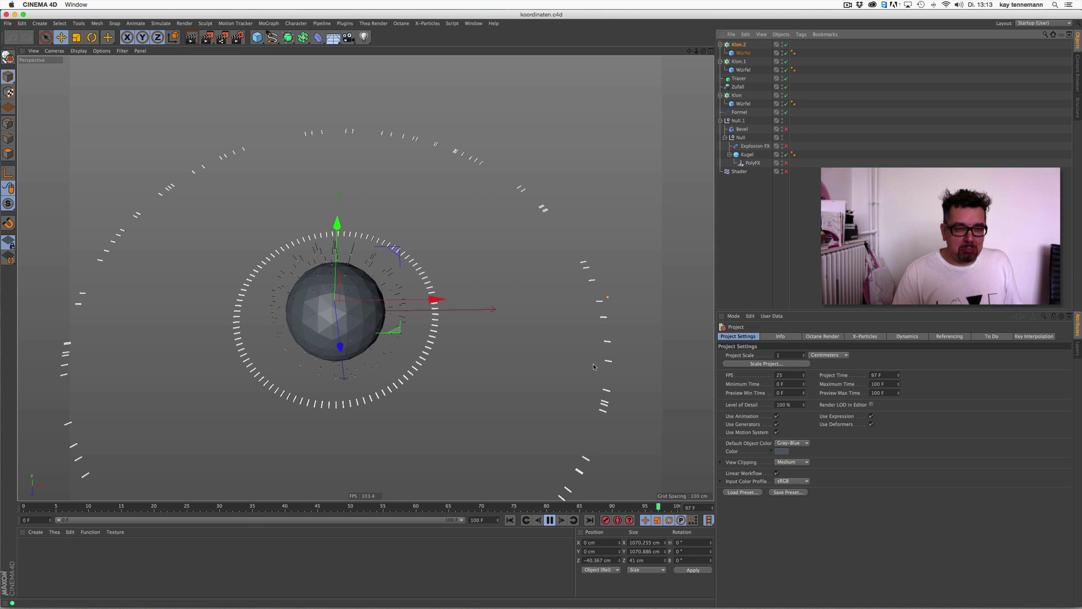
pyautogui.moveTo(703, 51); pyautogui.dragTo(694, 36)
pyautogui.click(550, 520)
pyautogui.press('super+r')
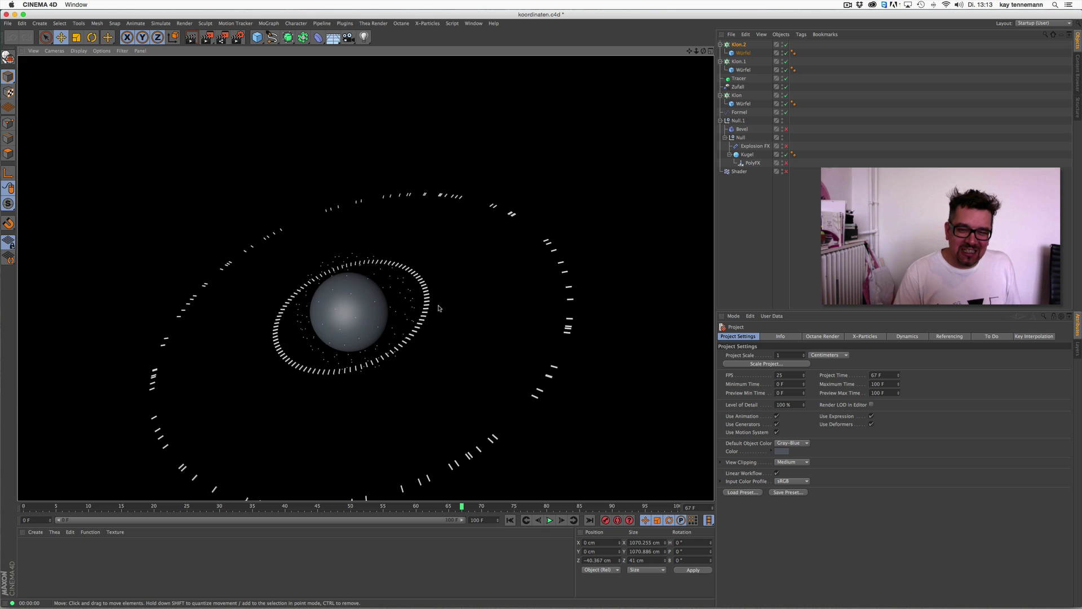
pyautogui.keyDown('alt'); pyautogui.moveTo(341, 370); pyautogui.dragTo(358, 329, button='middle'); pyautogui.keyUp('alt')
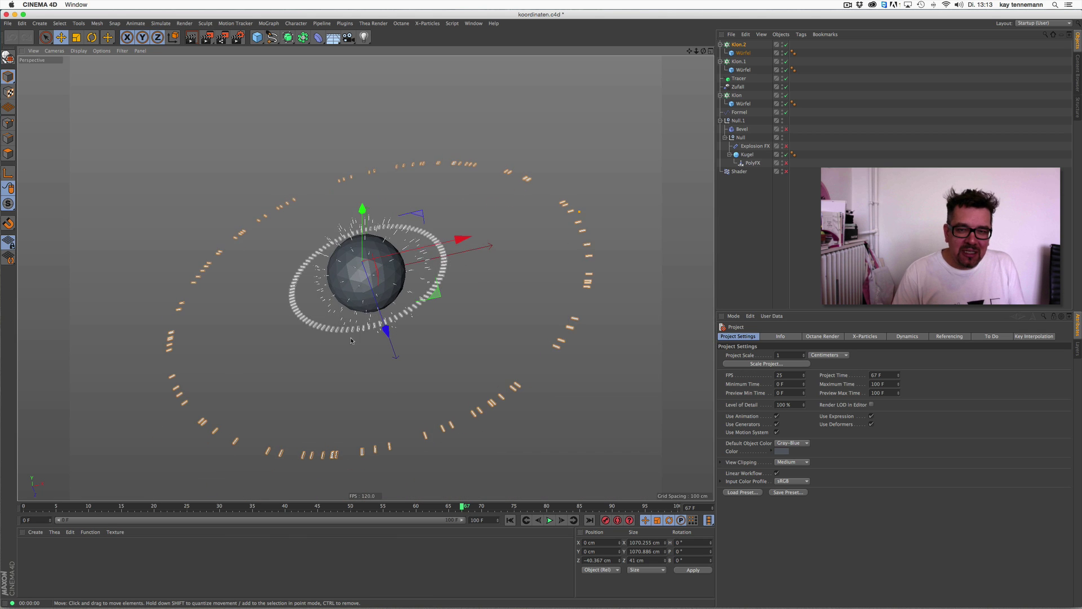
pyautogui.keyDown('alt'); pyautogui.moveTo(347, 339); pyautogui.dragTo(356, 338, button='right'); pyautogui.keyUp('alt')
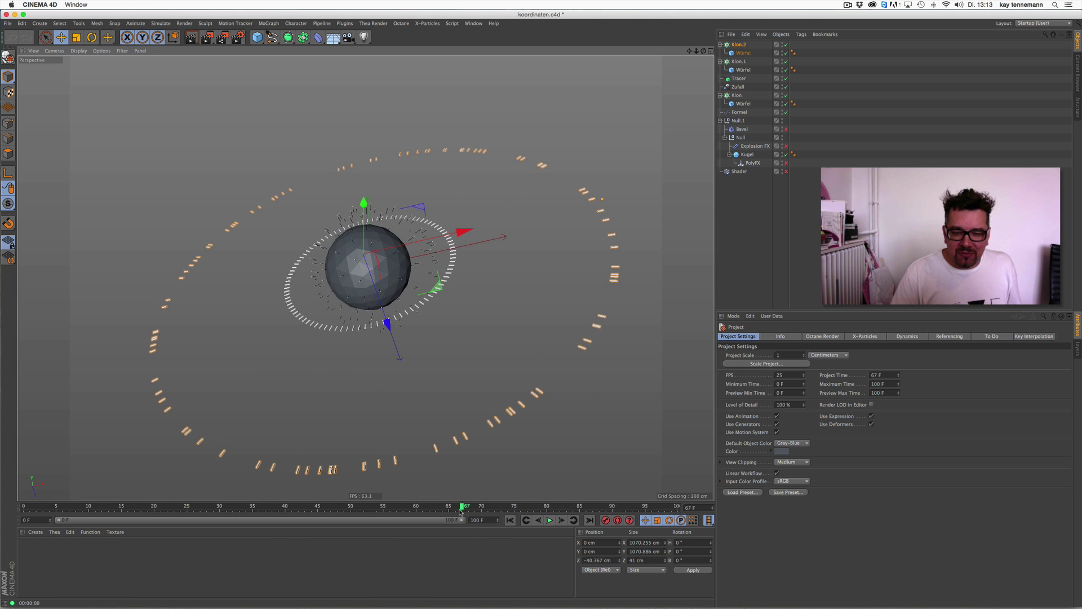
# - Set the offset of the outer radial cloner Klon.2 to 108°
pyautogui.click(536, 401)
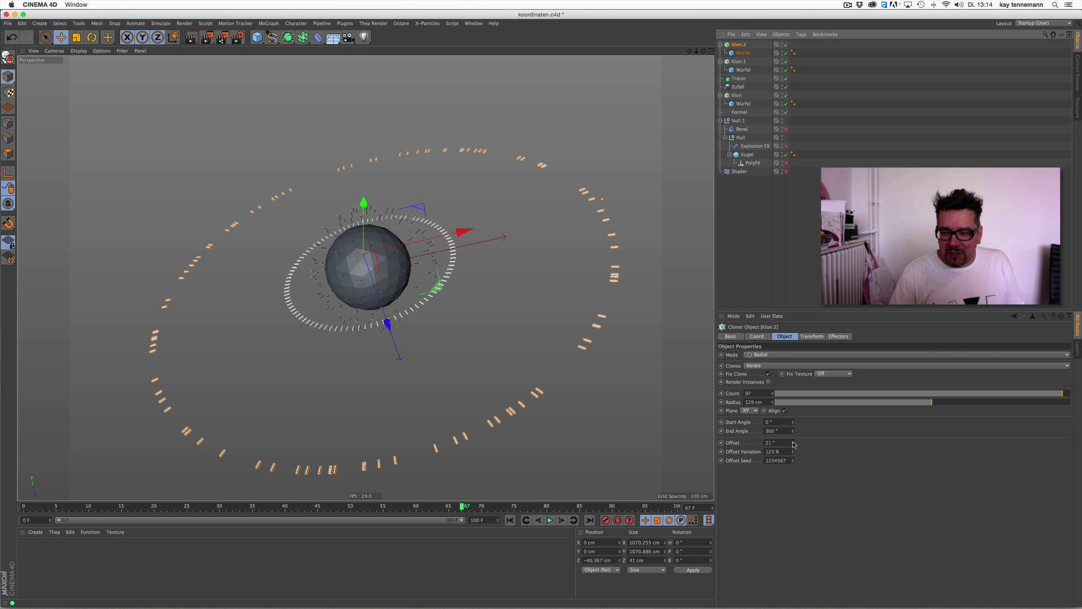
pyautogui.moveTo(794, 445); pyautogui.dragTo(798, 420)
pyautogui.moveTo(798, 412); pyautogui.dragTo(798, 403)
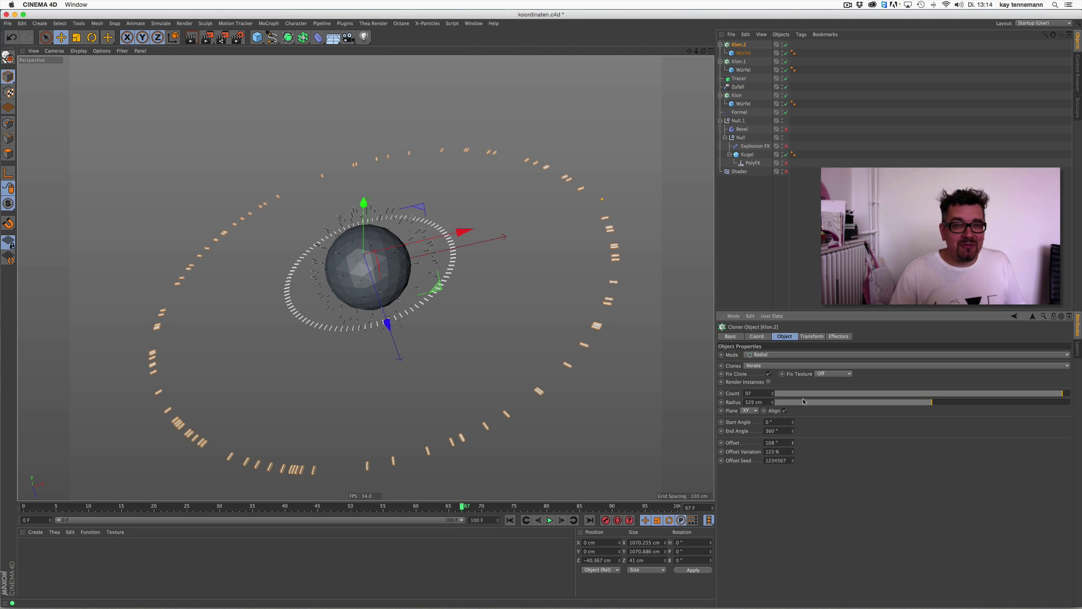
# - Open multi_ICONS_swing01.c4d and play its animation to render the icon spiral at frame 31
pyautogui.click(7, 23)
pyautogui.click(85, 91)
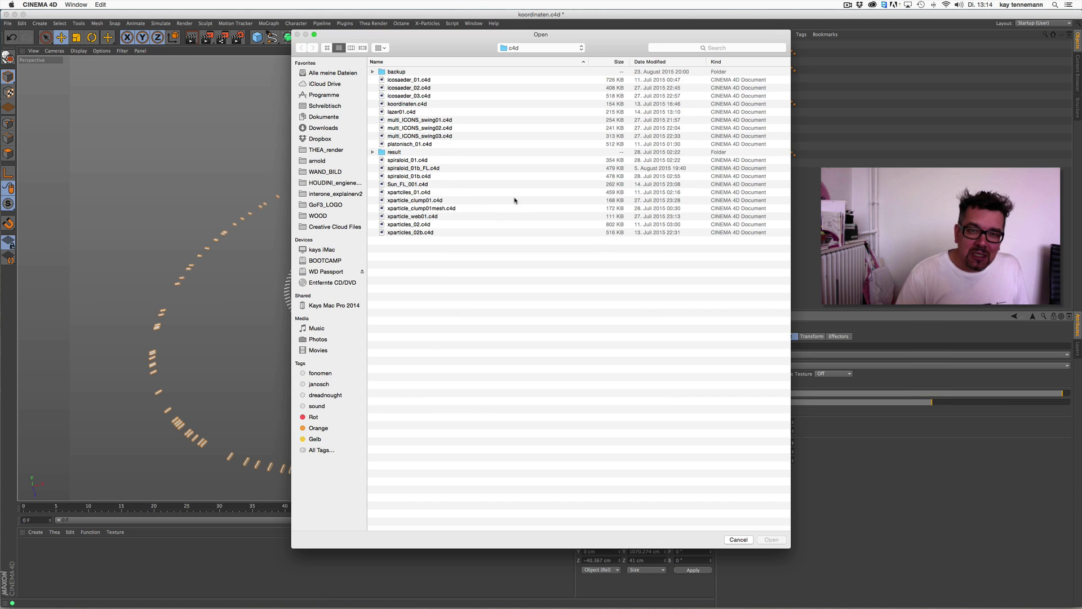
pyautogui.doubleClick(457, 120)
pyautogui.click(549, 519)
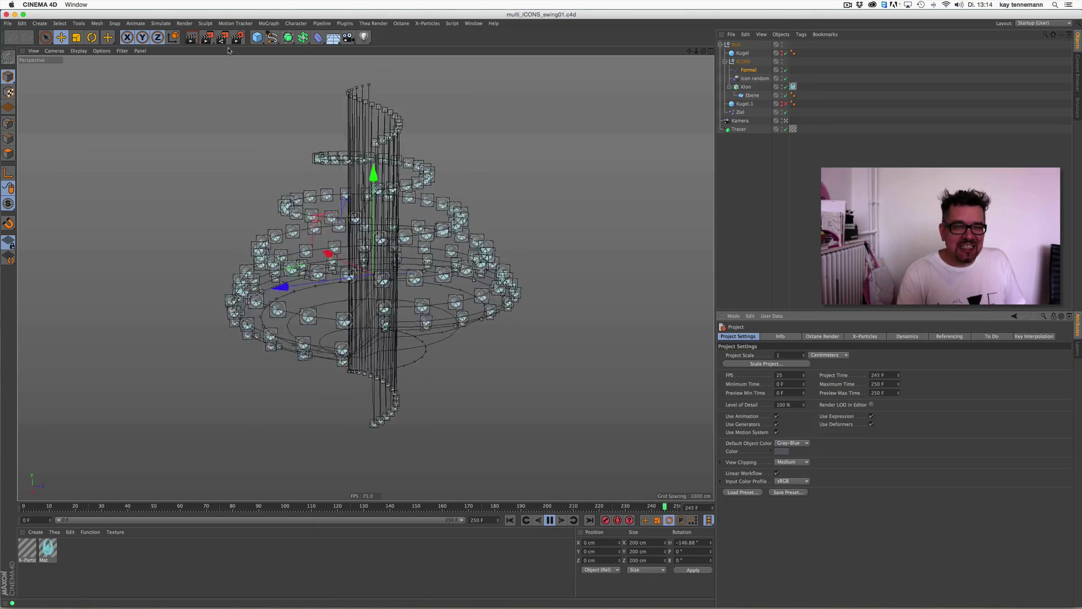
pyautogui.click(192, 37)
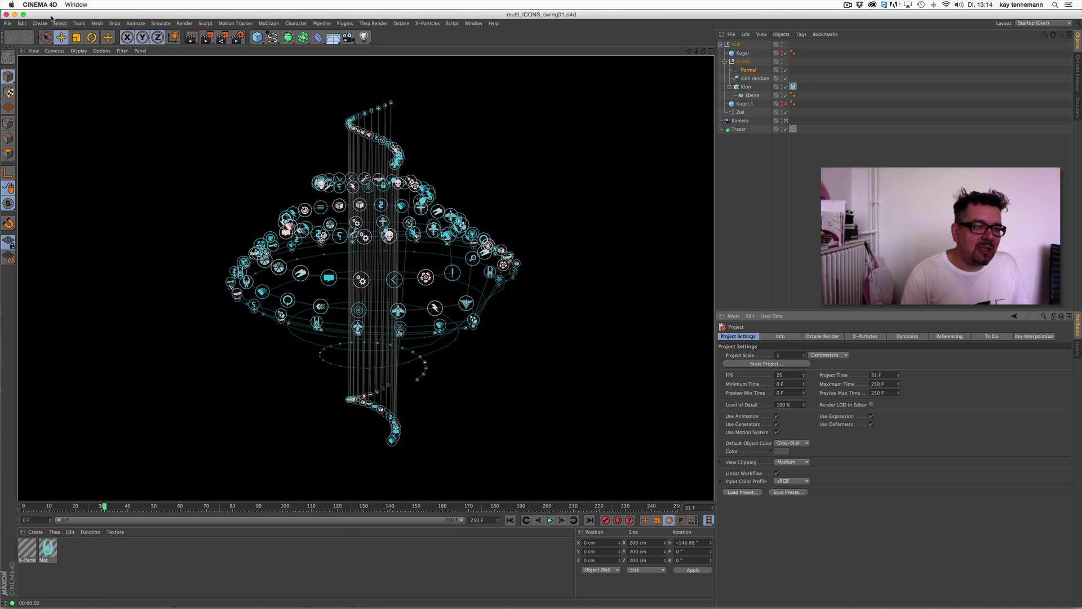
# - Open multi_ICONS_swing02.c4d and render the view at frame 219 with no object selected
pyautogui.click(8, 24)
pyautogui.click(22, 46)
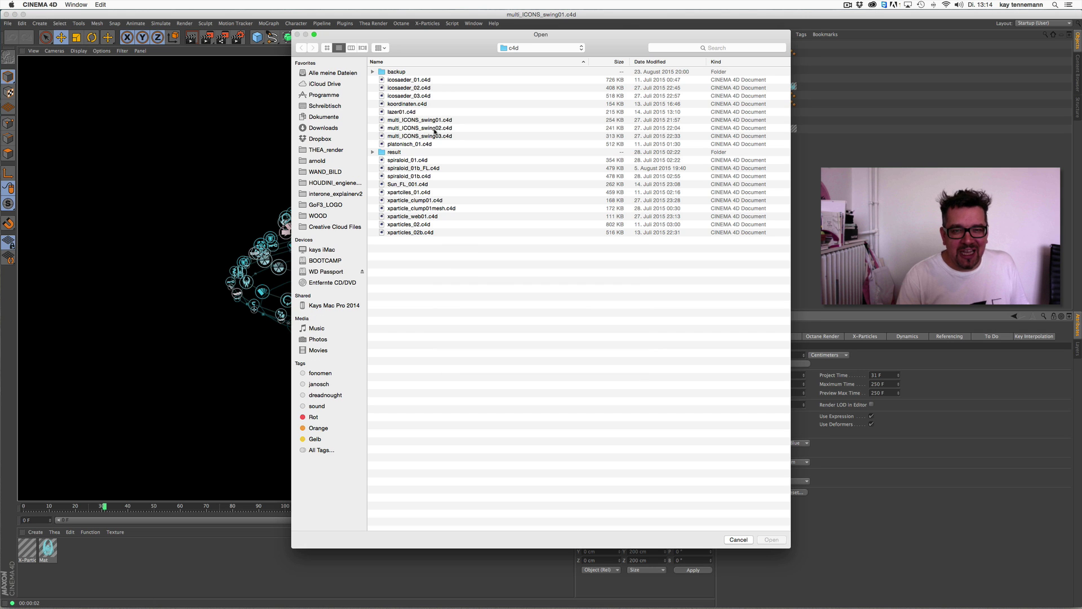
pyautogui.click(434, 129)
pyautogui.press('Return')
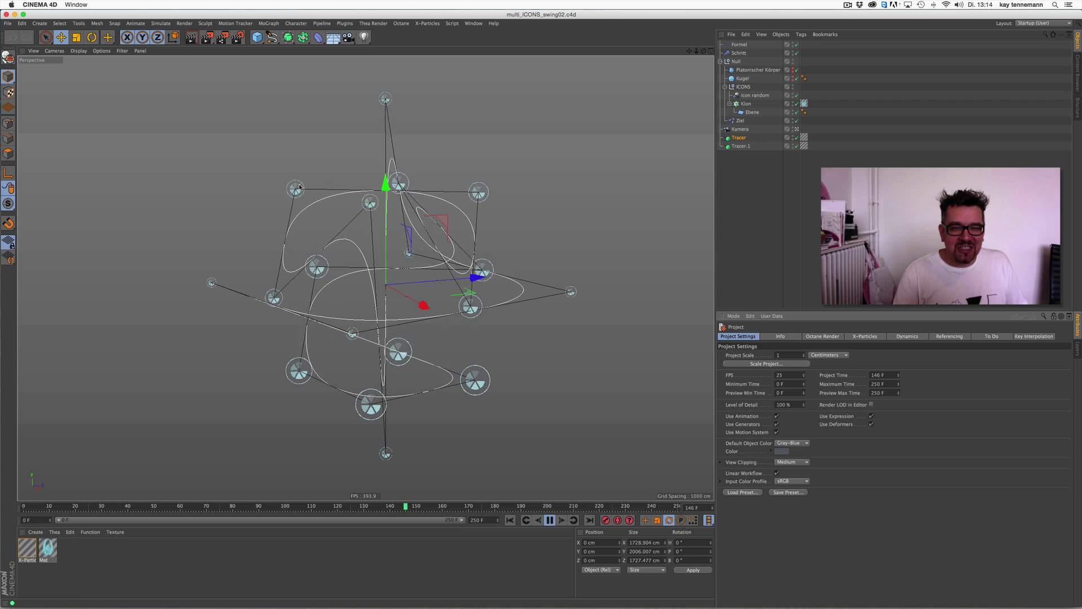
pyautogui.click(741, 191)
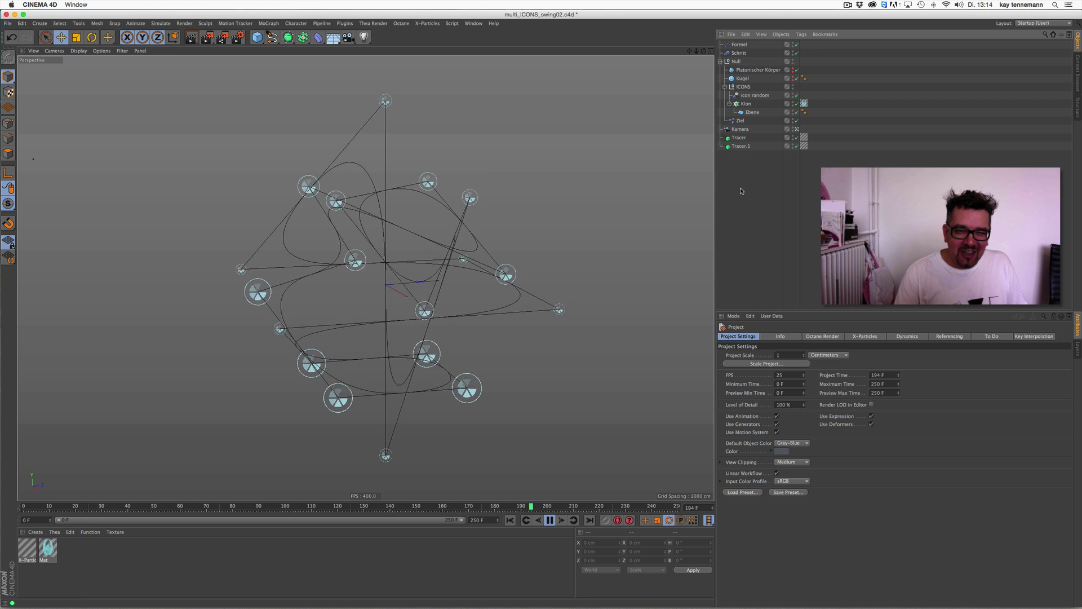
pyautogui.click(191, 37)
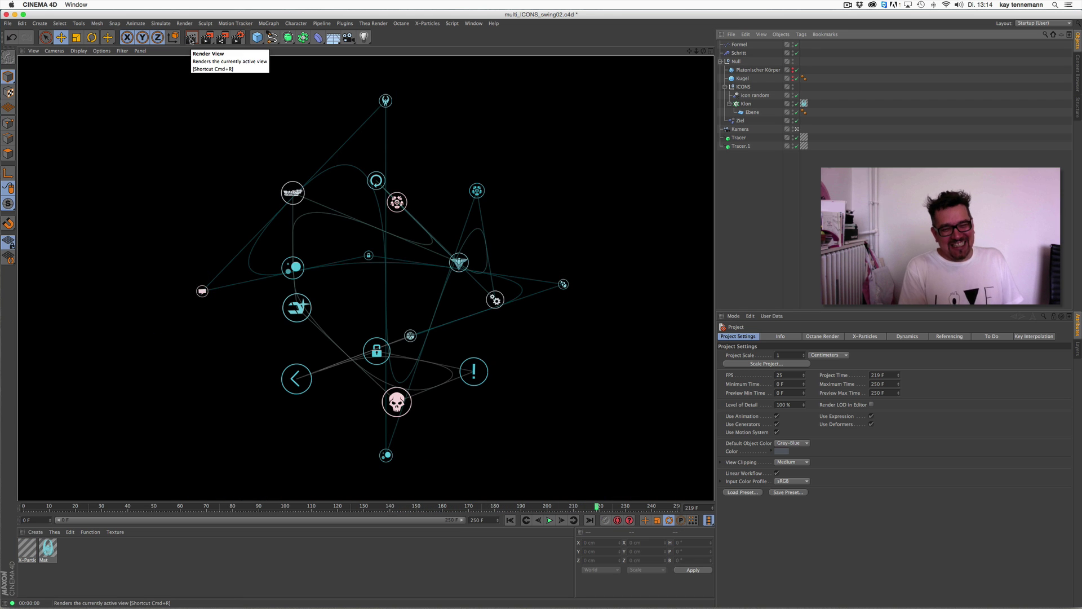
# - Open the project file multi_ICONS_swing03.c4d
pyautogui.click(7, 24)
pyautogui.click(17, 42)
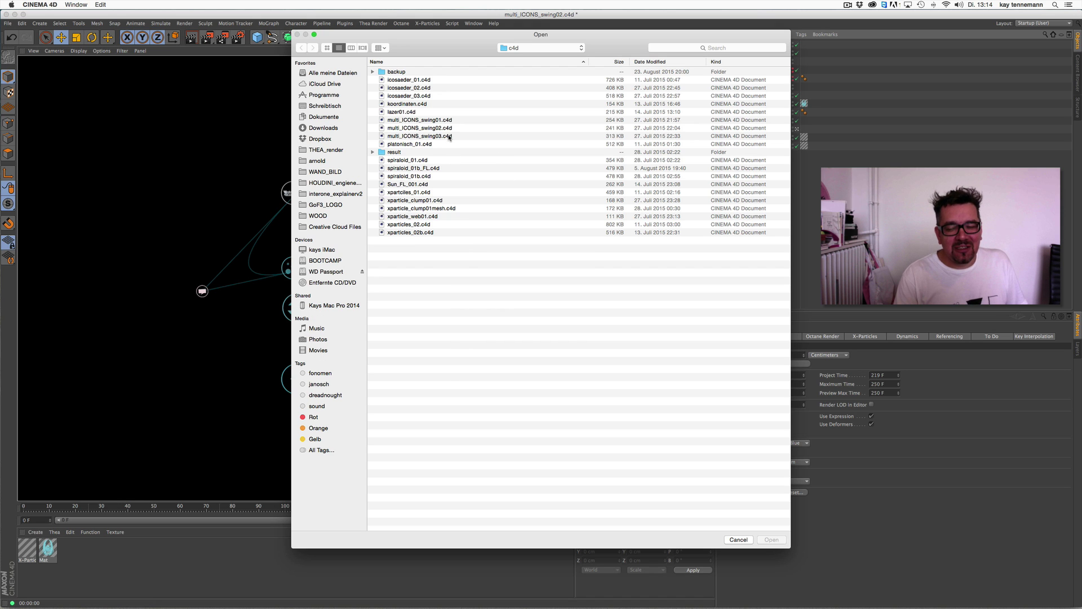
pyautogui.click(449, 136)
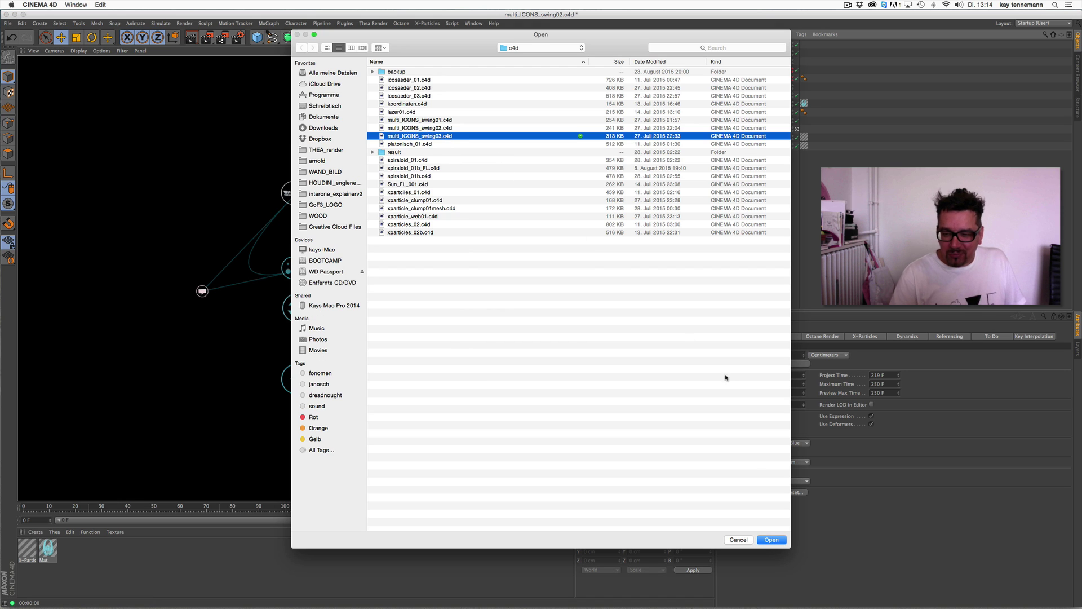
pyautogui.click(780, 540)
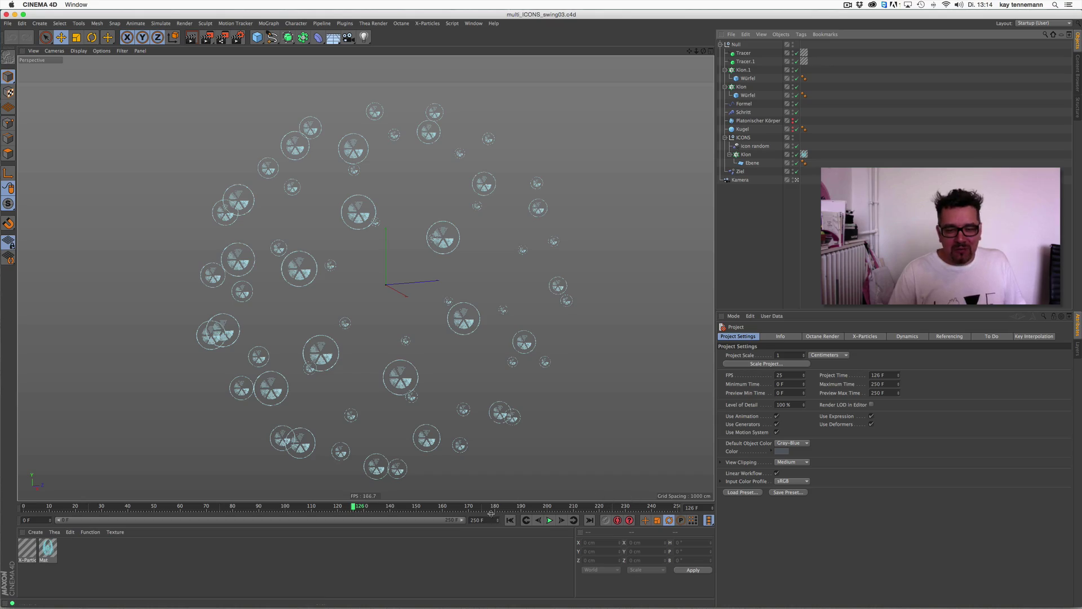
# - Play the icon animation, render the view at frame 70 and resume playback
pyautogui.click(549, 520)
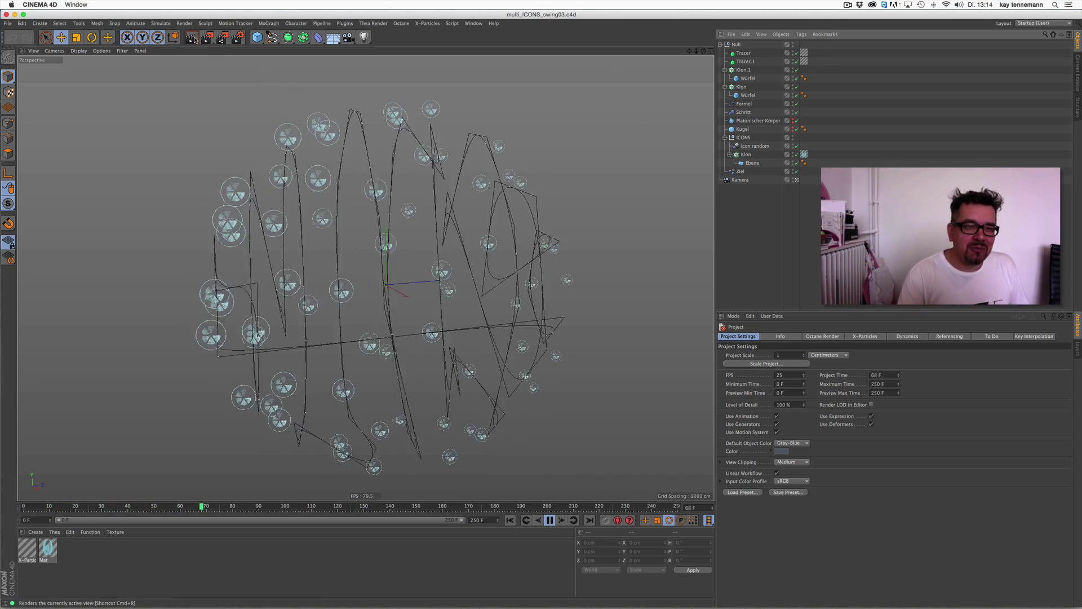
pyautogui.press('F8')
pyautogui.hotkey('ctrl', 'r')
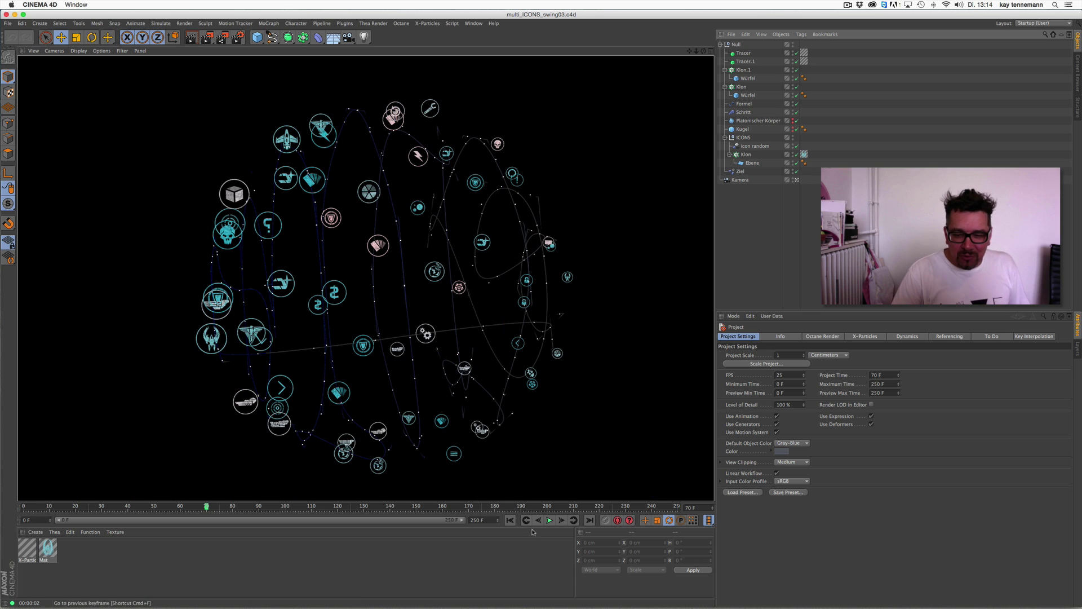
pyautogui.click(550, 521)
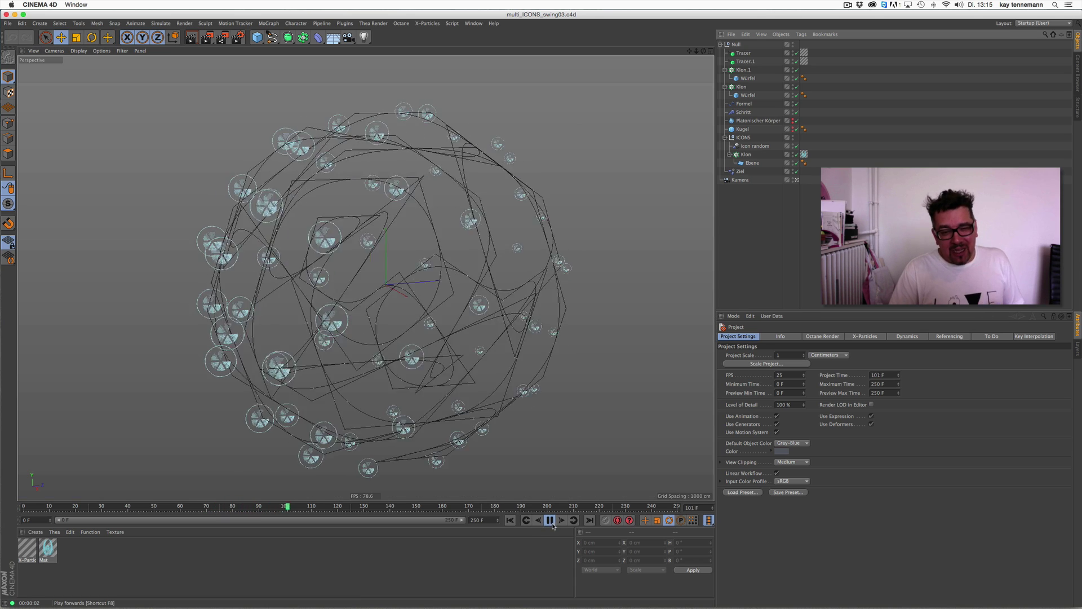
# - Stop playback at frame 105 and examine the Tracer's object properties and the colour settings of the X-Particles material
pyautogui.click(551, 521)
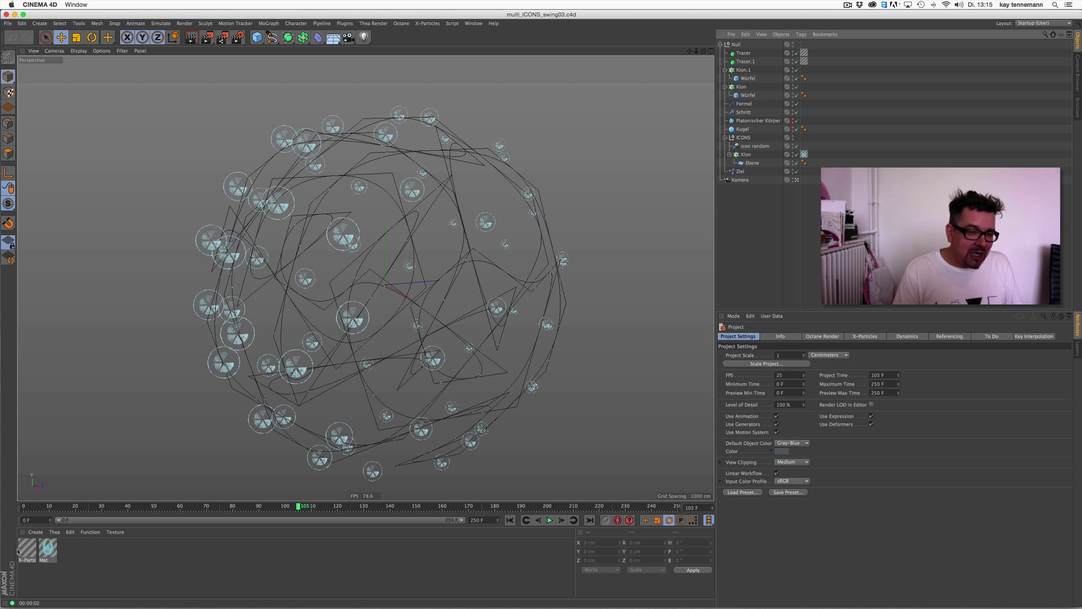
pyautogui.click(743, 53)
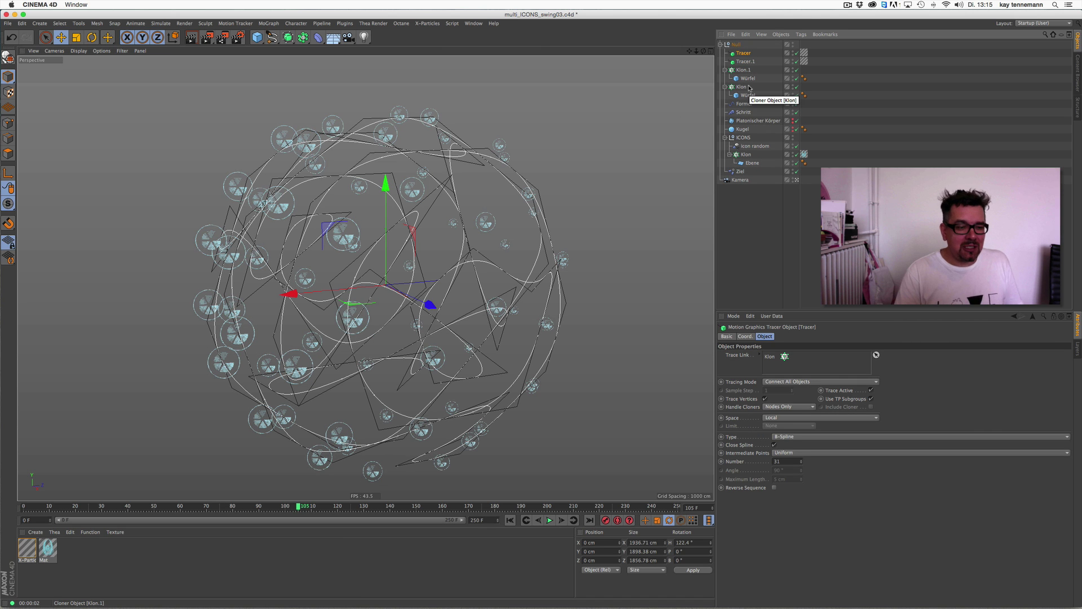
pyautogui.doubleClick(27, 547)
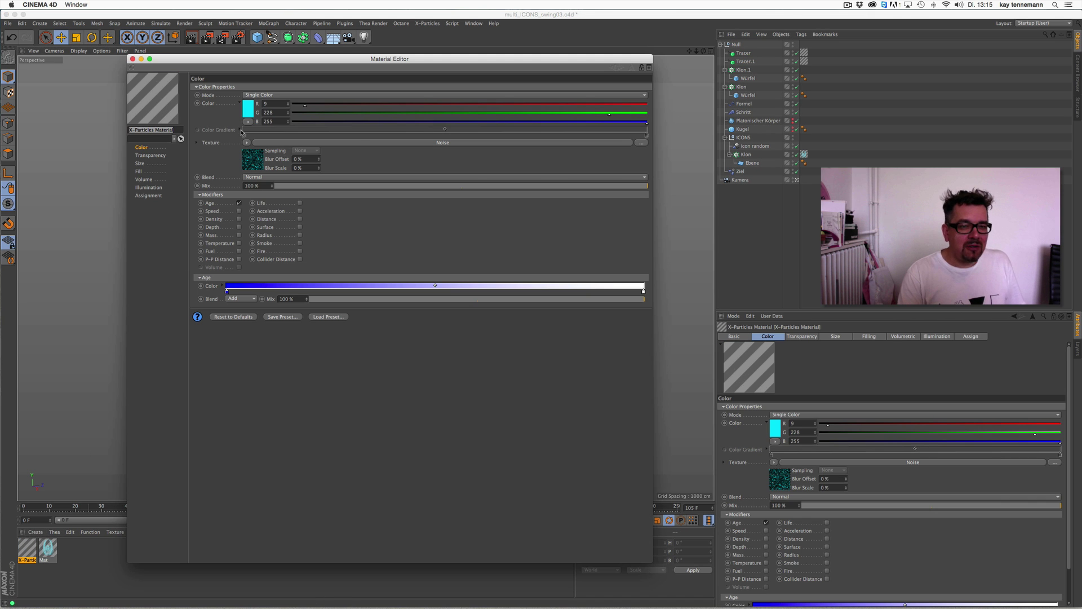
pyautogui.click(132, 58)
# - Open platonisch_01.c4d, play its animation and render the view at frame 59
pyautogui.click(8, 23)
pyautogui.click(26, 46)
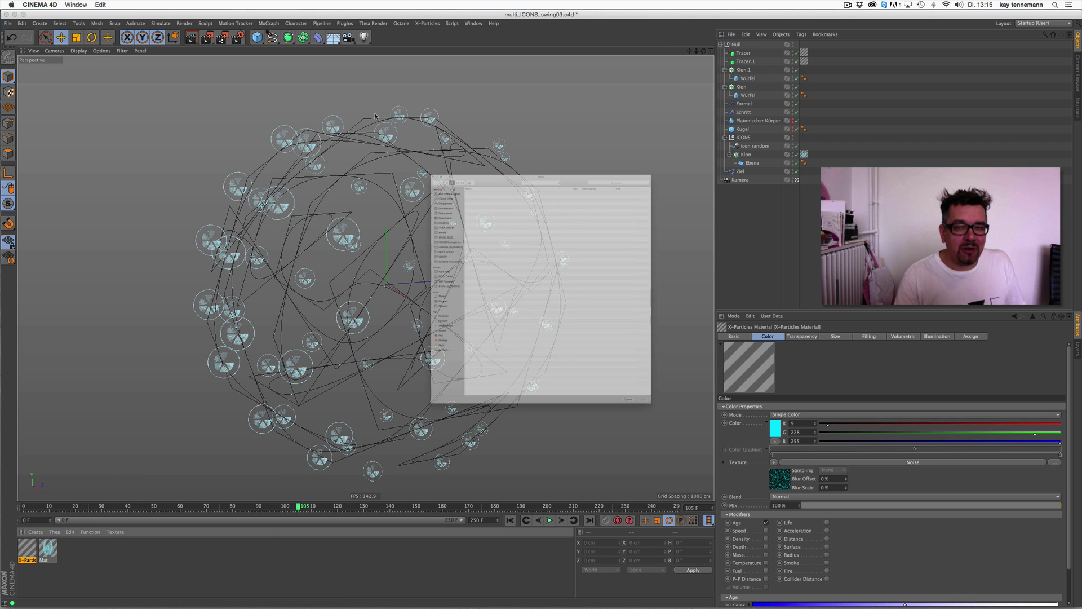
pyautogui.doubleClick(443, 145)
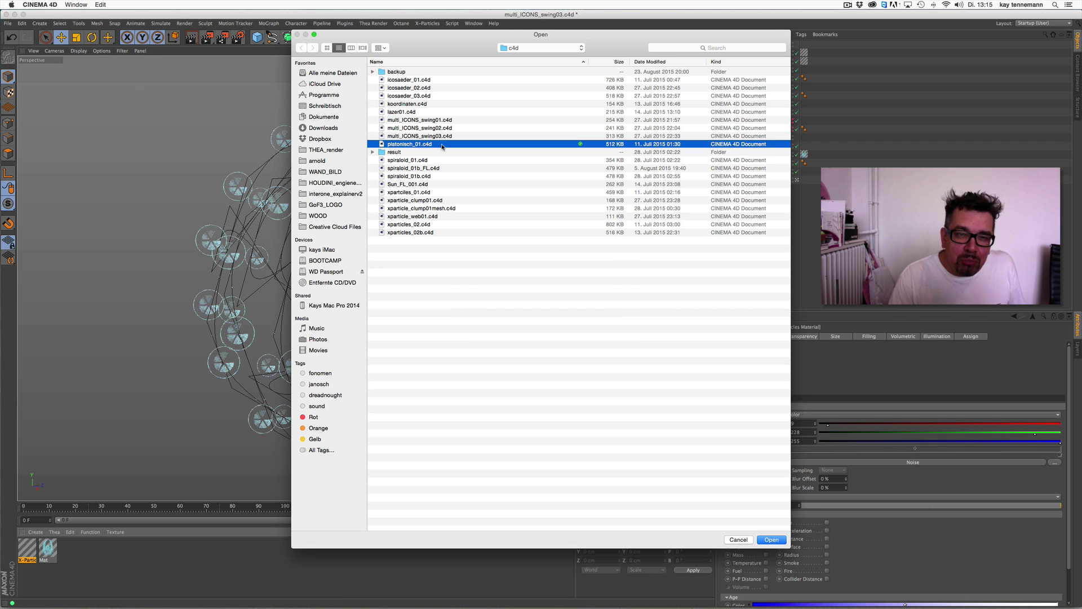
pyautogui.click(550, 519)
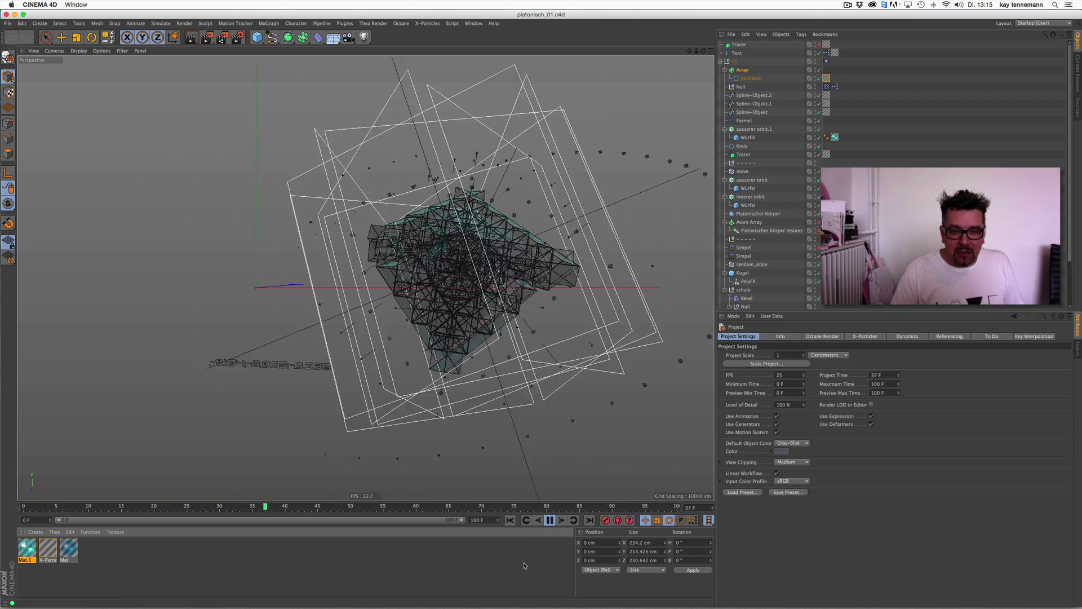
pyautogui.press('F8')
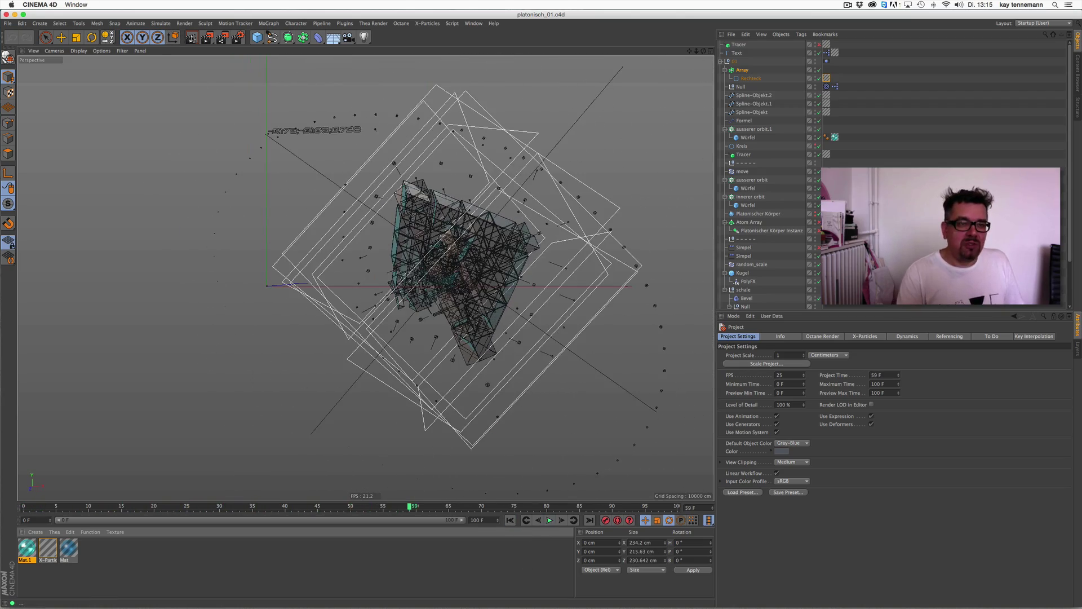
pyautogui.hotkey('ctrl', 'r')
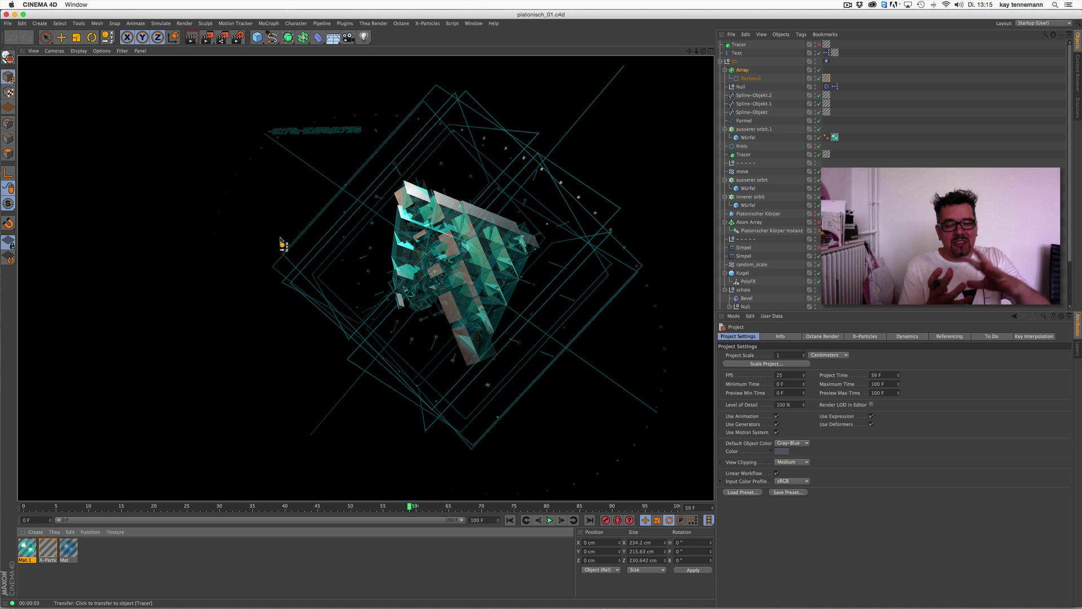
# - Open spiraloid_01.c4d, play its particle animation and render the view at frame 54
pyautogui.click(9, 24)
pyautogui.click(22, 41)
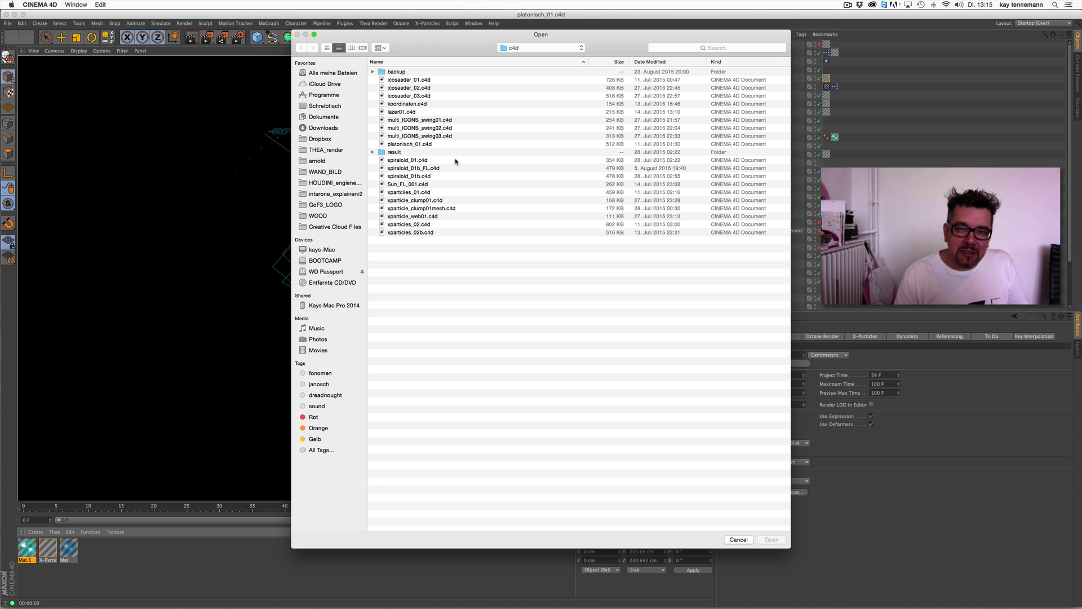
pyautogui.click(455, 162)
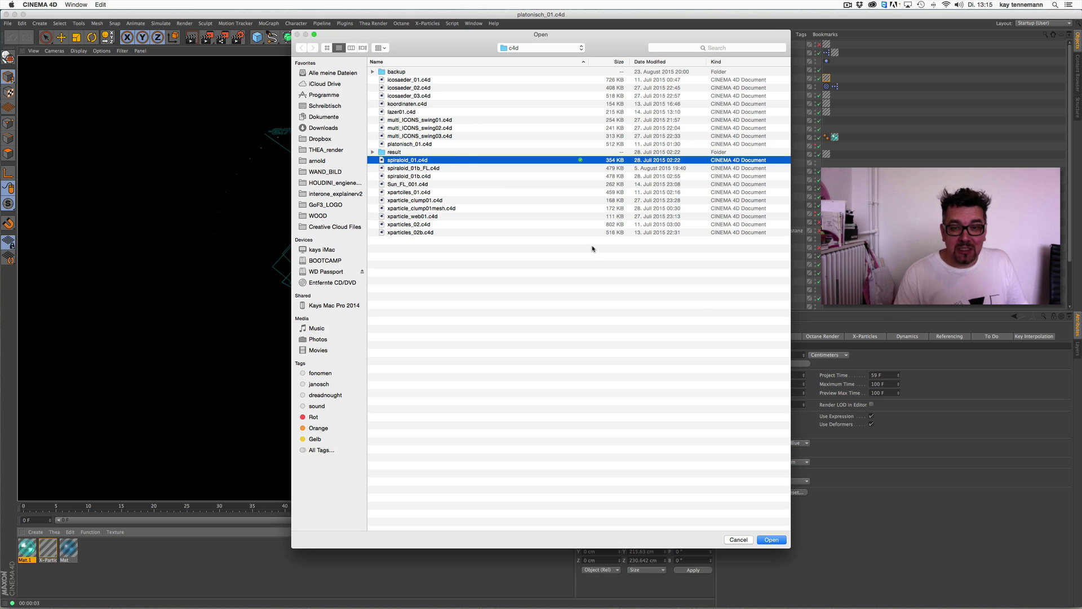
pyautogui.click(782, 540)
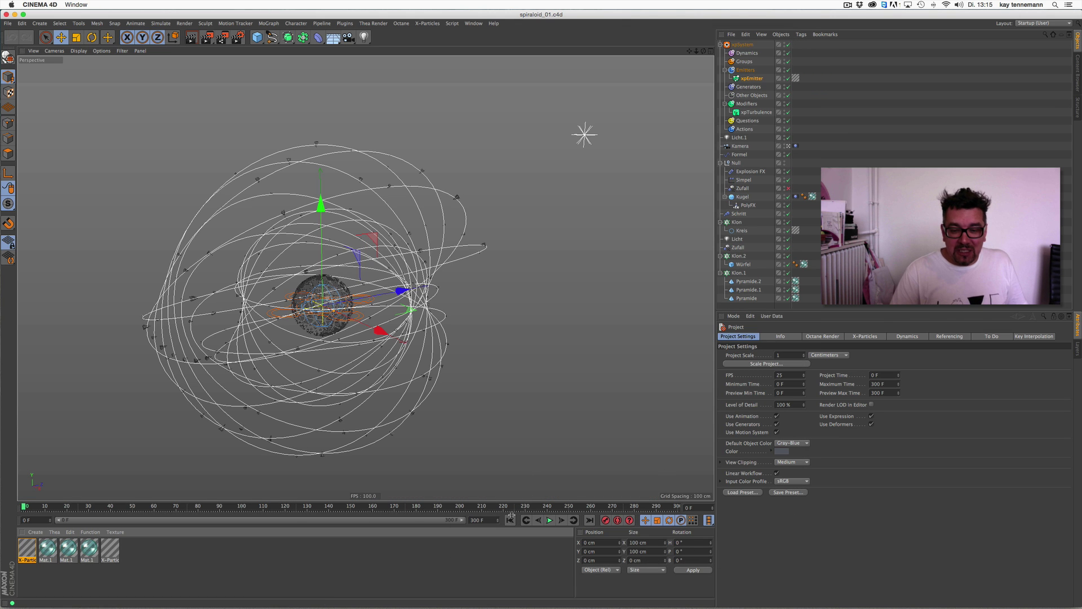
pyautogui.click(549, 520)
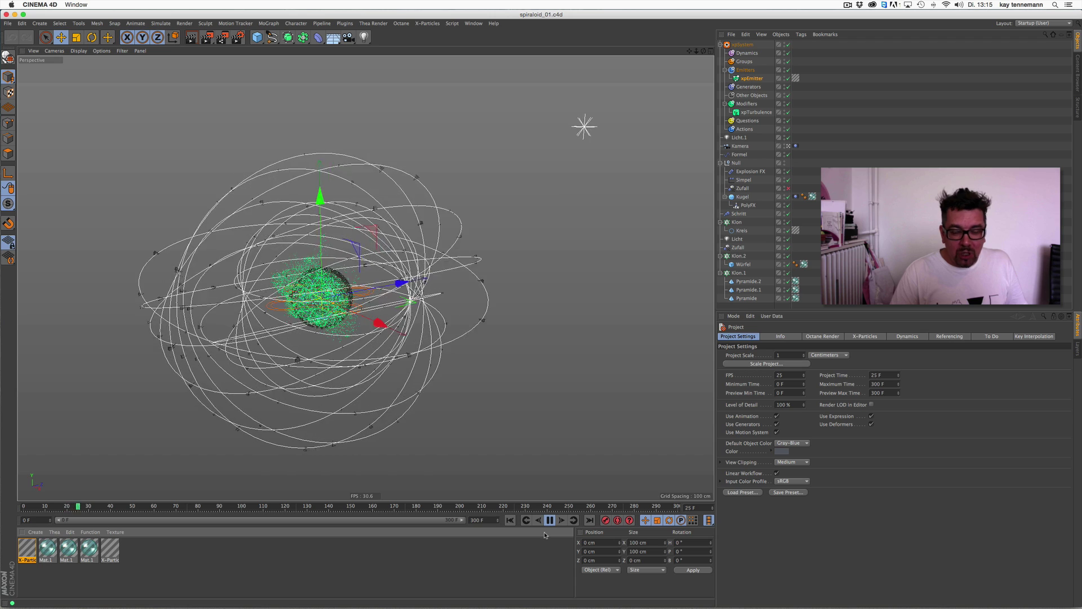
pyautogui.click(550, 520)
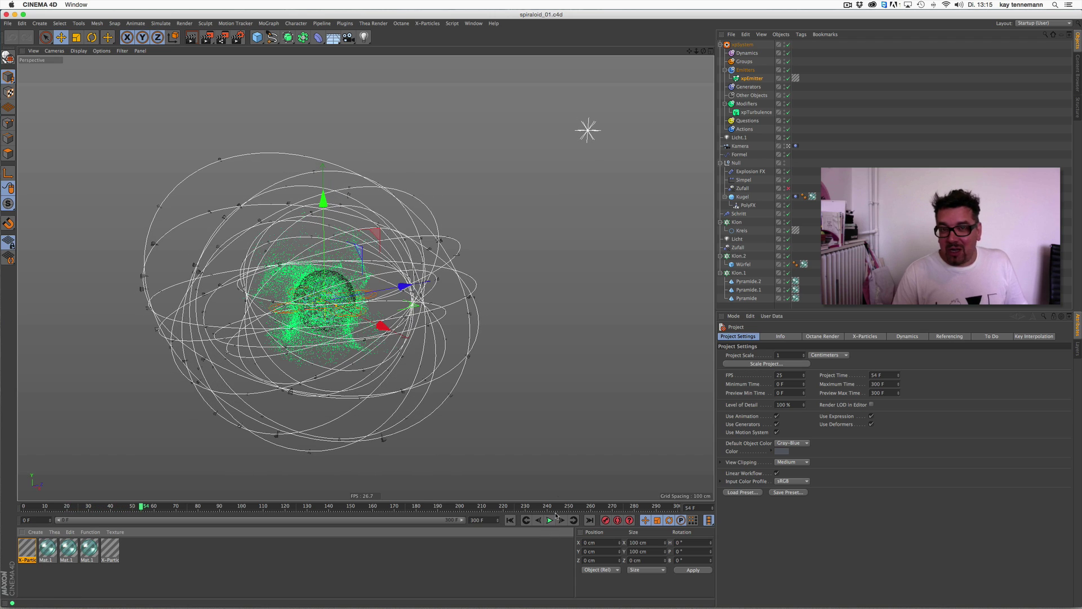
pyautogui.press('super+r')
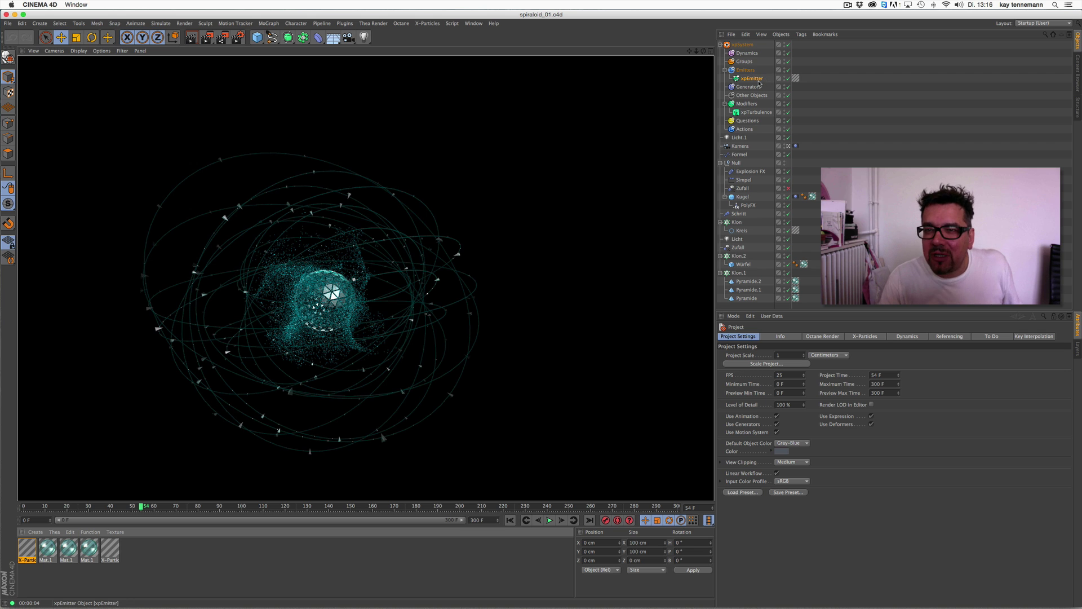
# - Examine the xpEmitter's texture tag and the Illumination settings of its X-Particles material in the Material Editor
pyautogui.click(796, 78)
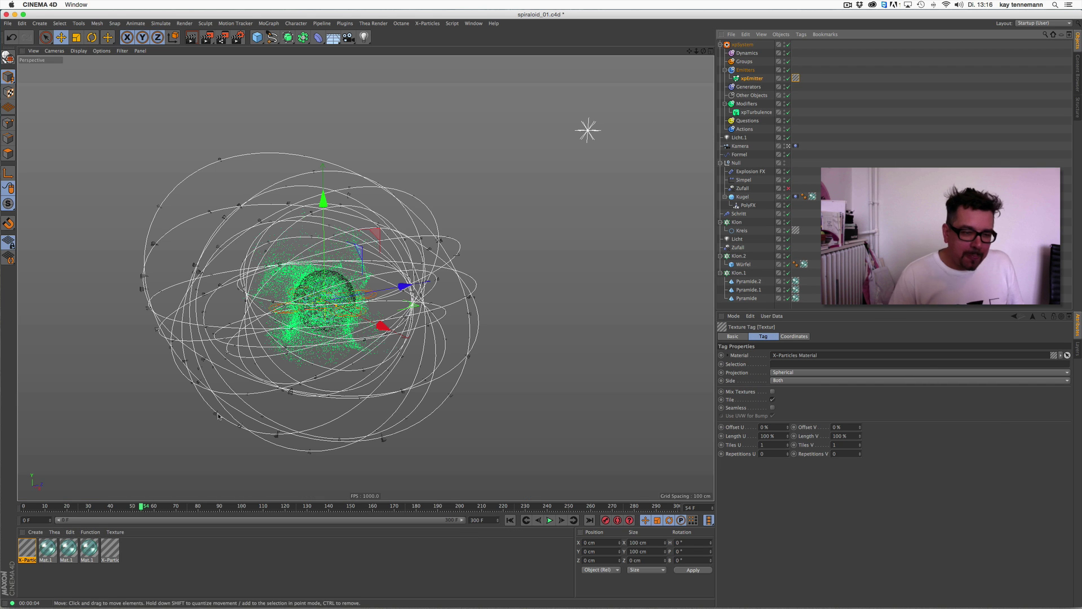
pyautogui.doubleClick(34, 553)
pyautogui.moveTo(176, 47); pyautogui.dragTo(537, 43)
pyautogui.click(519, 172)
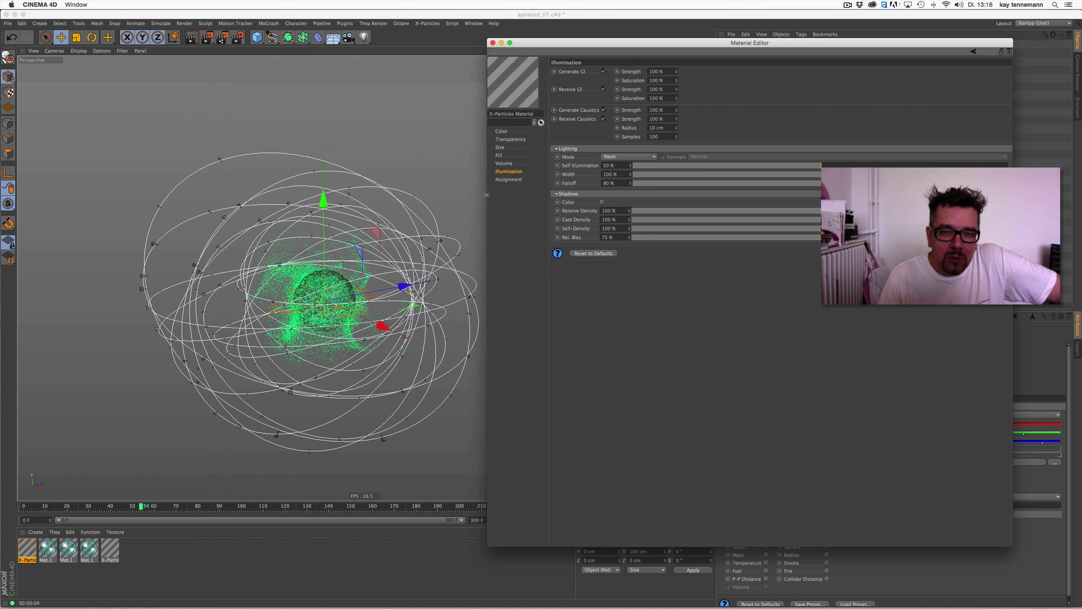
pyautogui.moveTo(486, 195); pyautogui.dragTo(503, 195)
pyautogui.moveTo(691, 43); pyautogui.dragTo(681, 67)
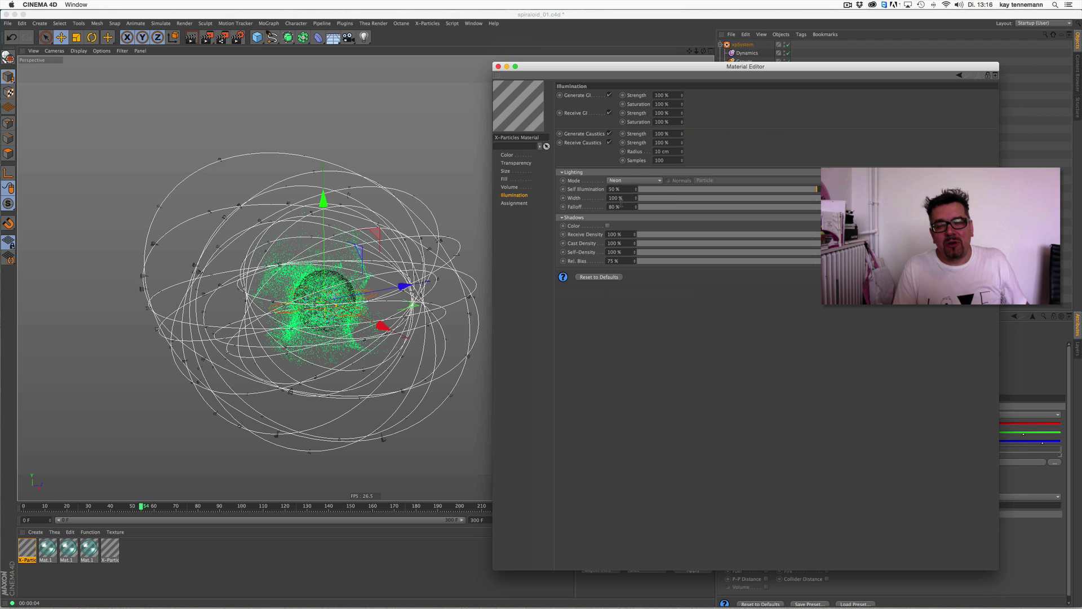
pyautogui.click(498, 67)
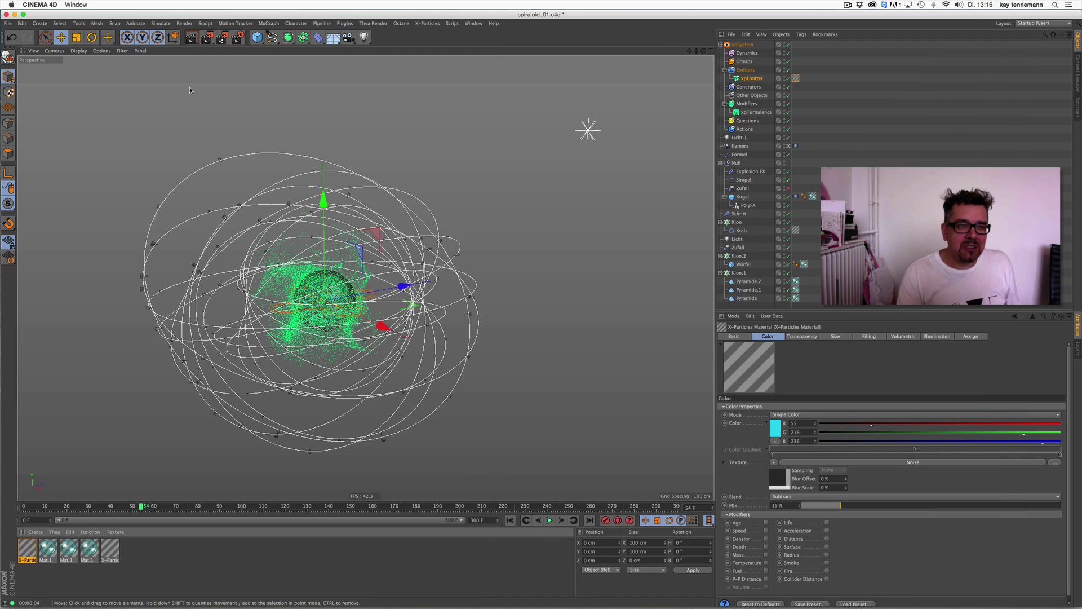
# - Render the spiraloid view again at frame 54, and play the animation on to frame 83
pyautogui.click(190, 37)
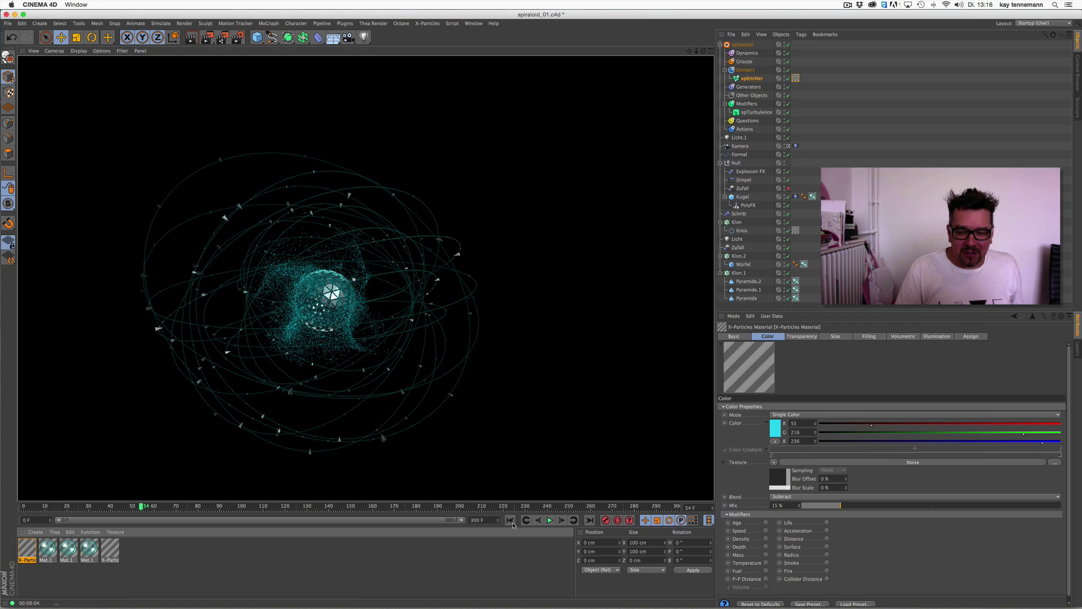
pyautogui.click(549, 520)
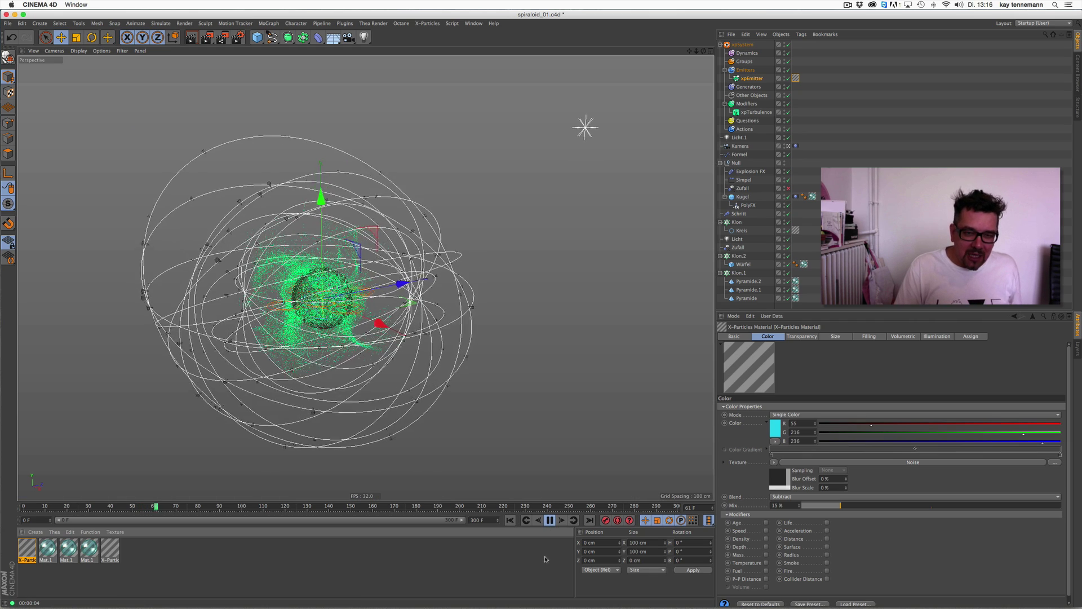
pyautogui.click(549, 520)
# - Open the project file spiraloid_01b.c4d
pyautogui.click(8, 23)
pyautogui.click(20, 45)
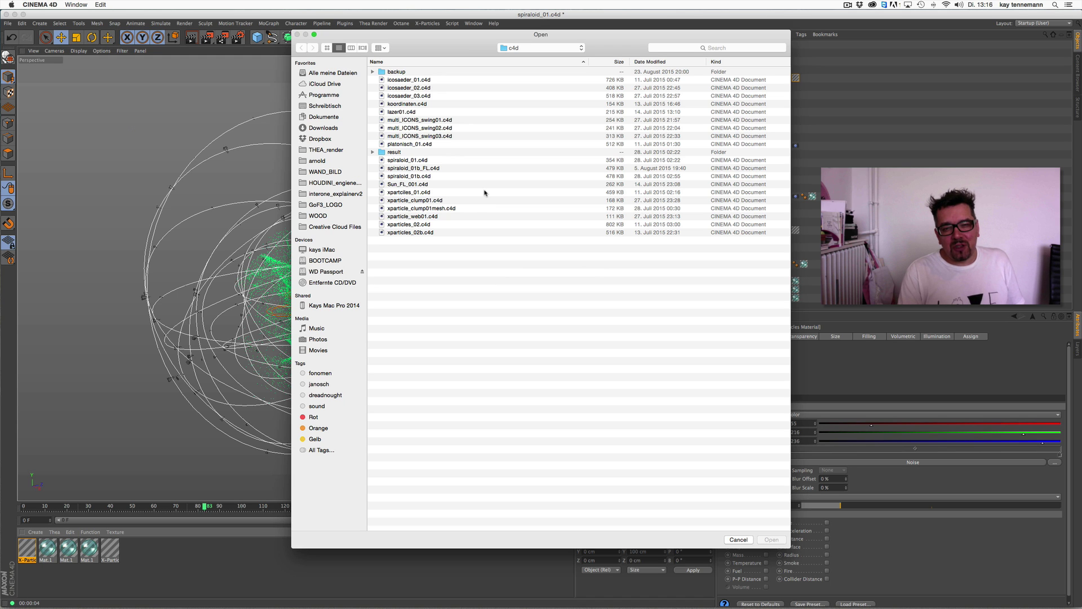
pyautogui.doubleClick(443, 176)
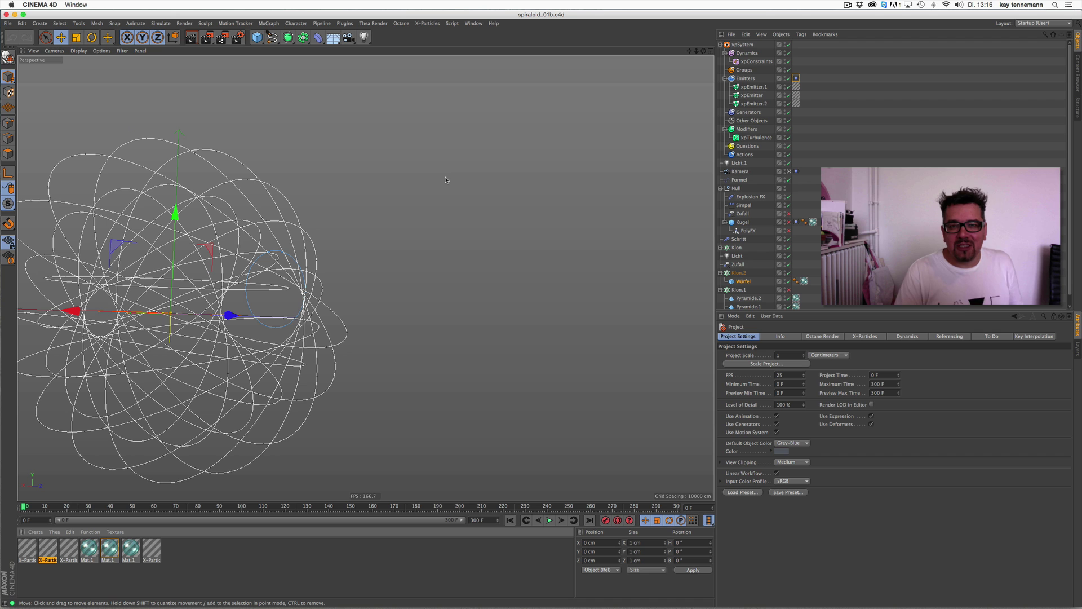
# - Open the project file xpartciles_01.c4d
pyautogui.click(8, 23)
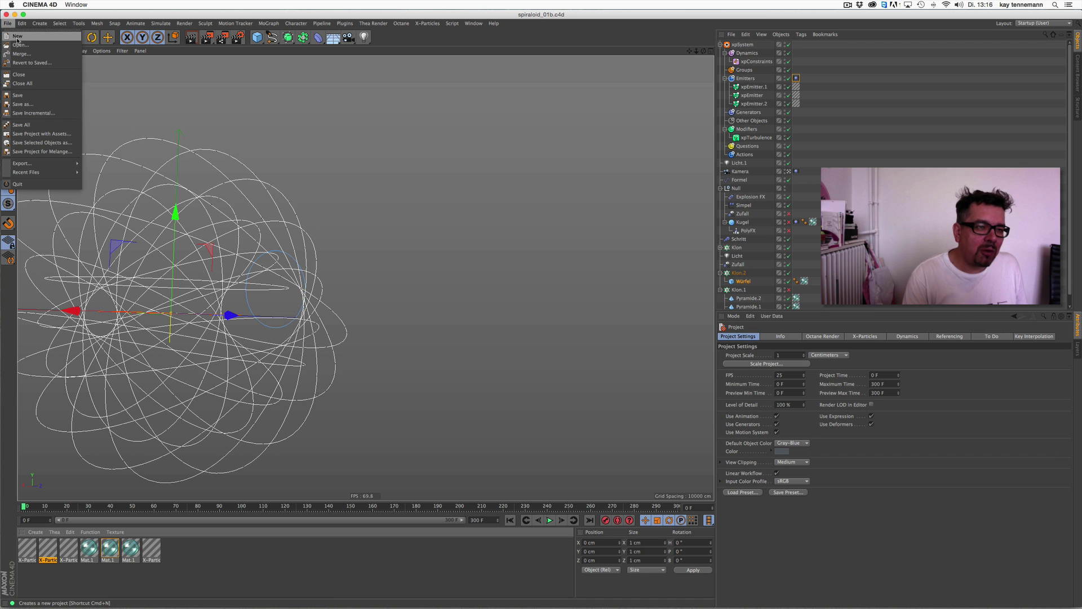
pyautogui.click(19, 45)
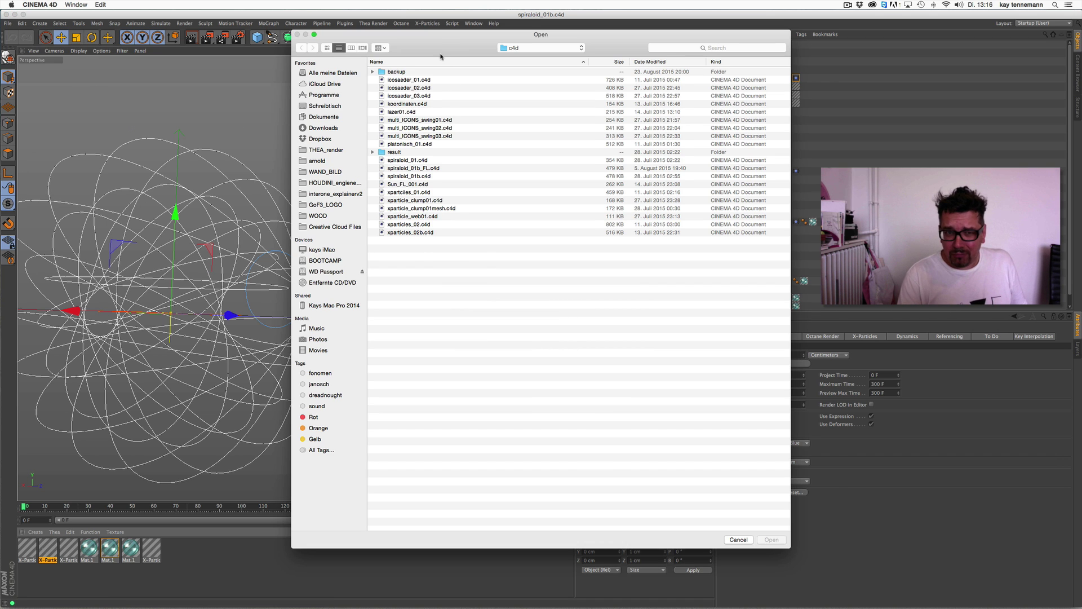
pyautogui.moveTo(441, 57); pyautogui.dragTo(471, 76)
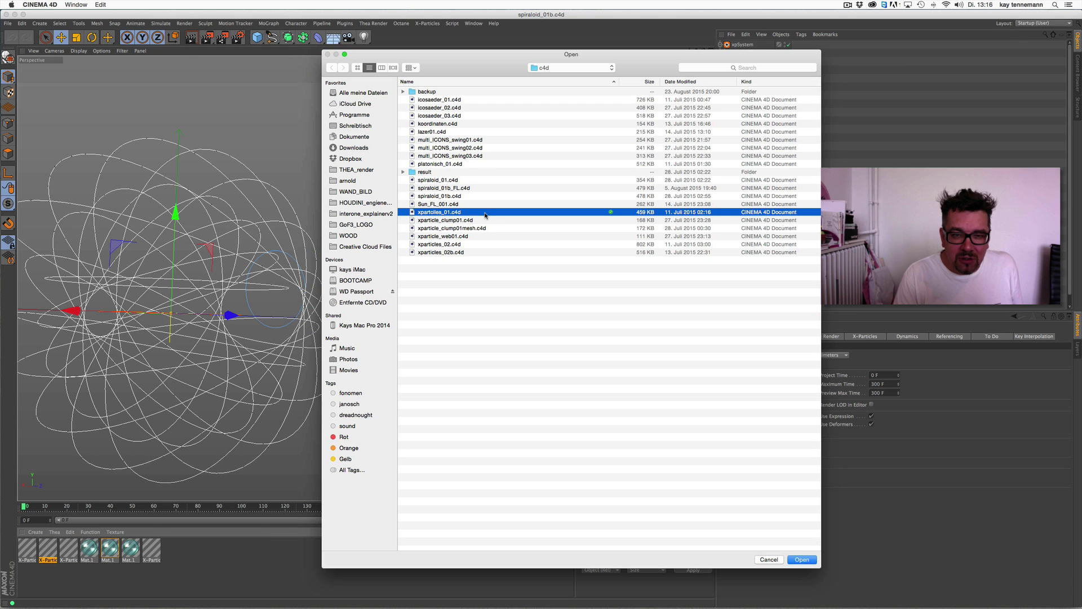
pyautogui.doubleClick(484, 215)
# - Play the exploding particle trails, render the view at frame 87, and resume playback until frame 61
pyautogui.click(550, 520)
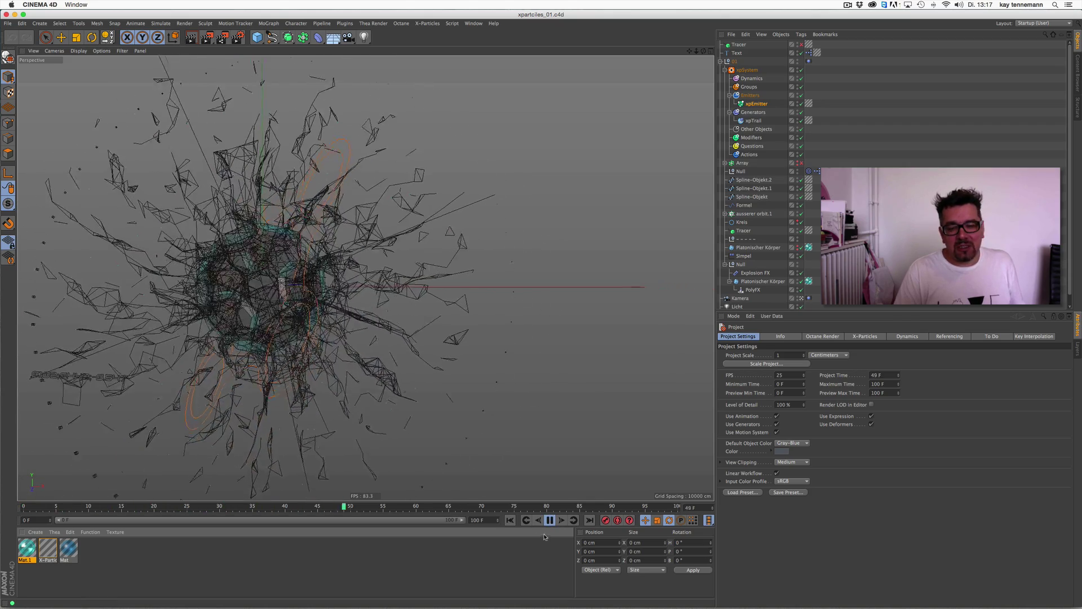
pyautogui.click(549, 519)
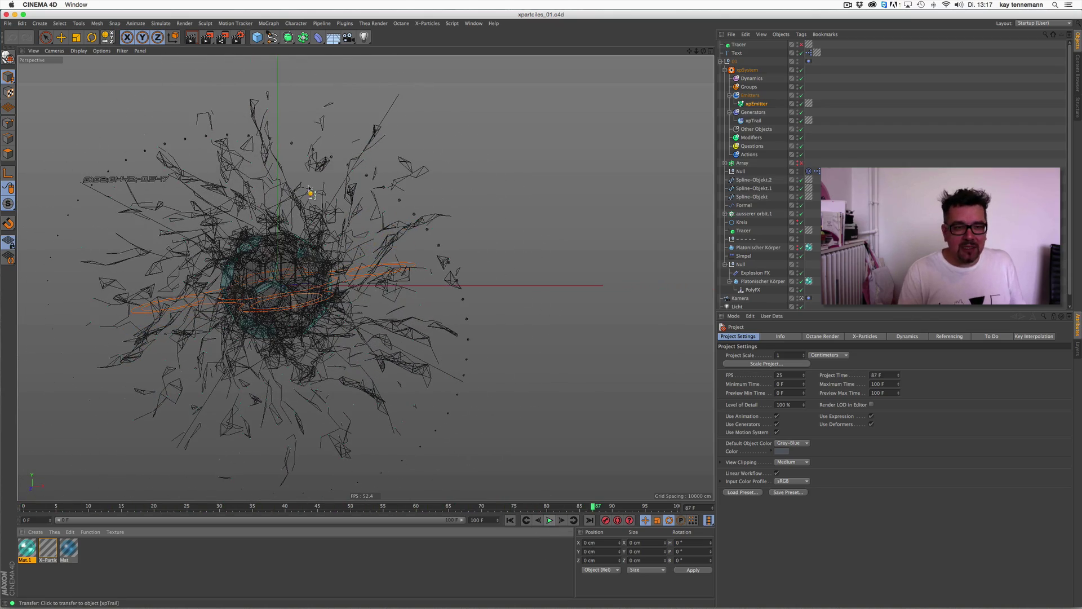
pyautogui.press('super+r')
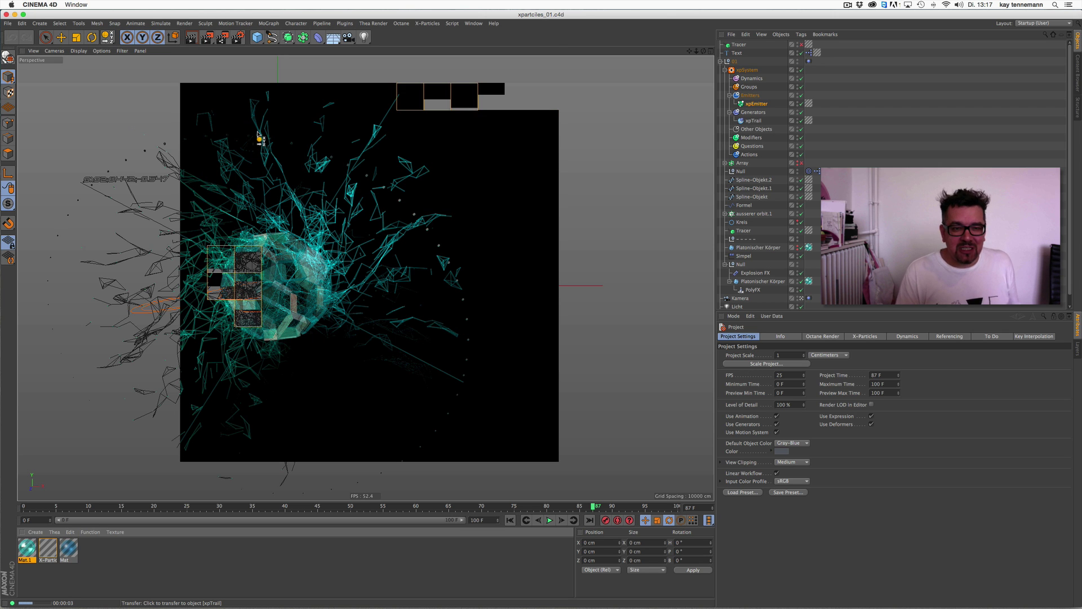
pyautogui.click(550, 520)
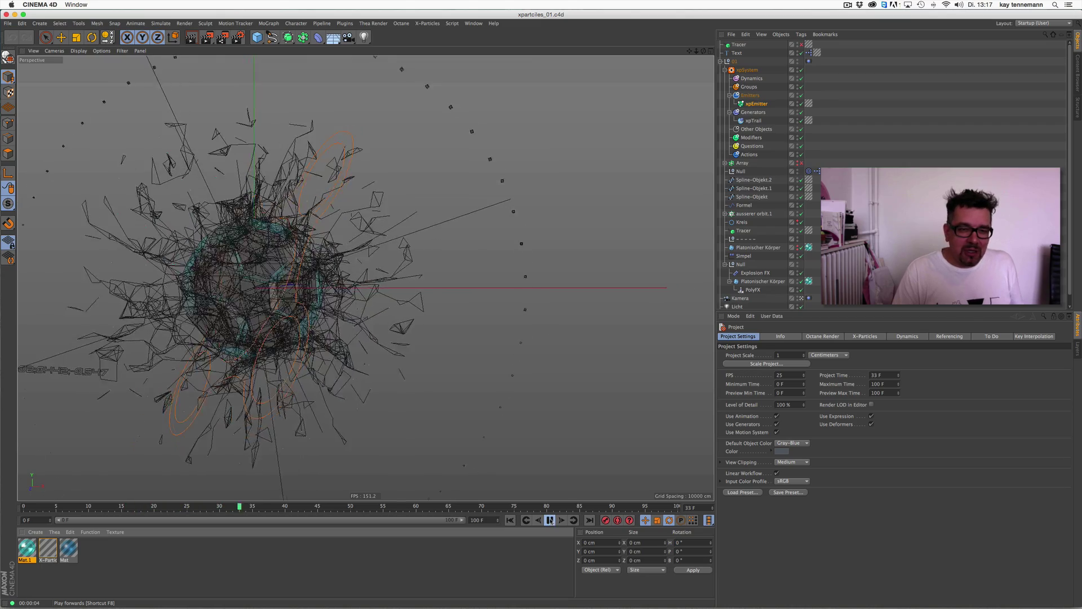
pyautogui.click(551, 520)
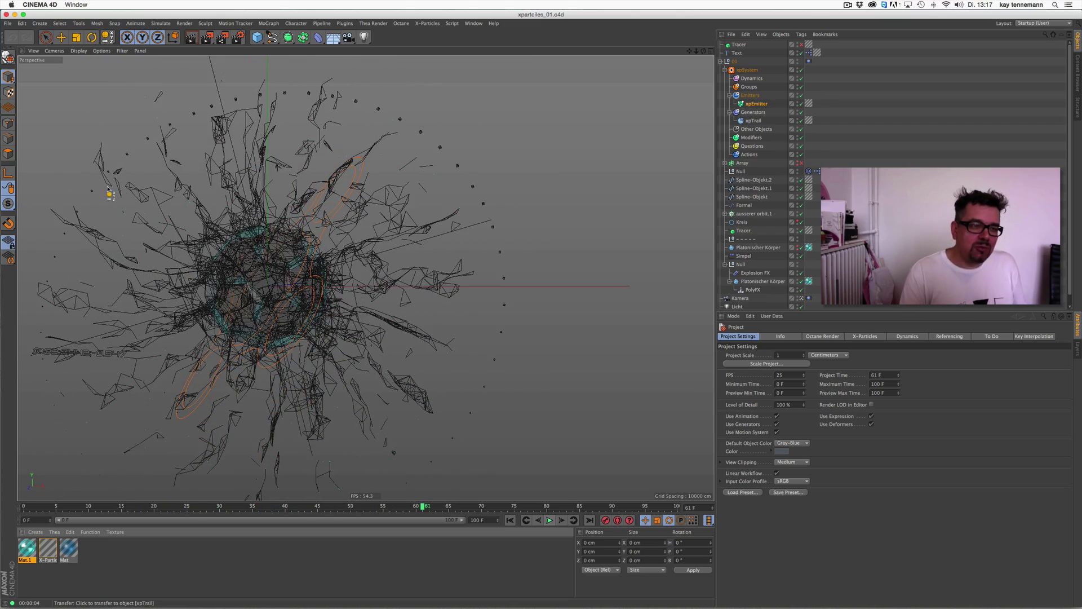
# - Open the project file xparticles_02b.c4d
pyautogui.click(8, 23)
pyautogui.click(23, 39)
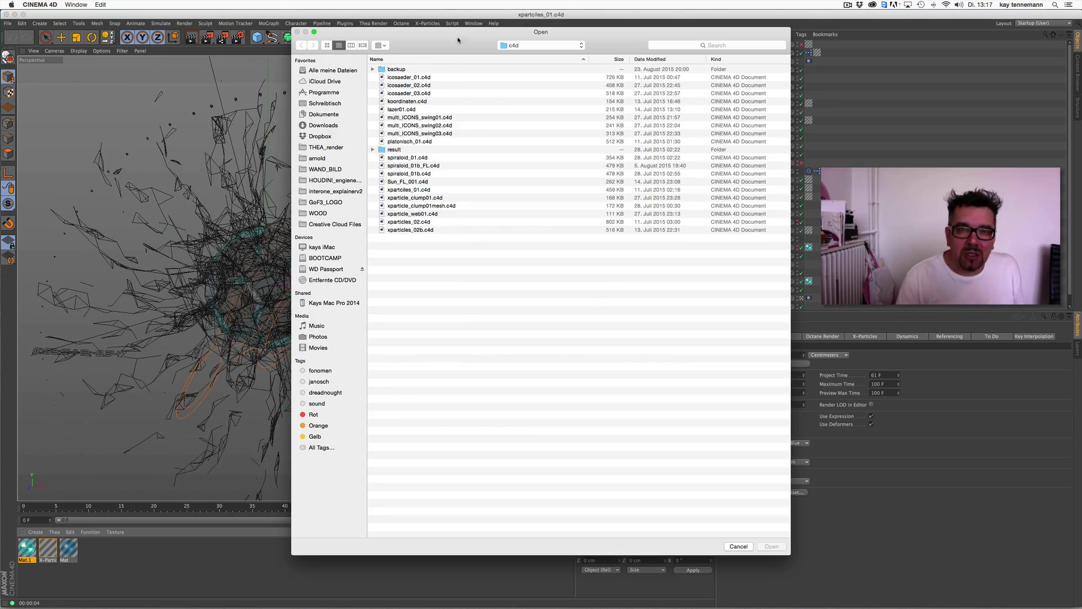
pyautogui.moveTo(458, 41); pyautogui.dragTo(424, 83)
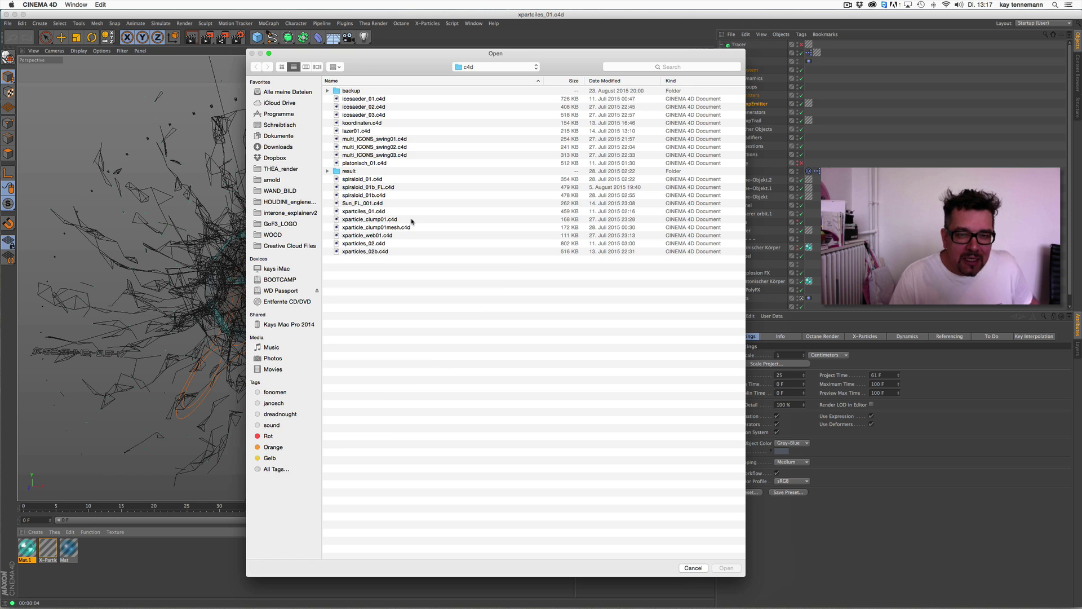
pyautogui.doubleClick(402, 251)
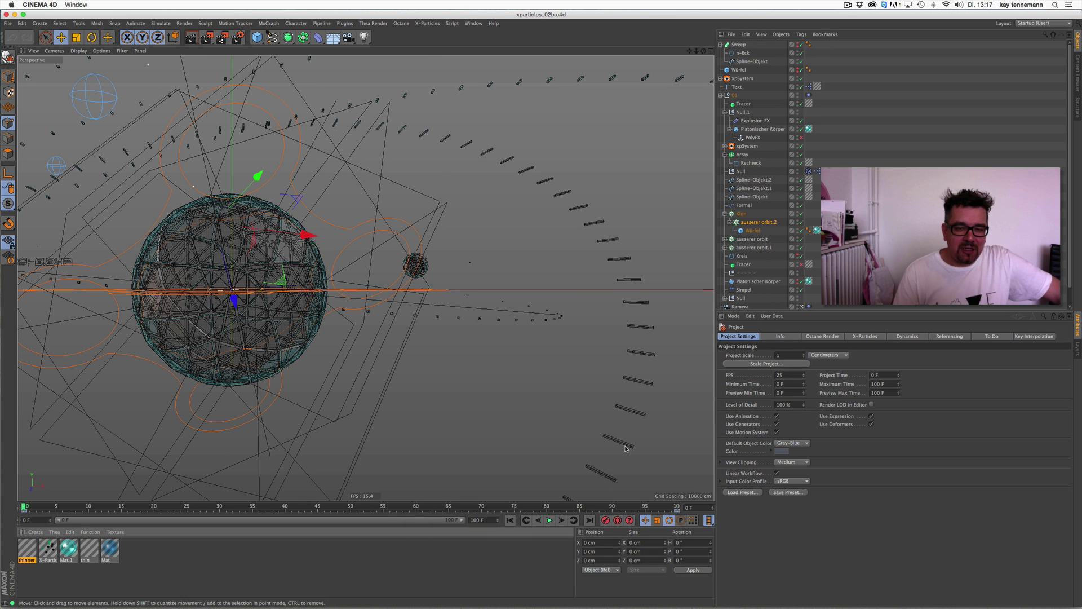
# - Open the project file xparticle_web01.c4d
pyautogui.click(8, 23)
pyautogui.click(47, 74)
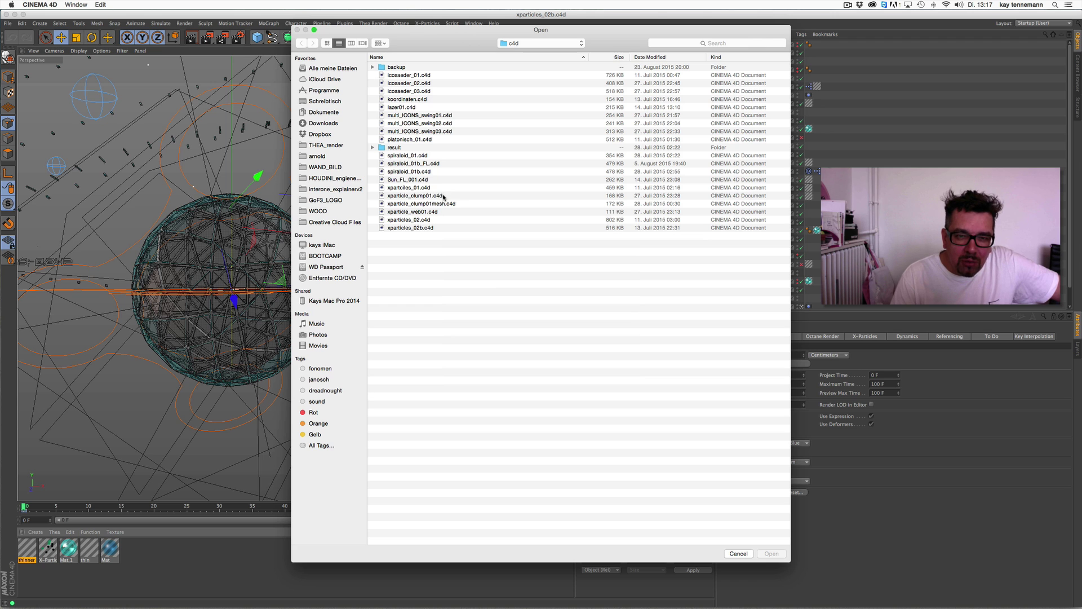
pyautogui.doubleClick(441, 213)
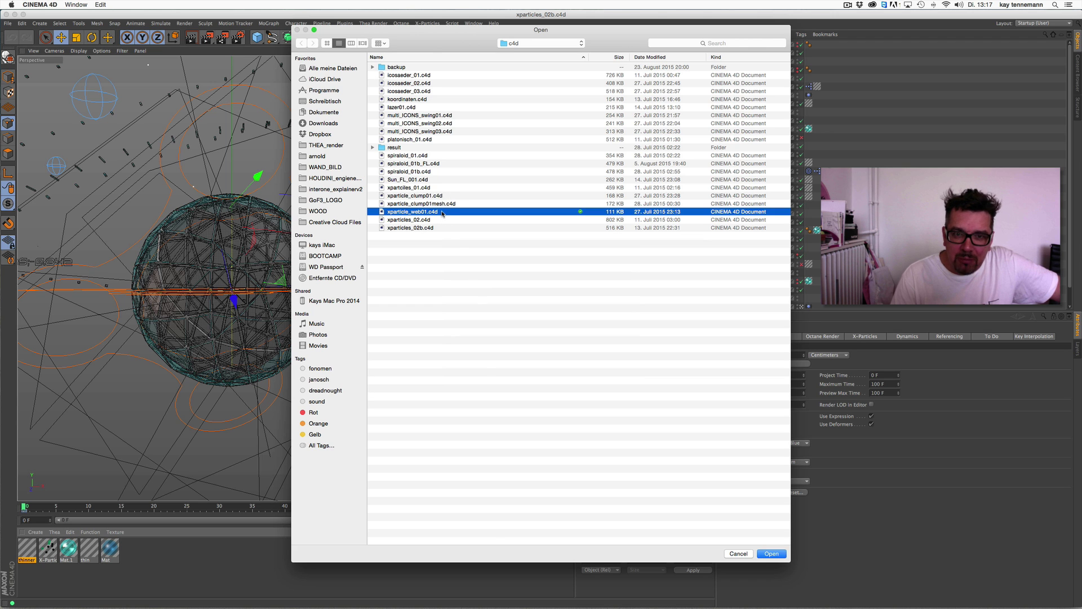
# - Play the particle web animation, stop it at frame 93, and render the view
pyautogui.click(549, 521)
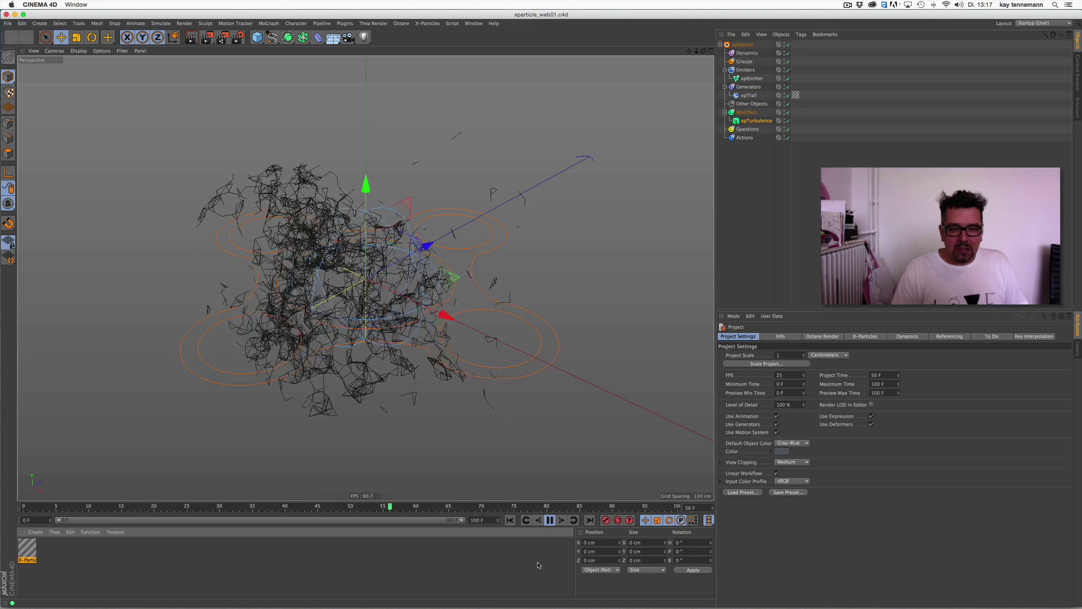
pyautogui.click(549, 520)
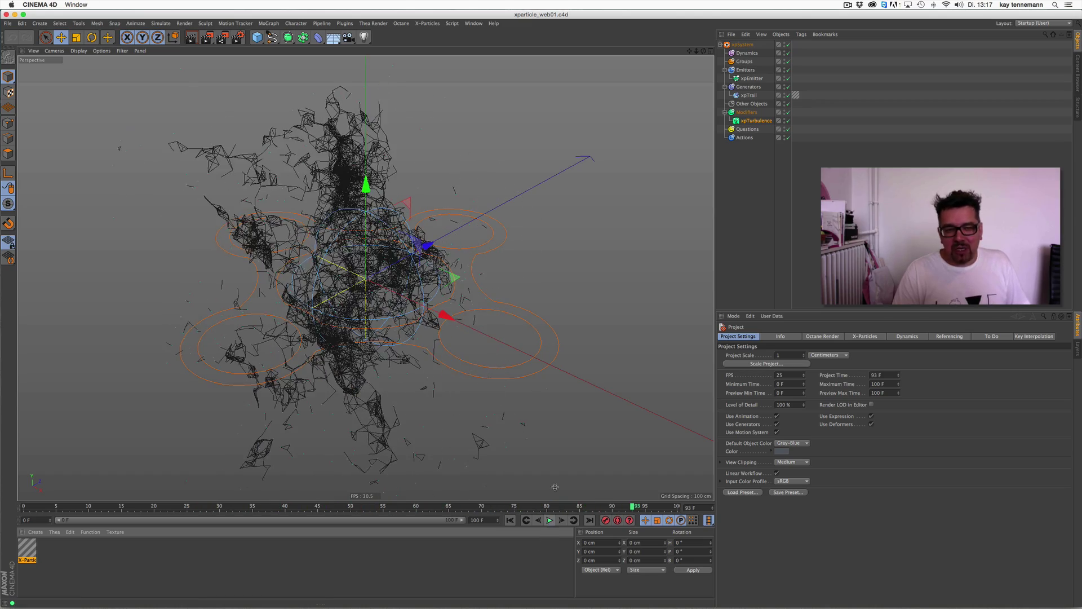
pyautogui.press('super+r')
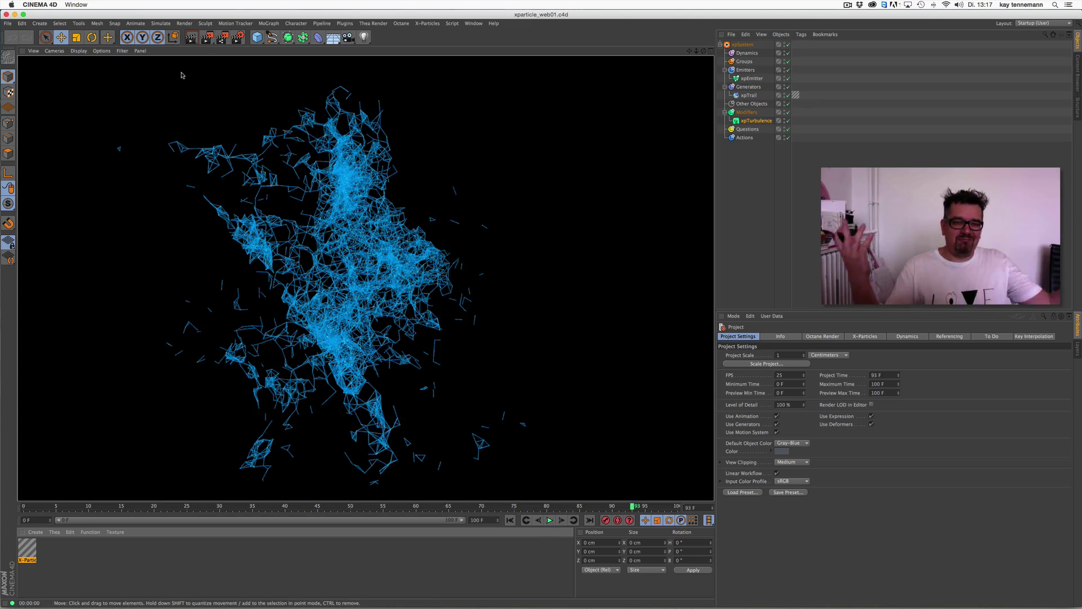
# - Open the project file xparticles_02b.c4d
pyautogui.click(8, 23)
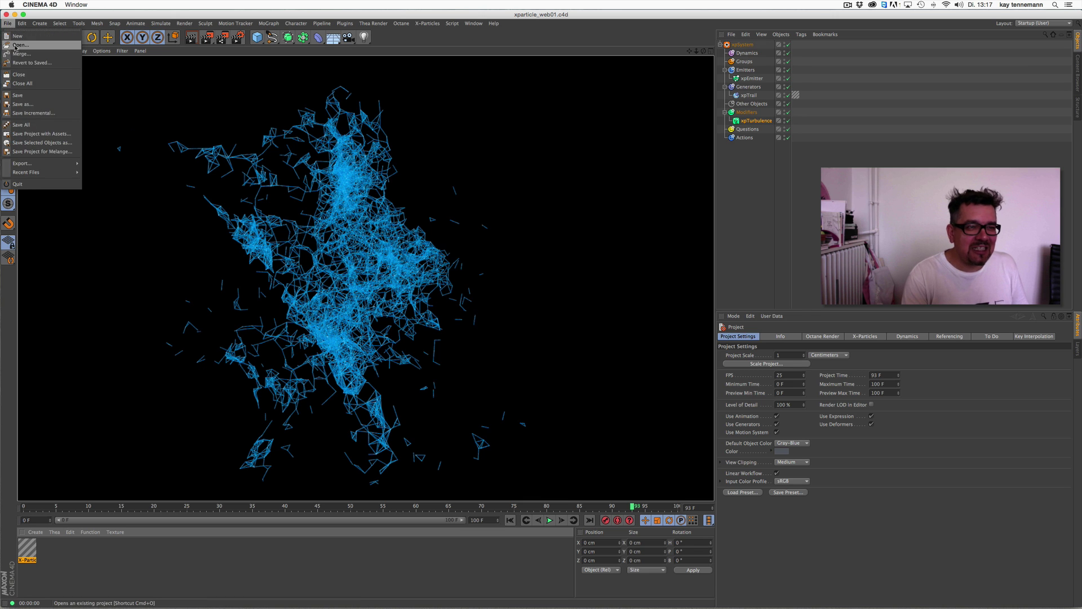
pyautogui.click(22, 38)
pyautogui.doubleClick(443, 190)
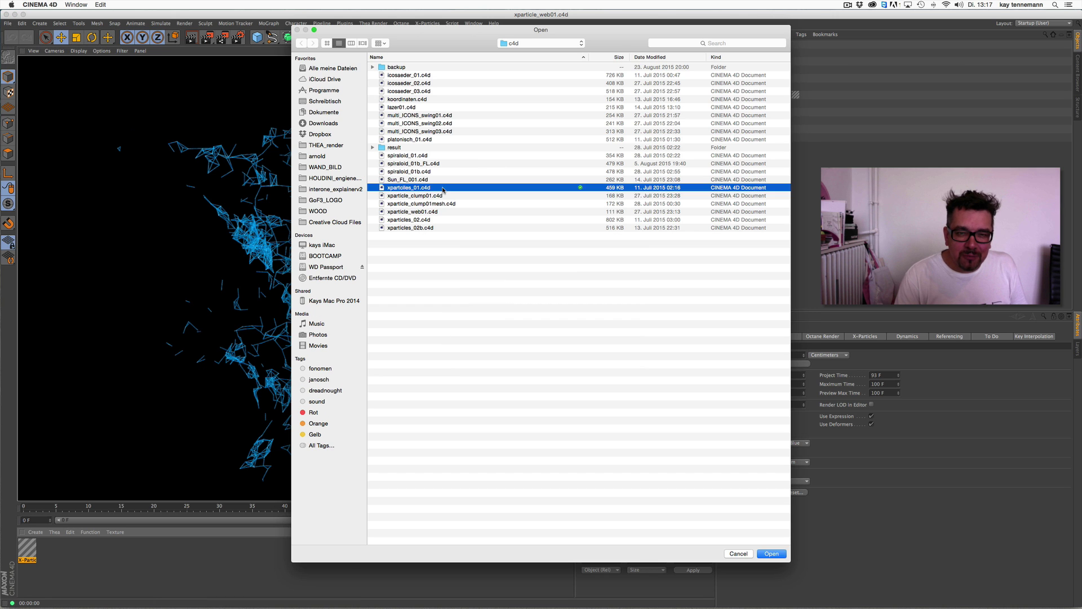
pyautogui.click(474, 23)
pyautogui.click(8, 24)
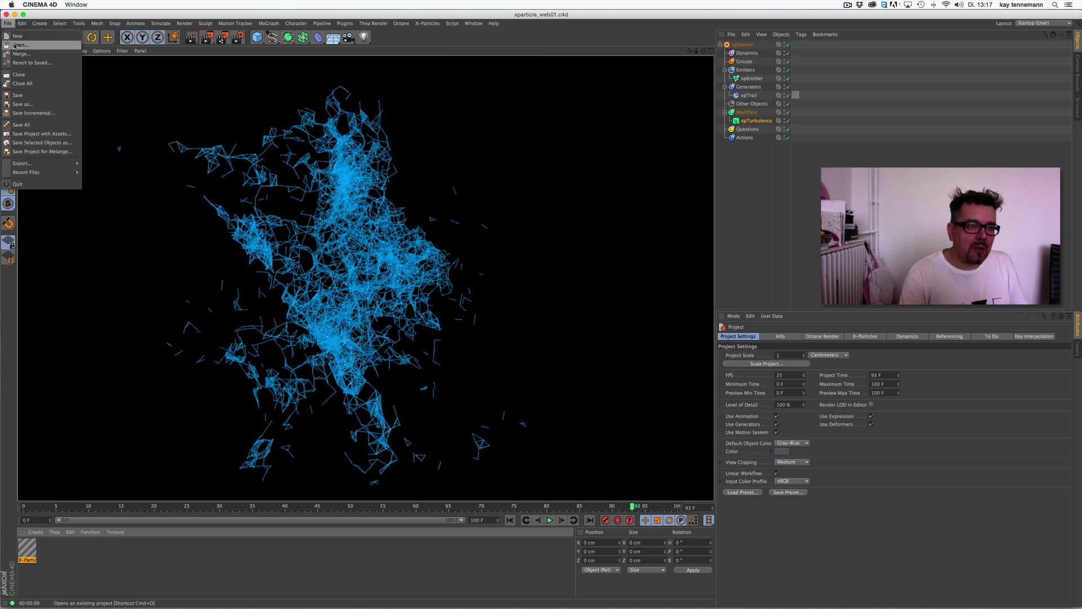
pyautogui.click(23, 46)
pyautogui.doubleClick(443, 227)
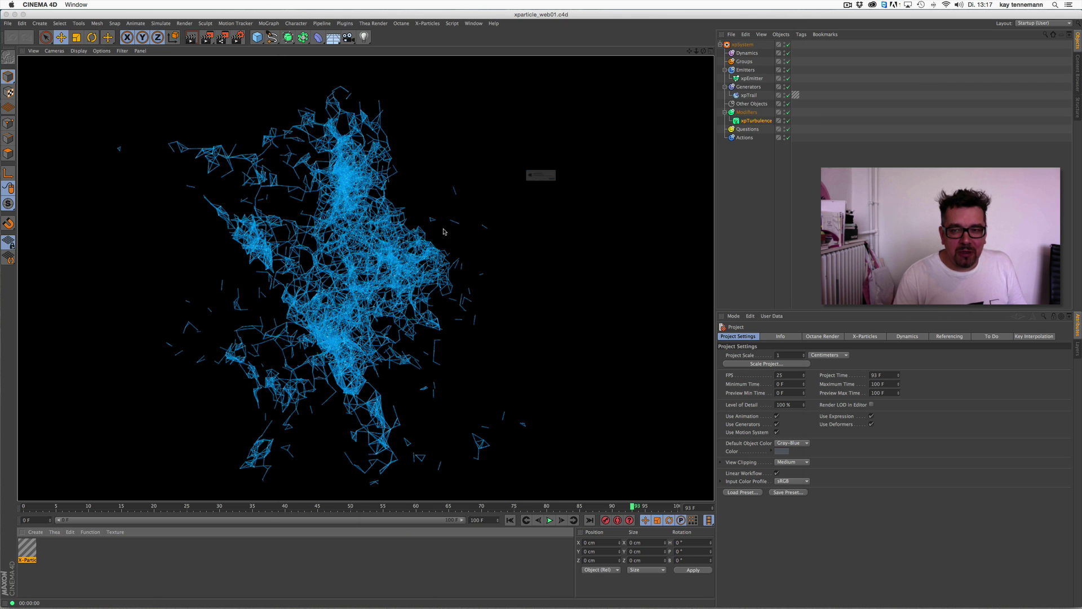
pyautogui.click(607, 195)
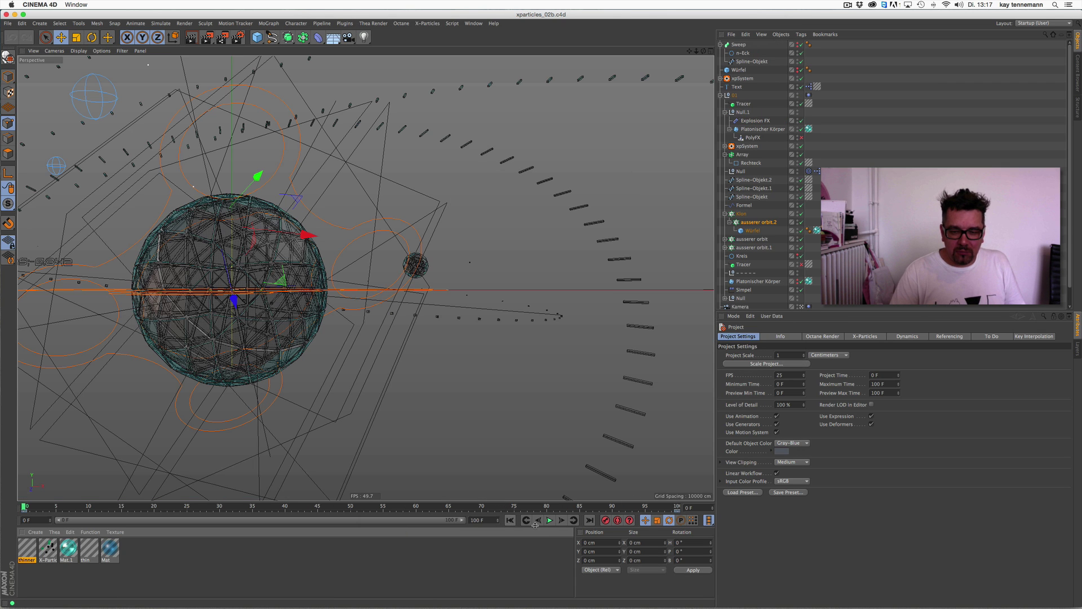
# - Play the combined HUD particle scene, stop it at frame 92, and render the active view
pyautogui.press('F8')
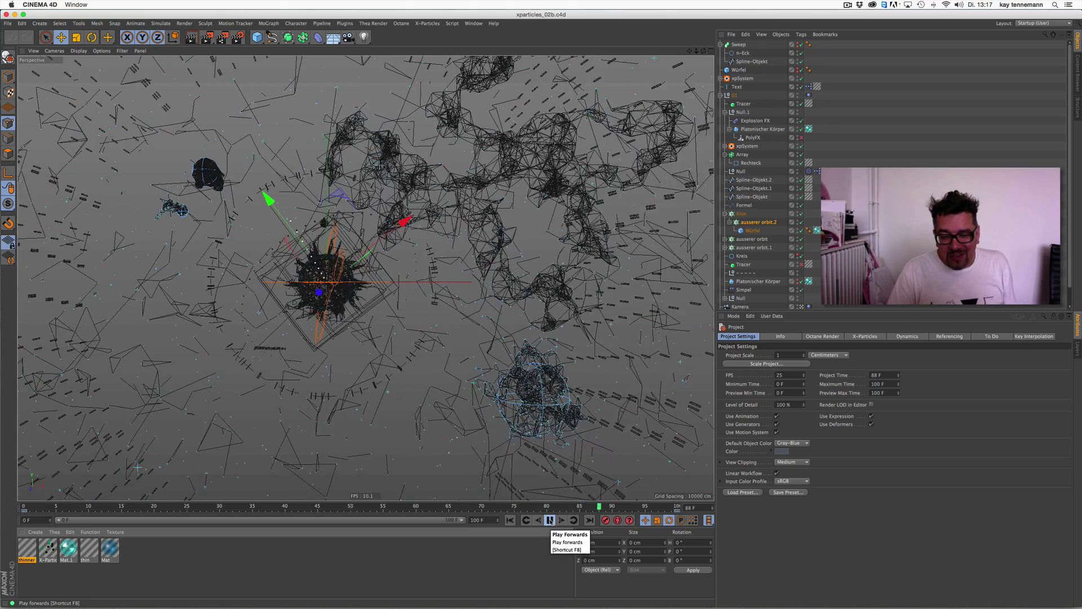
pyautogui.click(550, 520)
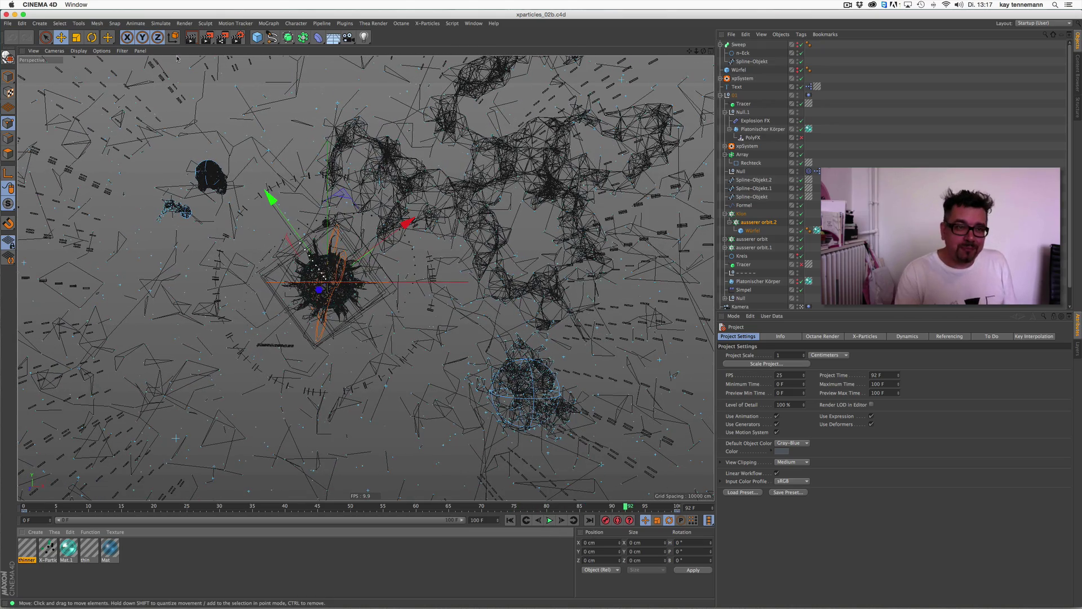
pyautogui.click(191, 40)
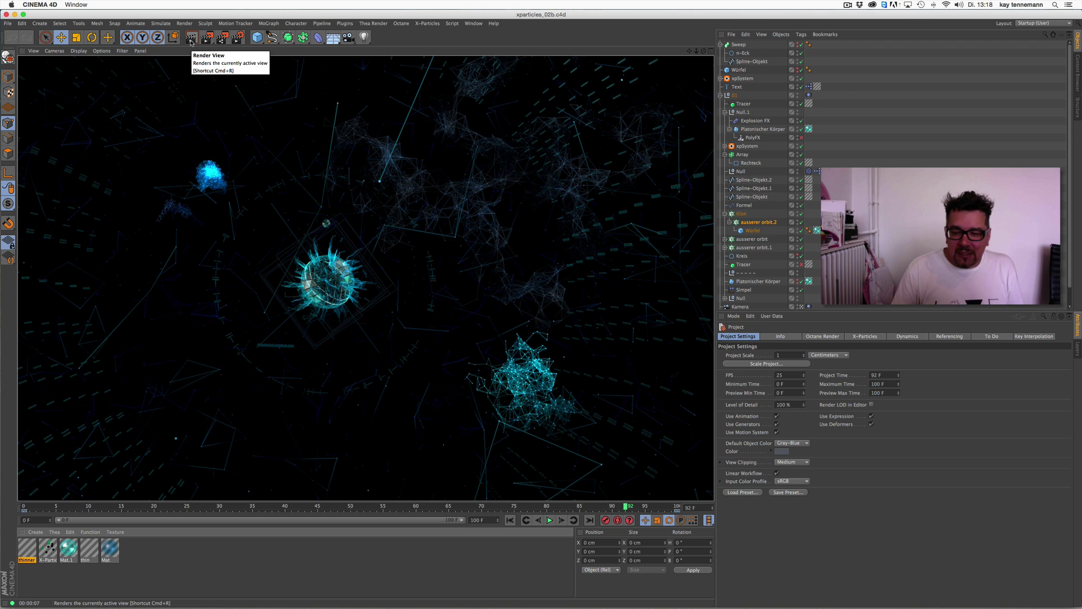
# - Advance the animation frame by frame to frame 97
pyautogui.click(562, 519)
pyautogui.click(561, 520)
pyautogui.click(562, 520)
pyautogui.click(562, 520)
pyautogui.click(561, 520)
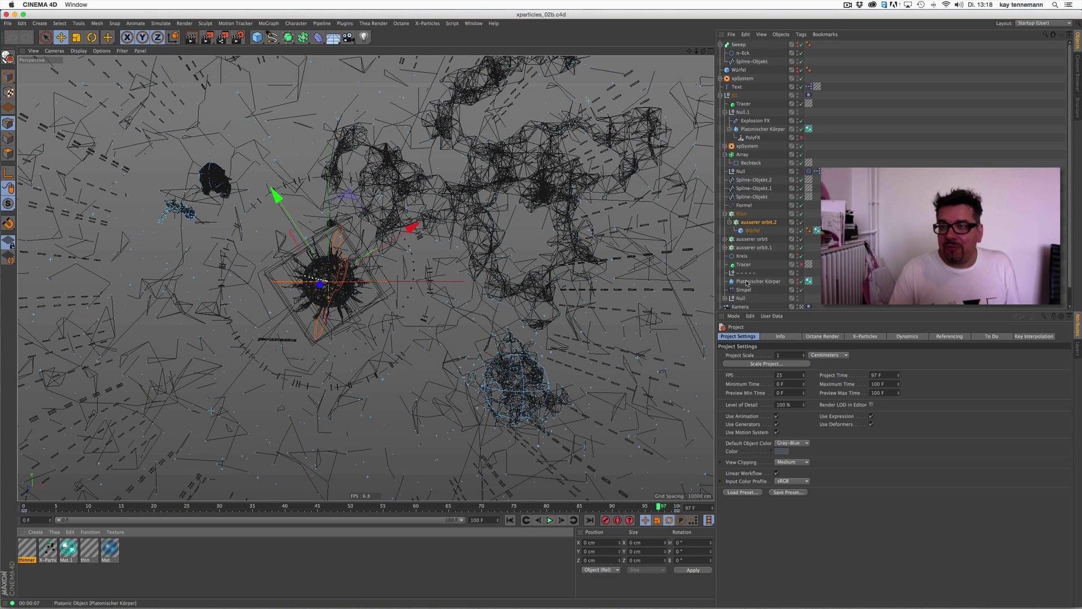
pyautogui.click(848, 5)
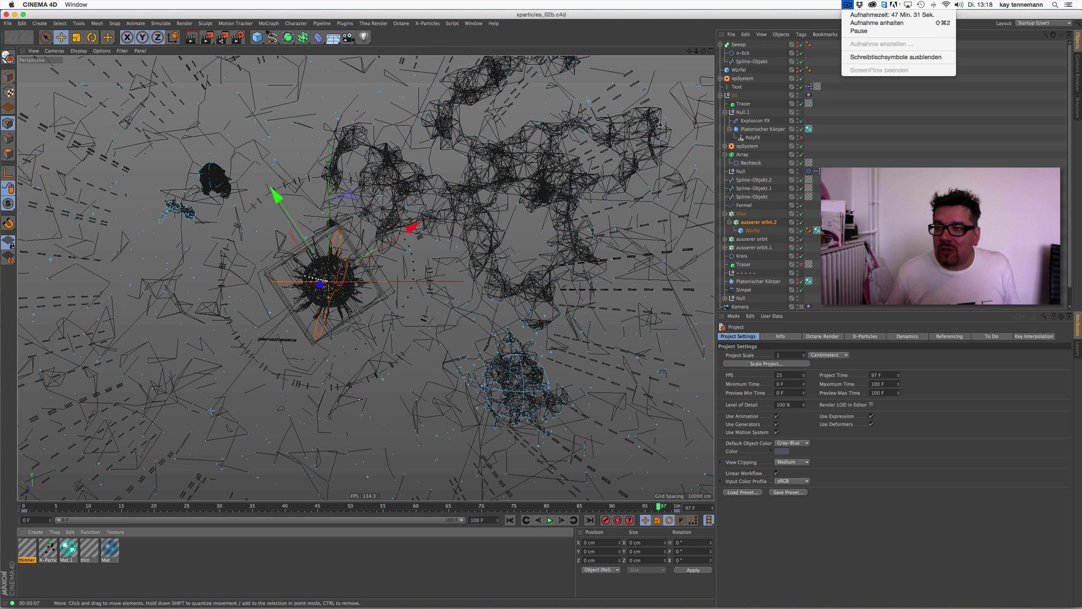
pyautogui.click(986, 497)
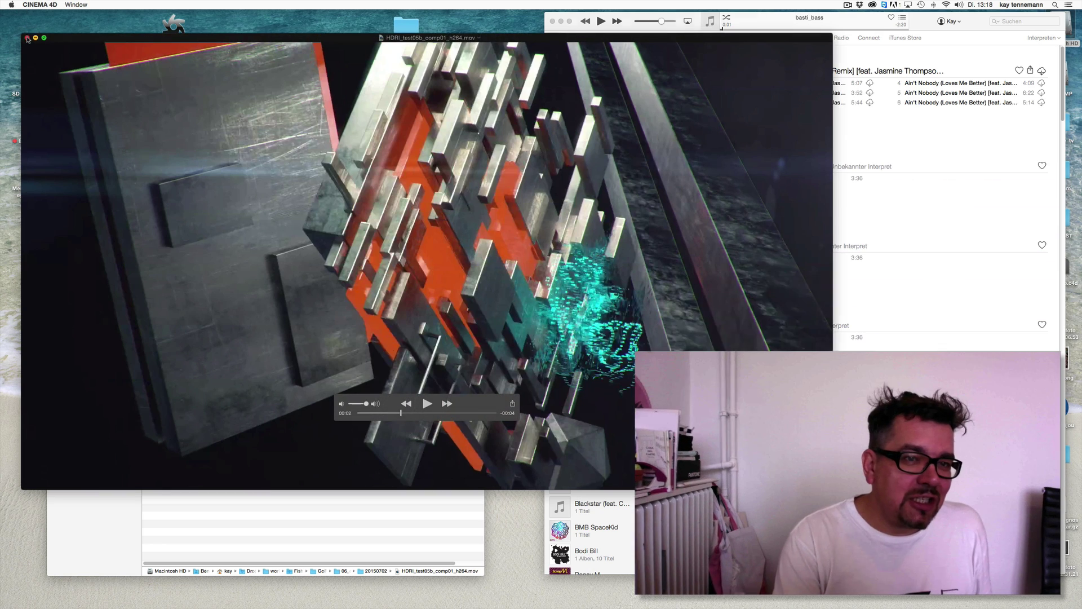
# - Close the HDRI_test05b_comp01_h264.mov movie and the iTunes window, and bring the 06_out folder window in Finder to the front
pyautogui.click(29, 38)
pyautogui.moveTo(340, 61); pyautogui.dragTo(341, 43)
pyautogui.moveTo(766, 18); pyautogui.dragTo(745, 22)
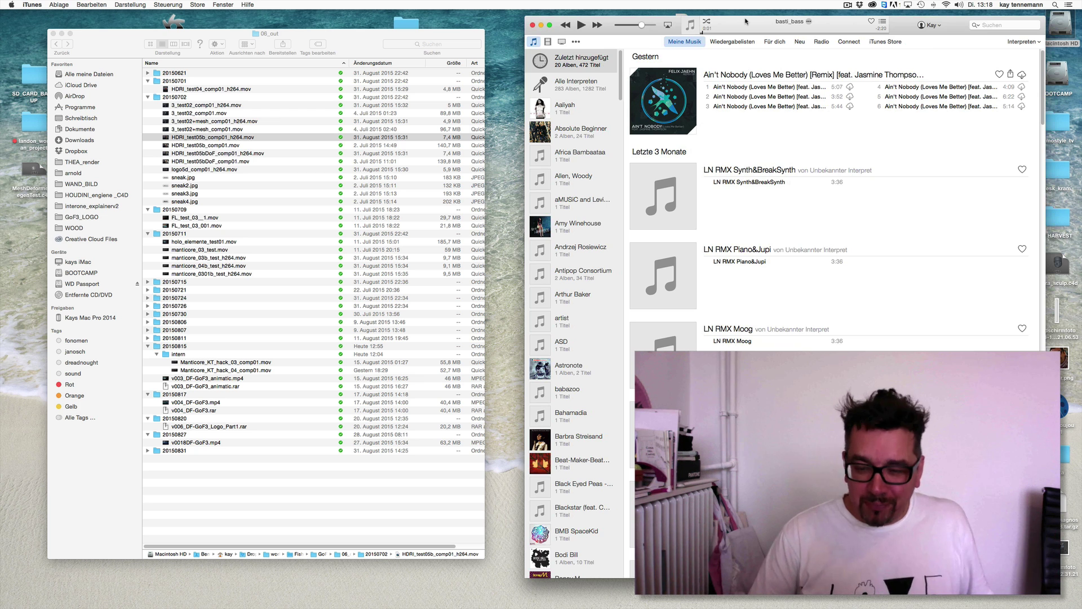
pyautogui.click(532, 25)
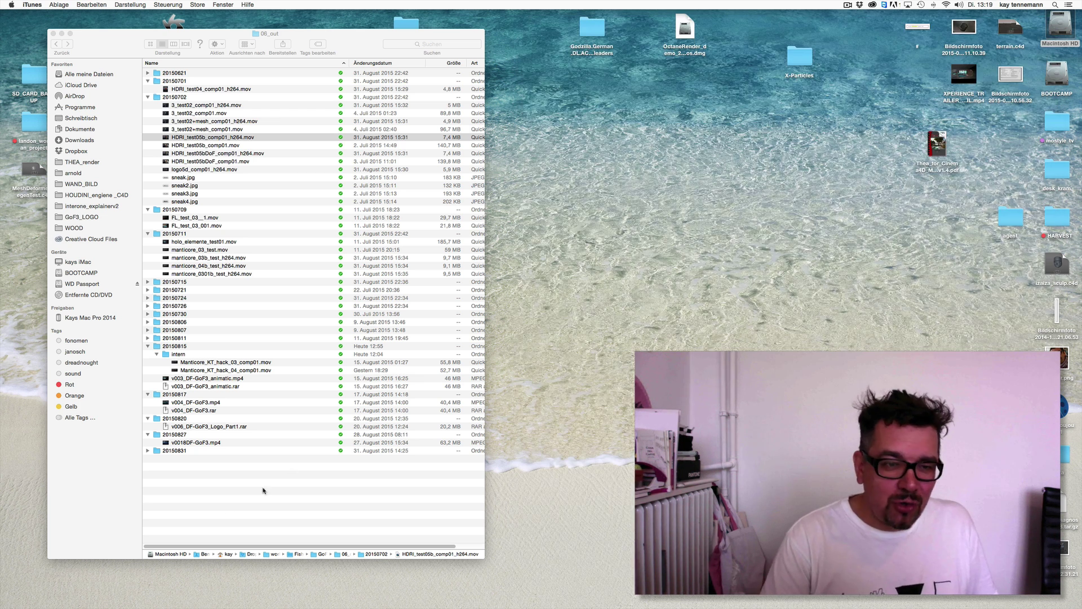
pyautogui.click(215, 495)
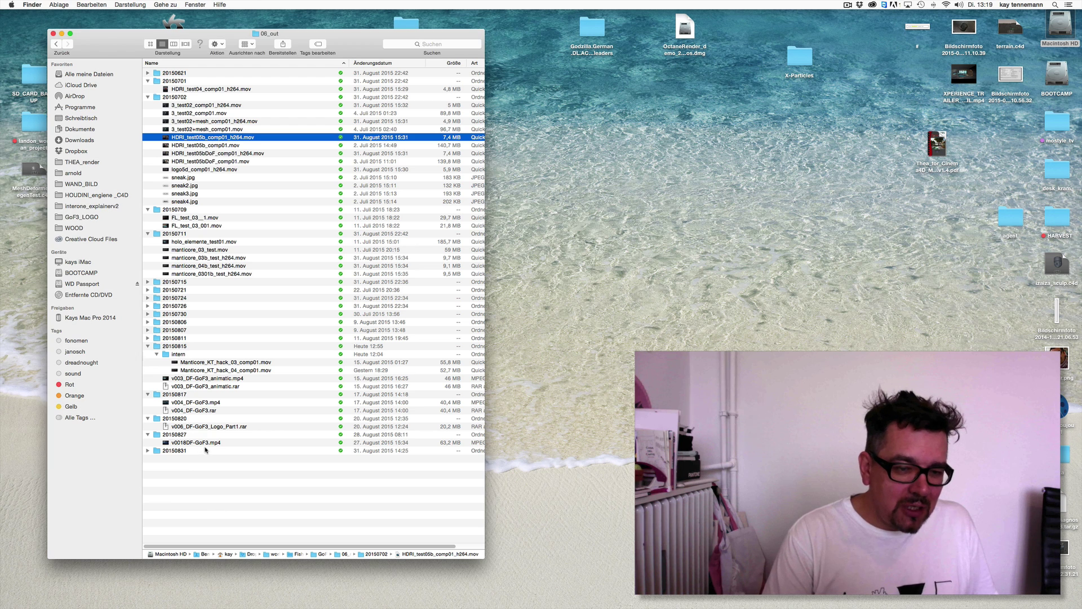
# - Open the movie HDRI_test05bDoF_comp01_h264.mov in QuickTime Player, enlarge its window, and scrub ahead through the clip
pyautogui.doubleClick(231, 154)
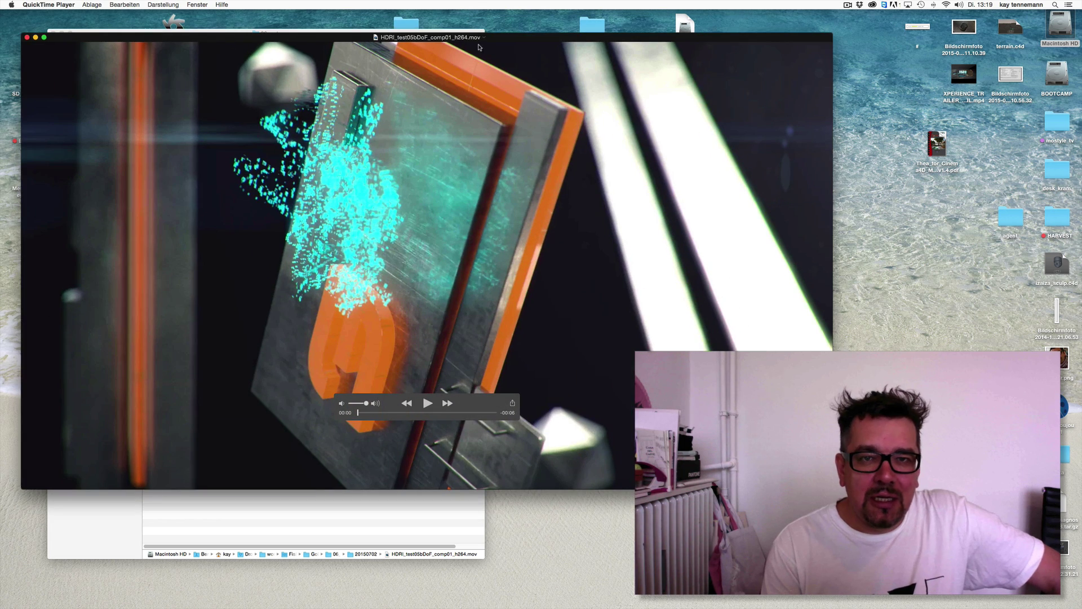
pyautogui.moveTo(479, 48); pyautogui.dragTo(608, 41)
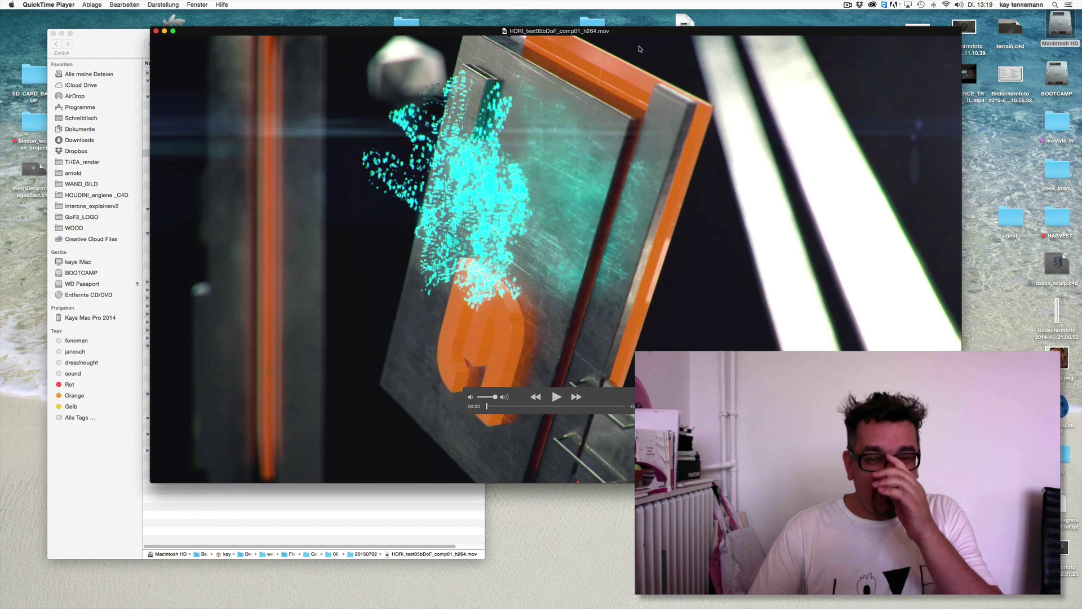
pyautogui.press('space')
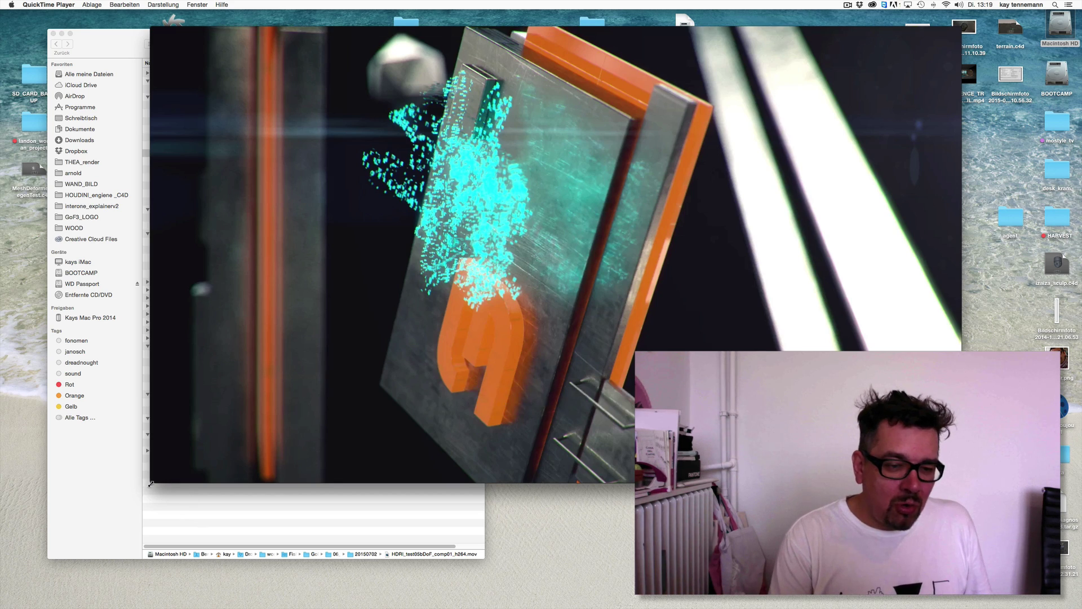
pyautogui.moveTo(174, 481); pyautogui.dragTo(121, 505)
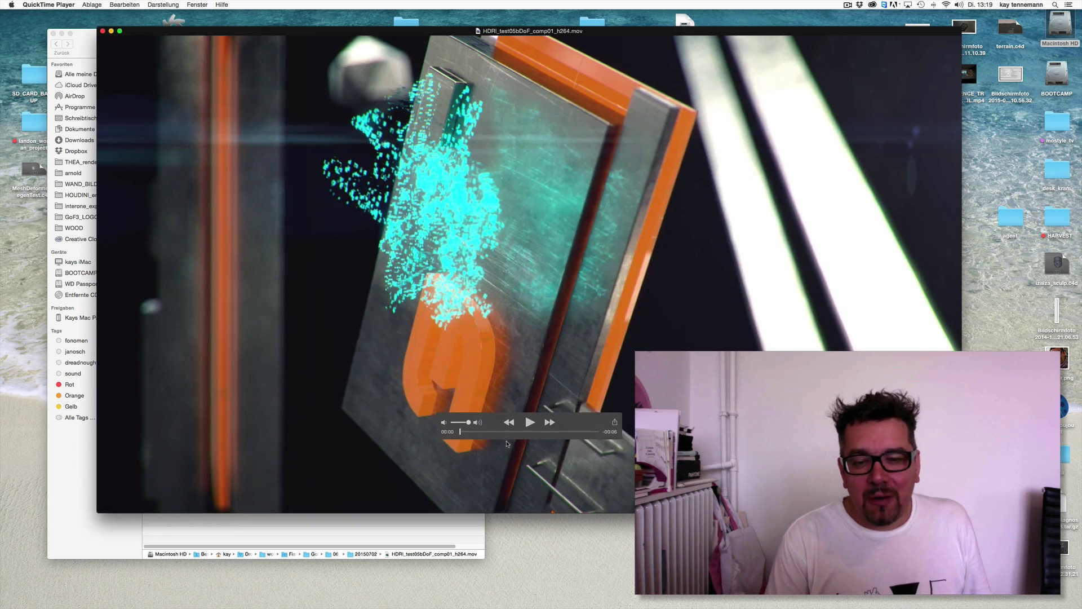
pyautogui.moveTo(478, 436); pyautogui.dragTo(595, 438)
pyautogui.click(536, 530)
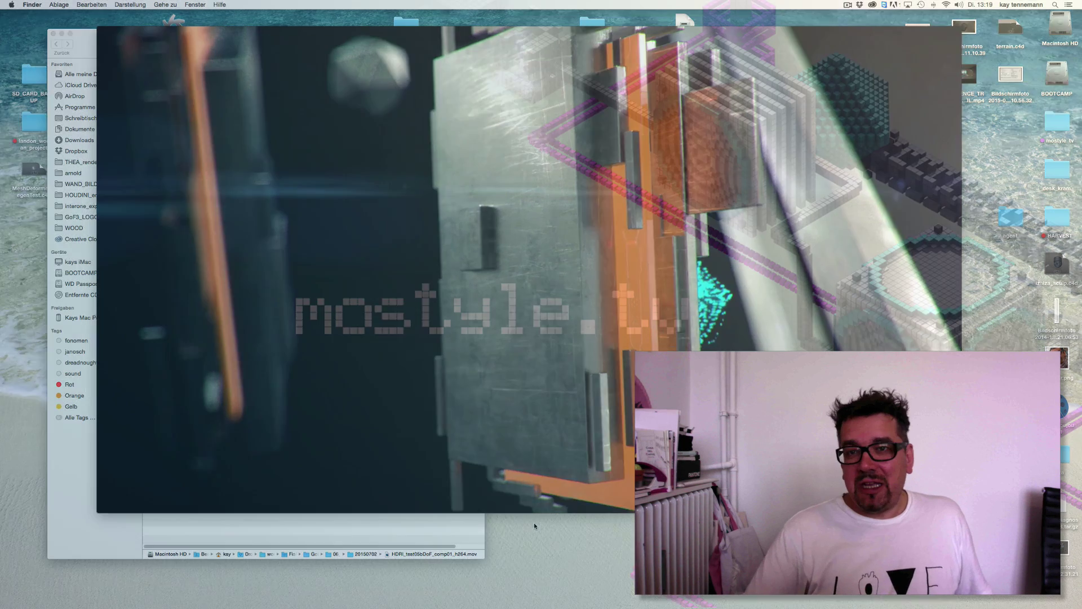